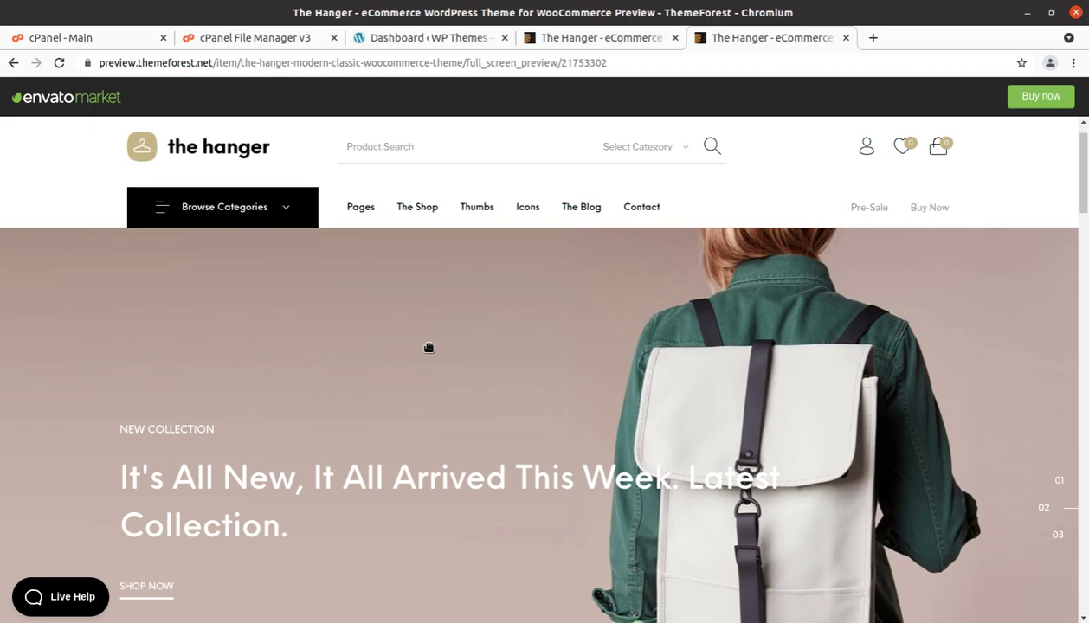
- Look through the demo store's home page, from the hero slider through Recent Products to the new arrivals and Clearance Sales sections
scroll(426, 349, "down", 1)
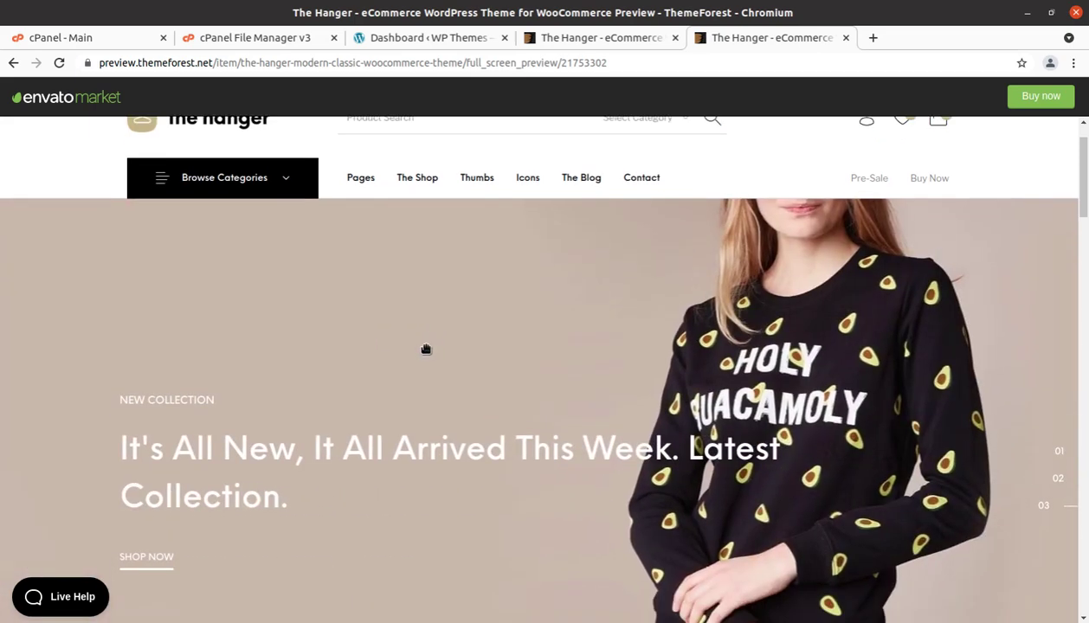
scroll(426, 349, "down", 2)
scroll(426, 349, "down", 5)
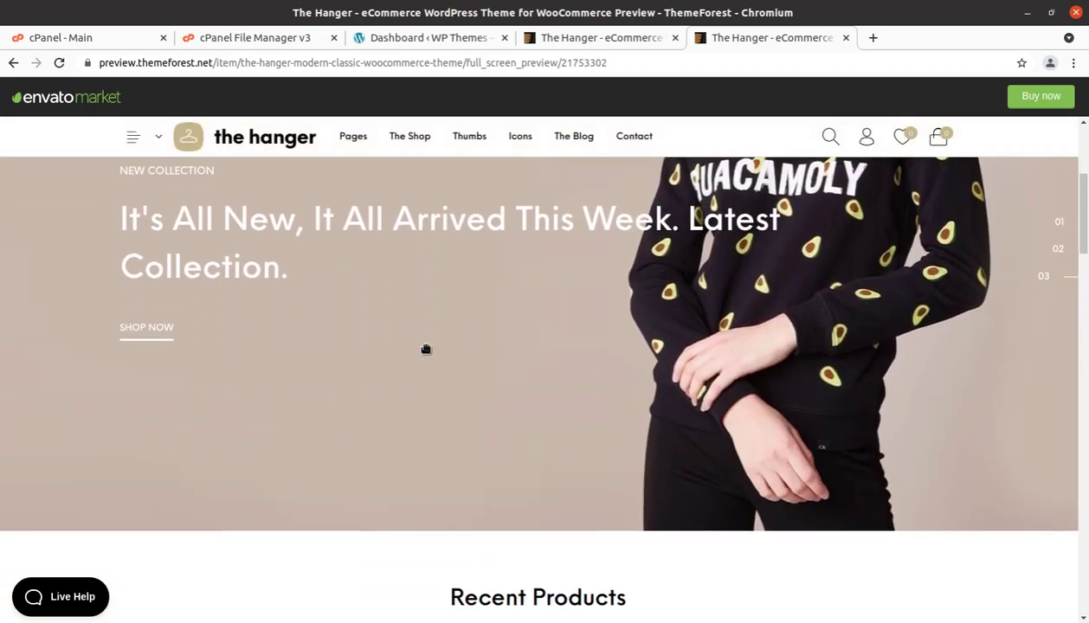
scroll(426, 349, "down", 1)
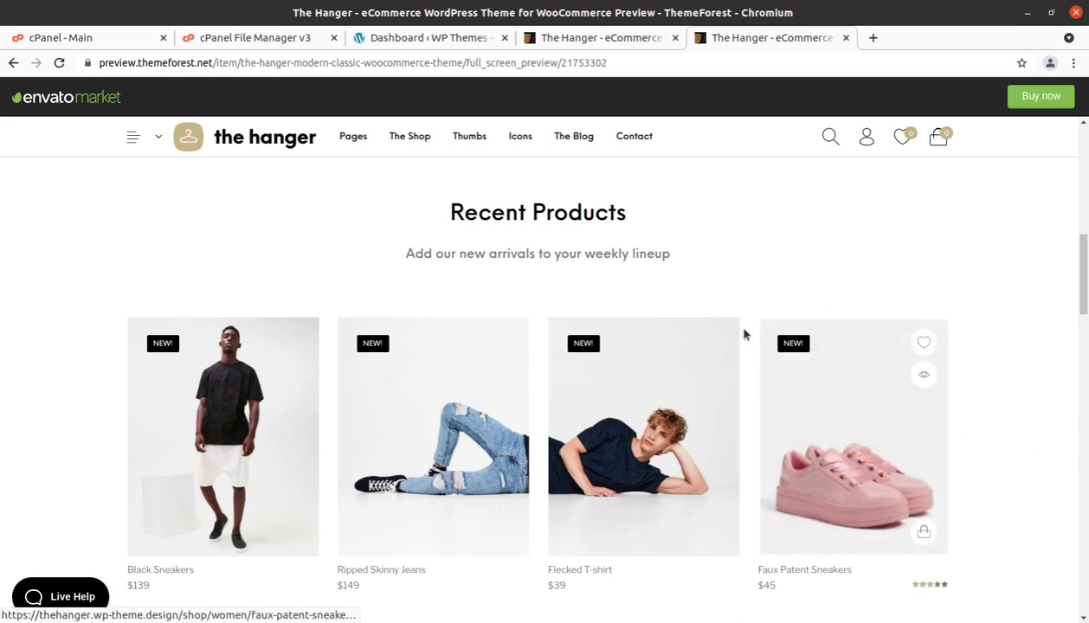
scroll(1063, 483, "down", 8)
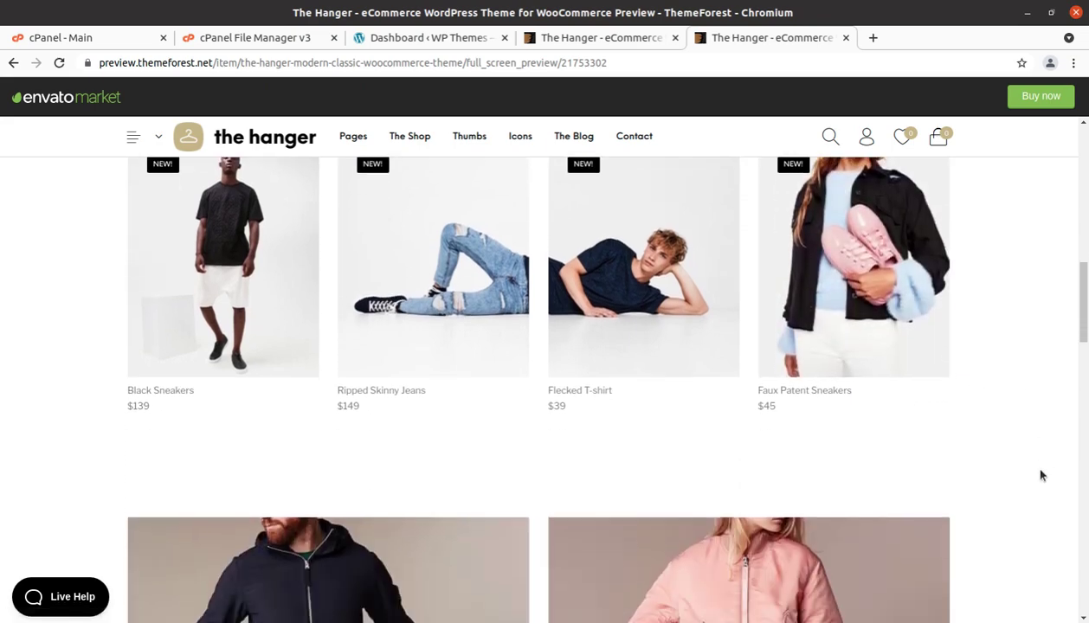
scroll(1038, 475, "down", 3)
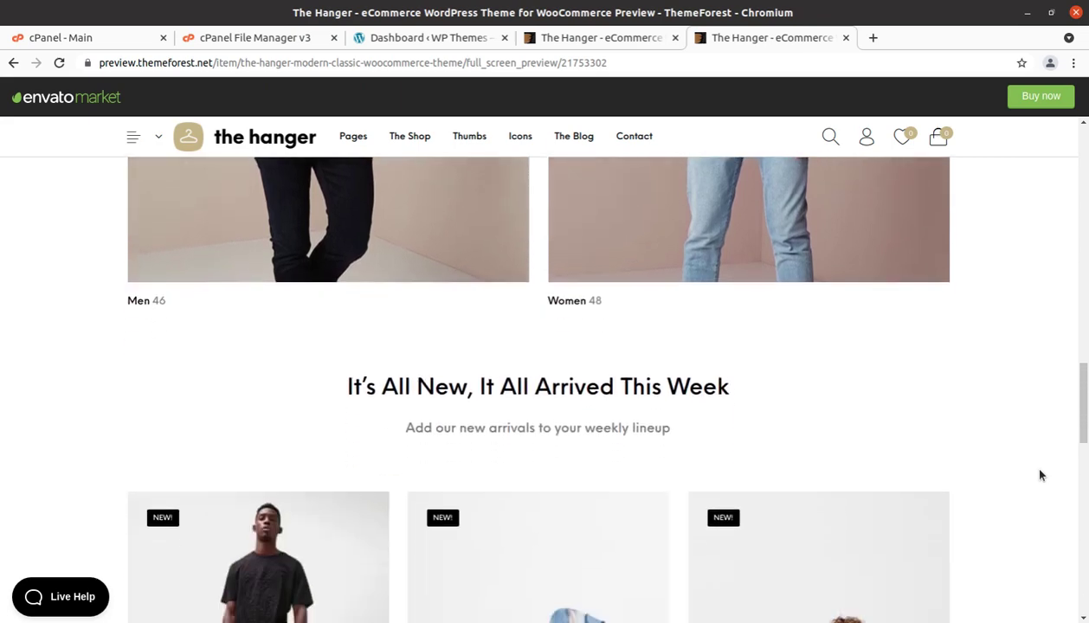
scroll(948, 434, "down", 2)
scroll(944, 446, "down", 6)
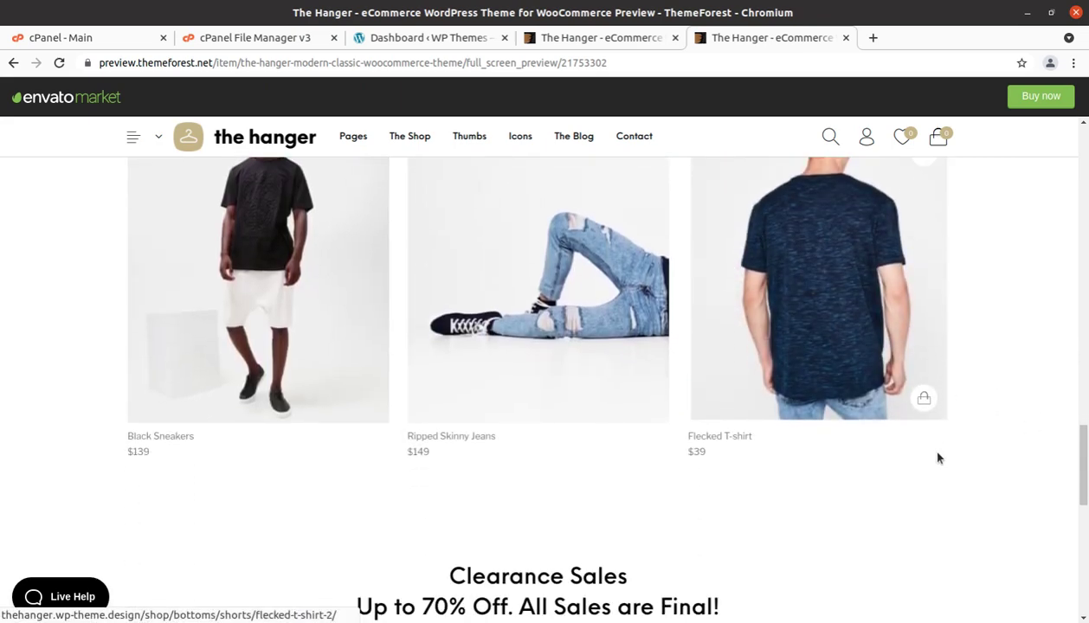
- Open the Ripped Skinny Jeans product from the new arrivals section and review its page down to the related products
scroll(937, 455, "up", 8)
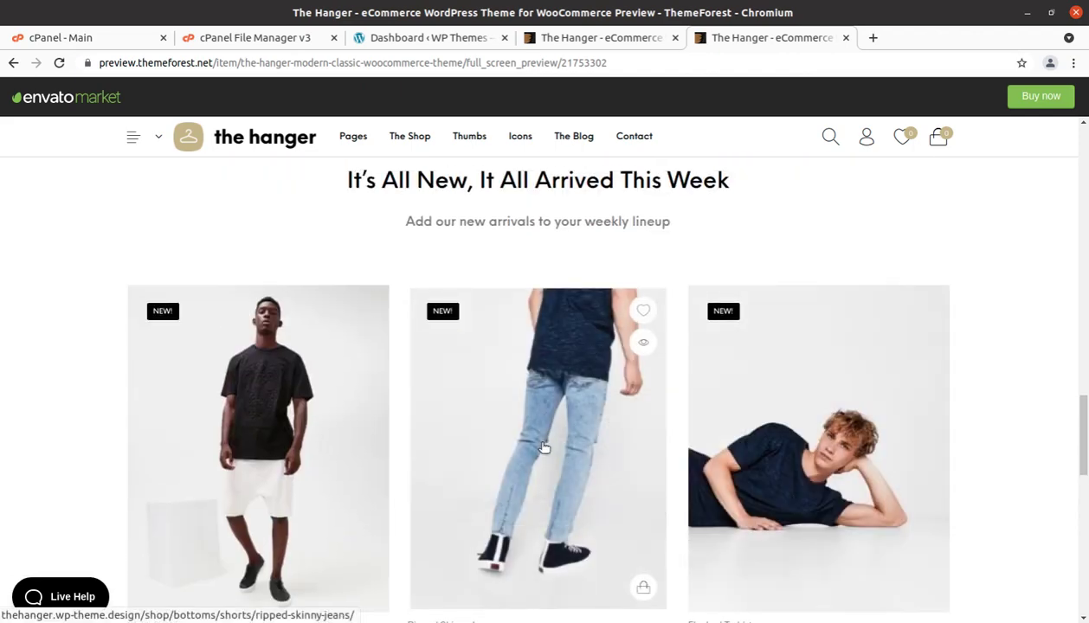
left_click(543, 386)
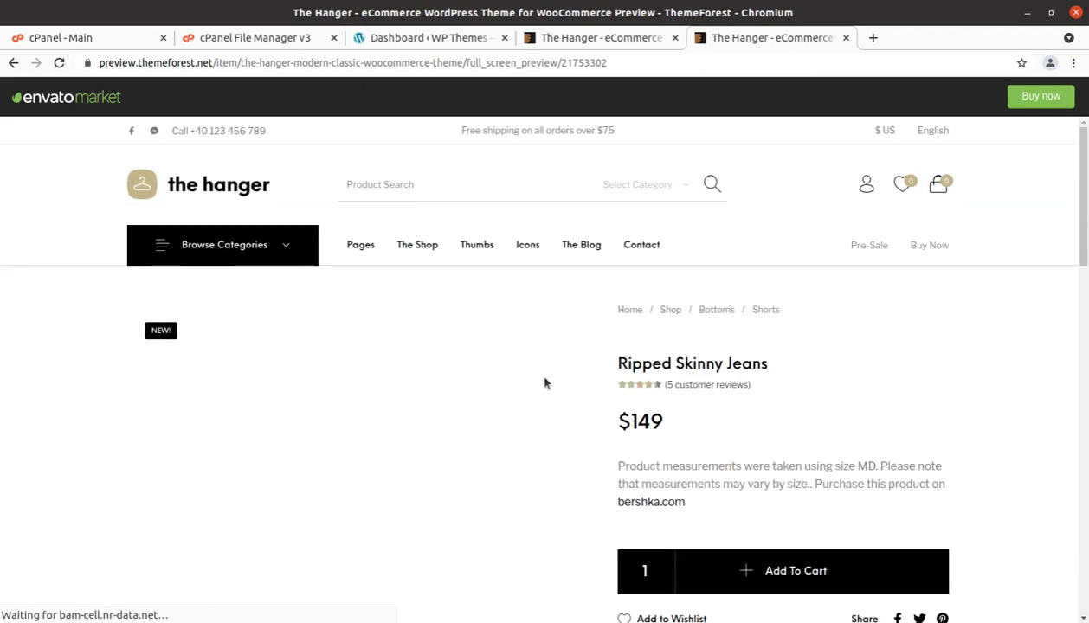
scroll(588, 406, "down", 1)
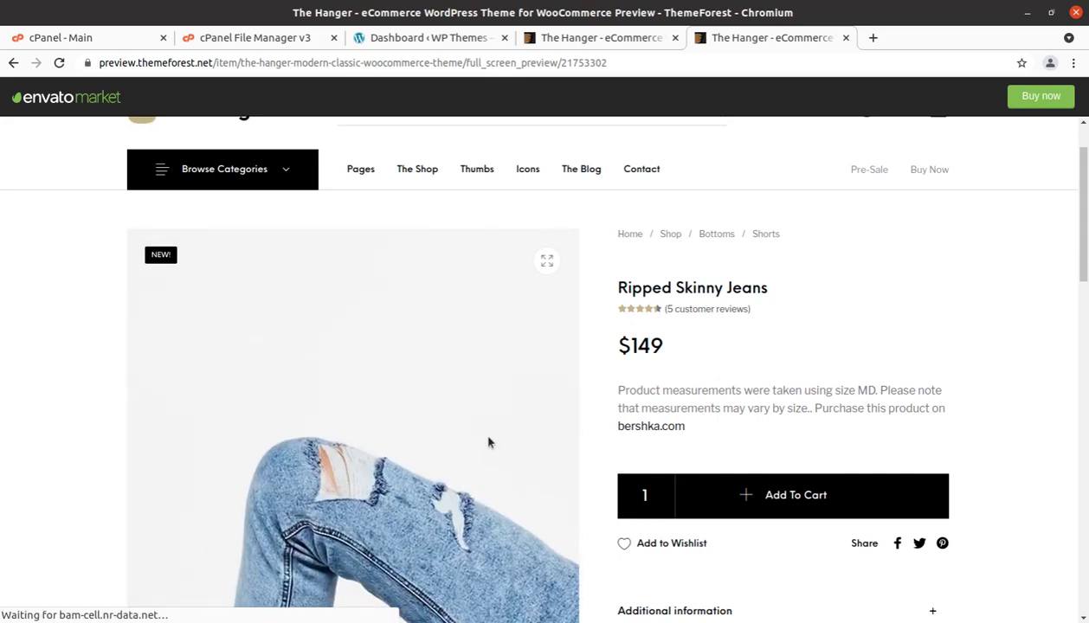
scroll(790, 460, "down", 4)
scroll(856, 557, "down", 3)
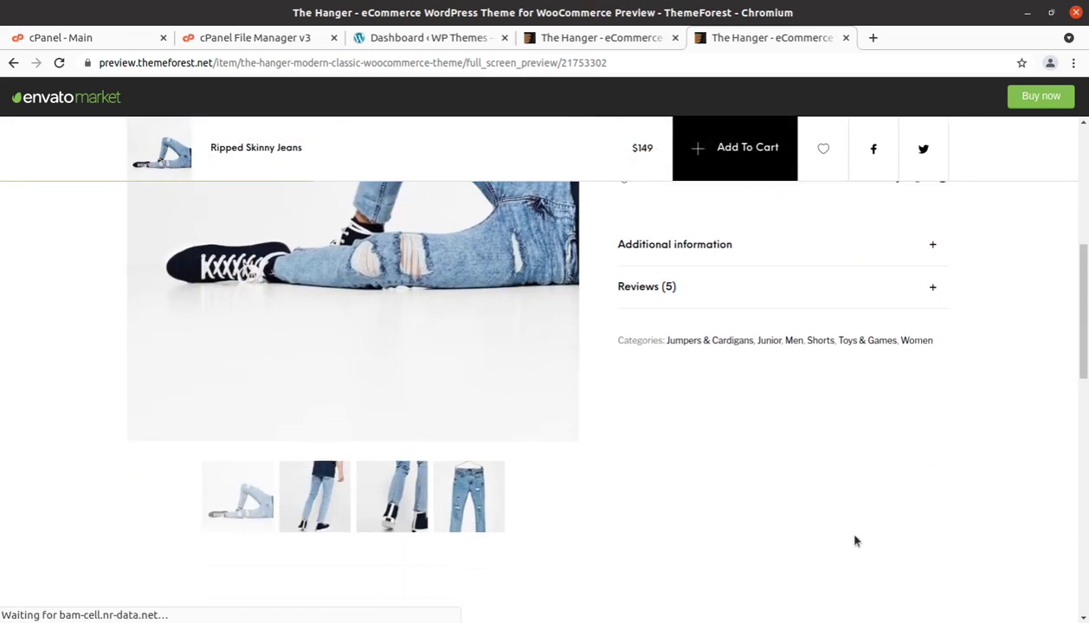
scroll(934, 384, "down", 2)
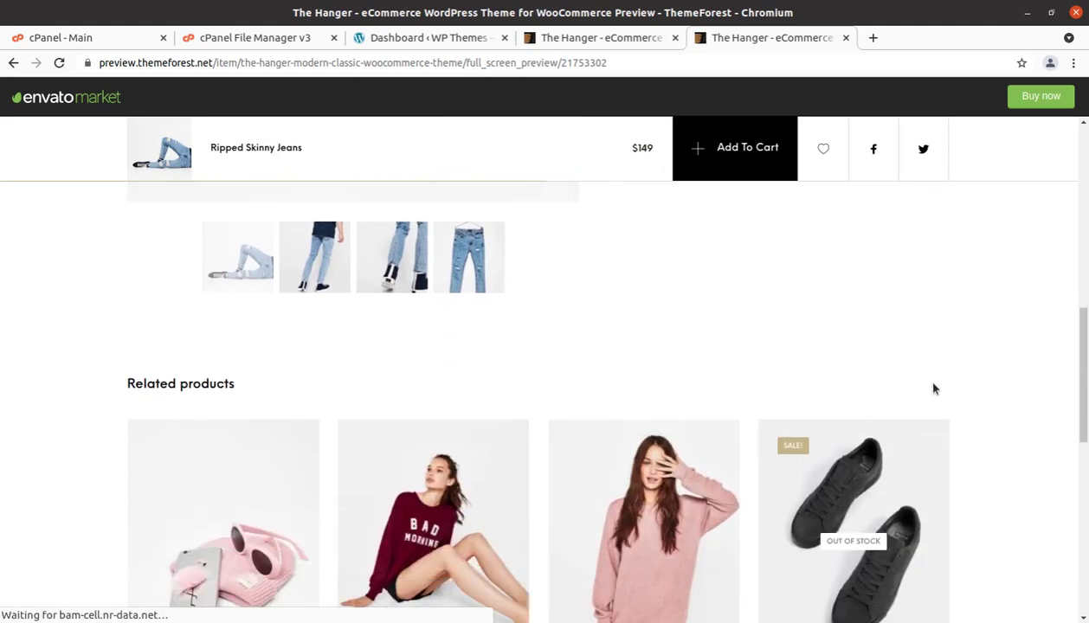
scroll(933, 384, "down", 2)
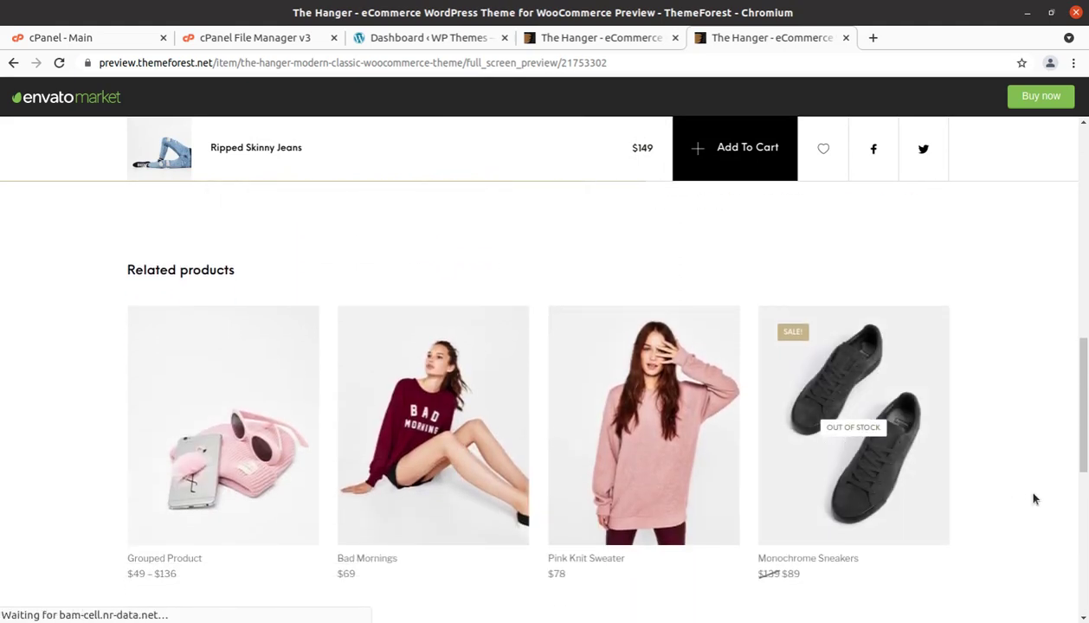
scroll(1024, 492, "down", 1)
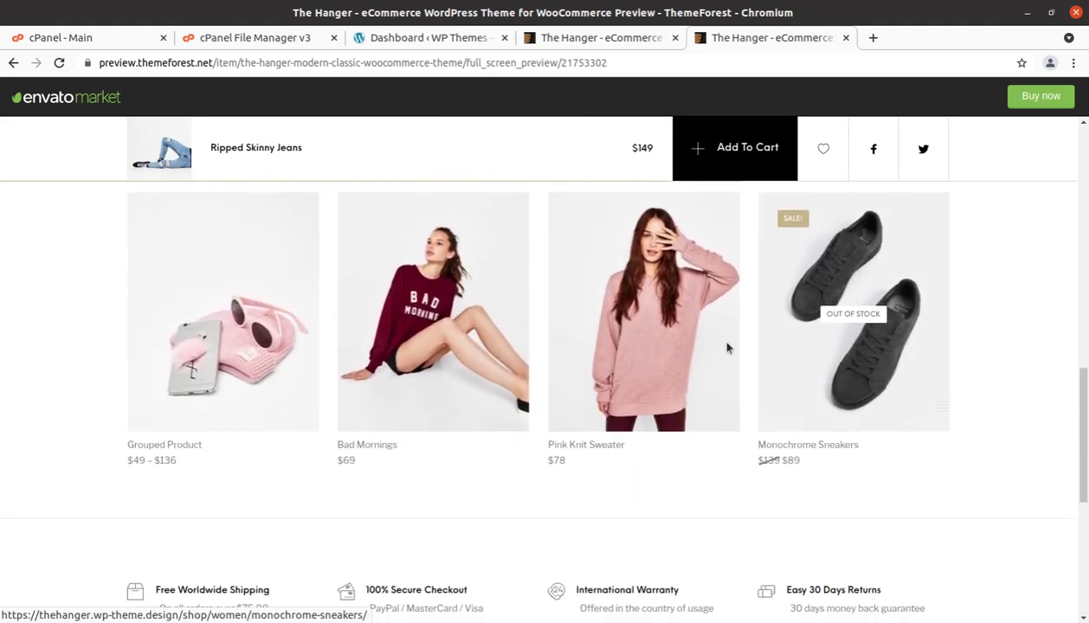
- Open the Pink Knit Sweater from the related products and look over its product page down to the footer
left_click(651, 333)
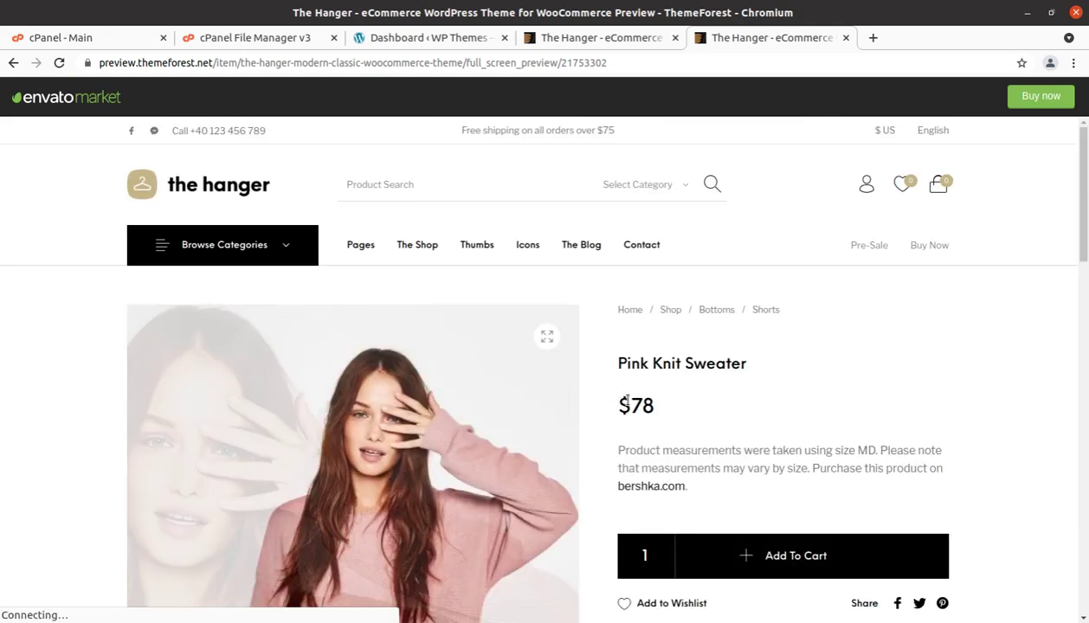
scroll(625, 405, "down", 4)
scroll(625, 404, "down", 4)
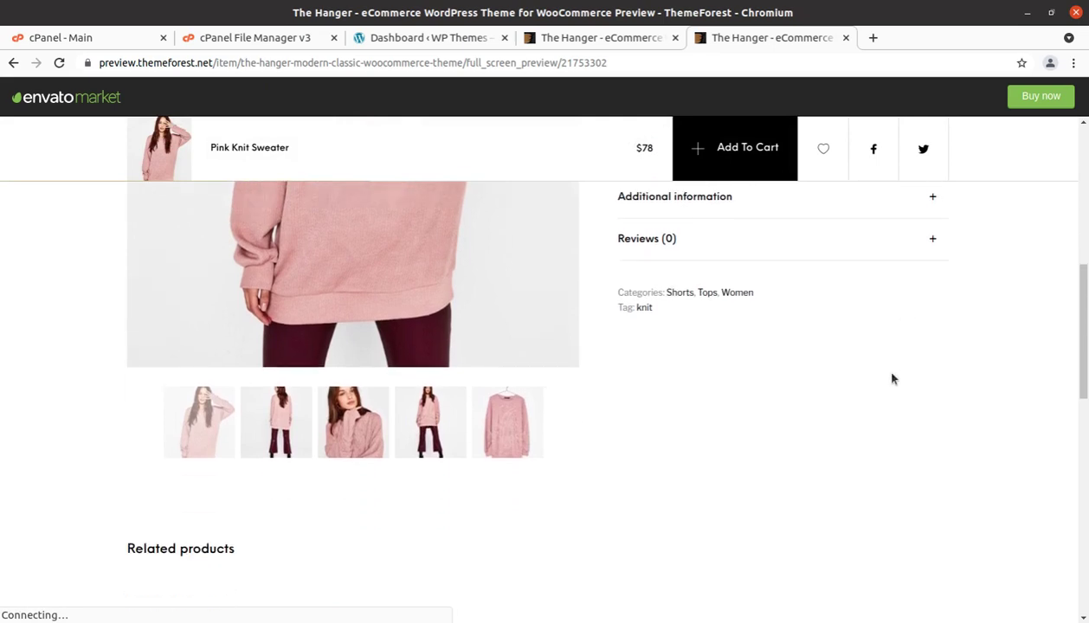
scroll(1026, 355, "down", 3)
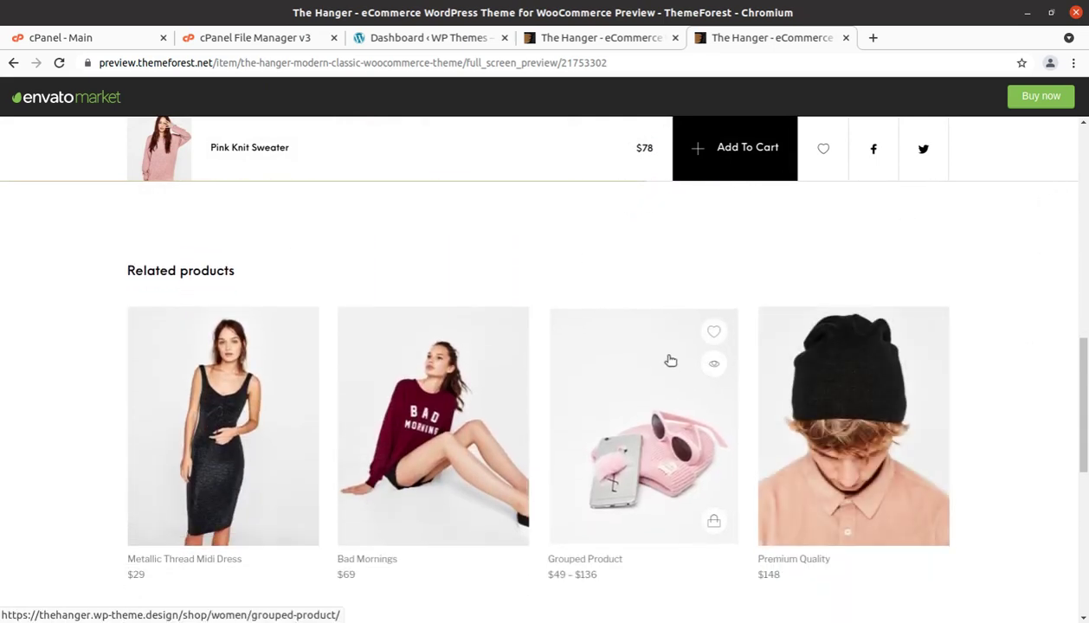
left_click(711, 333)
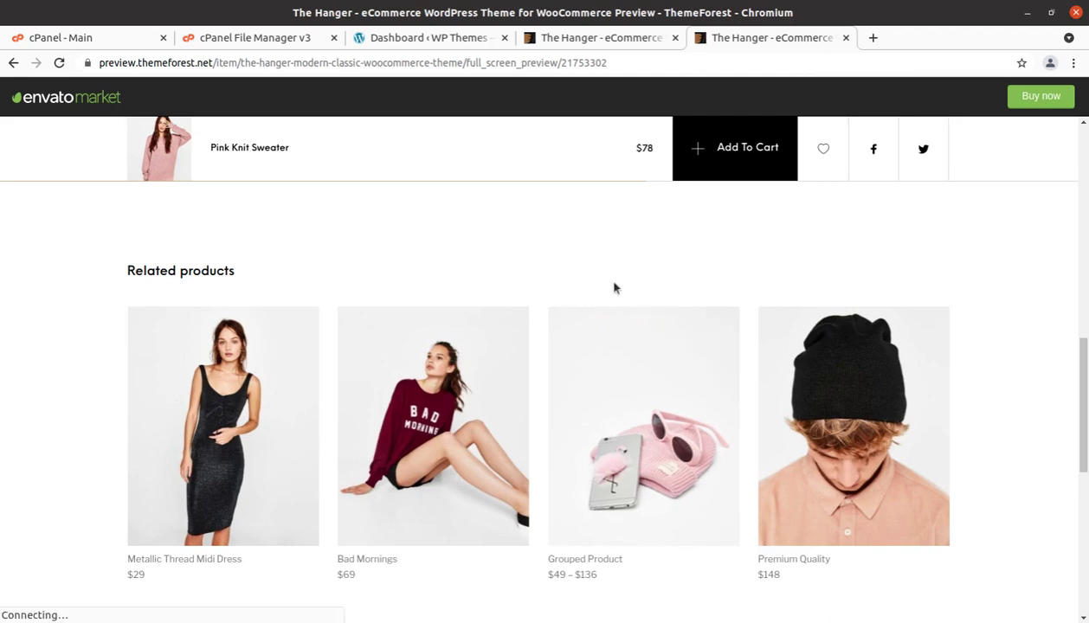
scroll(629, 287, "down", 5)
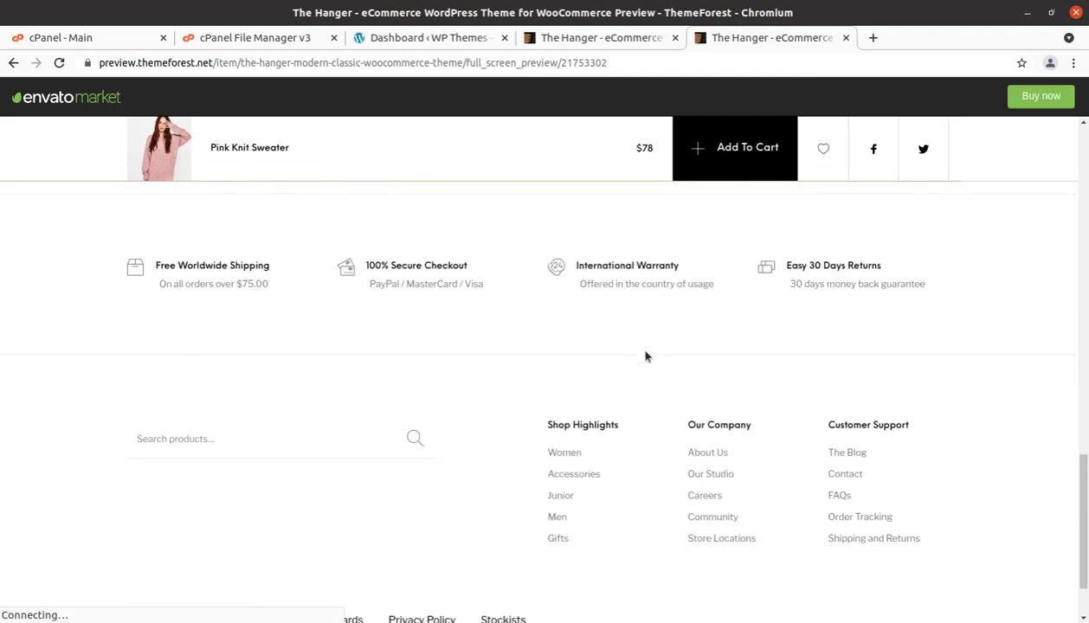
scroll(758, 373, "up", 9)
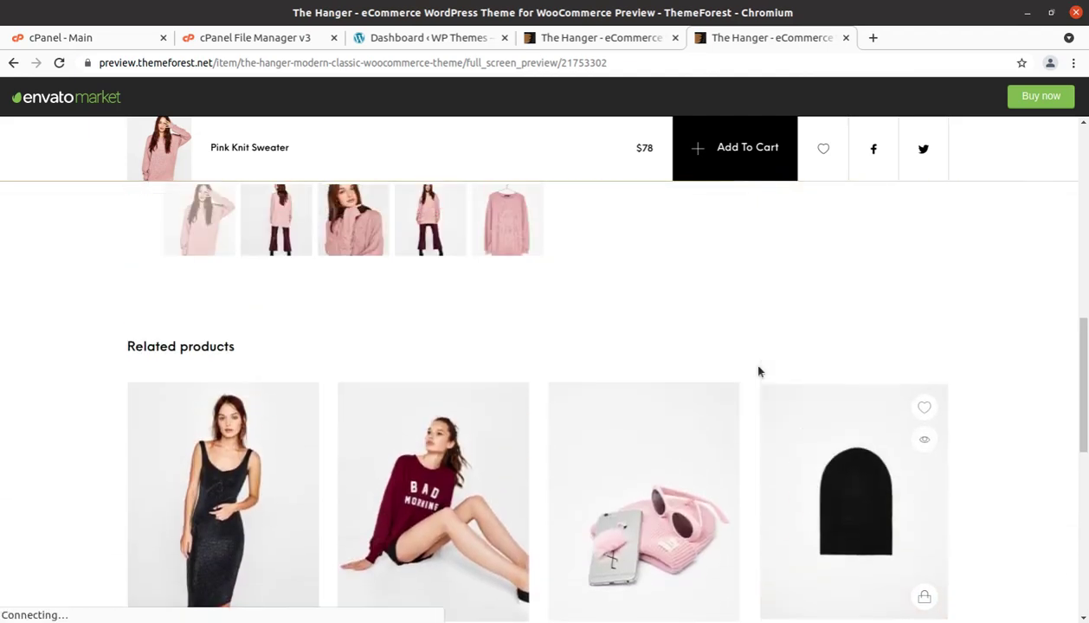
scroll(757, 377, "up", 8)
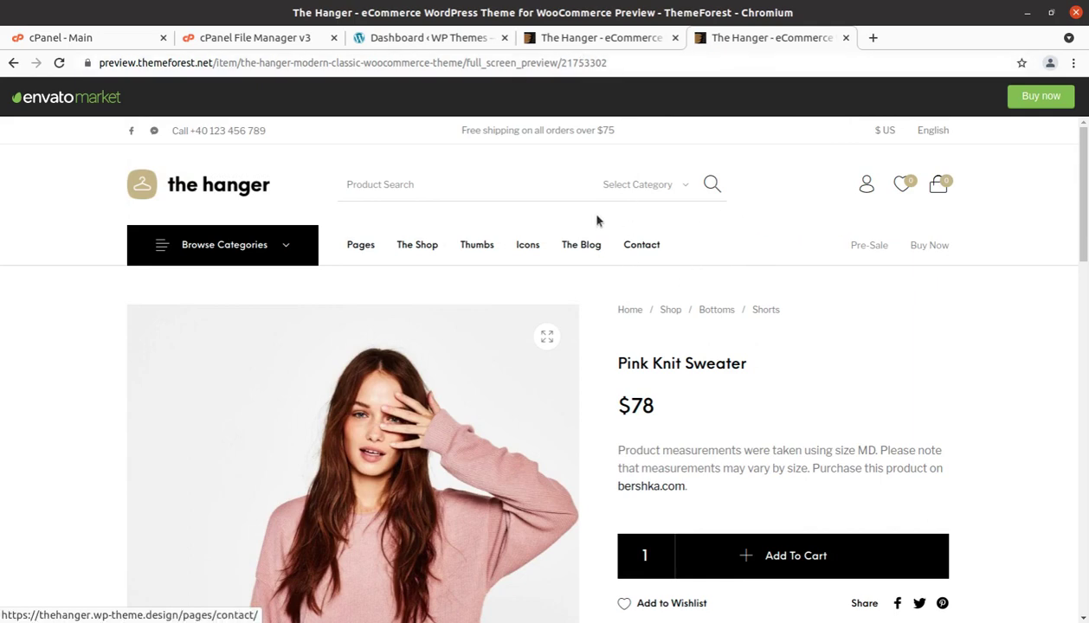
- Examine the sweater page's image gallery, related products, footer links and purchase details
scroll(519, 385, "down", 3)
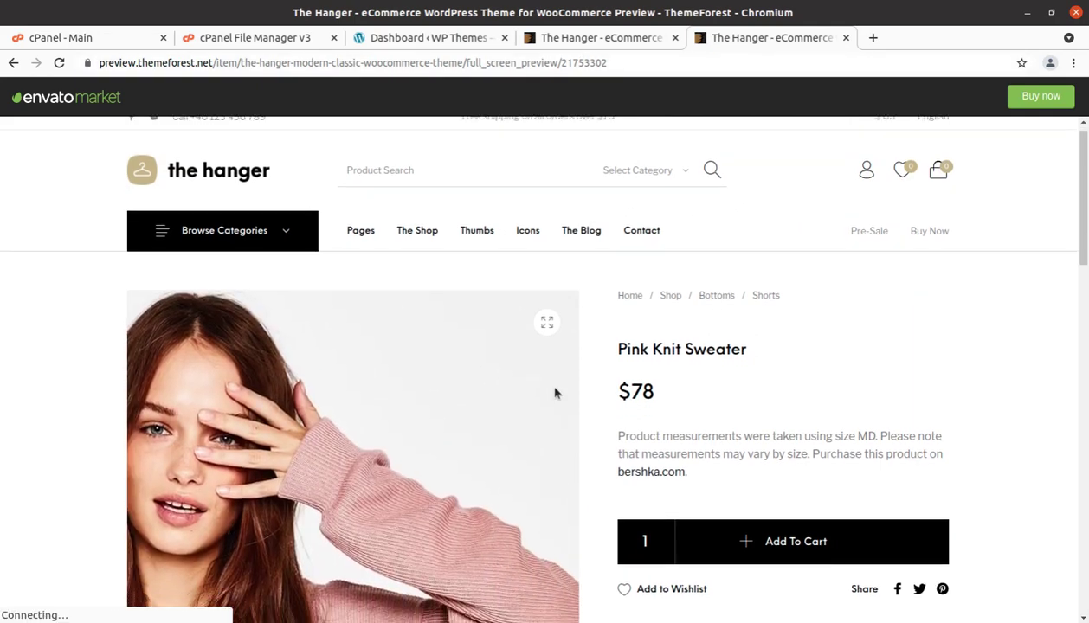
scroll(944, 379, "down", 2)
scroll(974, 385, "down", 4)
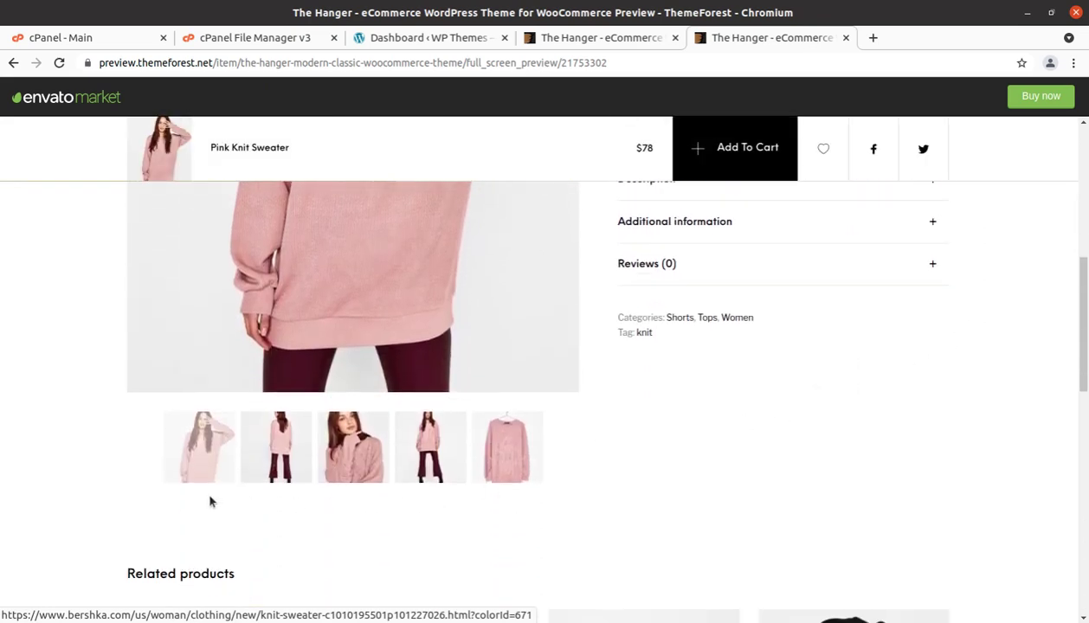
scroll(147, 481, "down", 2)
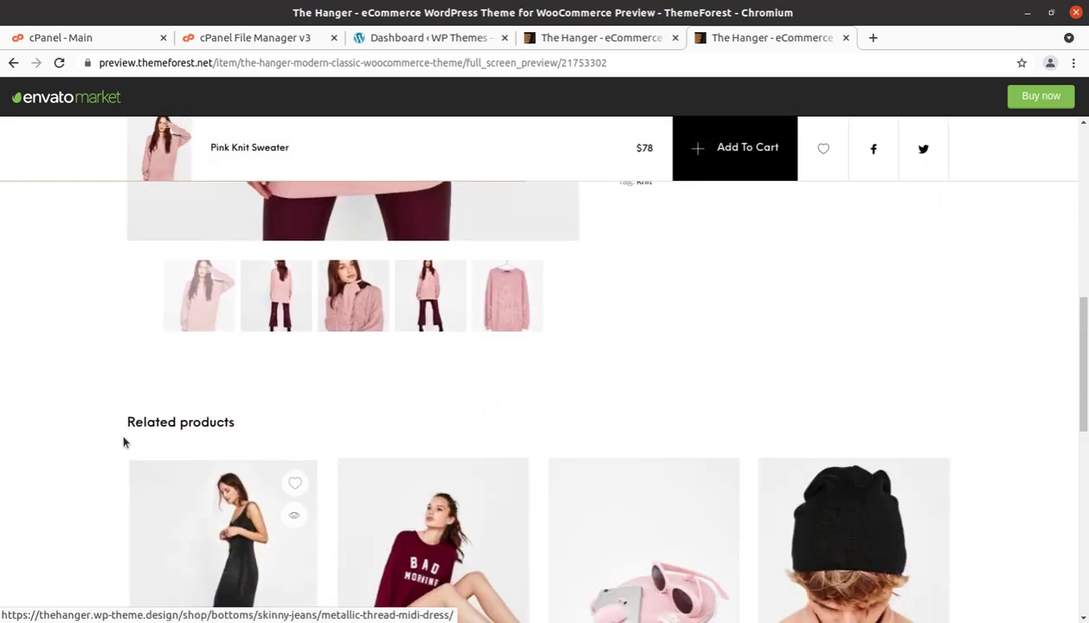
scroll(126, 420, "down", 1)
left_click(137, 431)
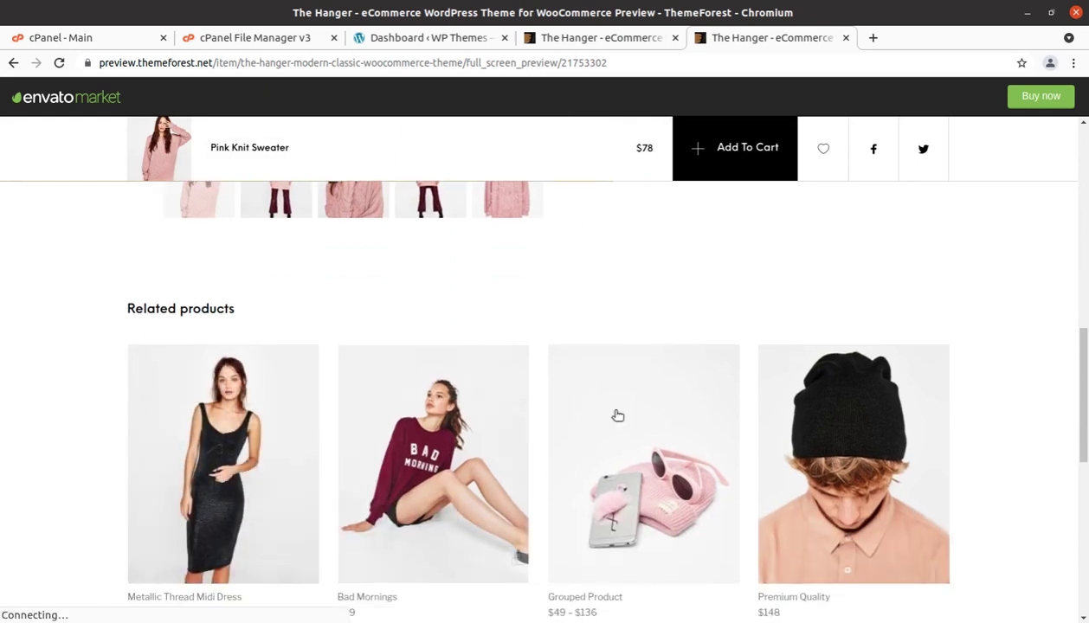
scroll(779, 419, "down", 1)
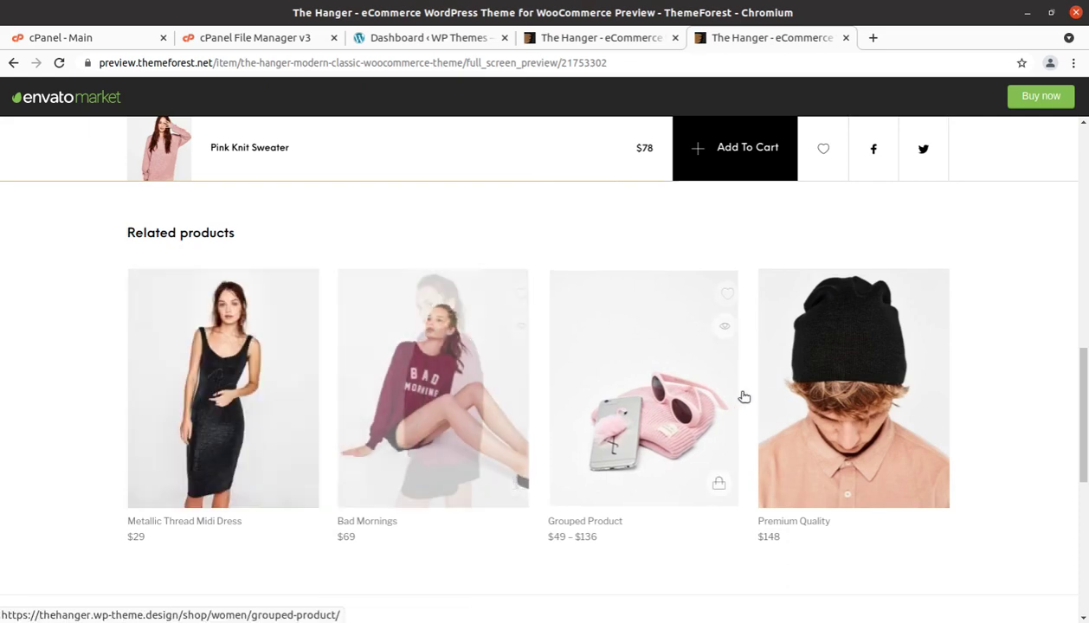
scroll(858, 398, "down", 5)
scroll(860, 401, "down", 1)
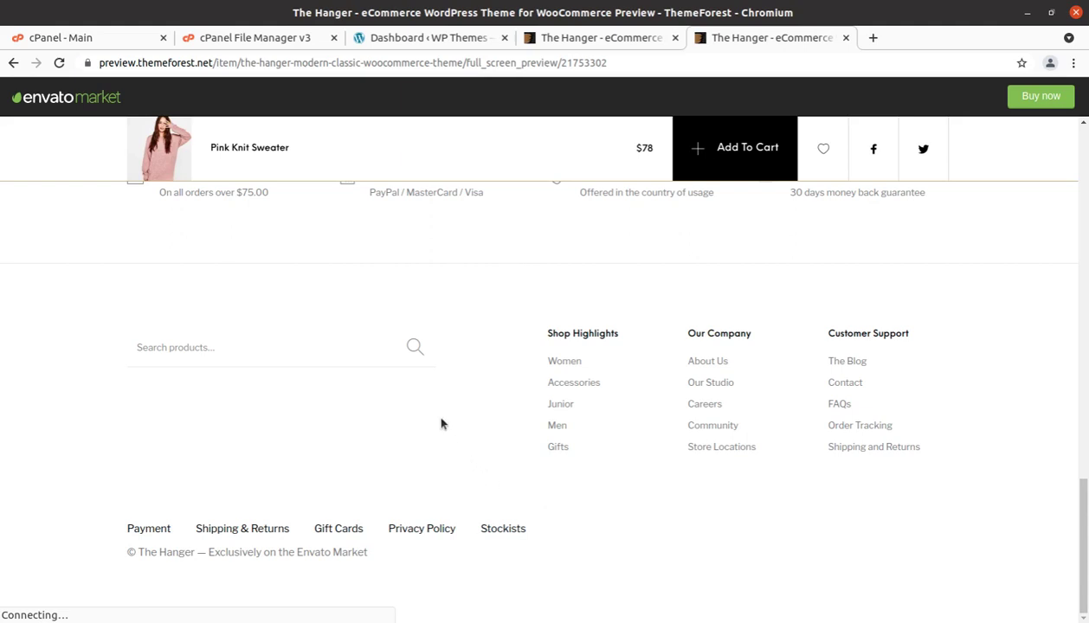
scroll(430, 365, "up", 10)
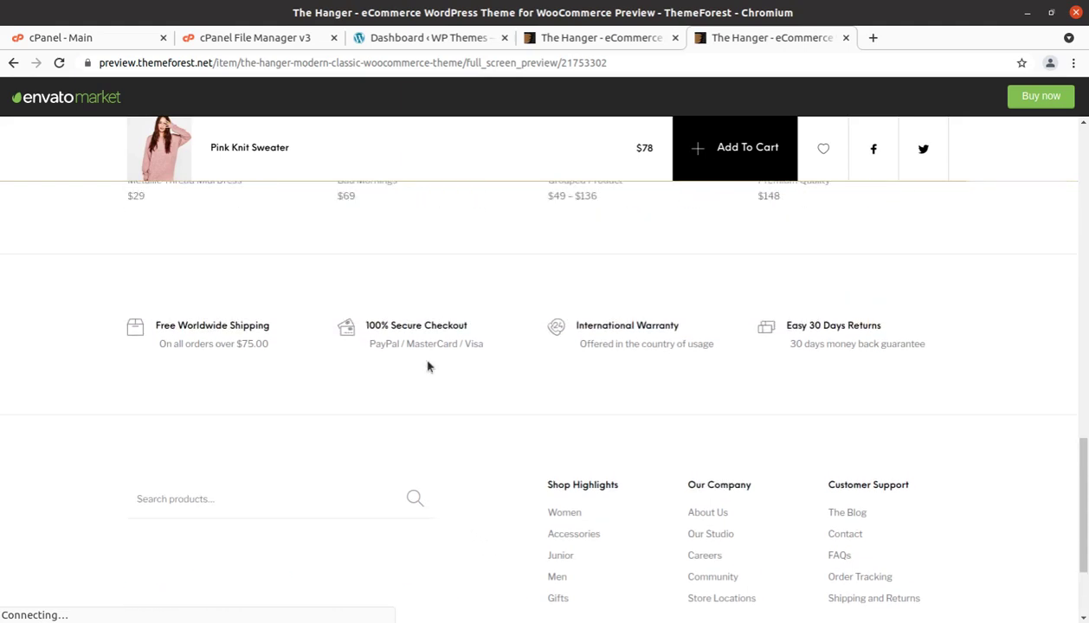
scroll(576, 392, "up", 8)
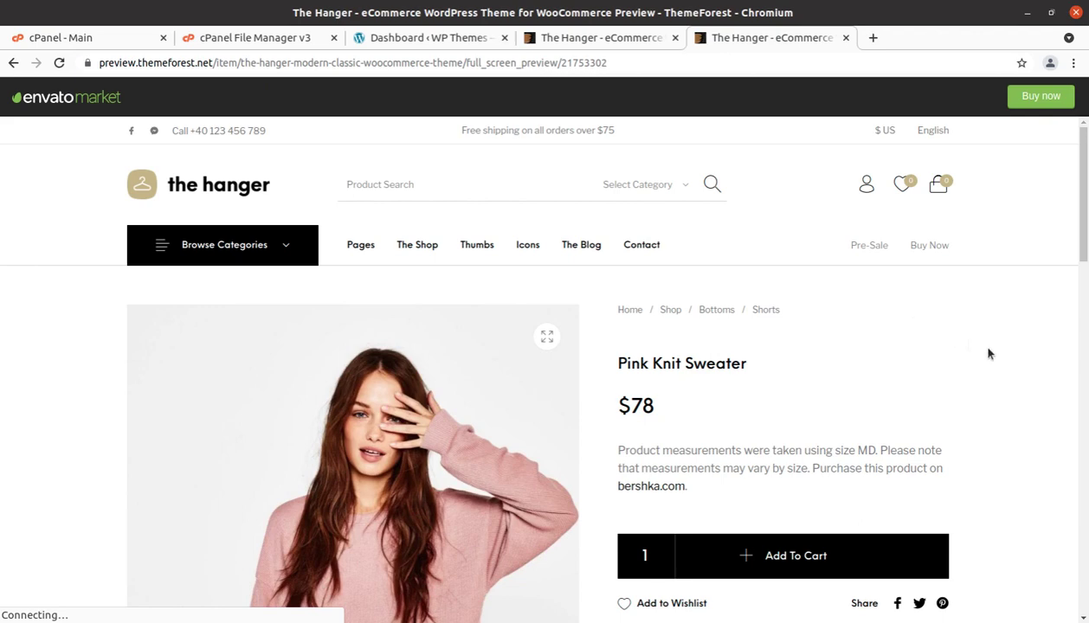
scroll(990, 353, "down", 2)
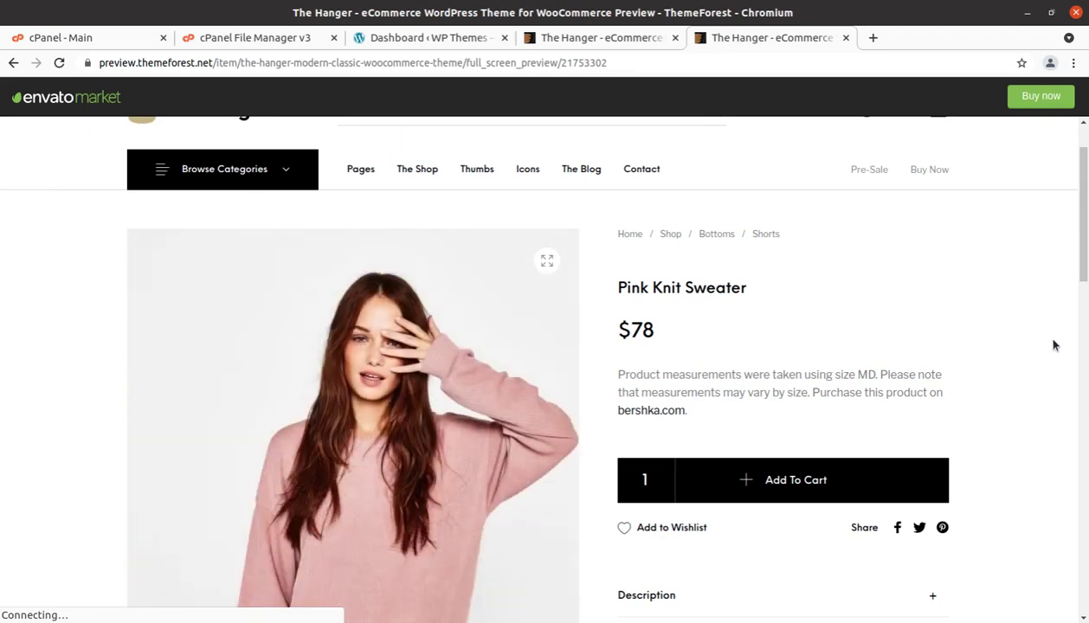
scroll(1061, 350, "down", 2)
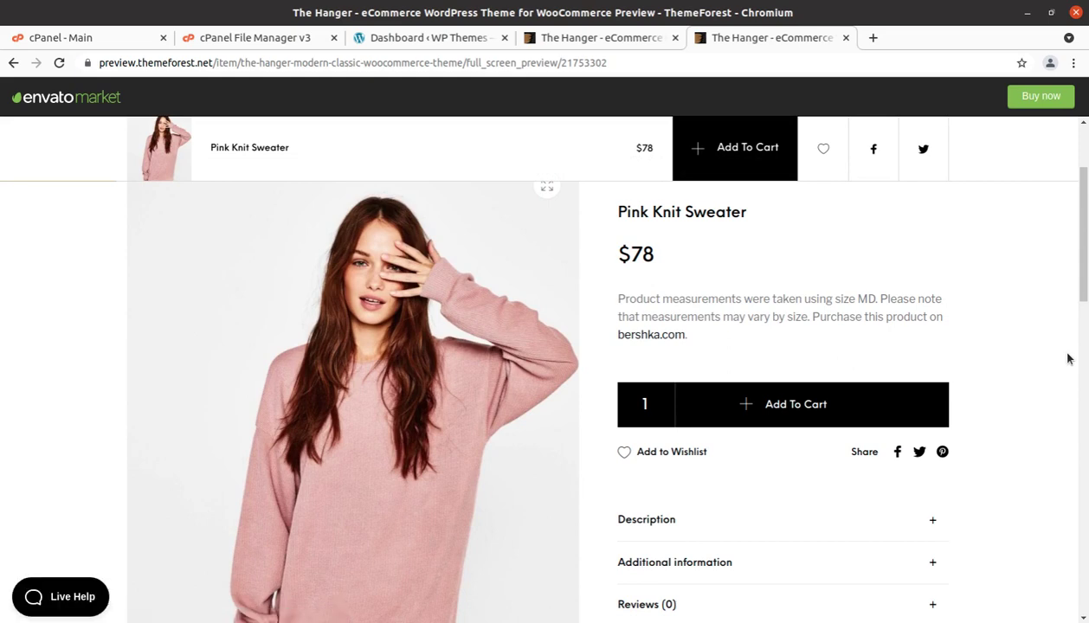
- Switch to The Hanger's ThemeForest item page, highlight the Power Elite Author label, and review the author badges and theme details
left_click(586, 47)
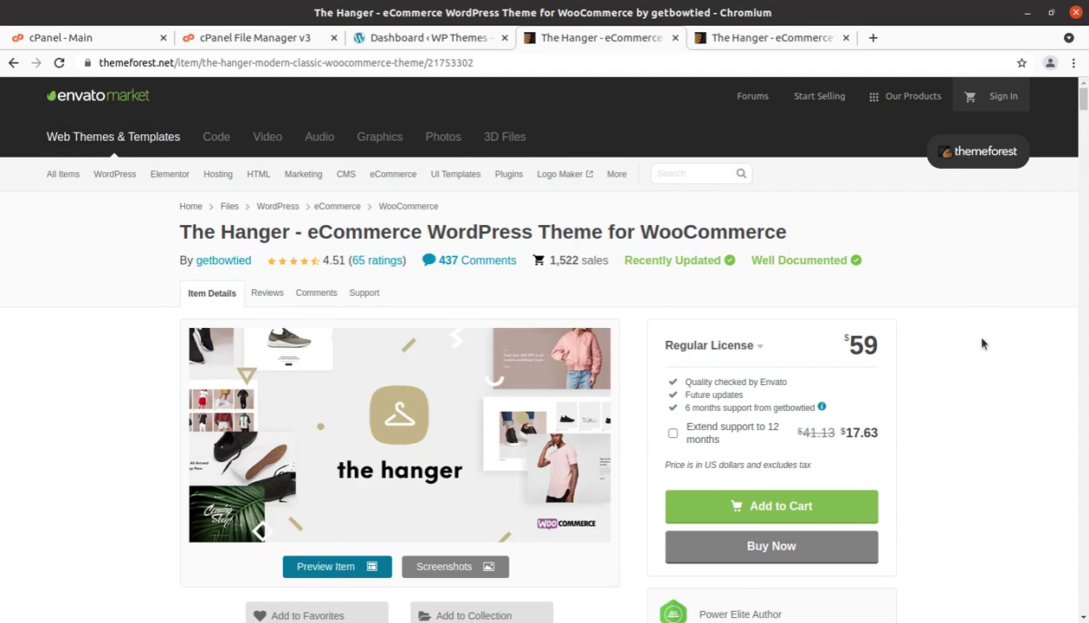
scroll(978, 342, "down", 3)
scroll(975, 351, "down", 2)
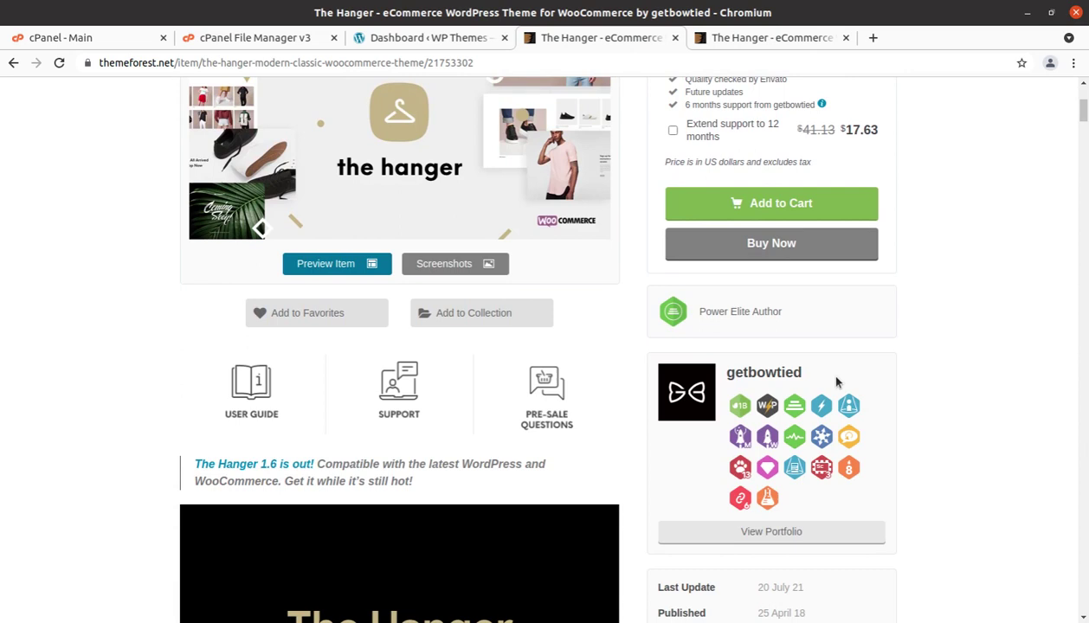
left_click_drag(787, 311, 691, 310)
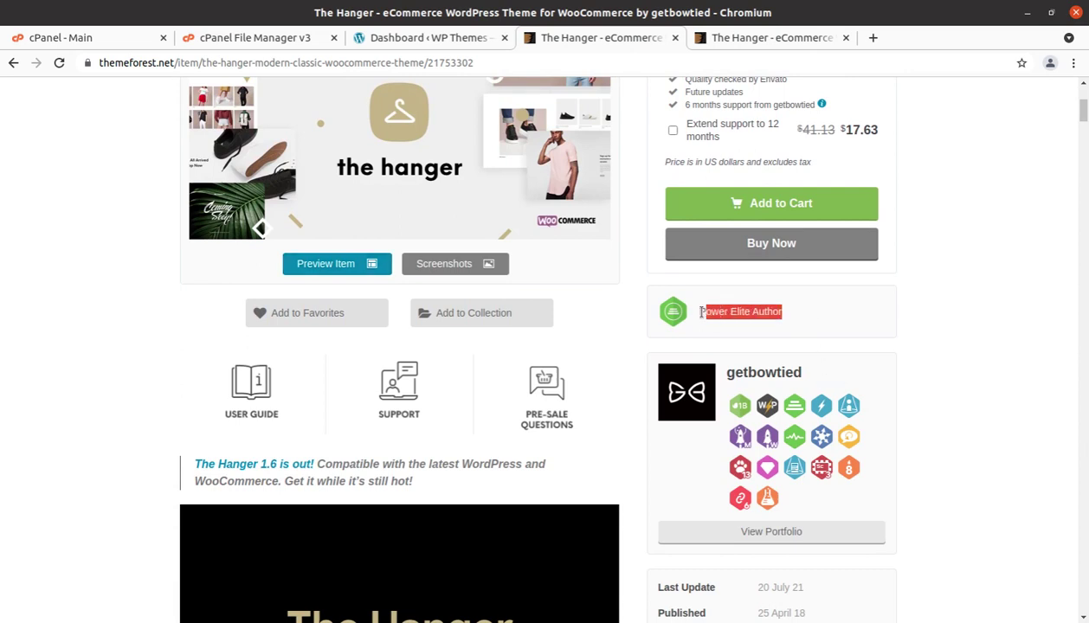
scroll(851, 409, "down", 1)
scroll(847, 410, "down", 1)
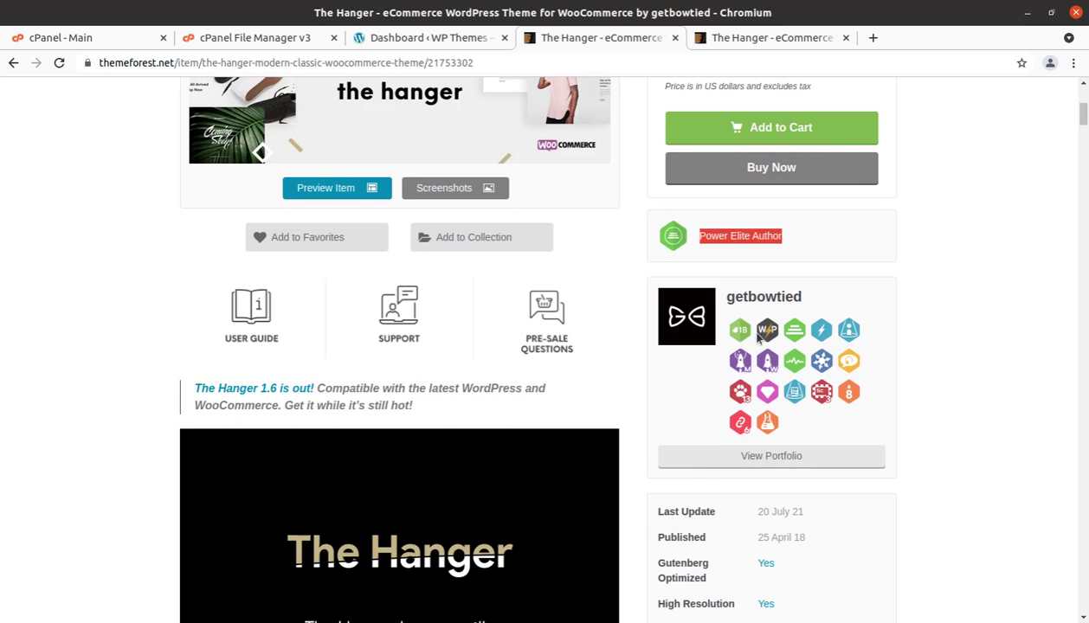
scroll(943, 432, "down", 1)
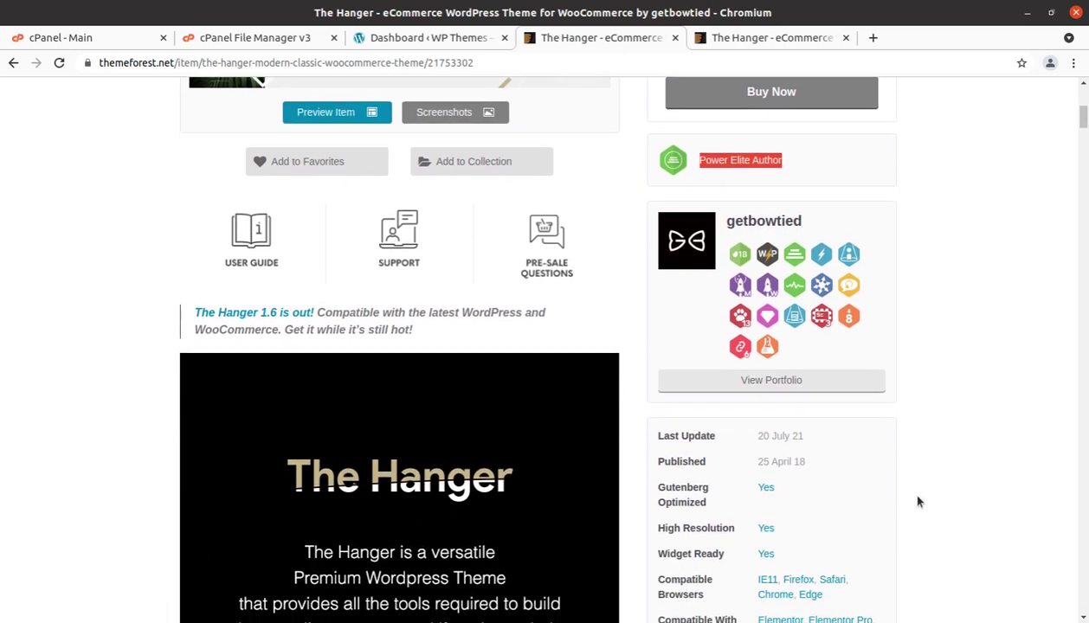
- Highlight the theme's last update date and review the compatibility and software version details on the item page
left_click_drag(809, 464, 763, 436)
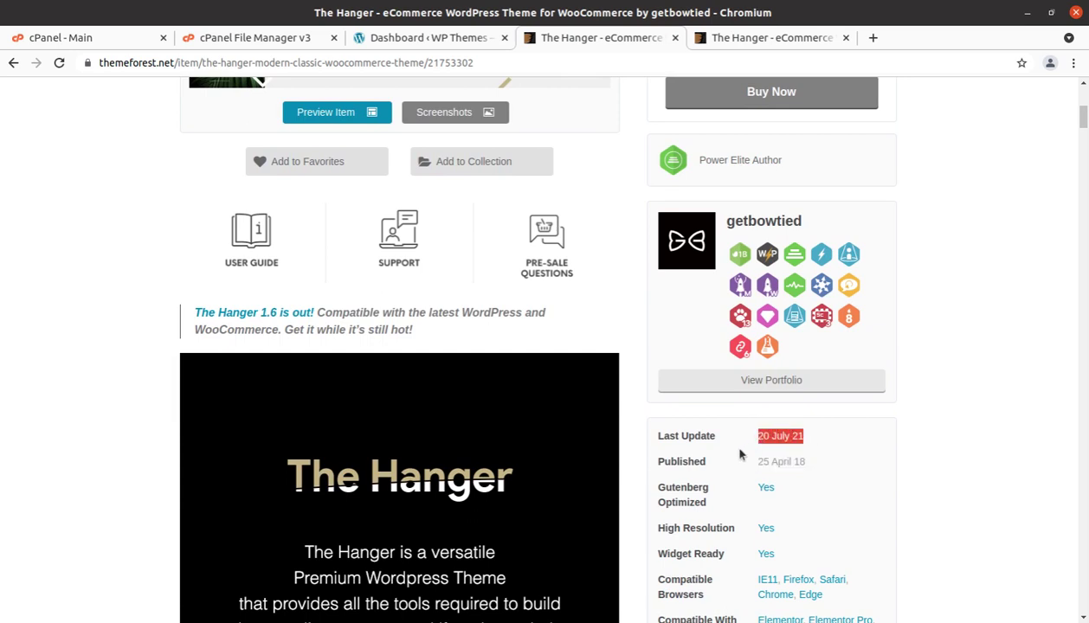
scroll(644, 474, "down", 2)
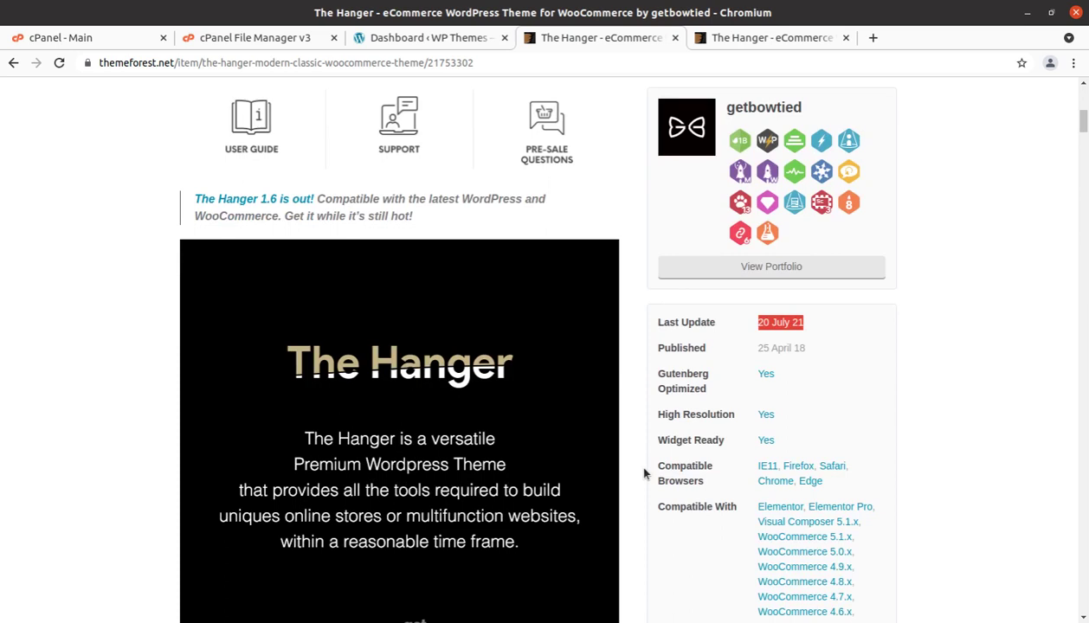
scroll(644, 474, "down", 1)
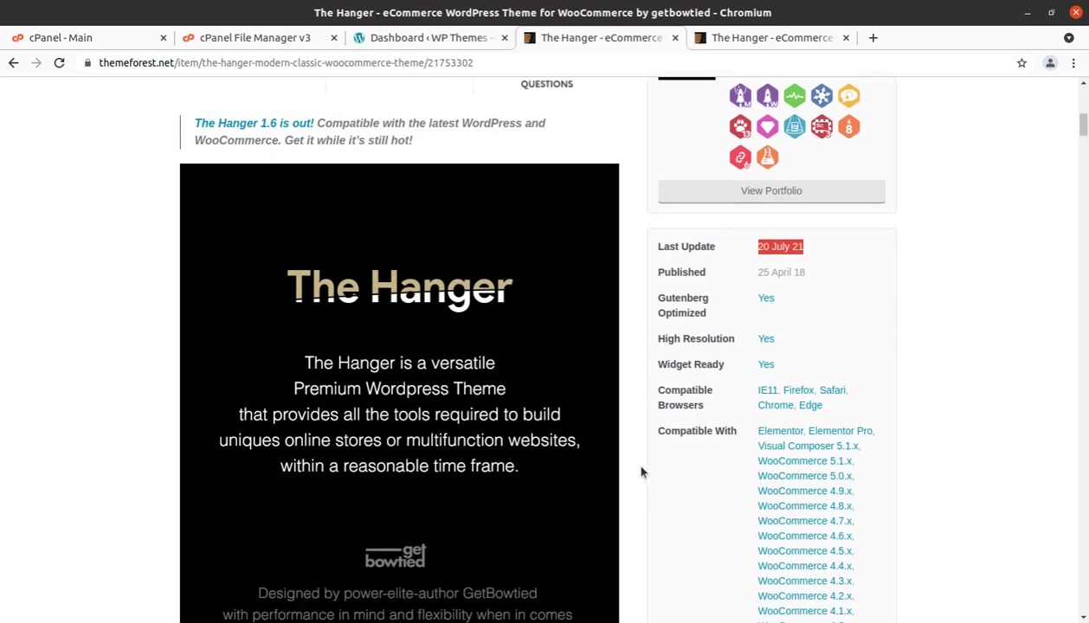
scroll(901, 481, "down", 3)
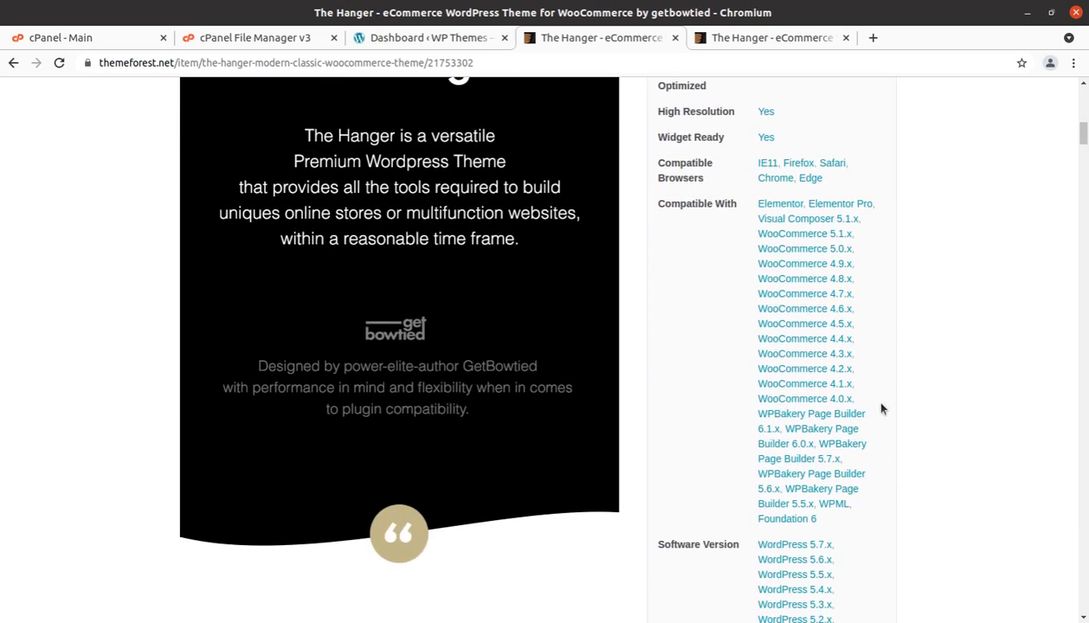
scroll(885, 412, "down", 1)
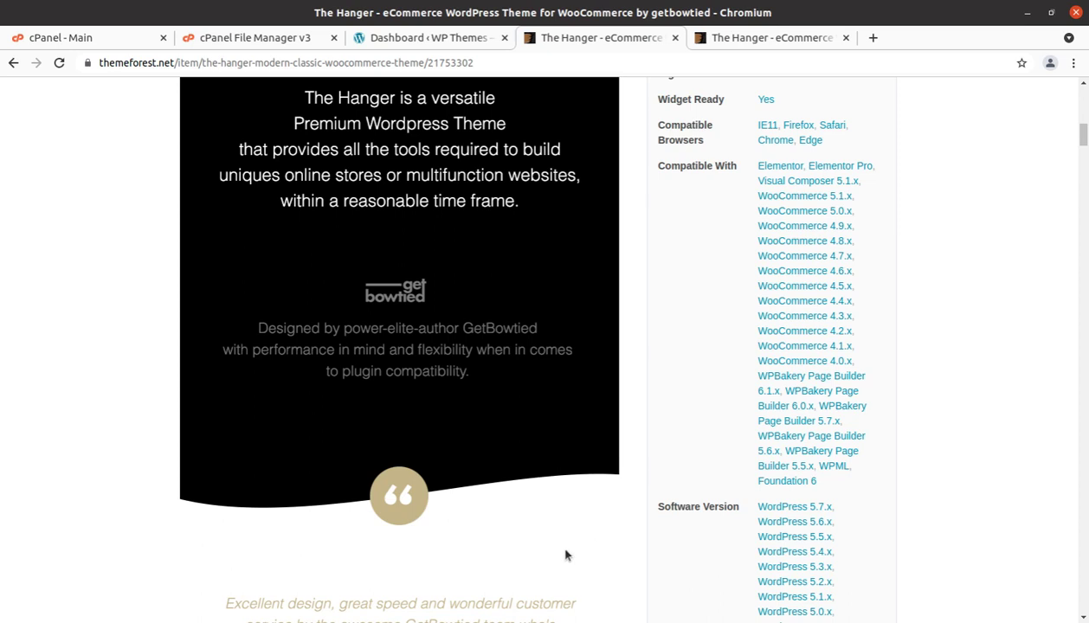
scroll(528, 416, "up", 3)
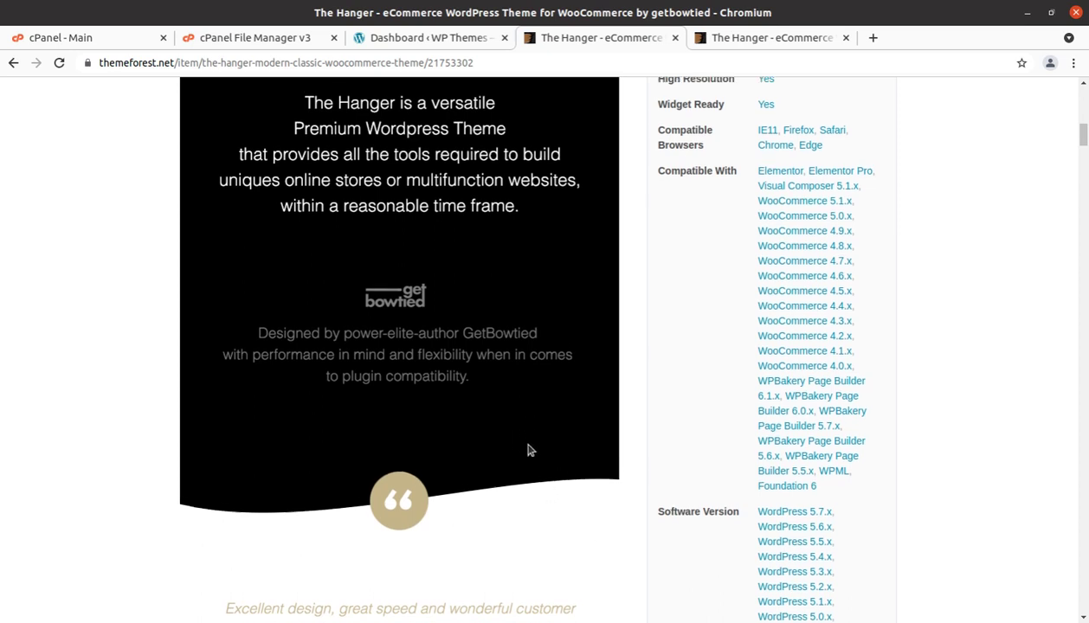
scroll(529, 450, "up", 8)
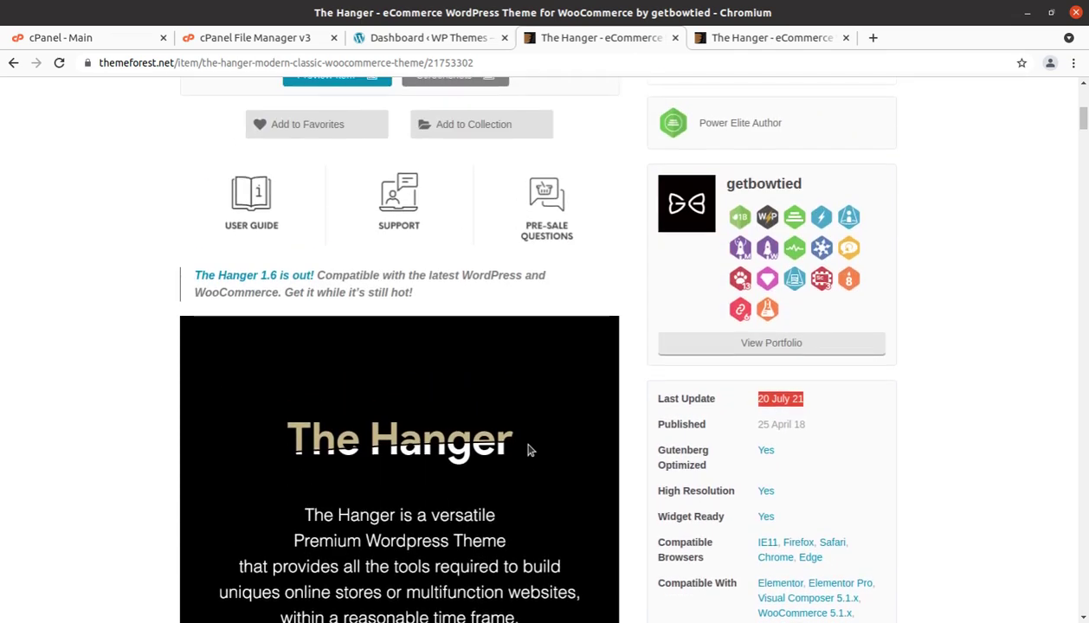
scroll(529, 450, "up", 1)
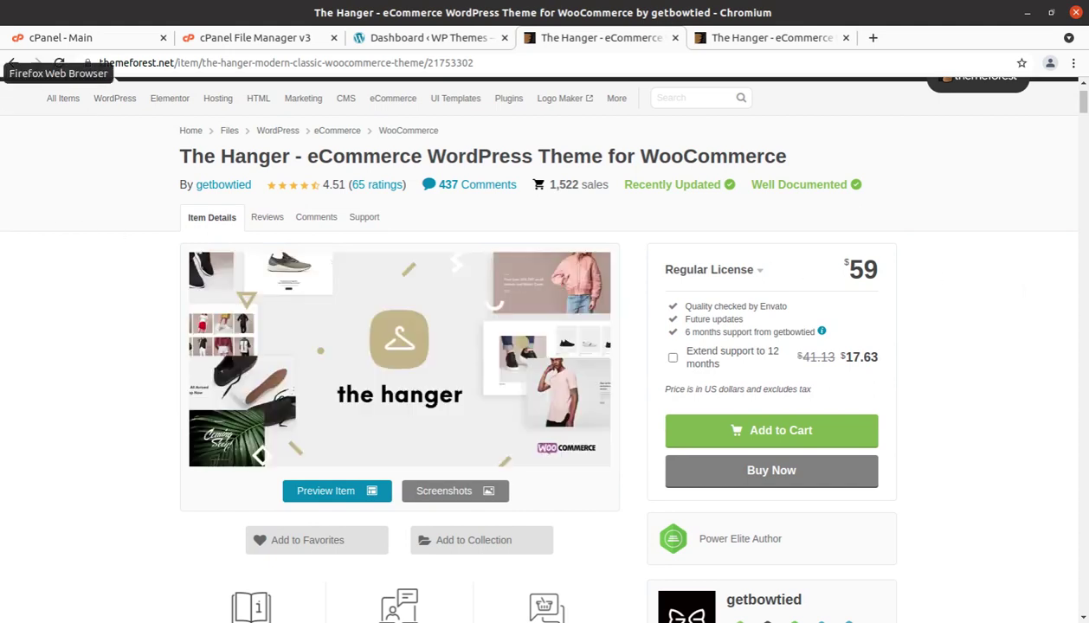
- Switch to the file manager and point out the Documentation and Licensing folders in the-hanger_v1.7.1
left_click(12, 78)
left_click(259, 234)
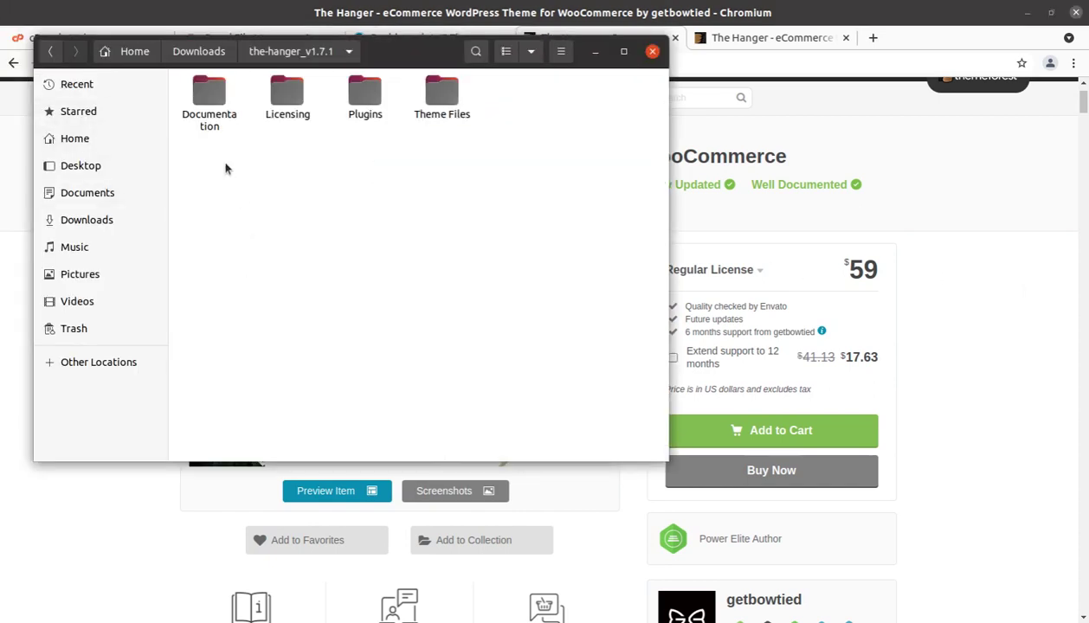
left_click(208, 101)
left_click(276, 103)
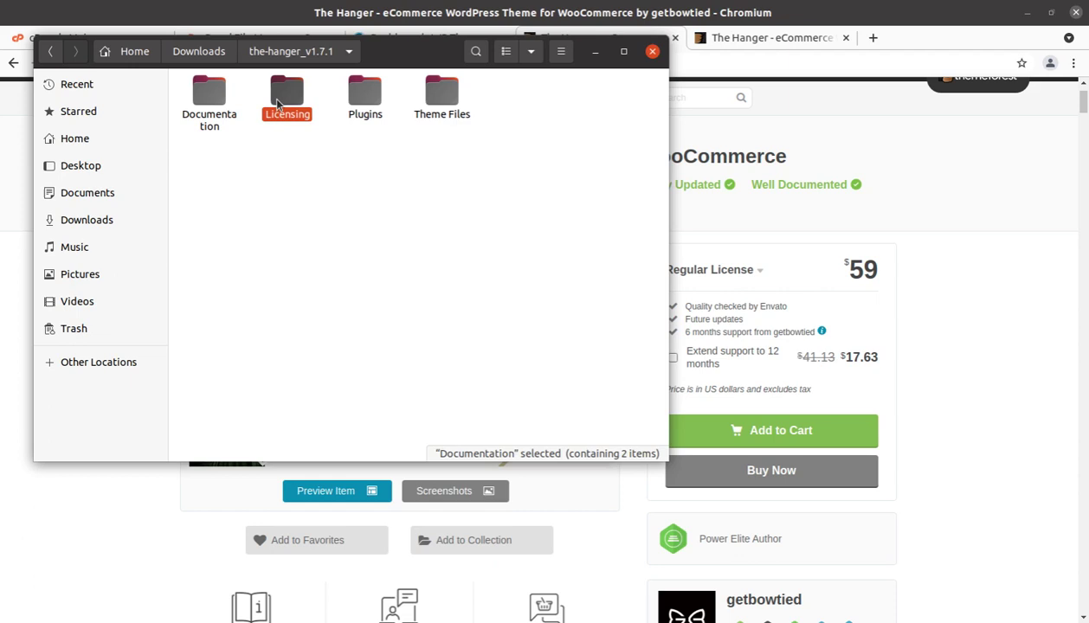
- Open the package's Plugins folder and go through the Slider Revolution, The Hanger Extender, WooSwatches and WPBakery Page Builder folders
double_click(365, 102)
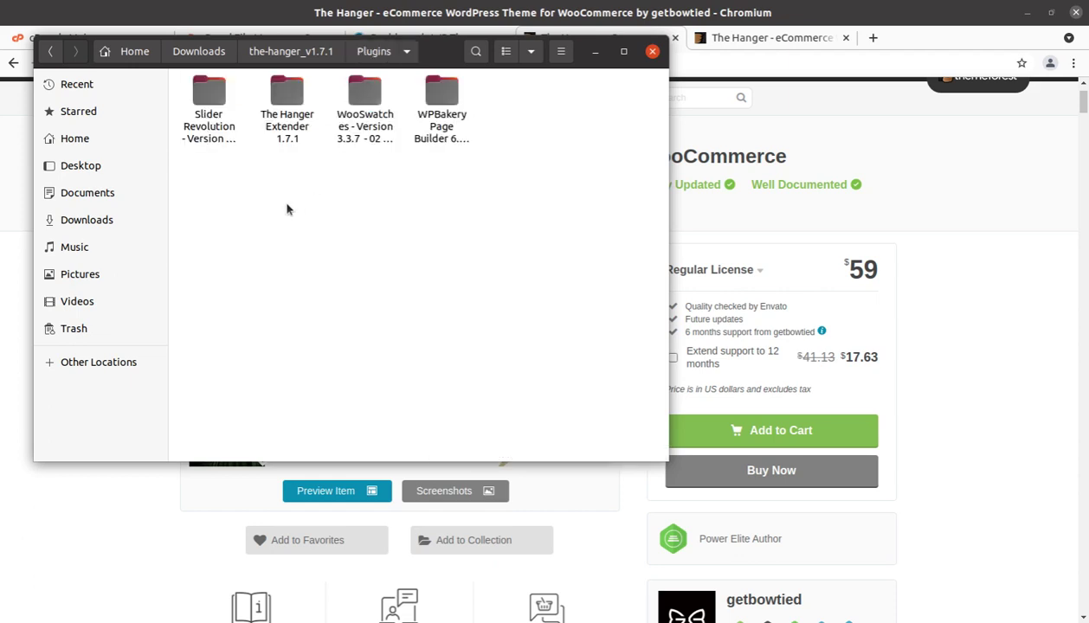
left_click(199, 104)
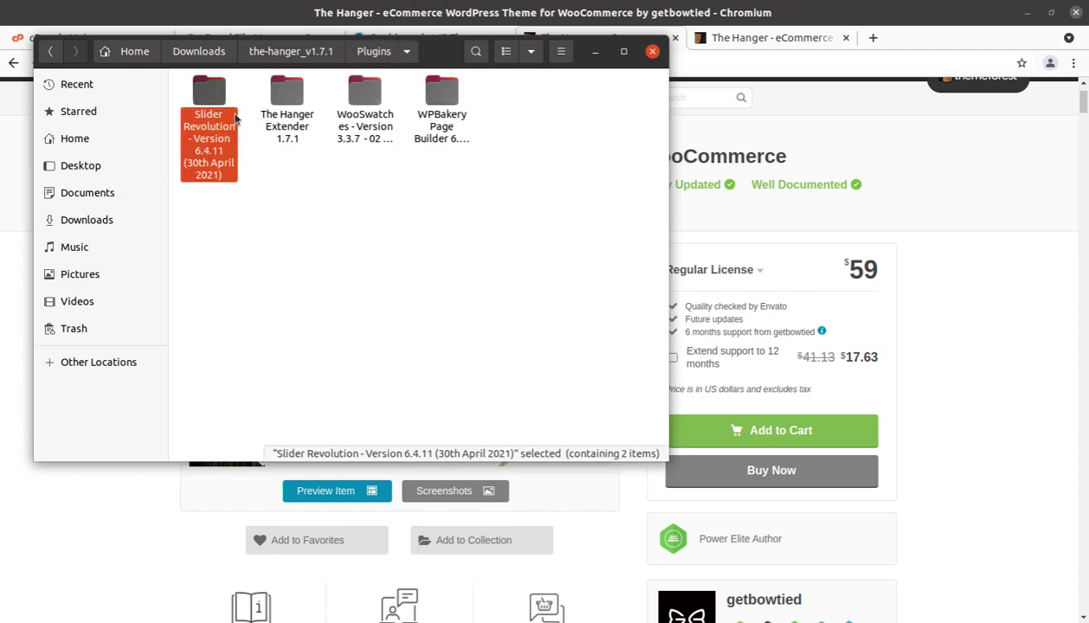
left_click(287, 108)
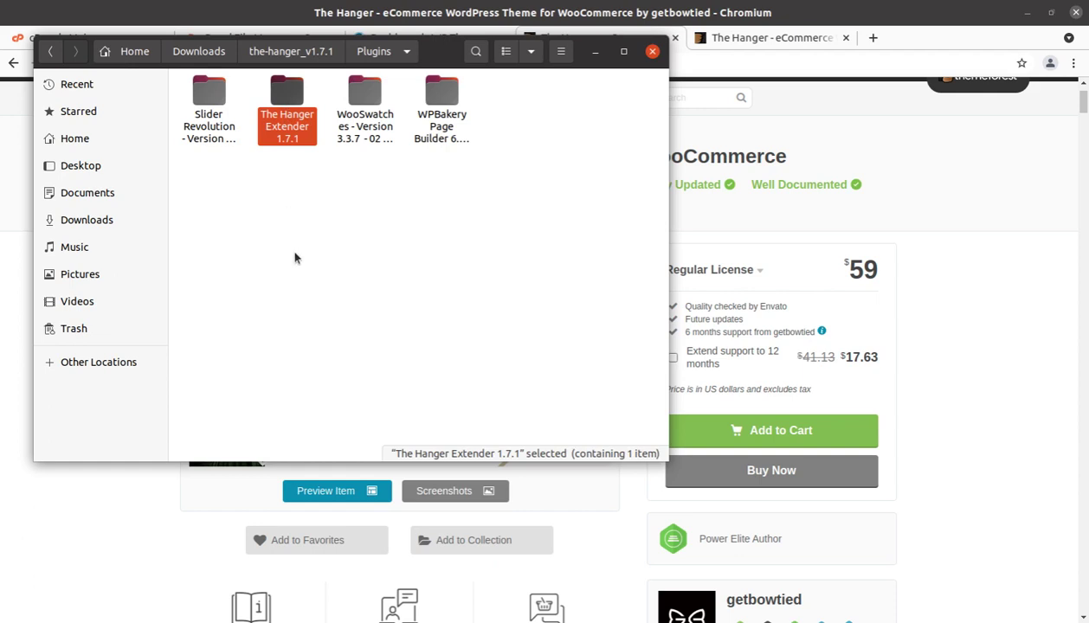
left_click(367, 104)
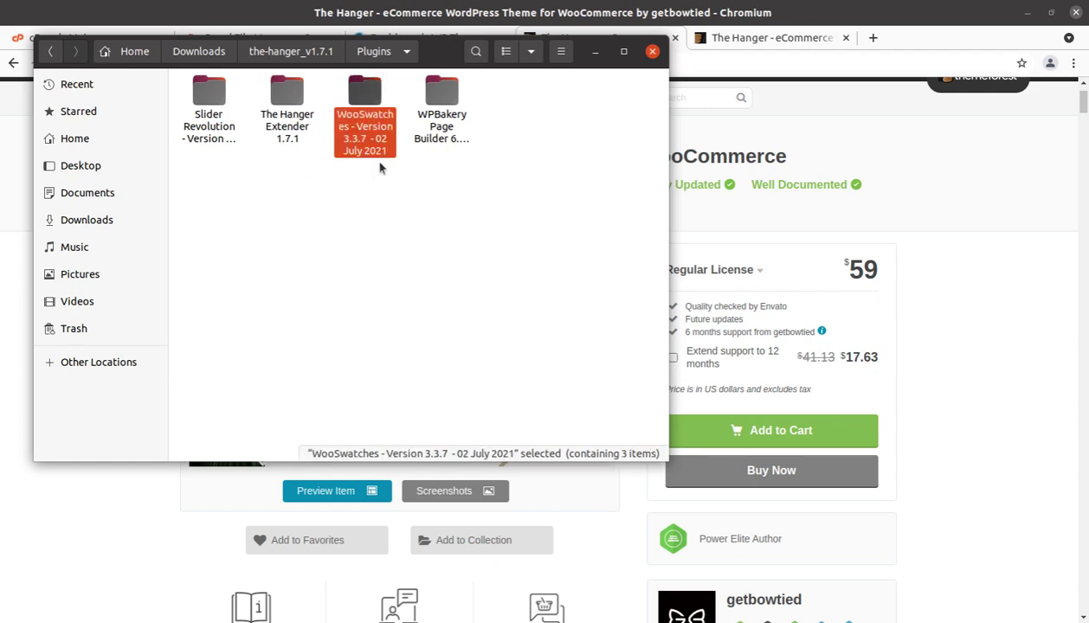
left_click(433, 105)
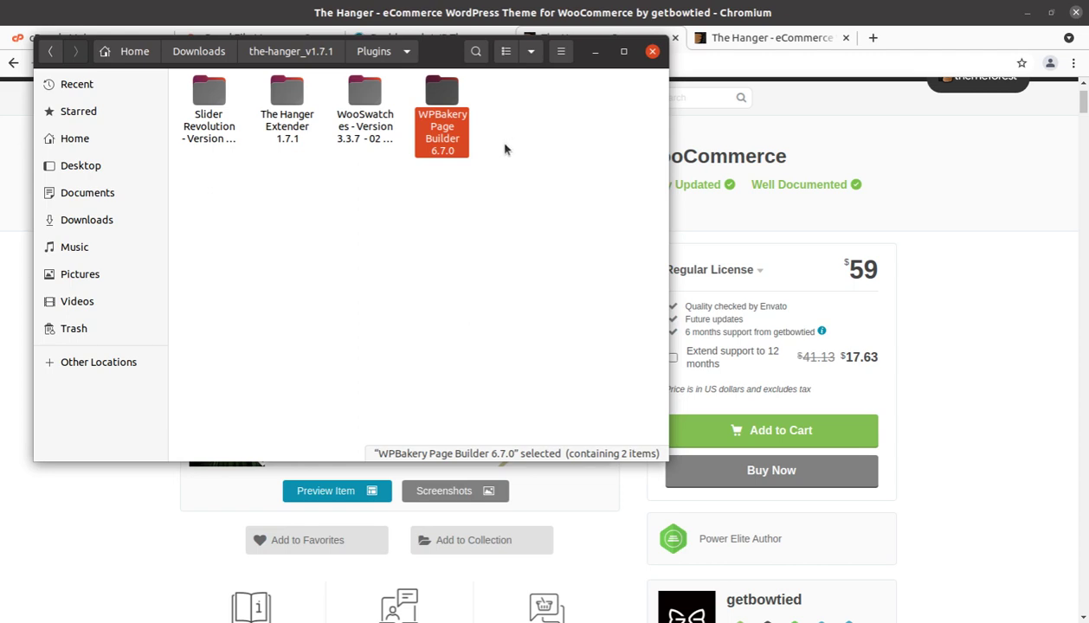
- Look over the-hanger.zip and the-hanger-child.zip in the package's Theme Files folder, then minimize the file manager
left_click(299, 54)
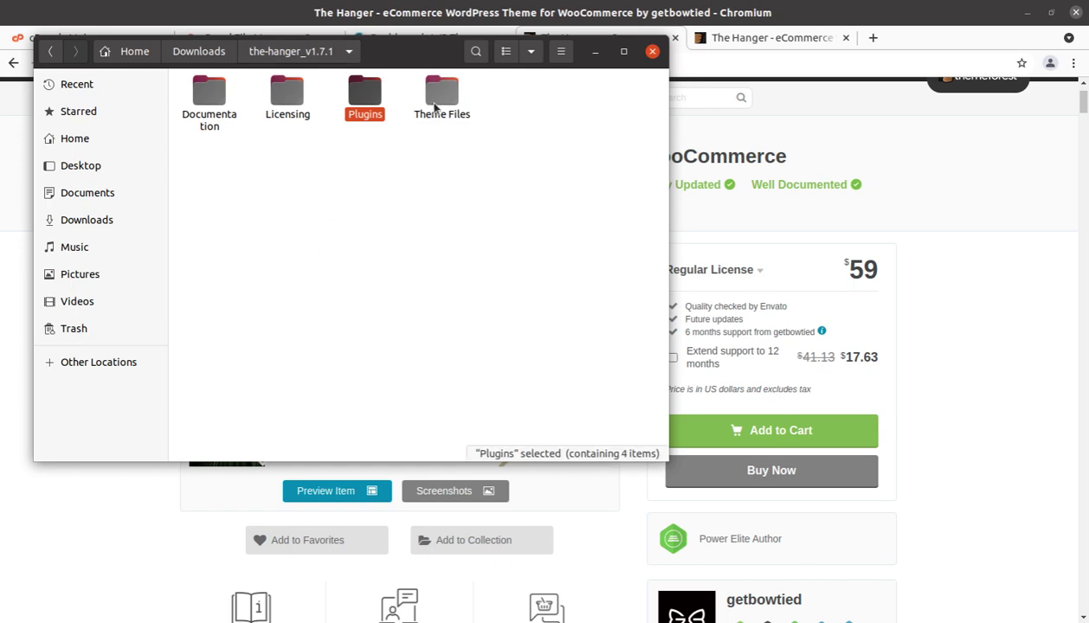
left_click(432, 104)
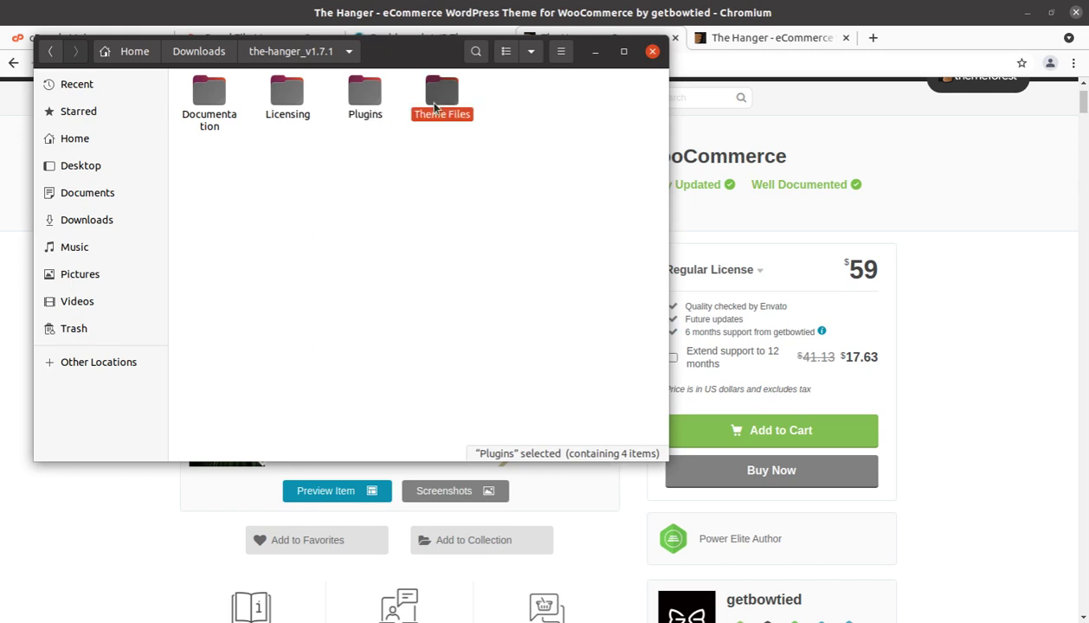
double_click(427, 101)
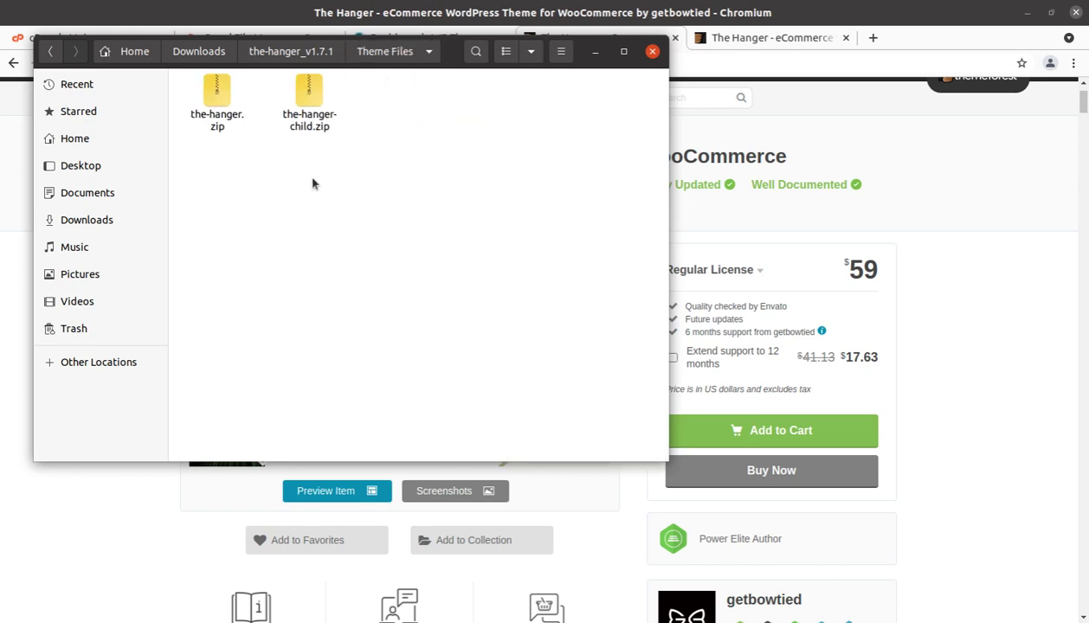
left_click(220, 125)
left_click(299, 127)
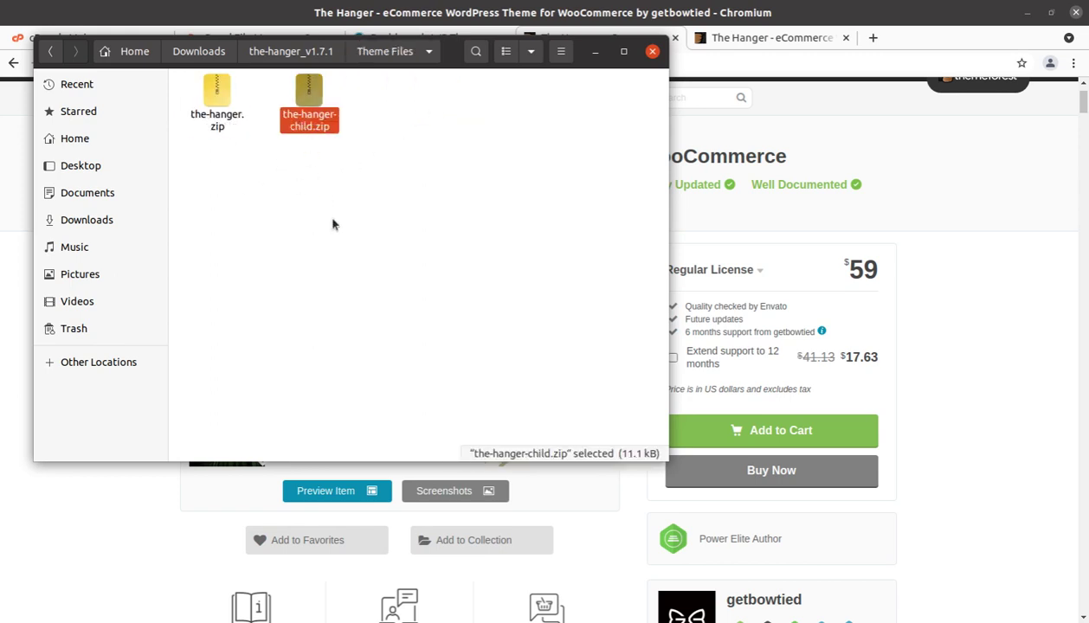
left_click(592, 51)
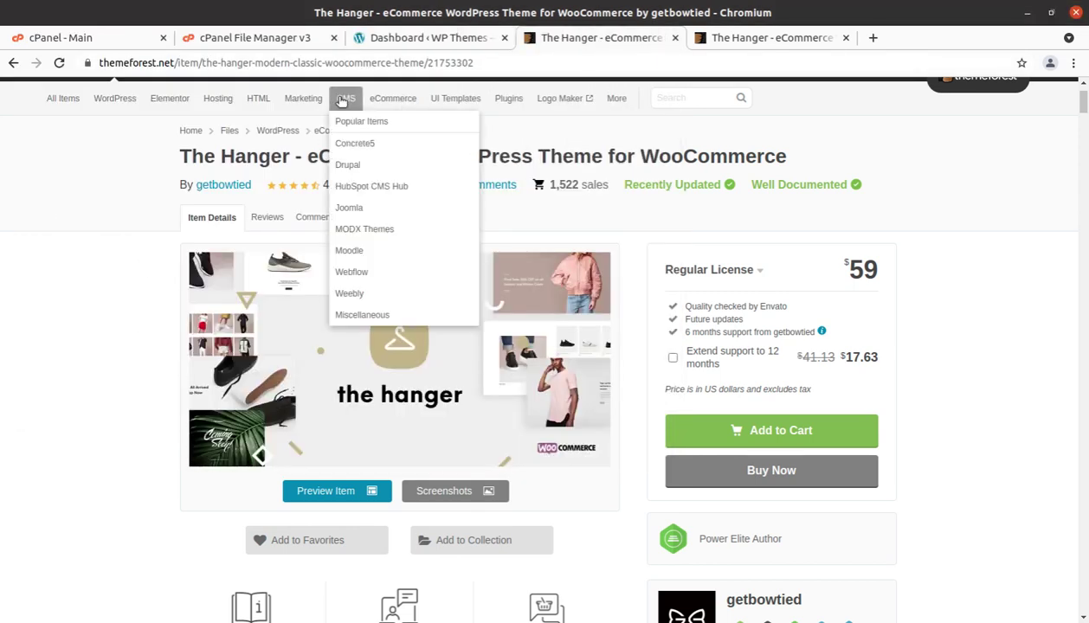
- Switch to the WordPress dashboard and highlight the WordPress version and active theme line under At a Glance
left_click(395, 41)
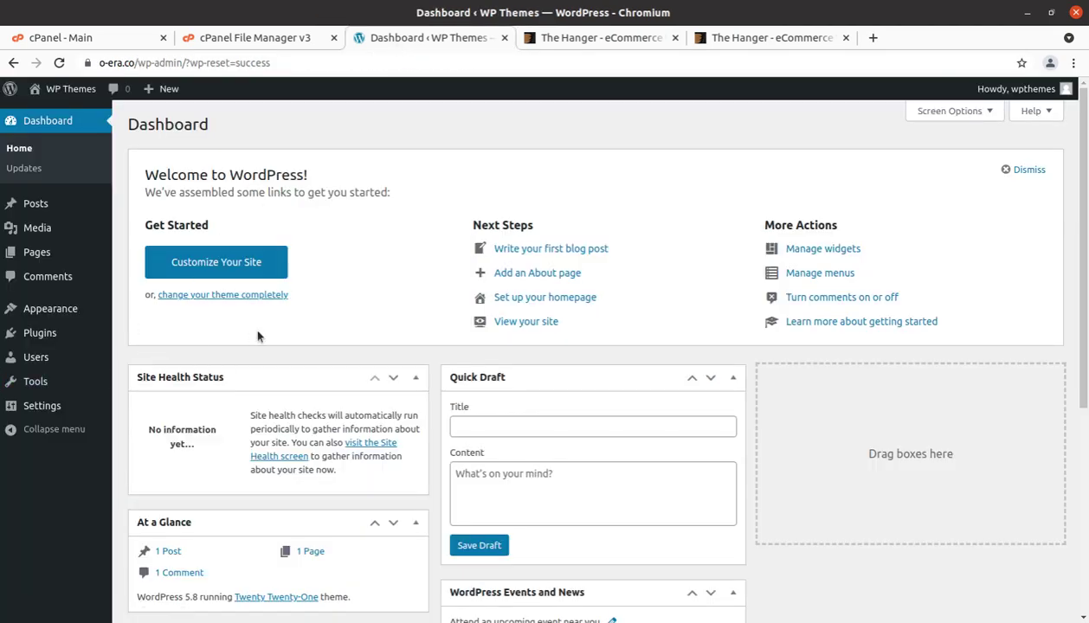
scroll(258, 340, "down", 1)
scroll(203, 489, "down", 1)
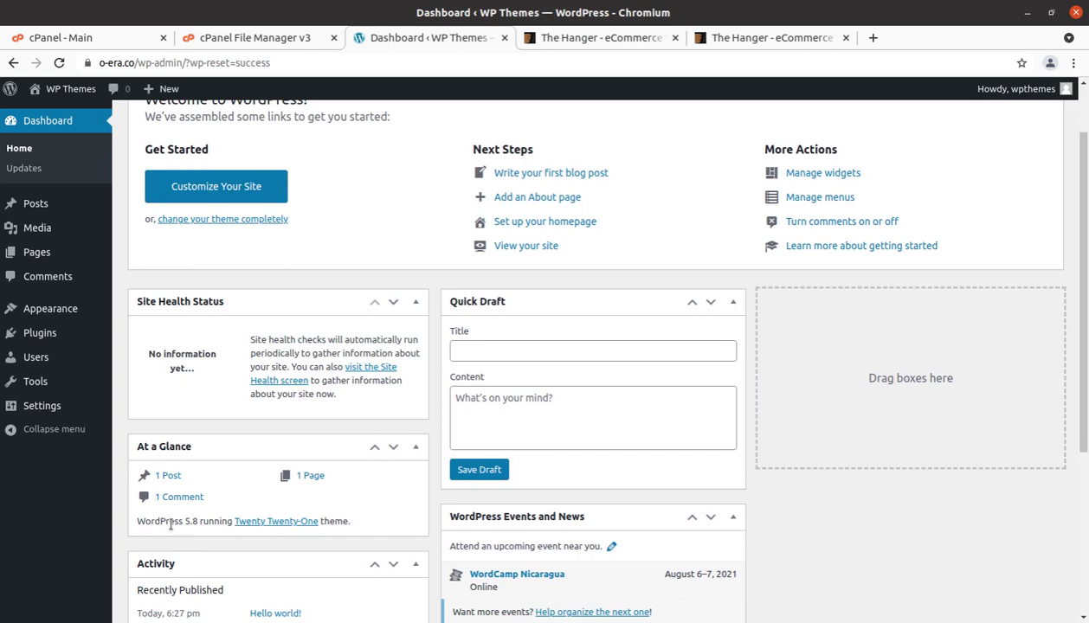
left_click_drag(135, 520, 367, 525)
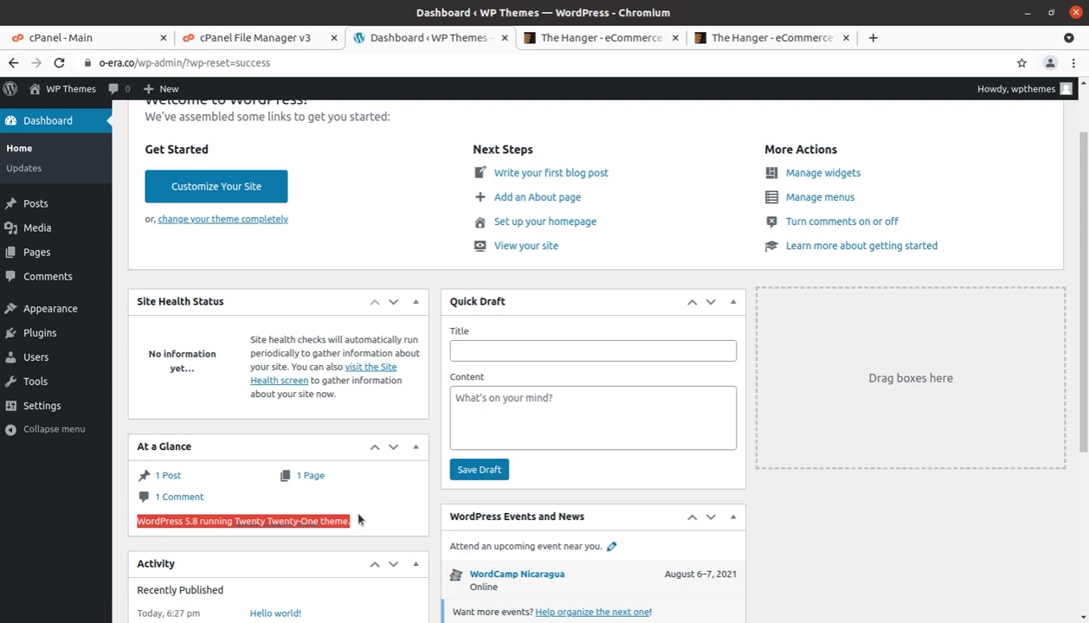
scroll(346, 502, "up", 1)
- Go to the site's theme management and bring up the form for uploading a new theme as a zip
mouse_move(39, 310)
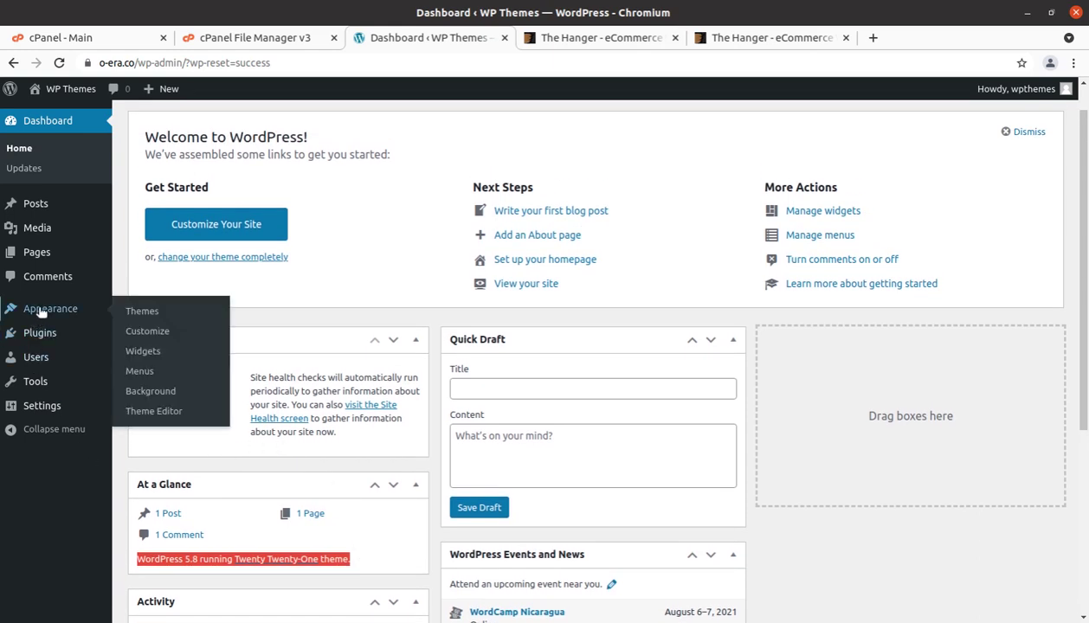
left_click(142, 313)
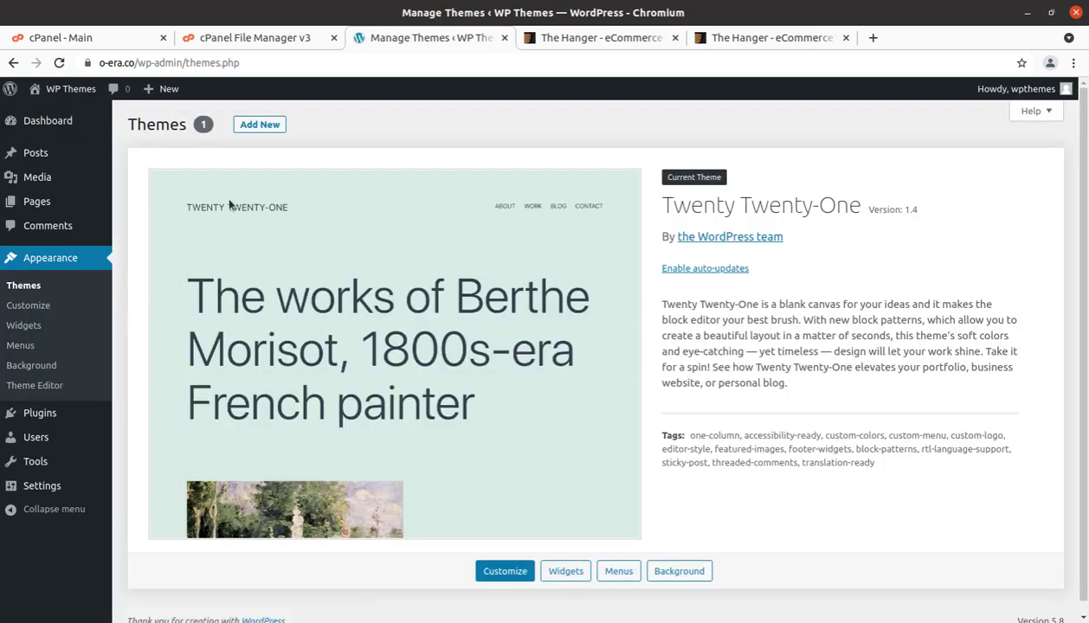
left_click(246, 128)
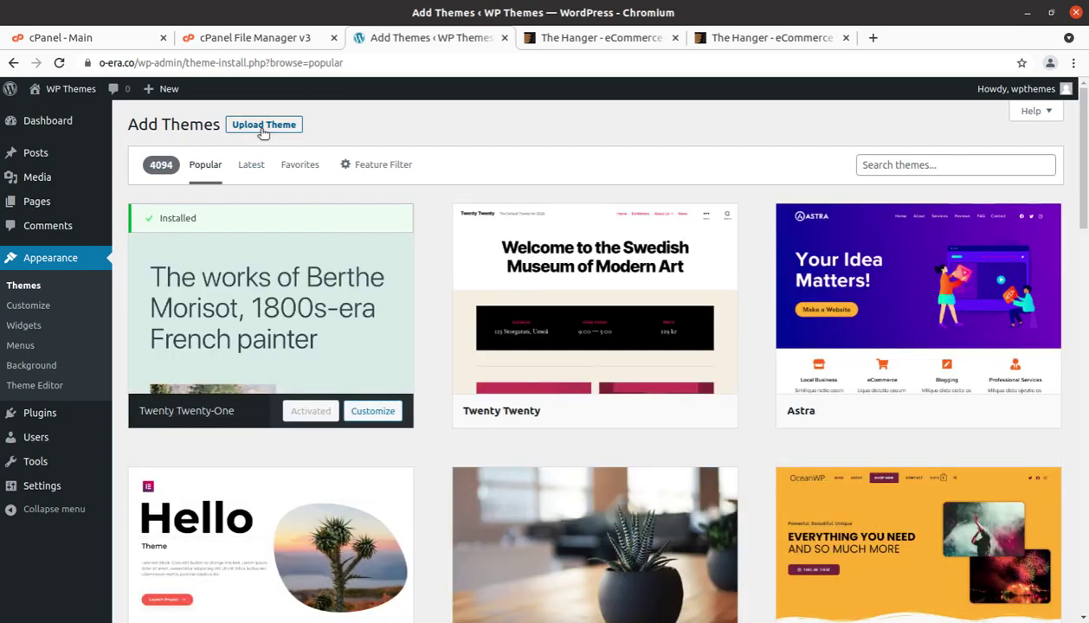
left_click(264, 126)
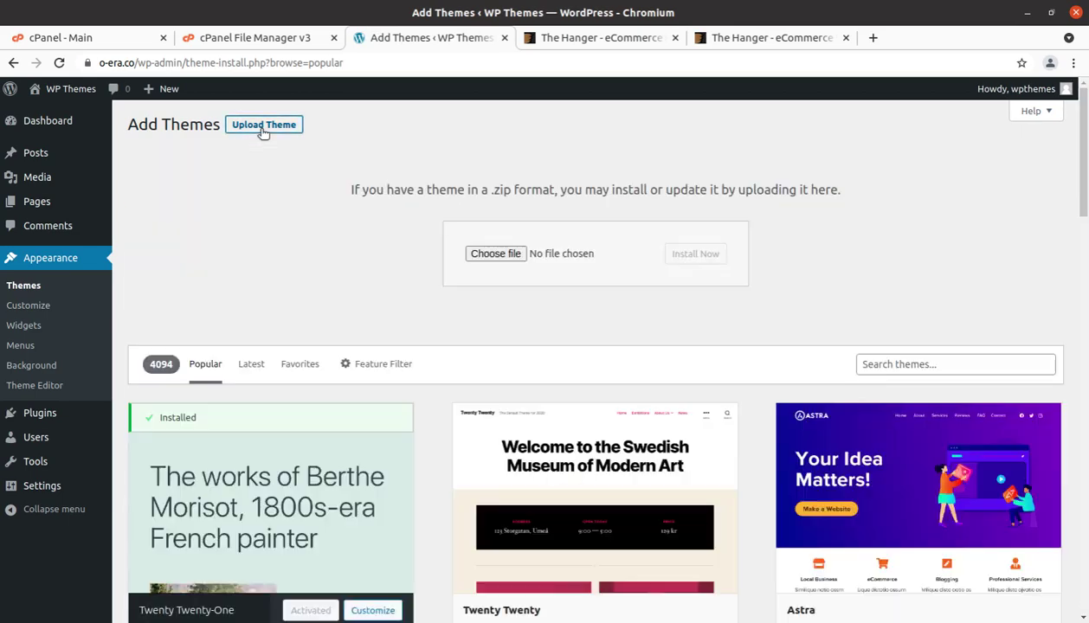
- Upload the-hanger.zip from the Theme Files folder of the-hanger_v1.7.1 and install it as a theme
left_click(495, 252)
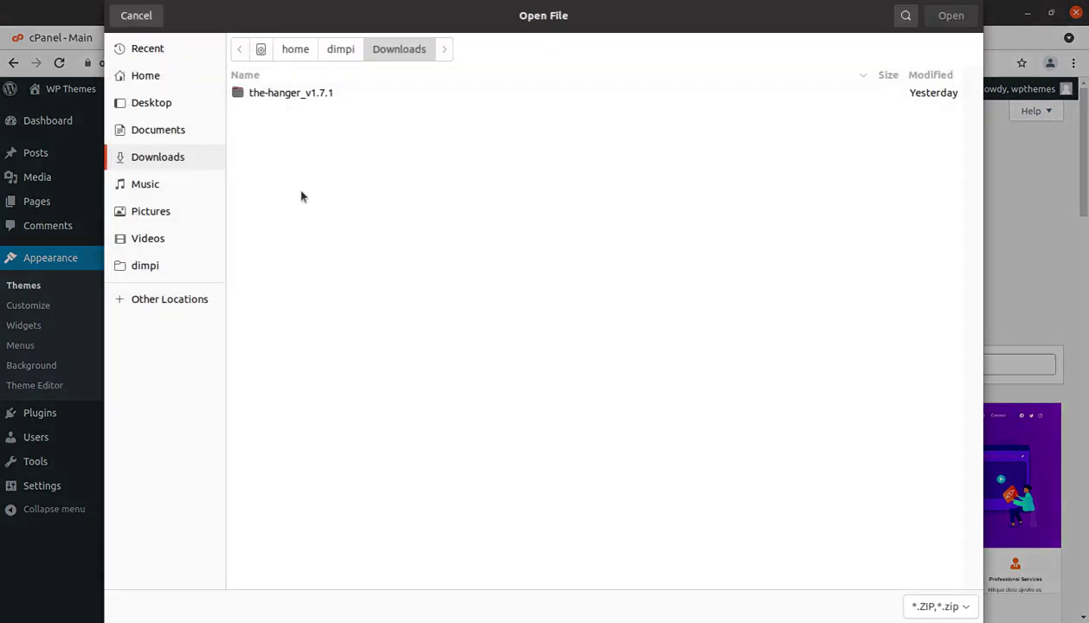
double_click(272, 95)
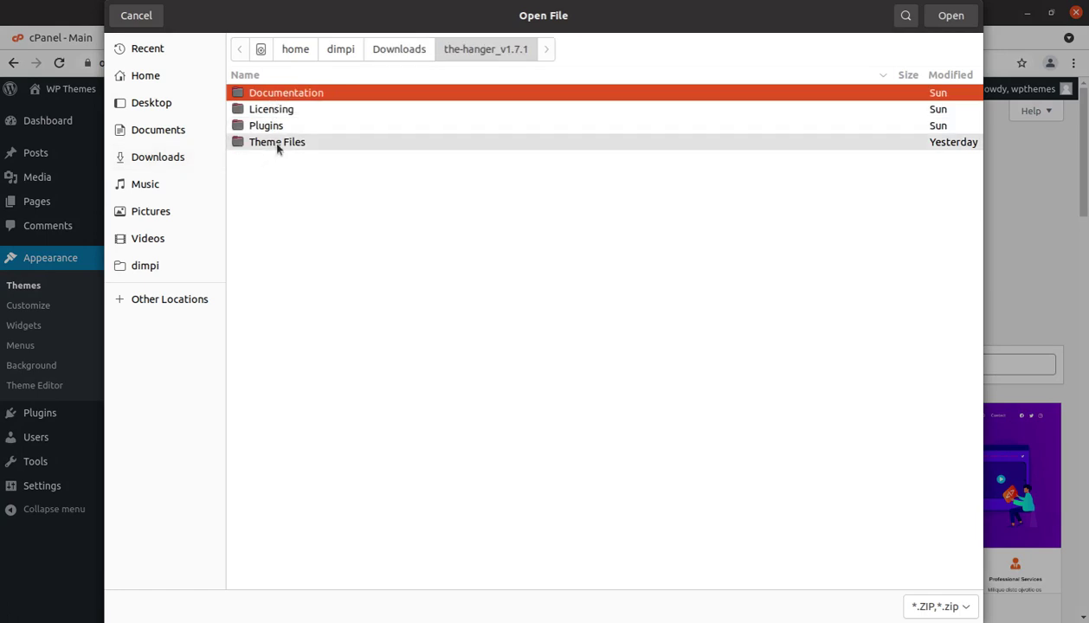
double_click(272, 140)
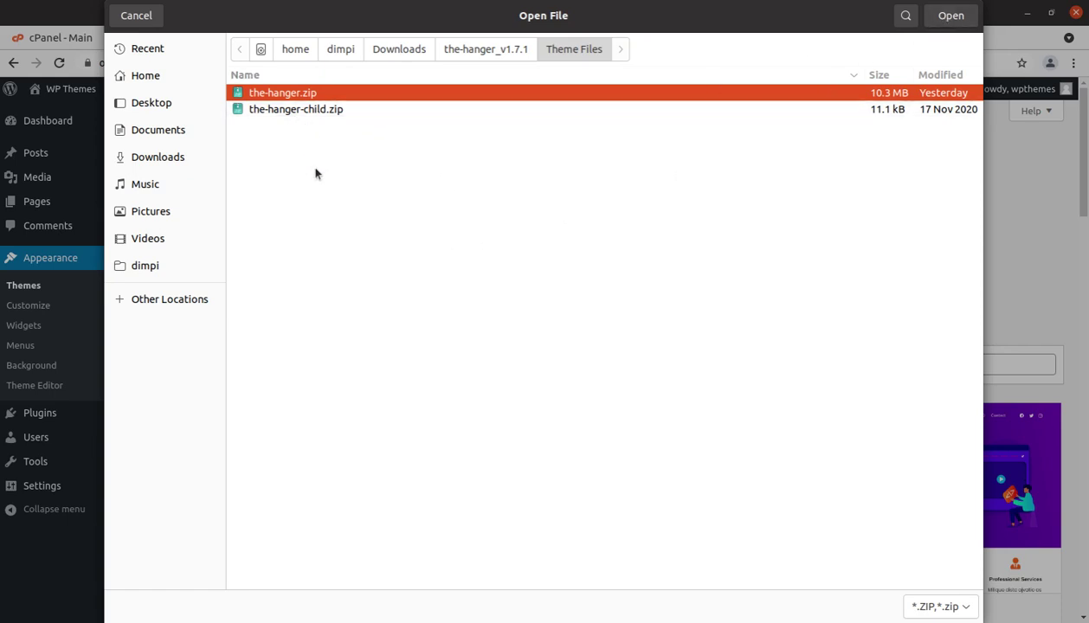
left_click(952, 17)
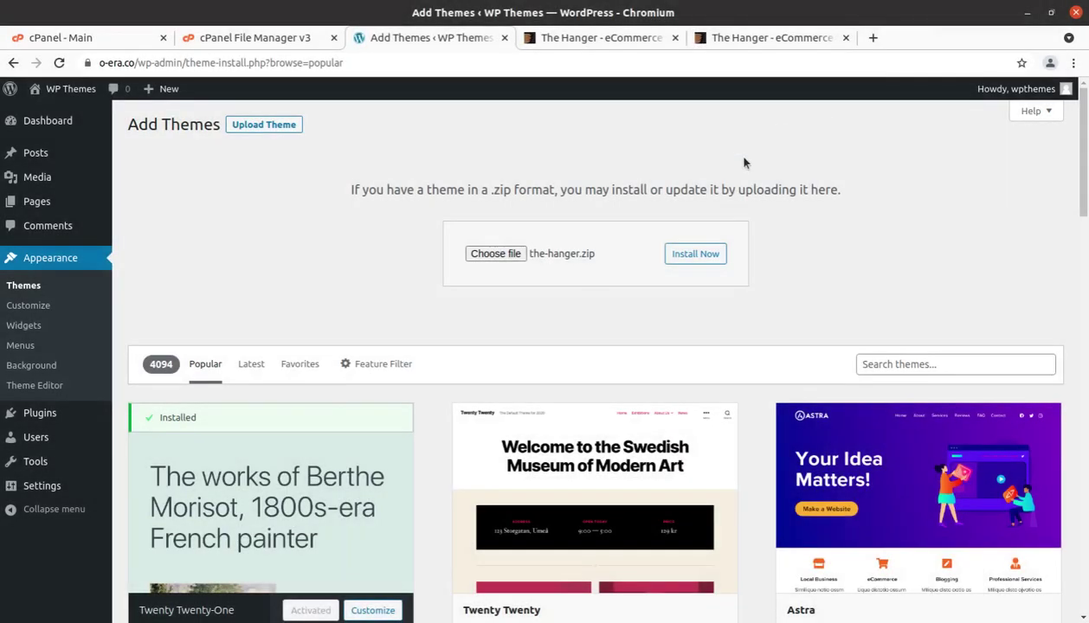
left_click(696, 256)
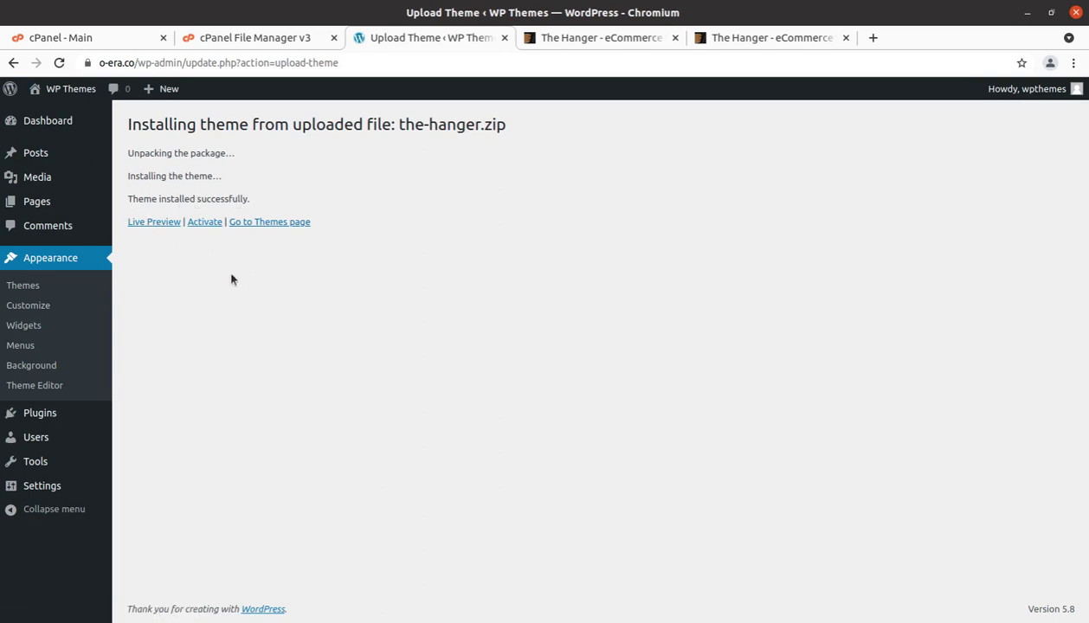
- Open the live preview of the installed The Hanger theme in a separate tab and look over the page
middle_click(154, 224)
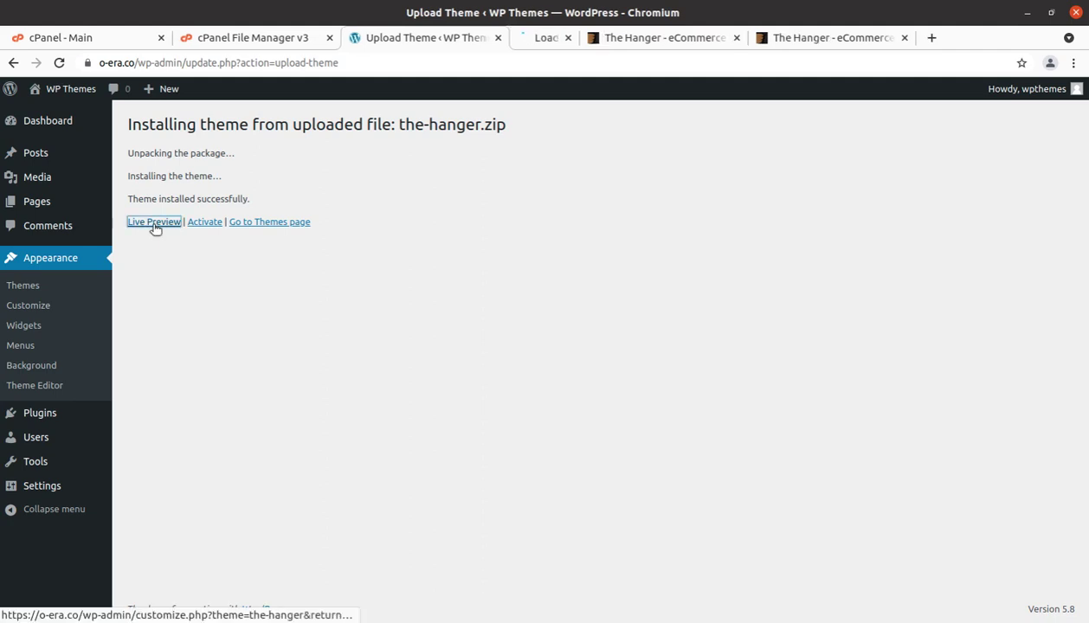
left_click(579, 43)
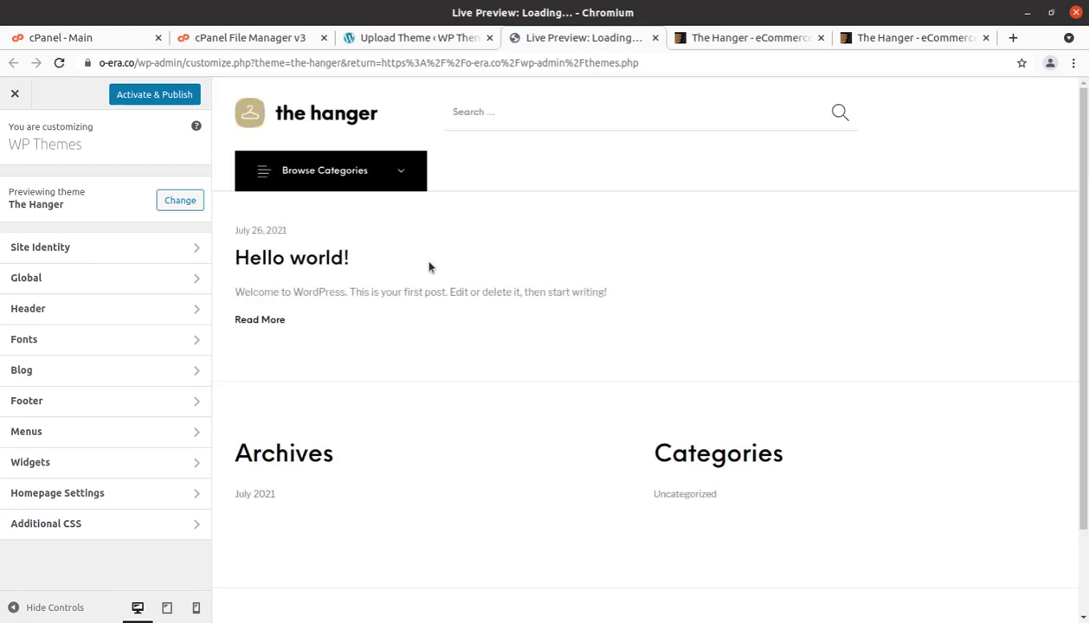
scroll(565, 342, "down", 1)
scroll(563, 381, "up", 1)
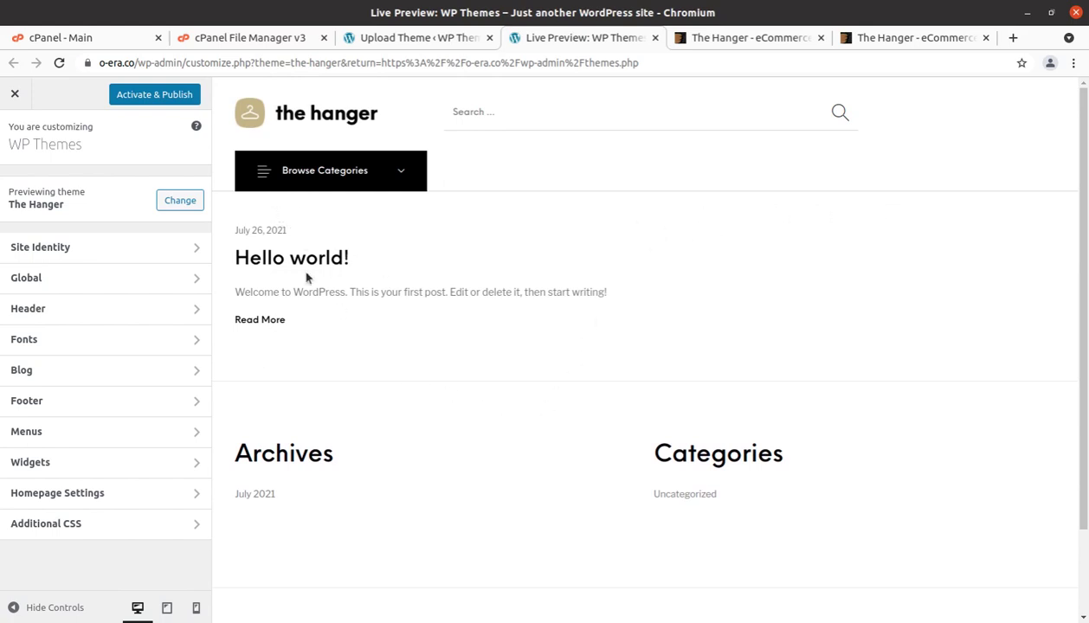
- Activate and publish The Hanger theme from its live preview and return to the installed themes
left_click(144, 95)
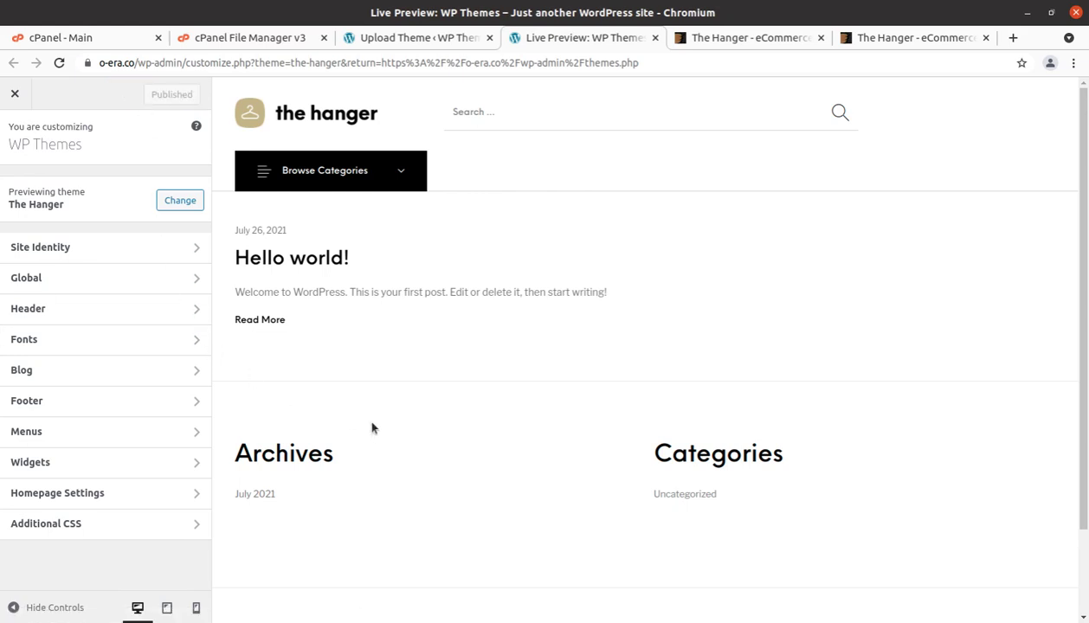
left_click(14, 95)
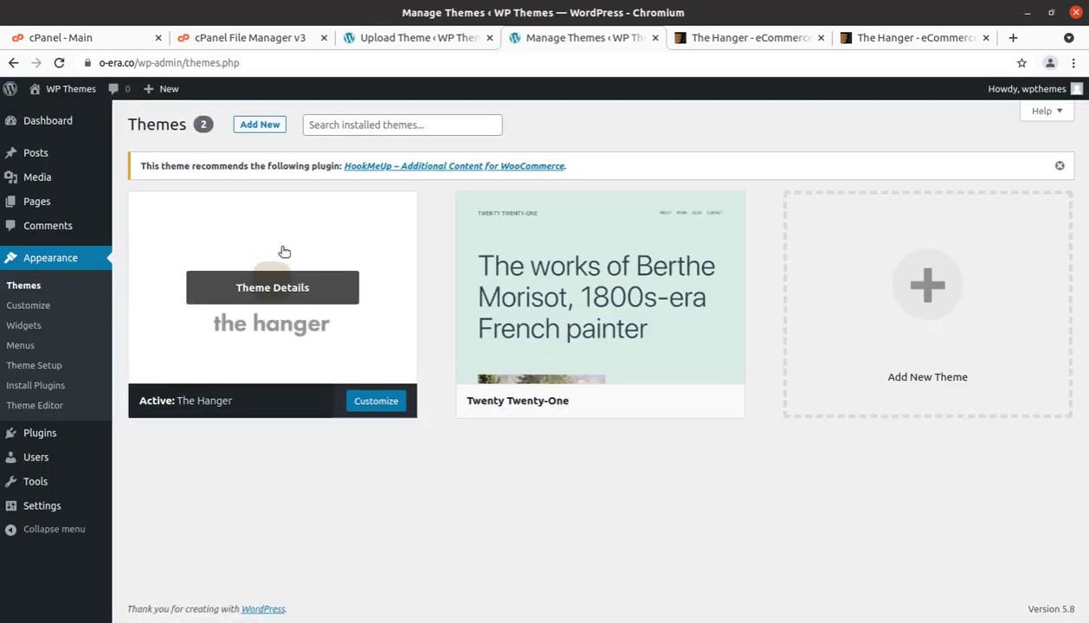
mouse_move(261, 303)
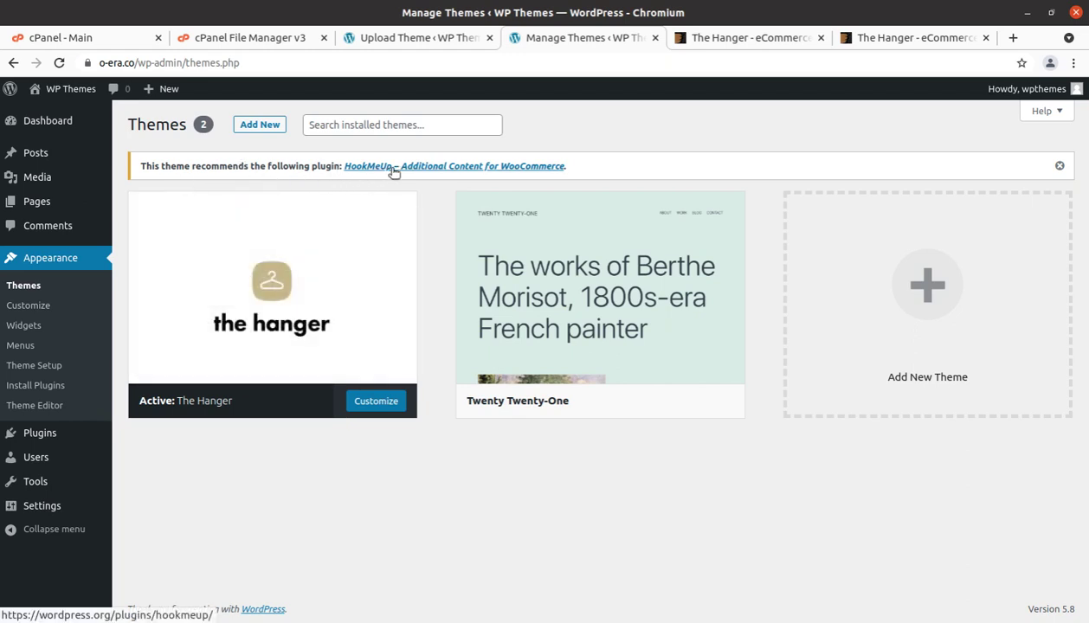
- Look at the WordPress.org page of the recommended HookMeUp – Additional Content for WooCommerce plugin and return to the installed themes
mouse_move(375, 228)
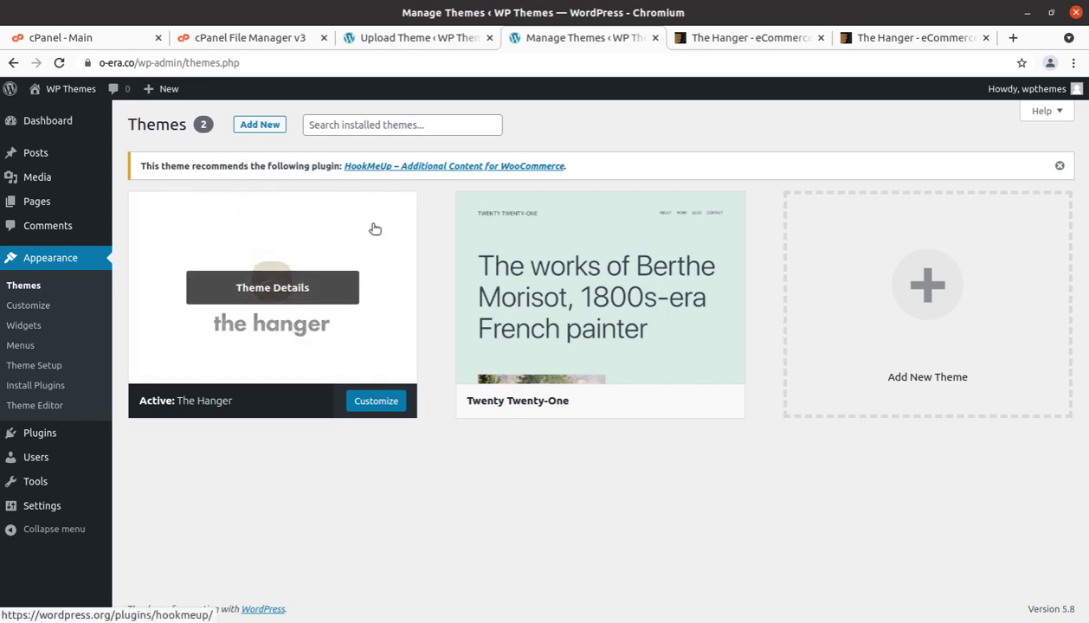
left_click(361, 172)
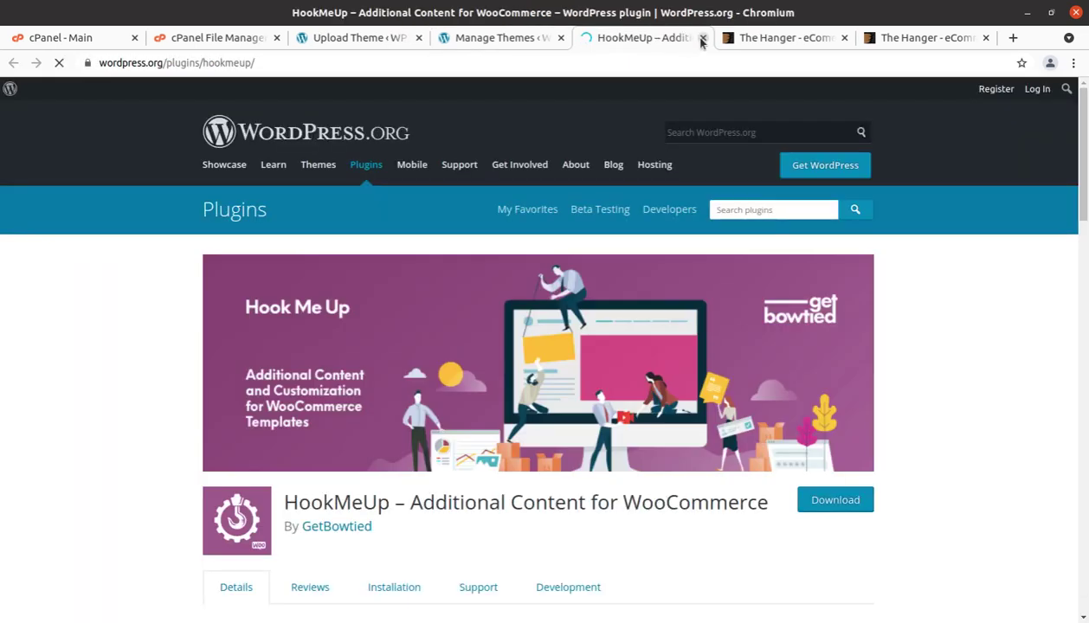
left_click(702, 38)
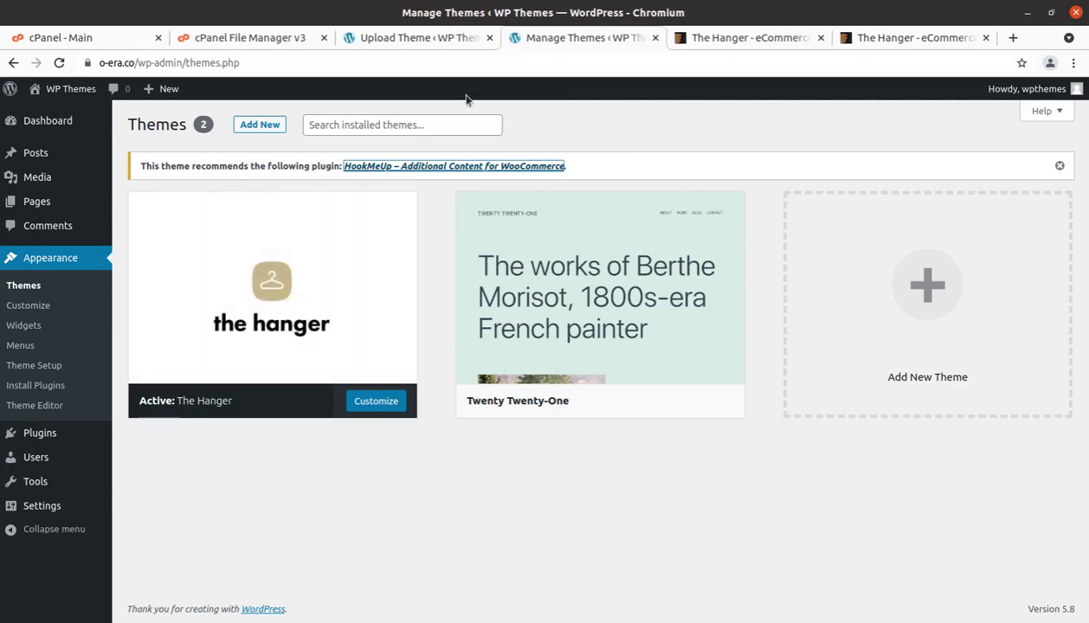
- View the theme details of The Hanger and highlight the theme name
mouse_move(161, 337)
mouse_move(50, 434)
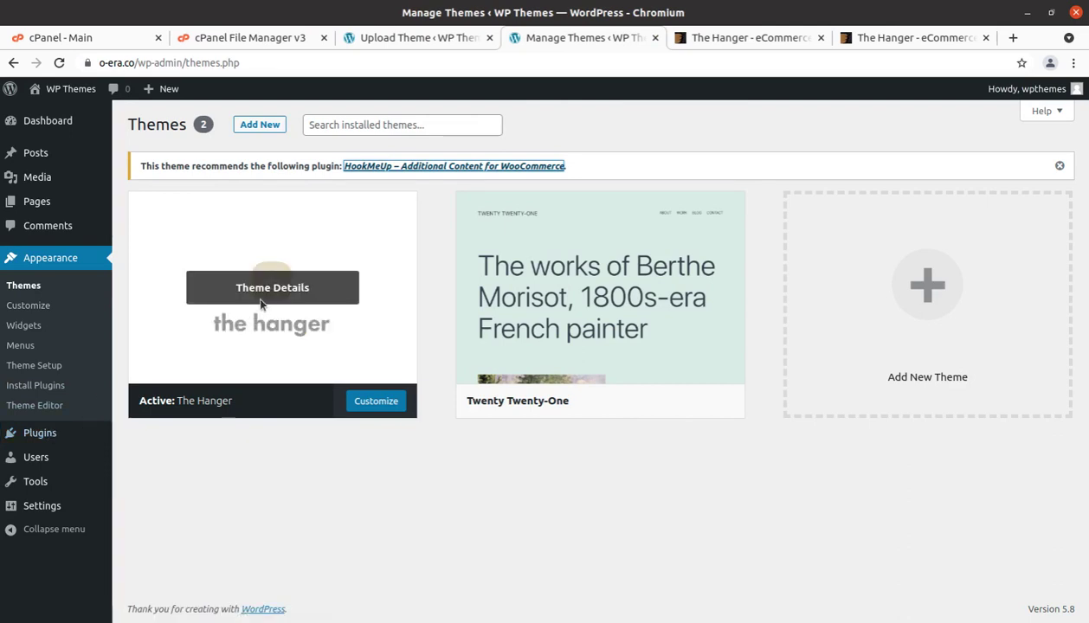
left_click(260, 299)
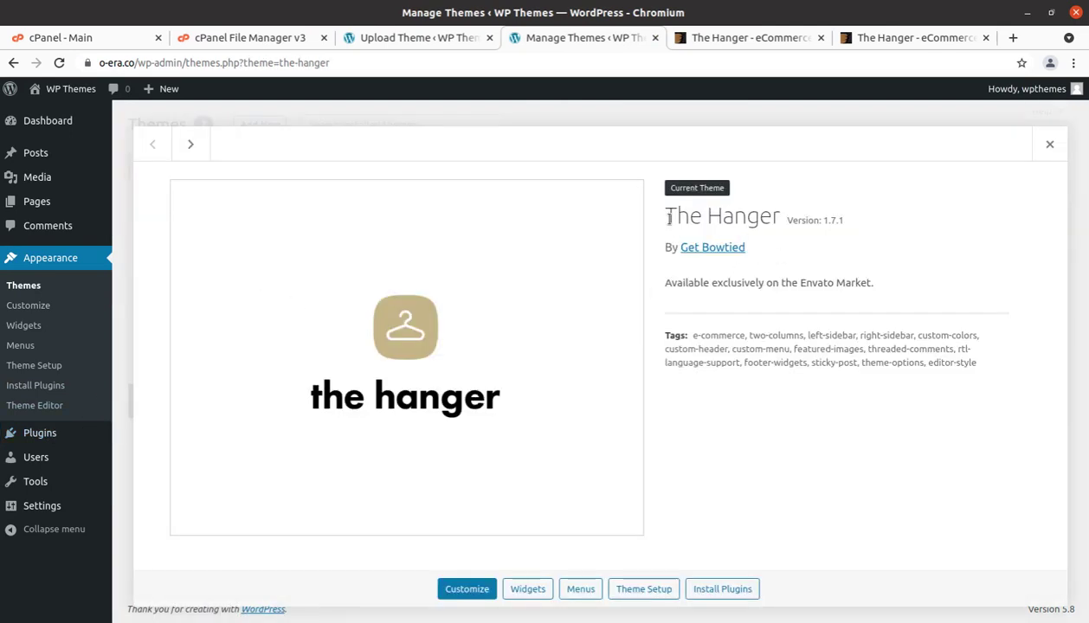
left_click_drag(665, 217, 779, 217)
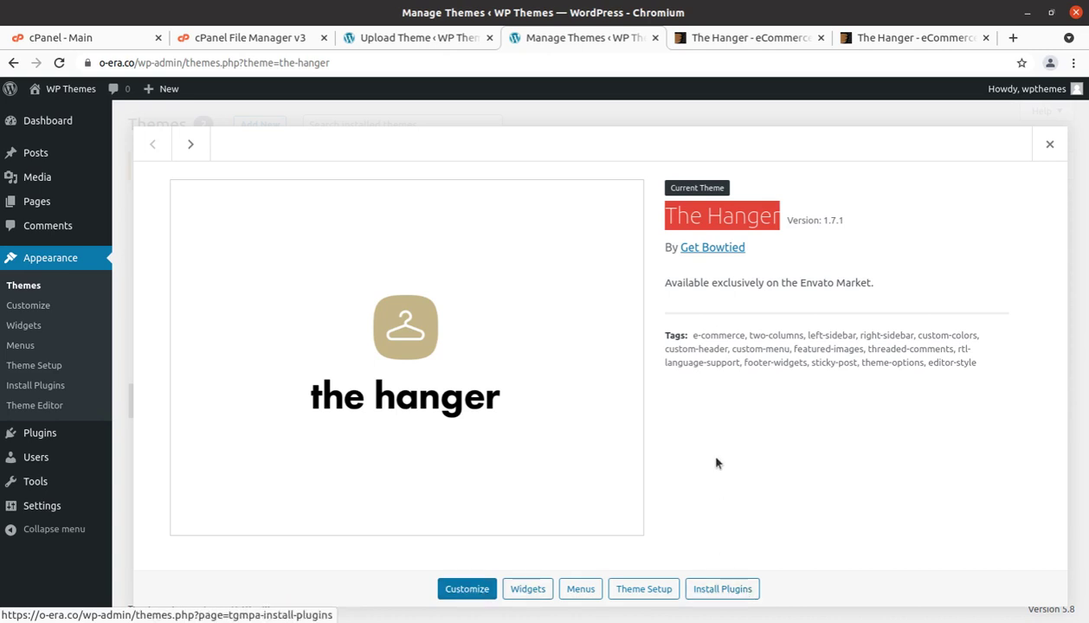
- Bring up the theme's required plugins list and select every plugin except Envato Market
left_click(713, 588)
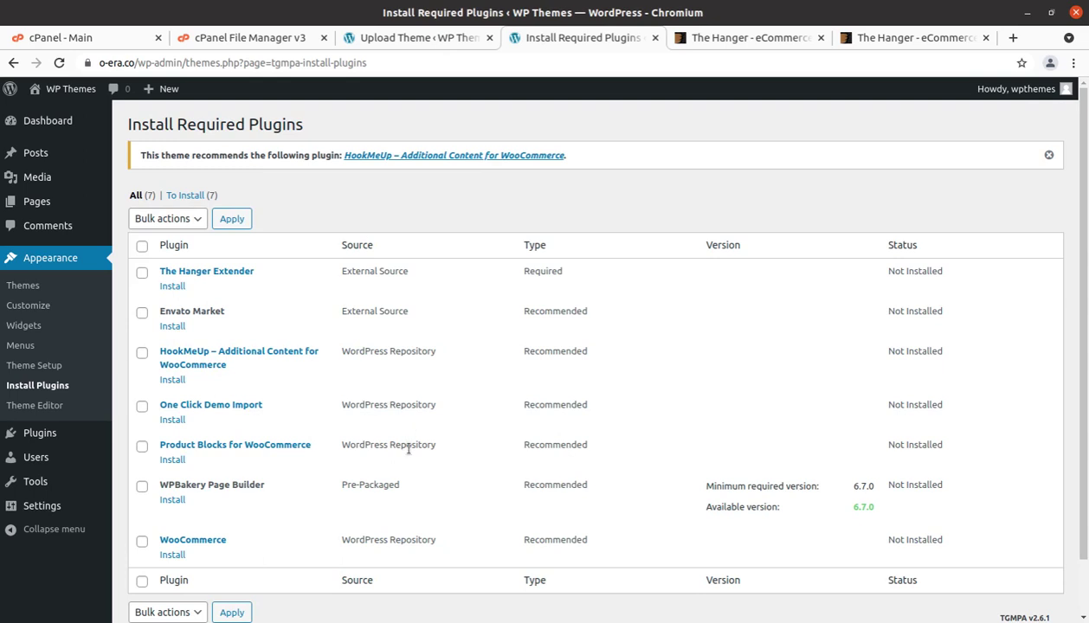
scroll(304, 373, "down", 1)
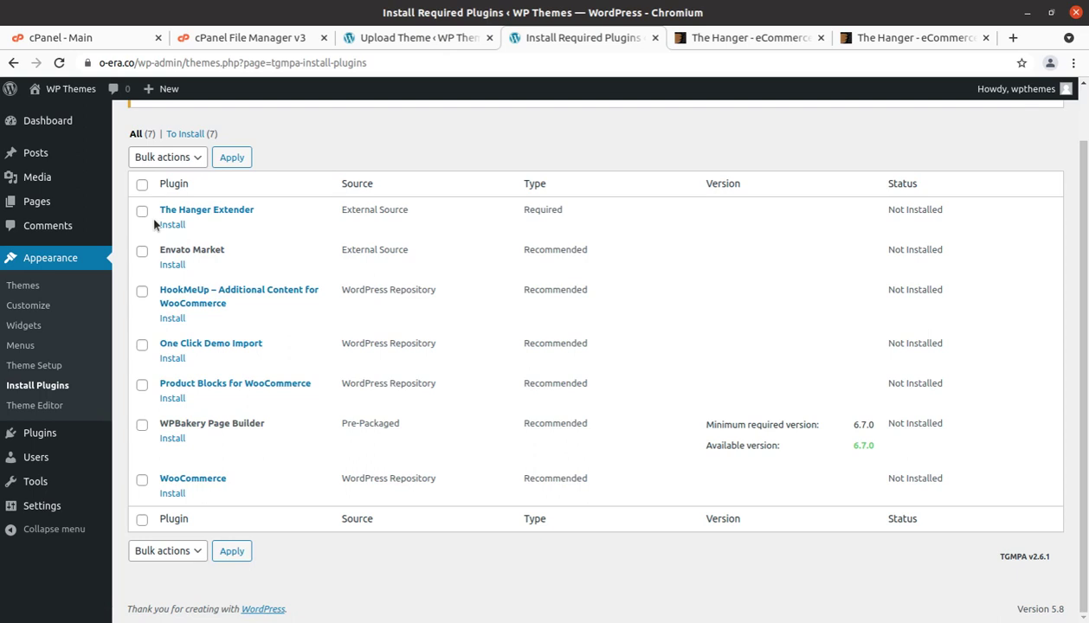
left_click(142, 185)
left_click(142, 253)
scroll(336, 385, "up", 2)
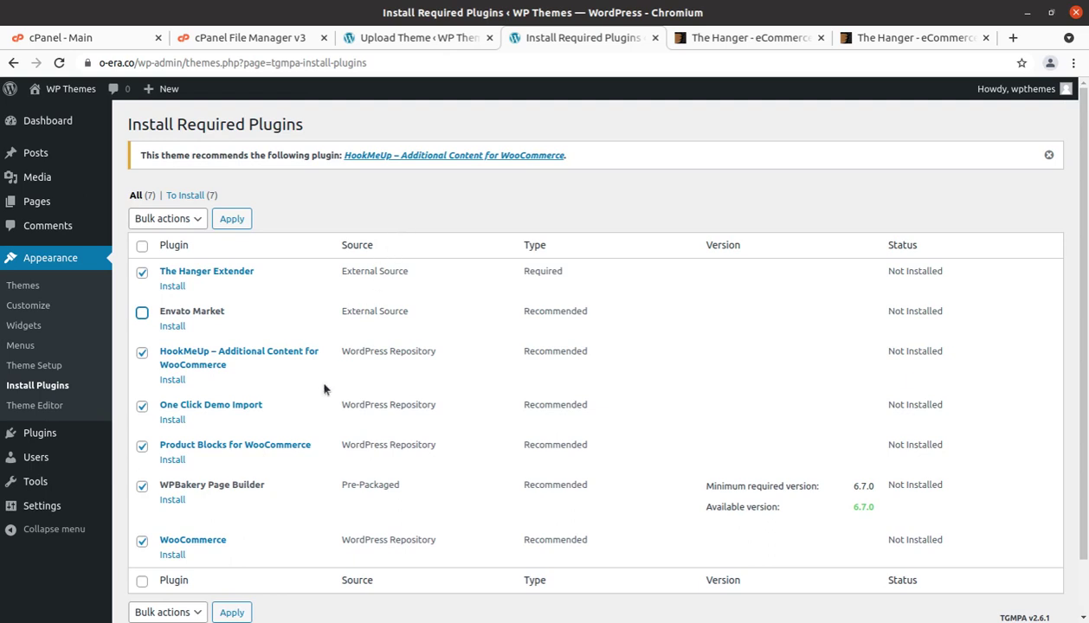
- Apply the Install bulk action to the selected plugins, leaving out Envato Market
scroll(325, 387, "down", 1)
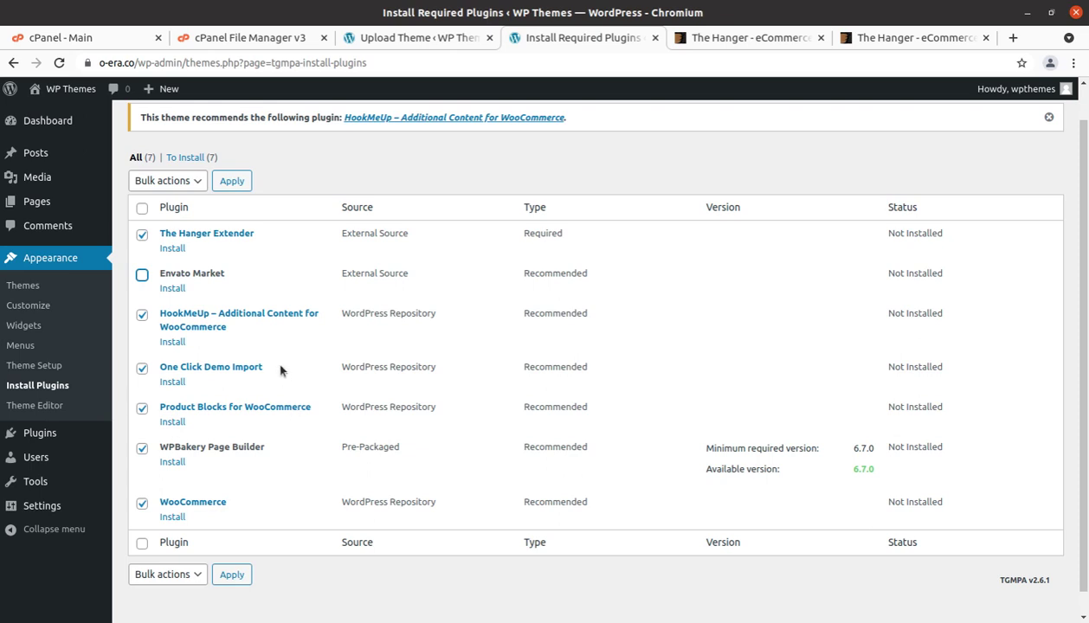
left_click(187, 189)
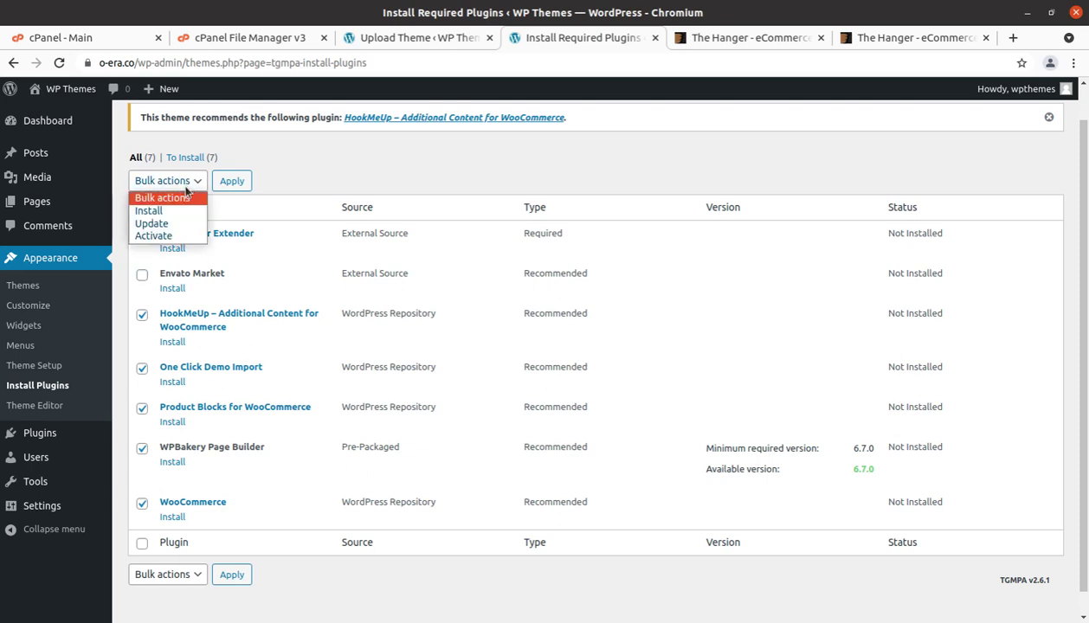
left_click(165, 210)
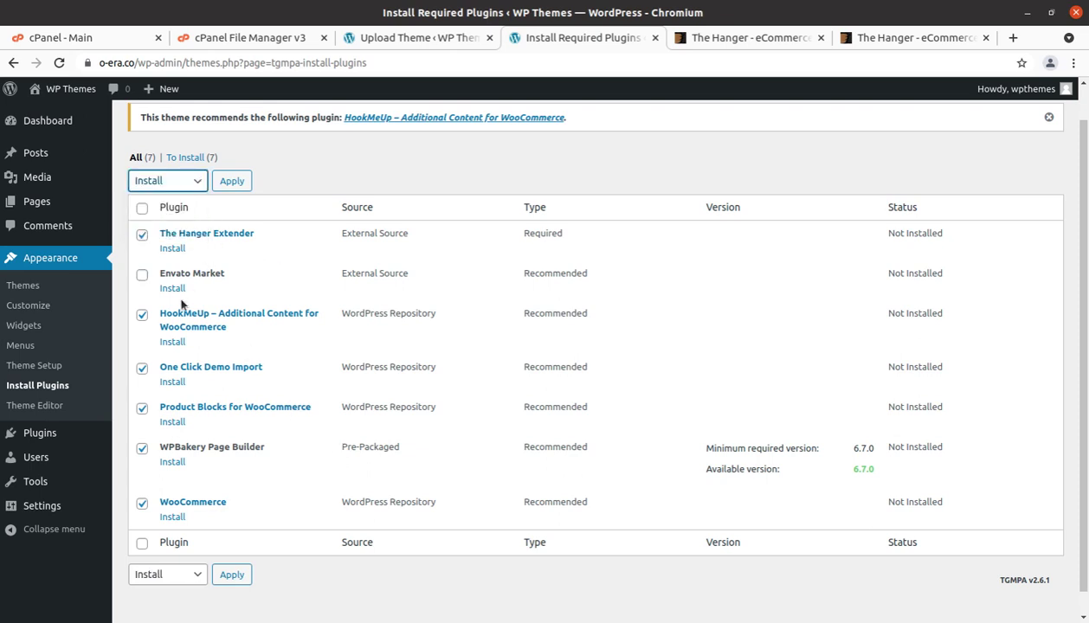
left_click_drag(224, 274, 164, 274)
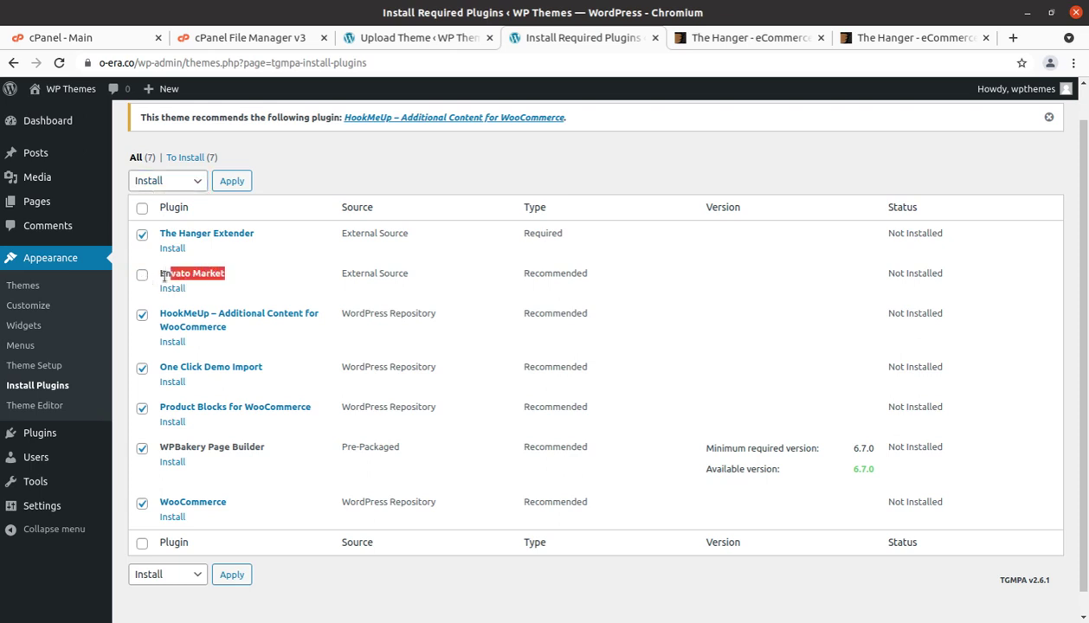
left_click(253, 277)
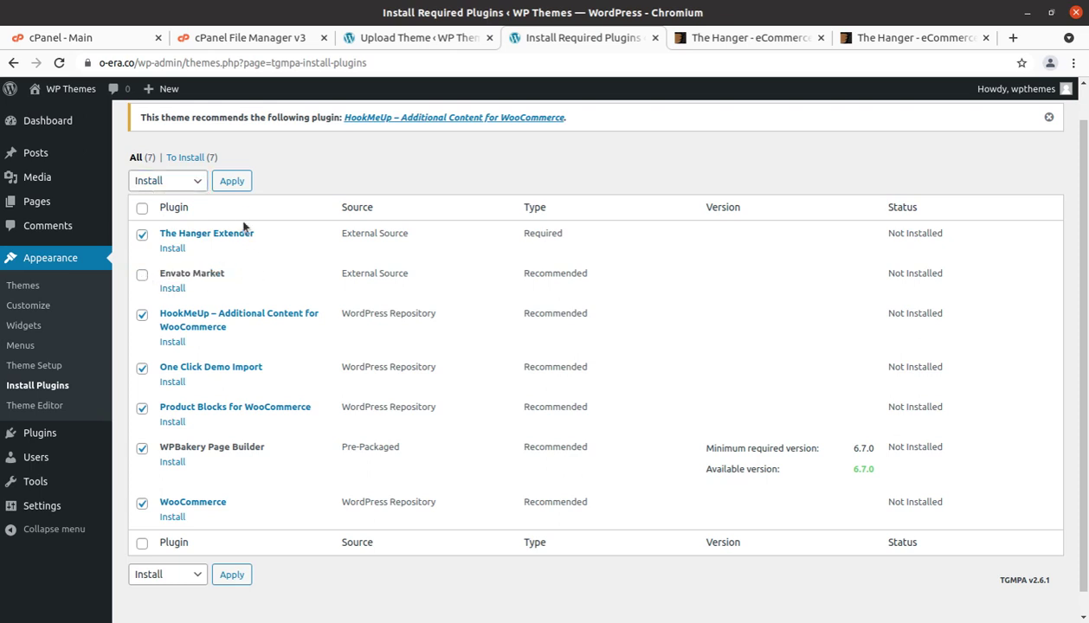
left_click(228, 184)
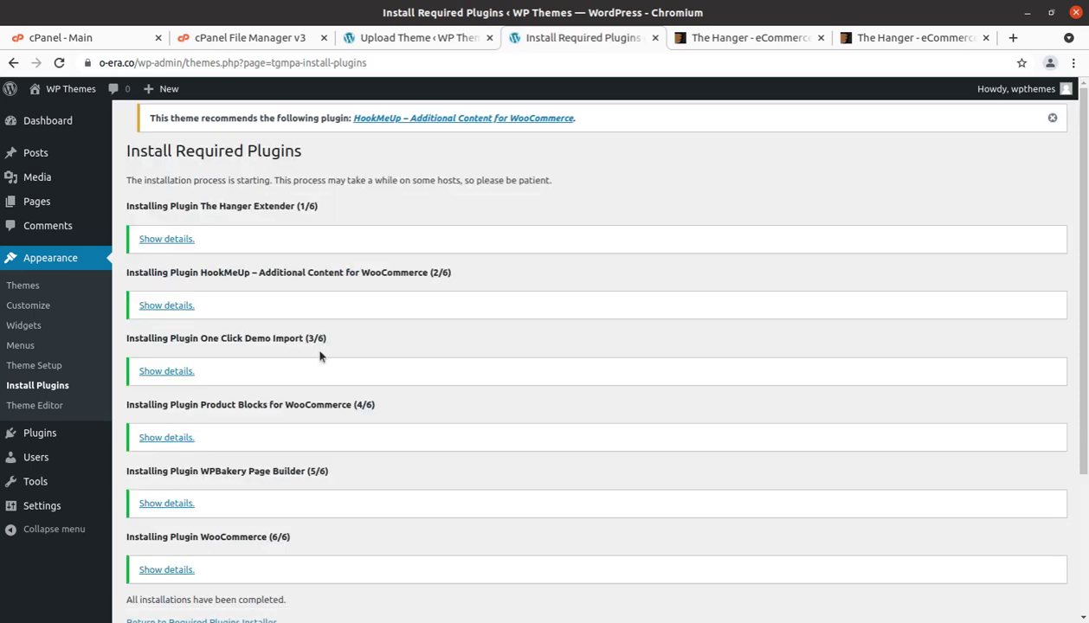
- Check the plugin installation log down to its end and highlight the closing status line
scroll(320, 357, "down", 1)
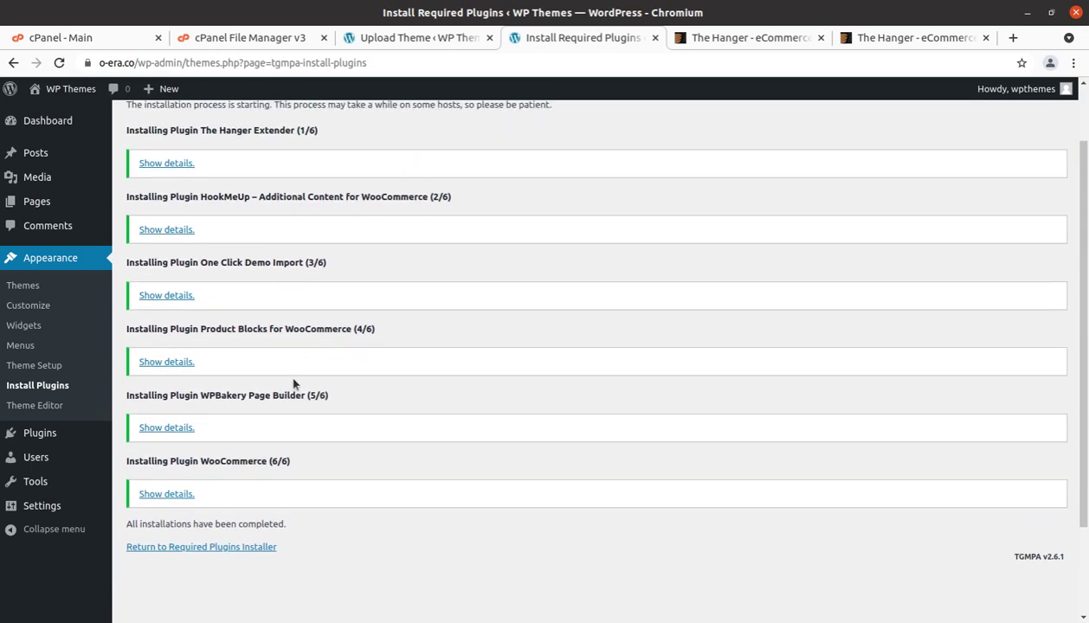
scroll(269, 483, "down", 1)
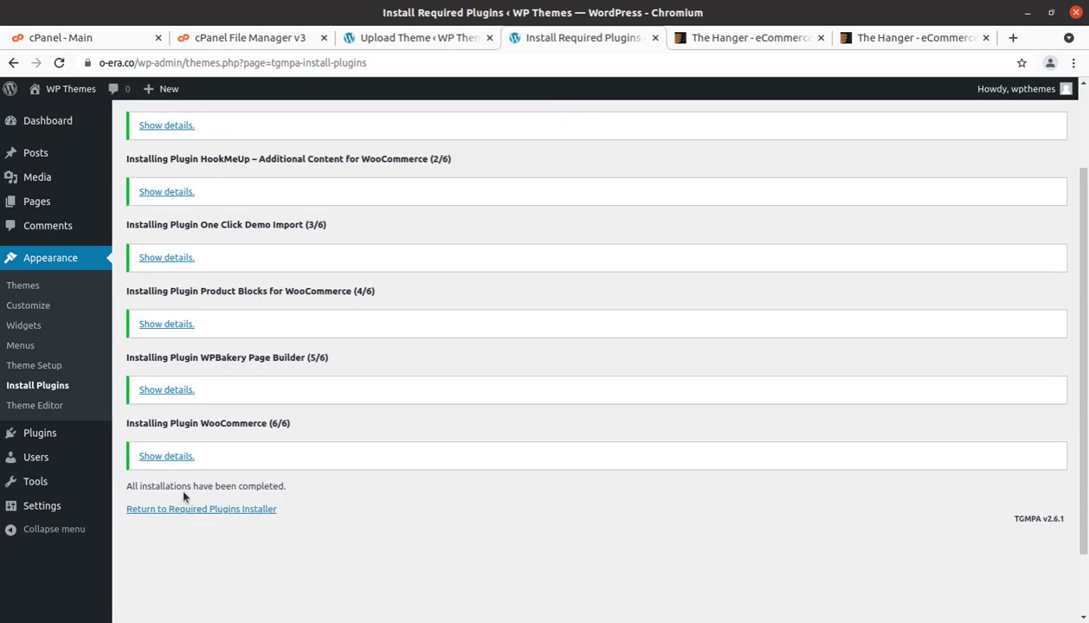
left_click_drag(141, 486, 284, 487)
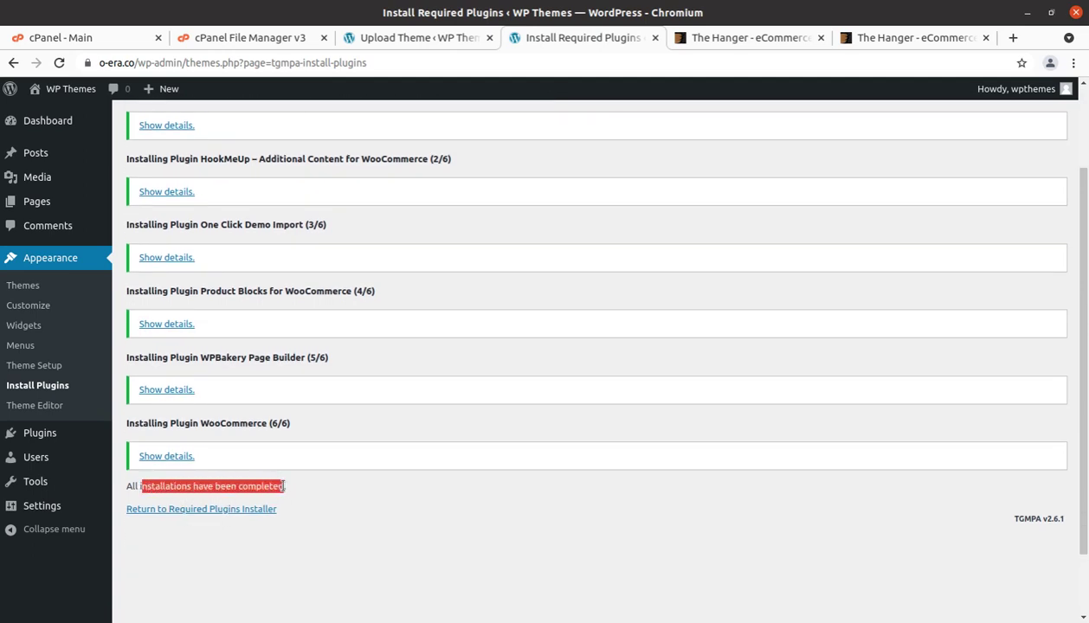
- Return to the required plugins list and bulk activate all plugins except Envato Market
left_click(191, 510)
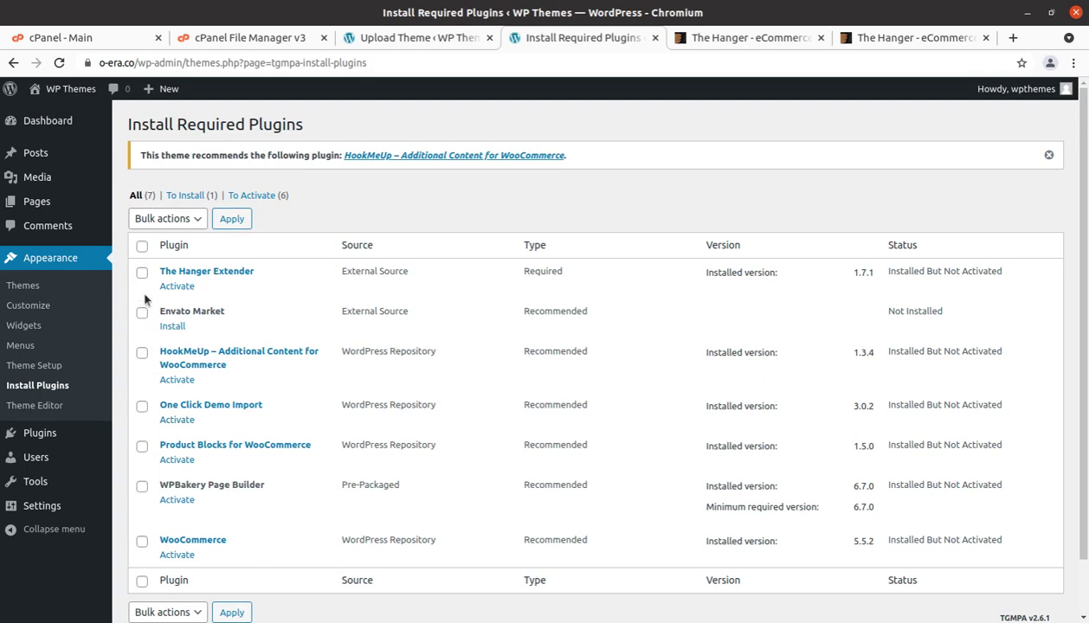
left_click(142, 246)
left_click(141, 313)
left_click(195, 220)
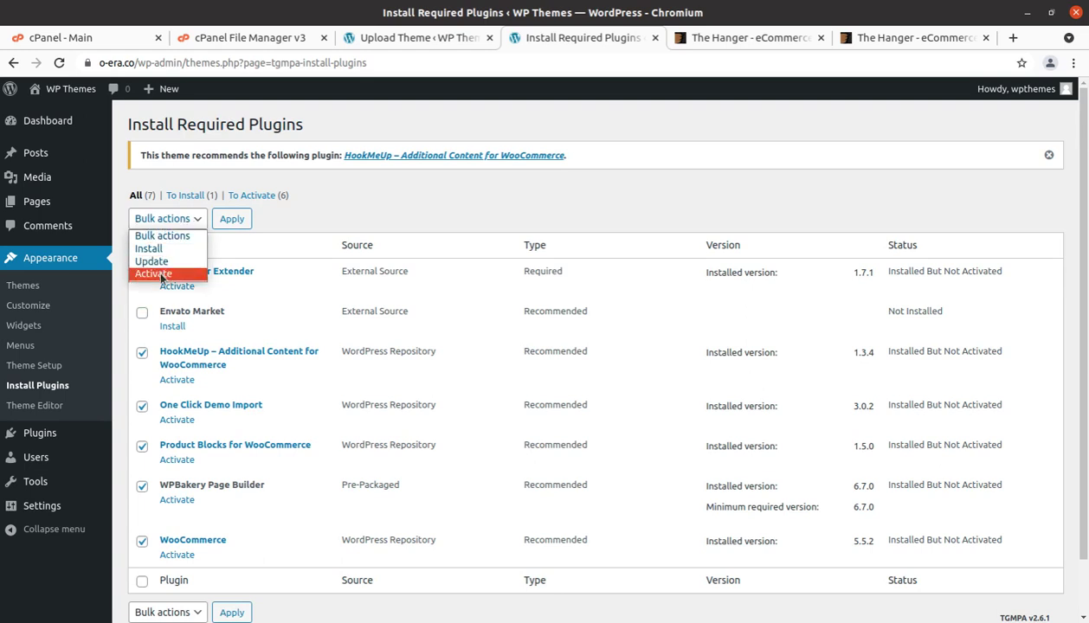
left_click(162, 275)
left_click(232, 220)
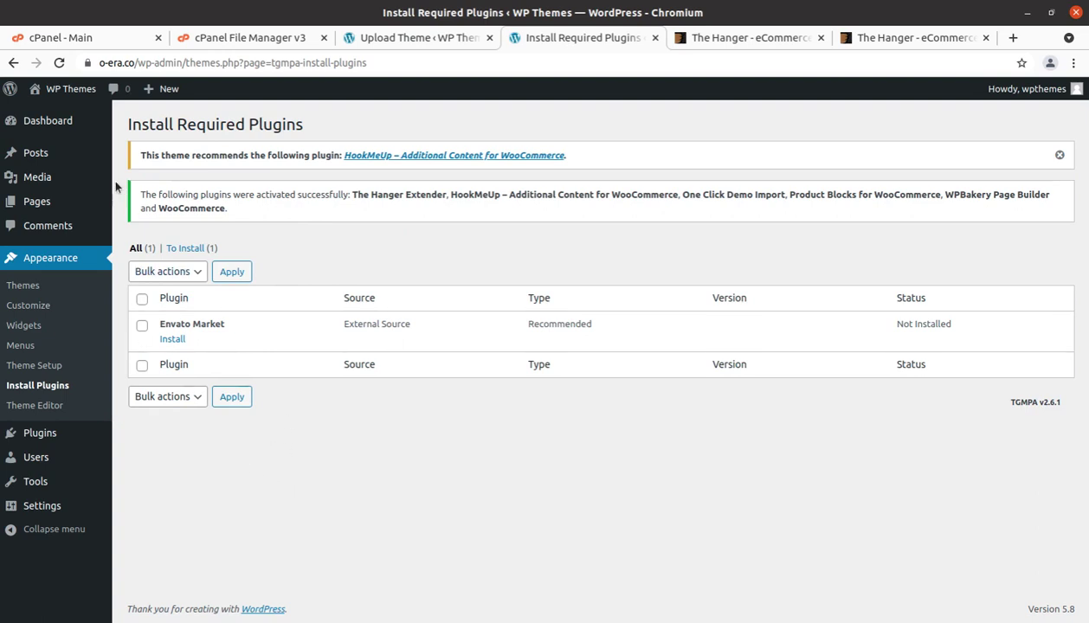
- Go to the dashboard and, in the WooCommerce setup wizard, enter address line 1 and choose India — Andhra Pradesh as country/region
left_click(47, 128)
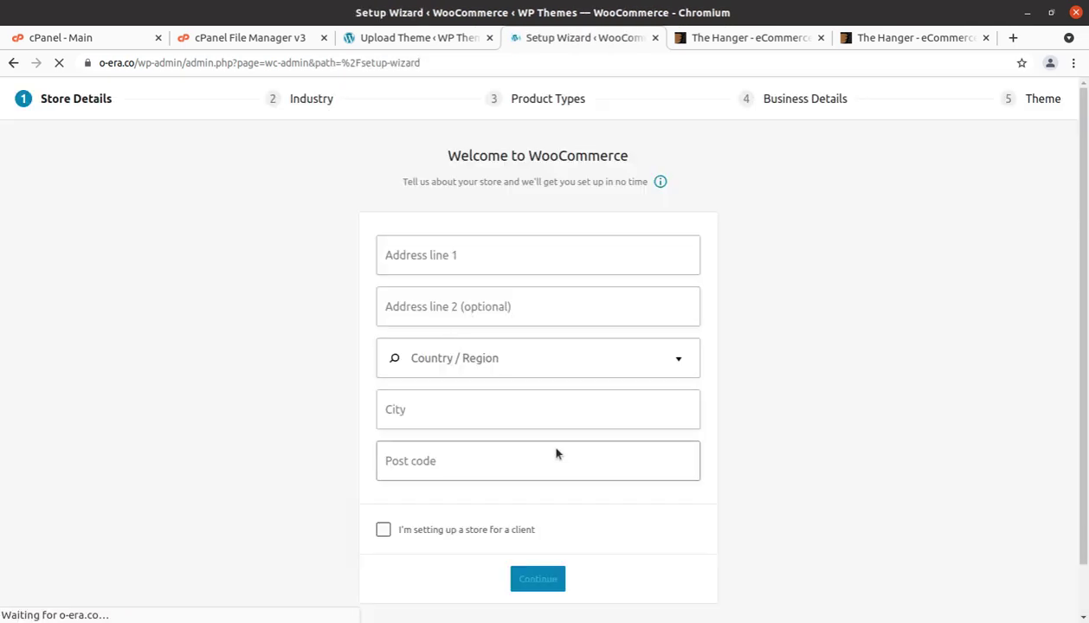
left_click(443, 258)
type("adde")
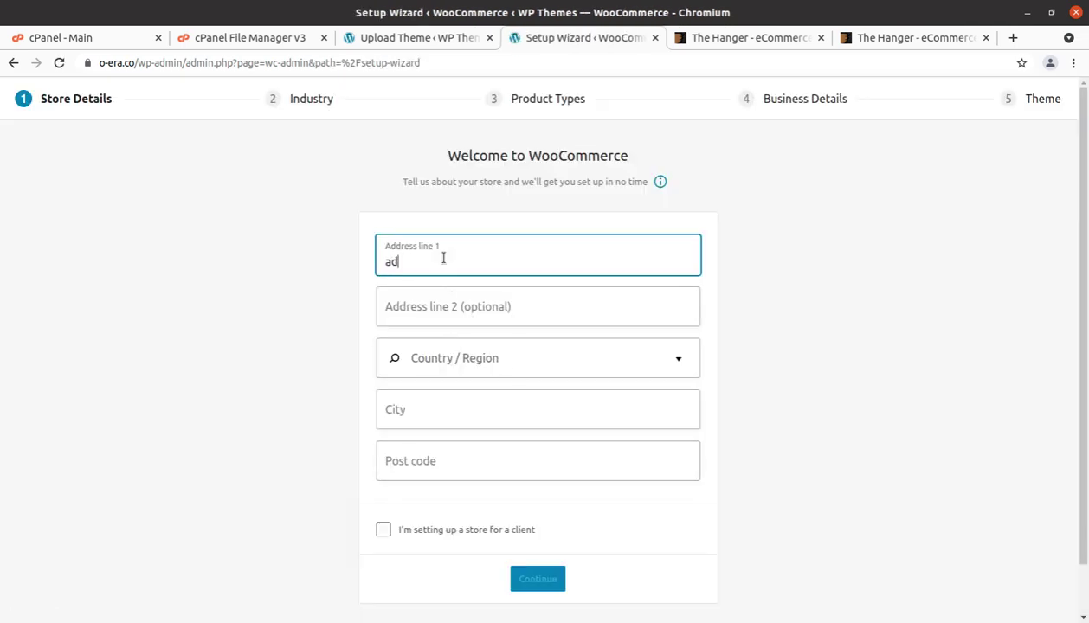
key("Tab")
key("Tab")
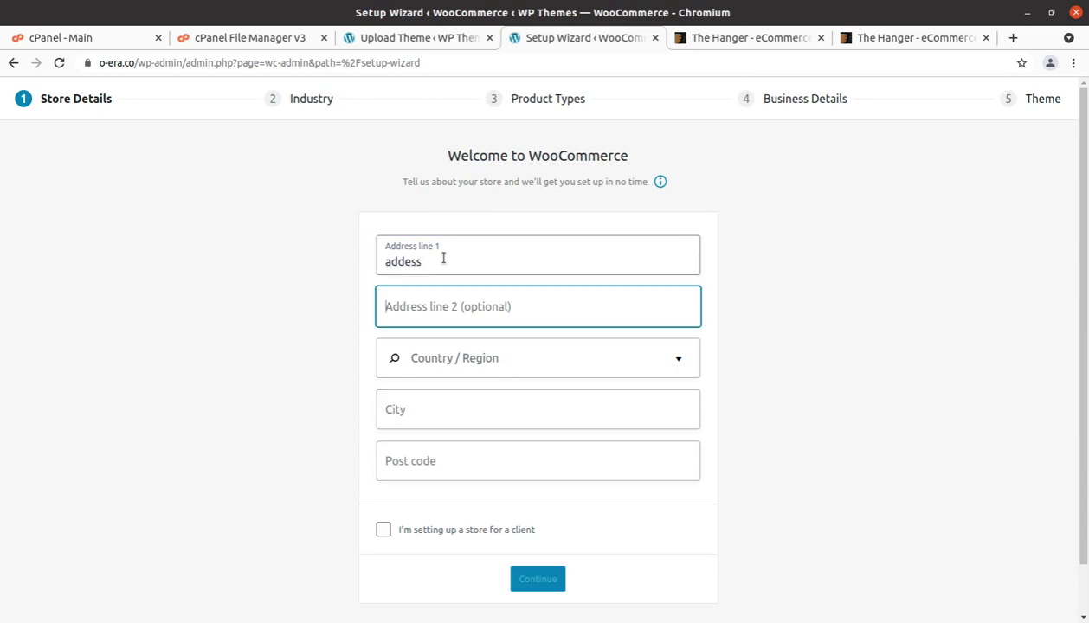
type("in")
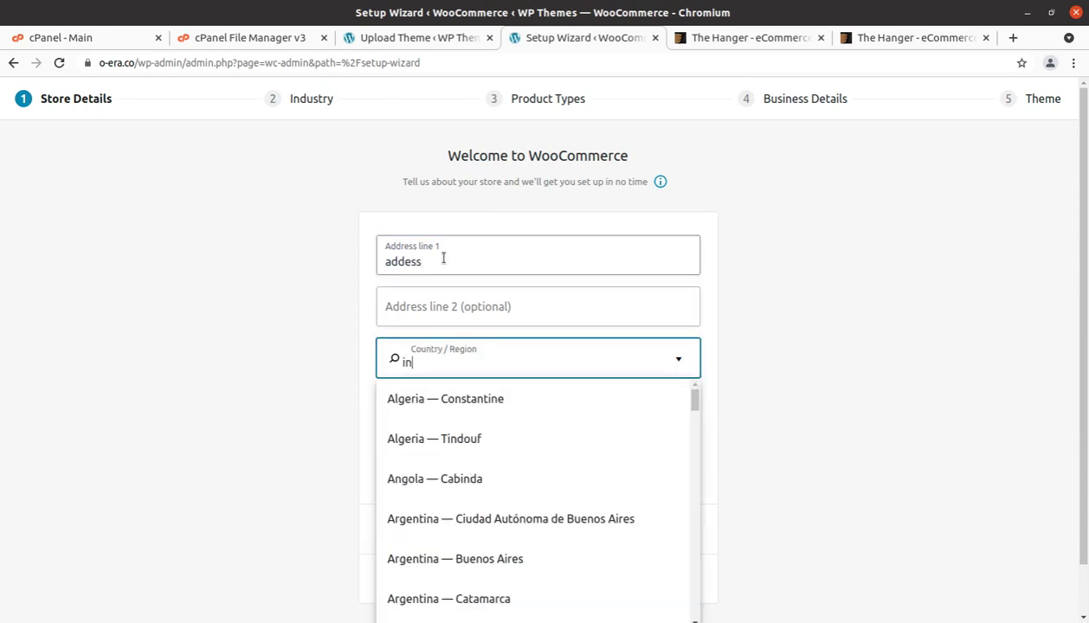
type("dai")
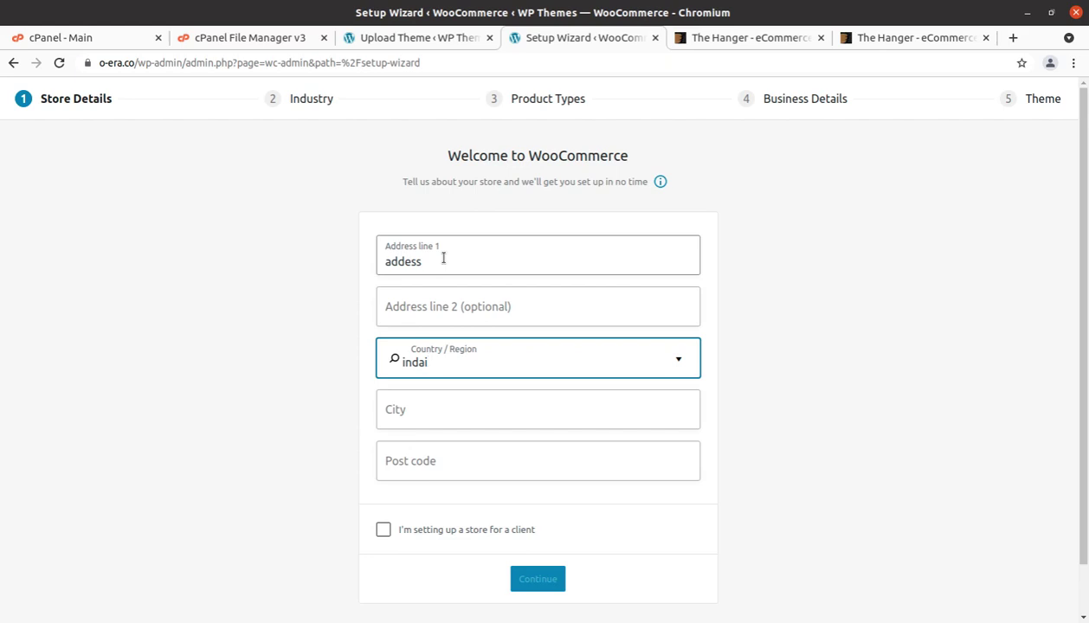
key("BackSpace")
key("BackSpace")
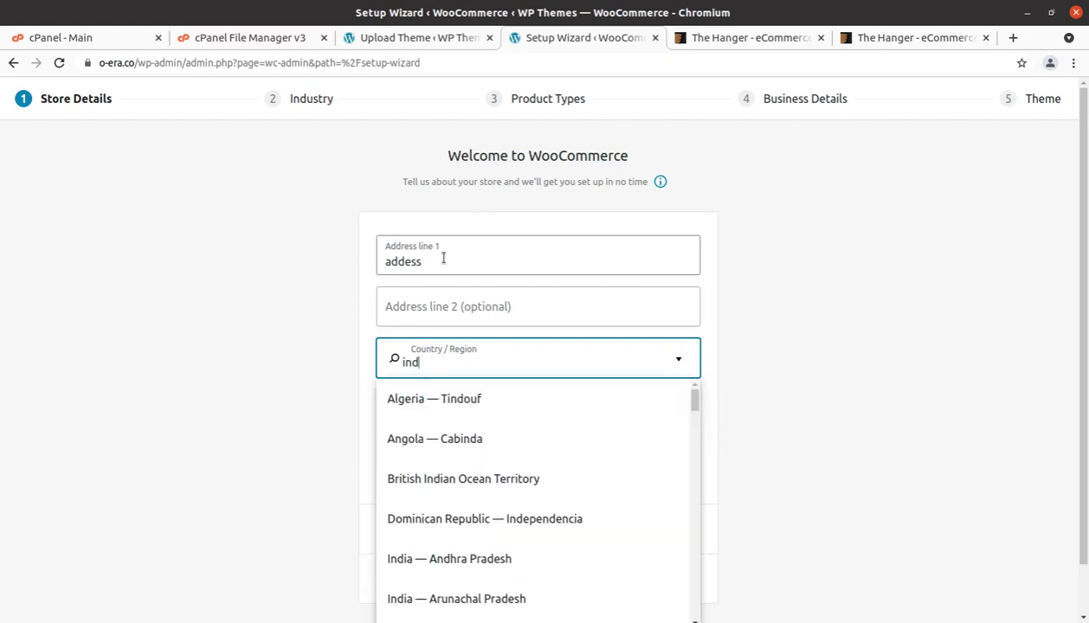
left_click(415, 559)
- Complete the store details with the city and post code, and continue to the Industry stage without usage tracking
left_click(459, 416)
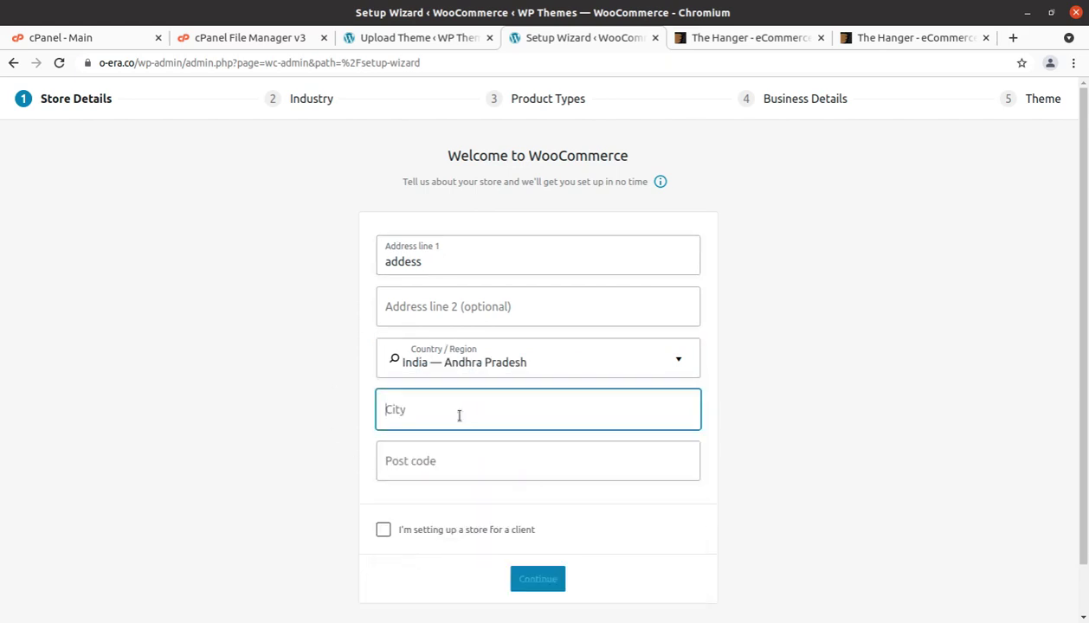
type("new city")
left_click(399, 477)
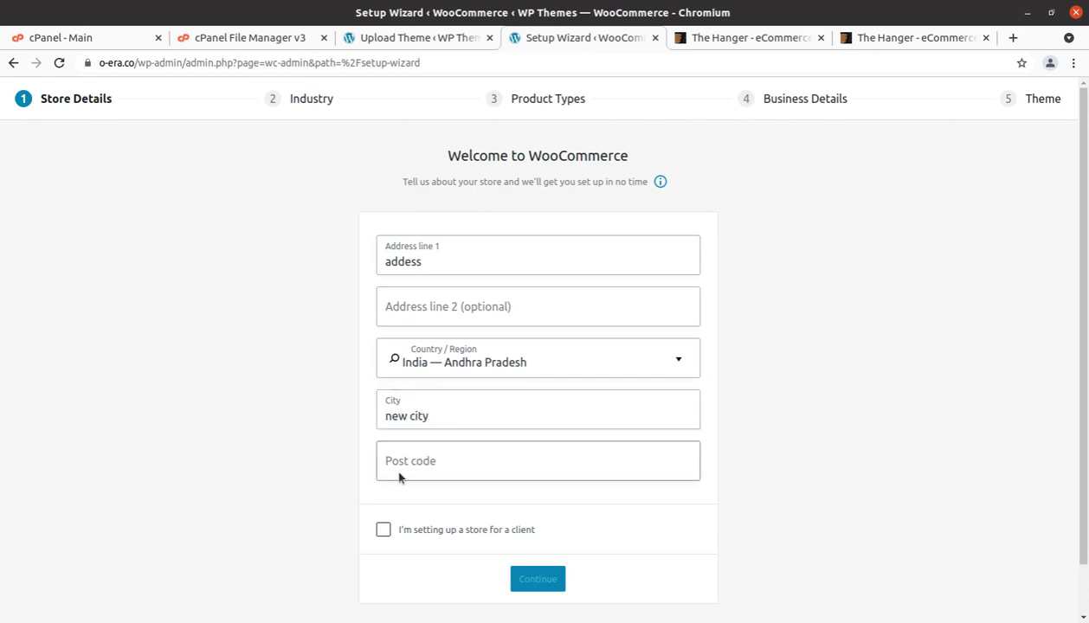
left_click(405, 464)
type("1234")
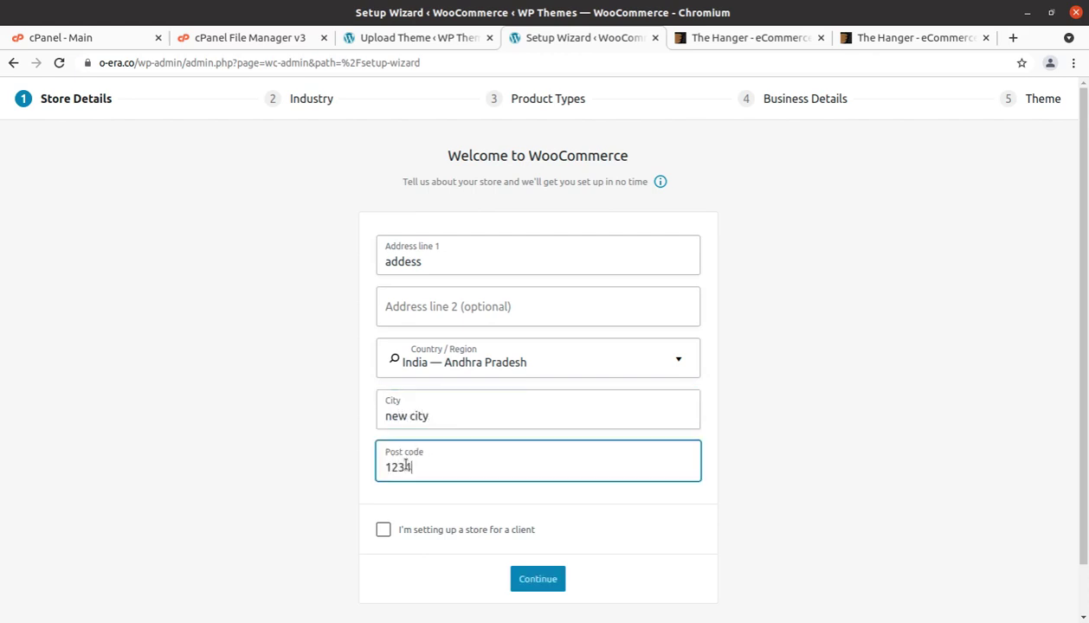
type("56")
left_click(540, 577)
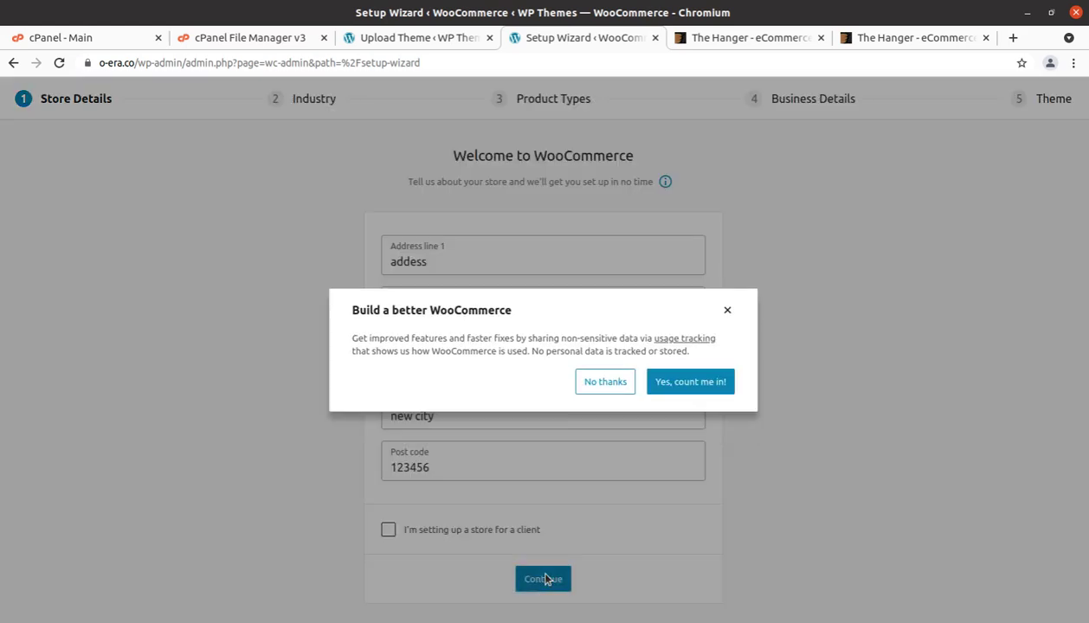
left_click(618, 382)
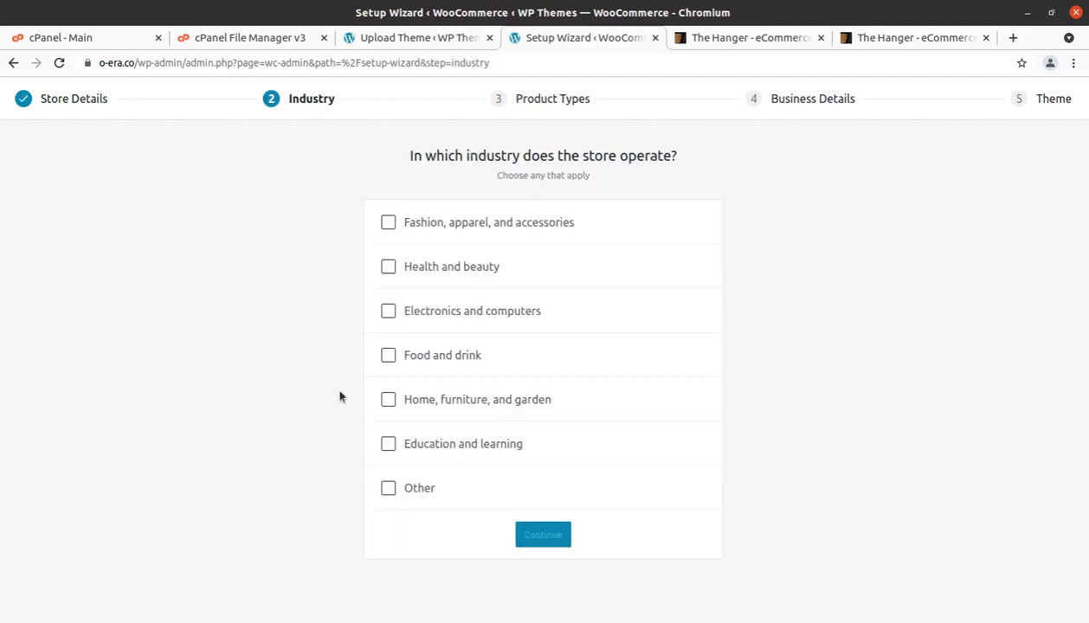
- Choose Health and beauty plus Electronics and computers as industries, and continue with Physical products as the only product type
left_click(388, 267)
left_click(391, 312)
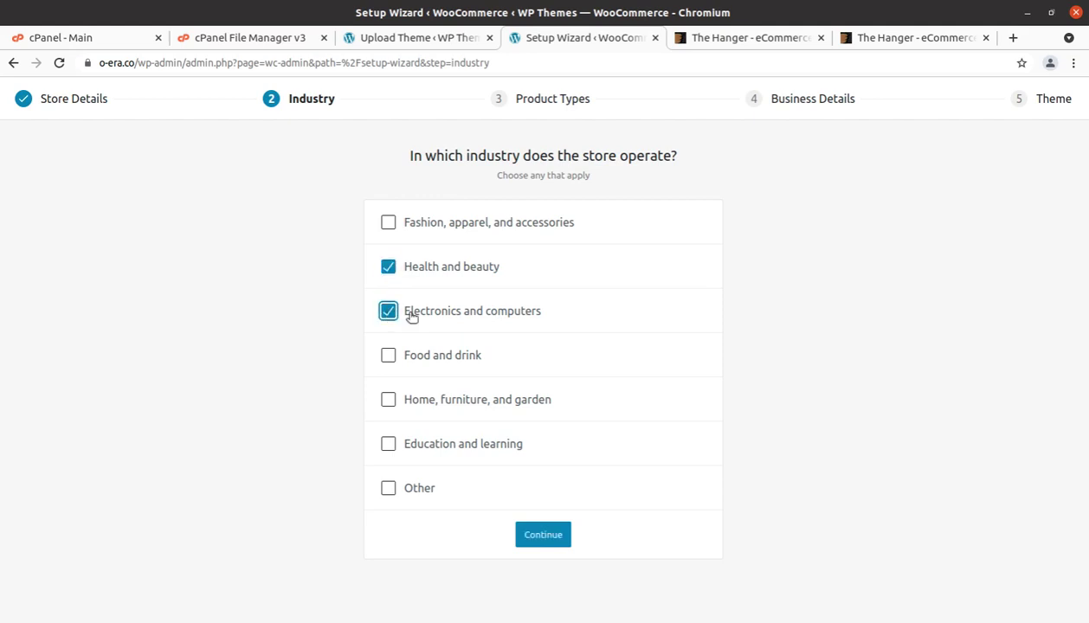
left_click(548, 535)
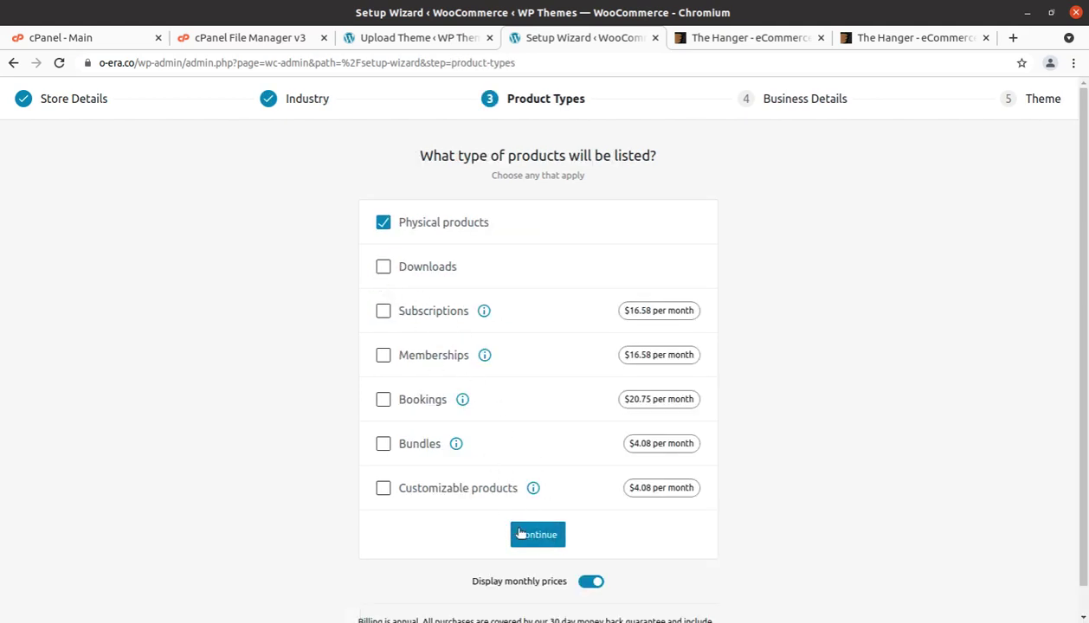
left_click(522, 535)
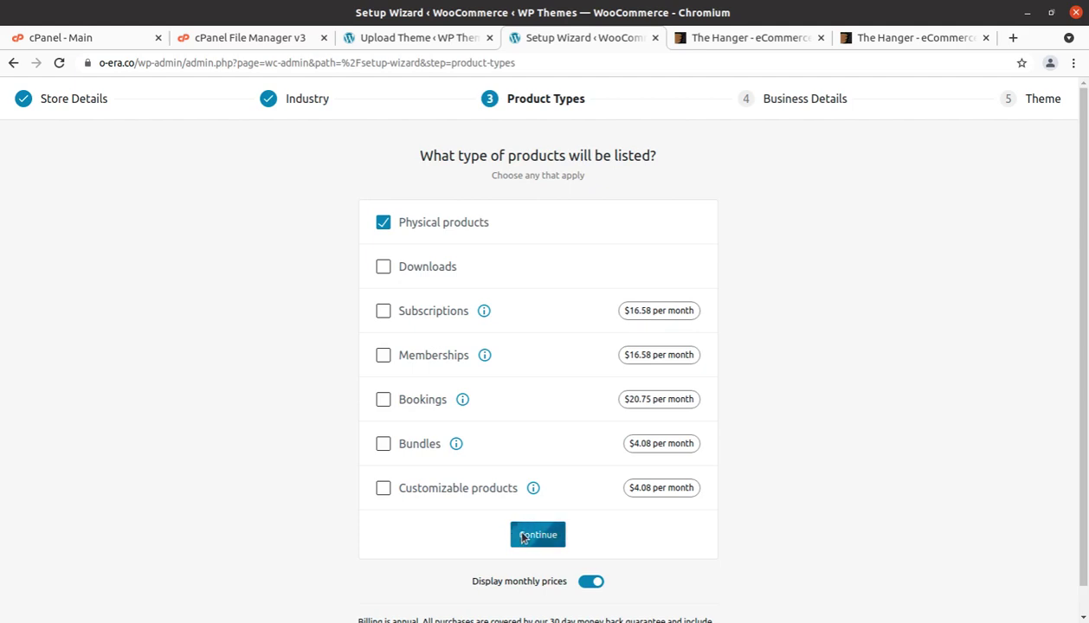
- Fill in the business details with 11 - 100 products and No for currently selling elsewhere, and continue to the free features
left_click(593, 312)
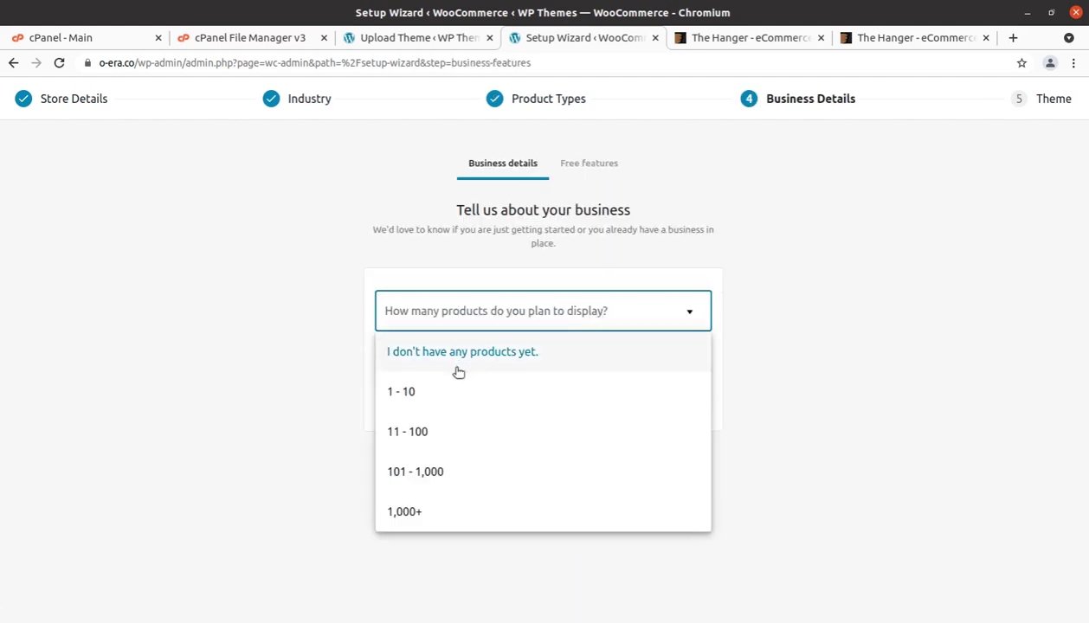
left_click(403, 435)
left_click(517, 367)
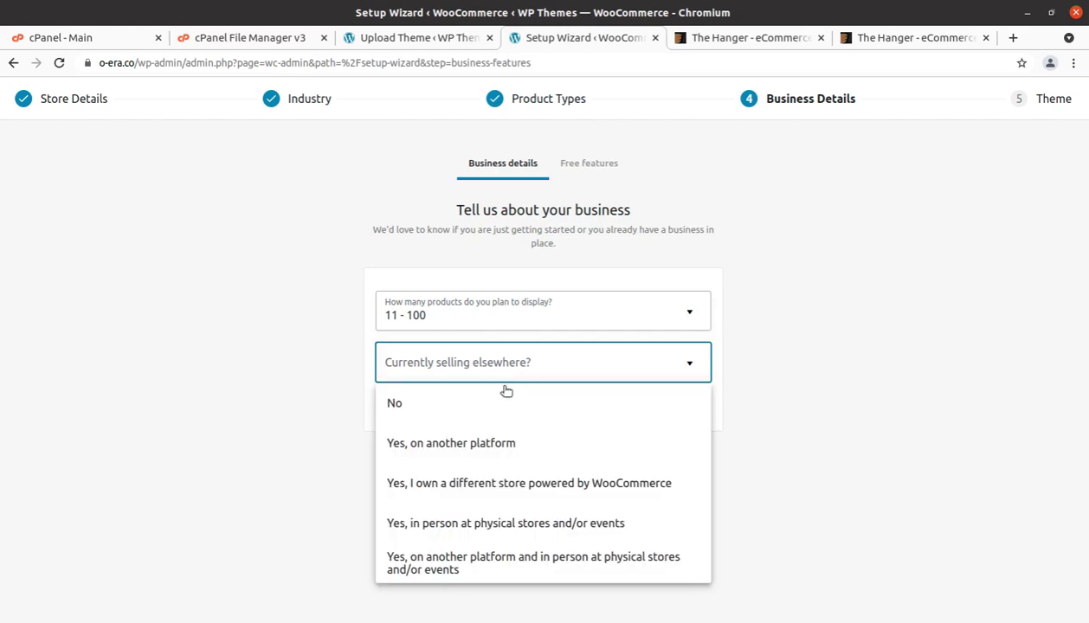
left_click(435, 405)
left_click(525, 411)
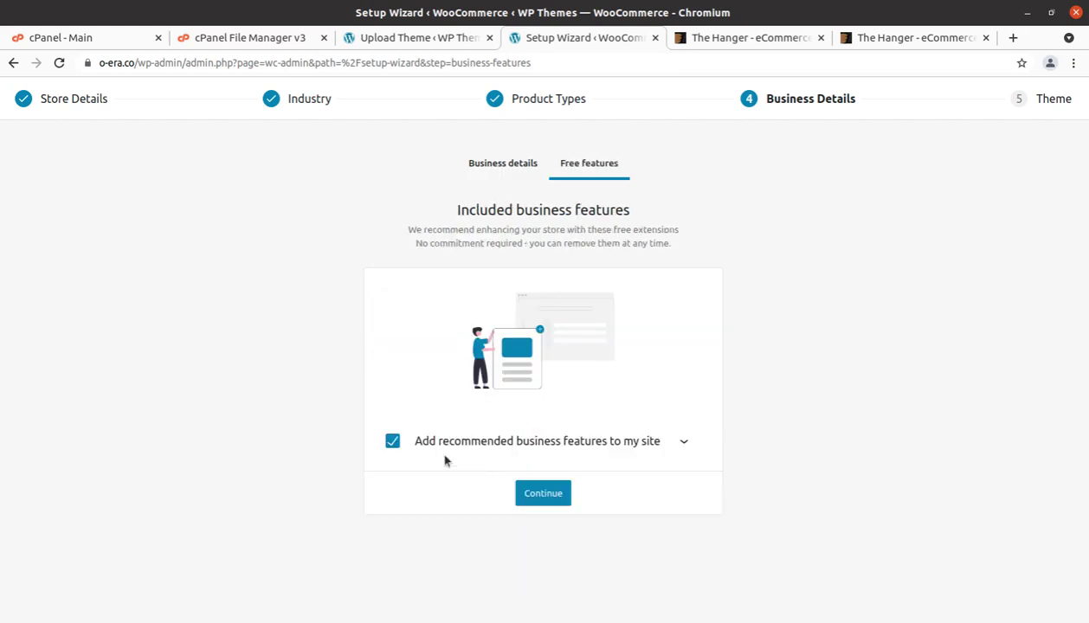
- Deselect all recommended business features, including the individual extensions, and continue to the Theme stage
left_click(393, 442)
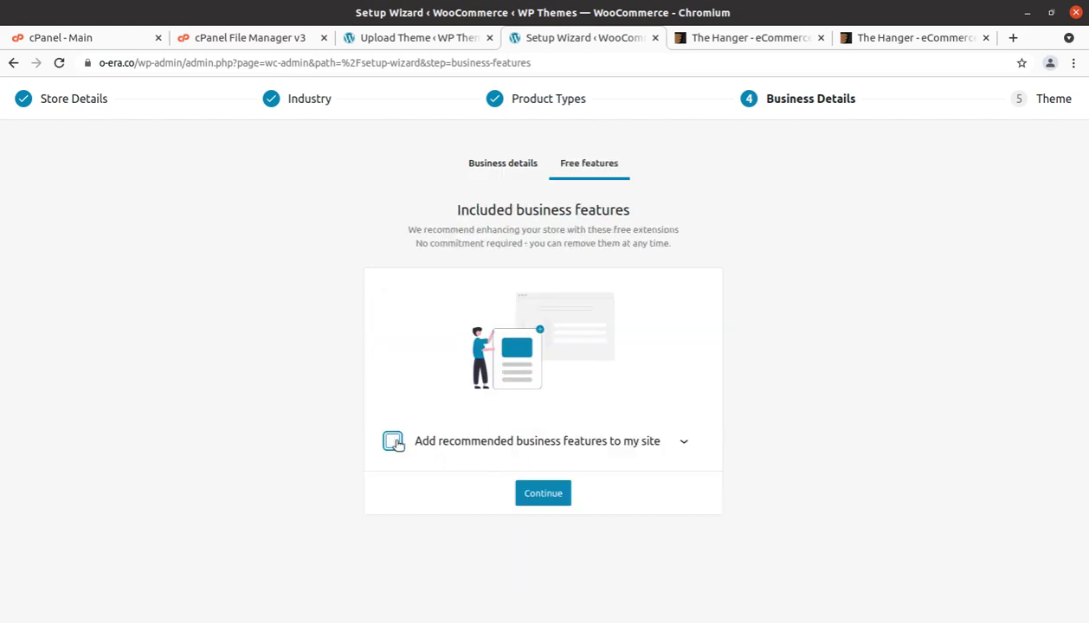
left_click(683, 441)
left_click(388, 441)
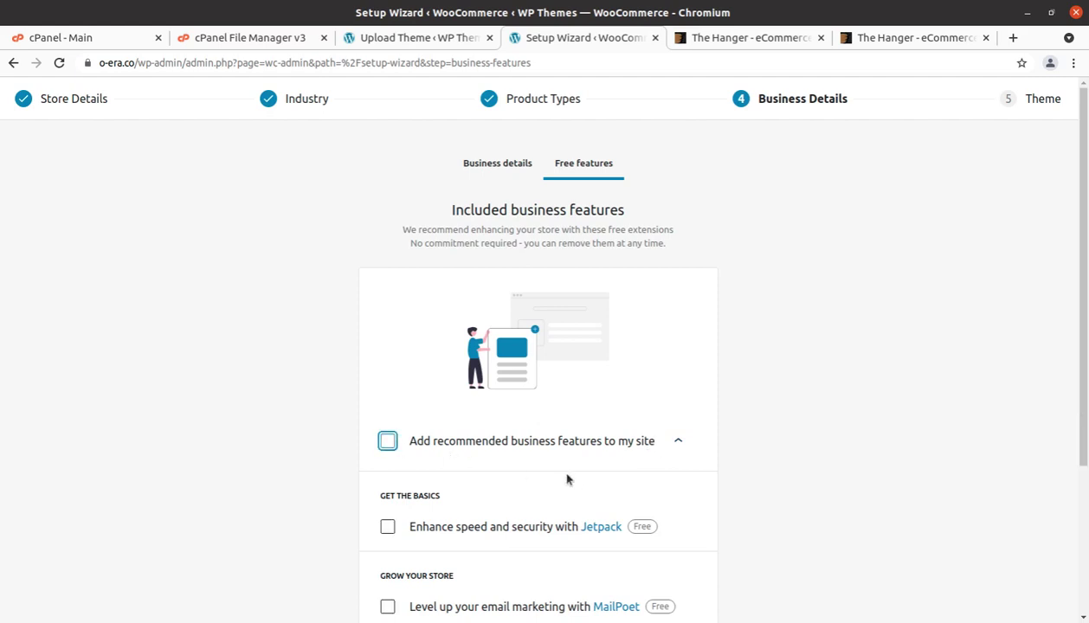
scroll(567, 479, "down", 5)
left_click(537, 590)
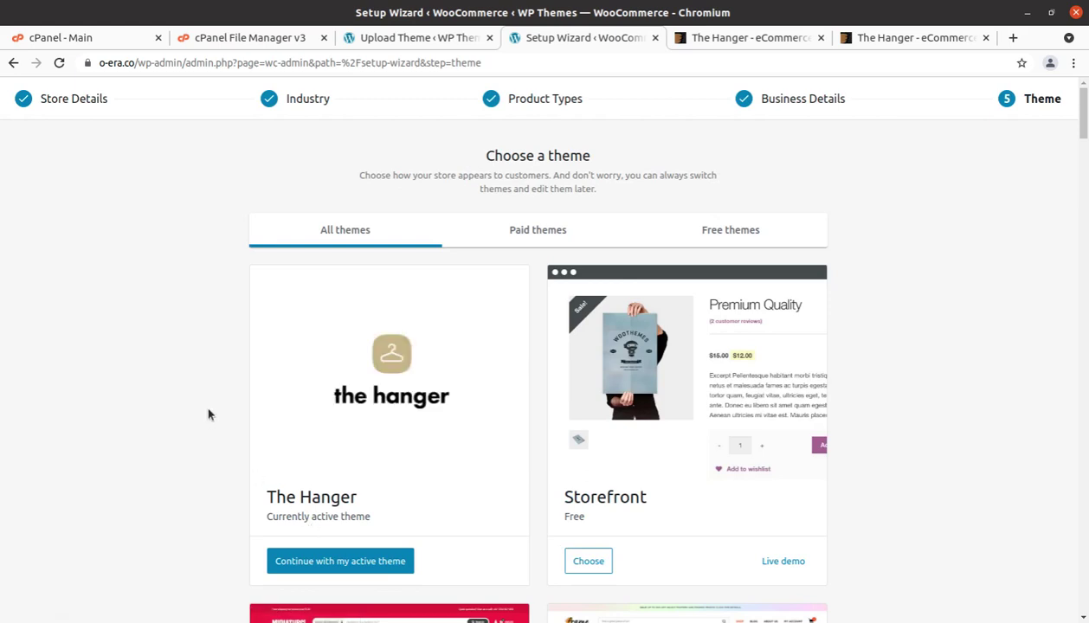
- Finish the setup wizard by keeping The Hanger as the active theme, and dismiss the WooCommerce welcome dialog
scroll(363, 476, "down", 2)
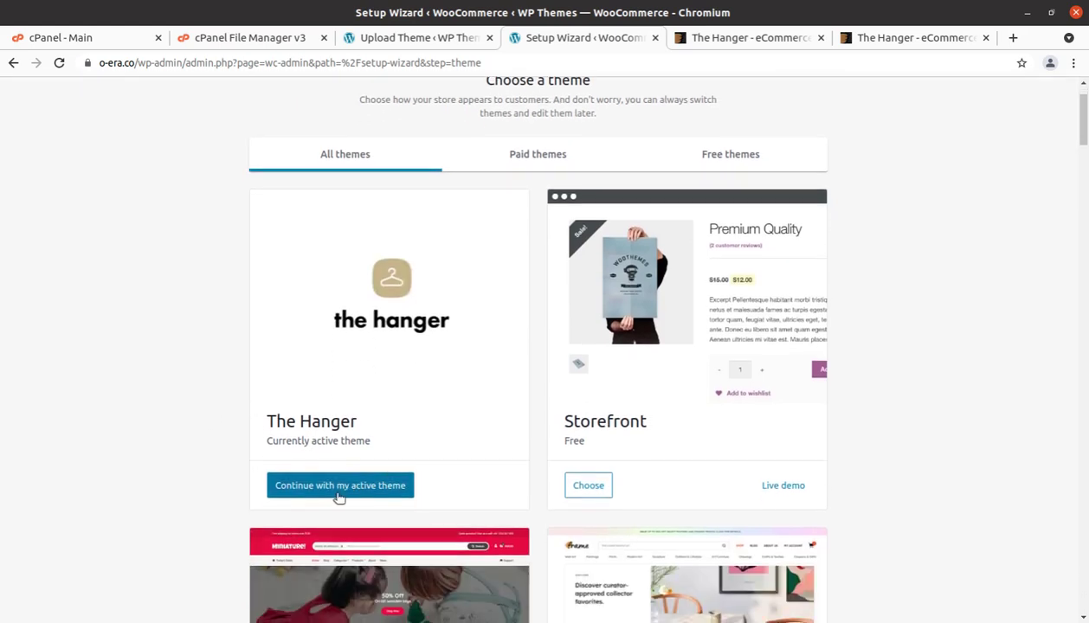
left_click(333, 487)
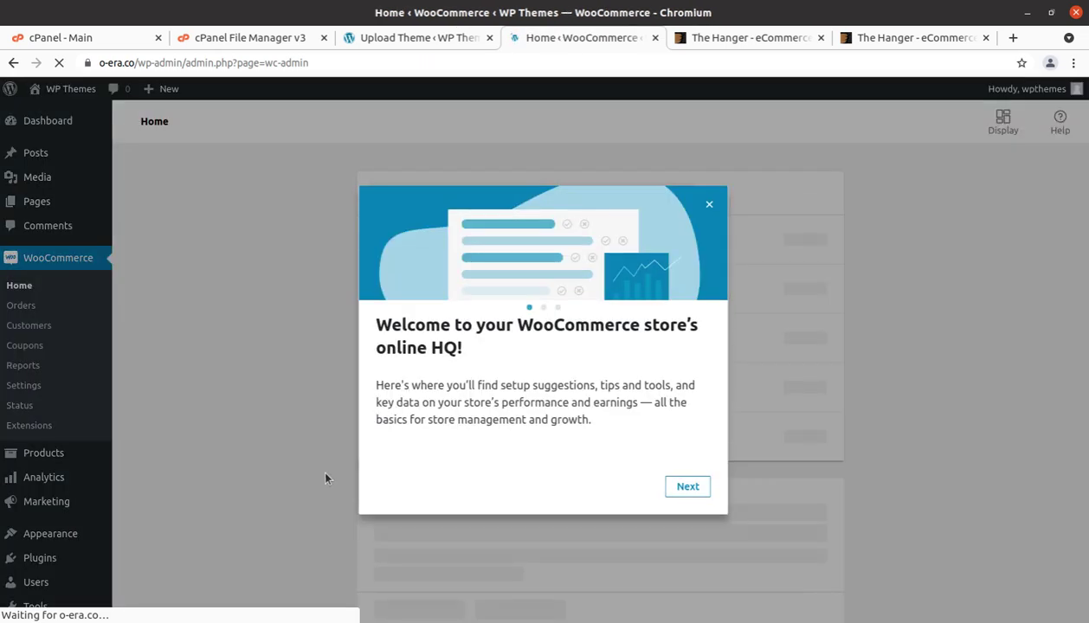
left_click(709, 208)
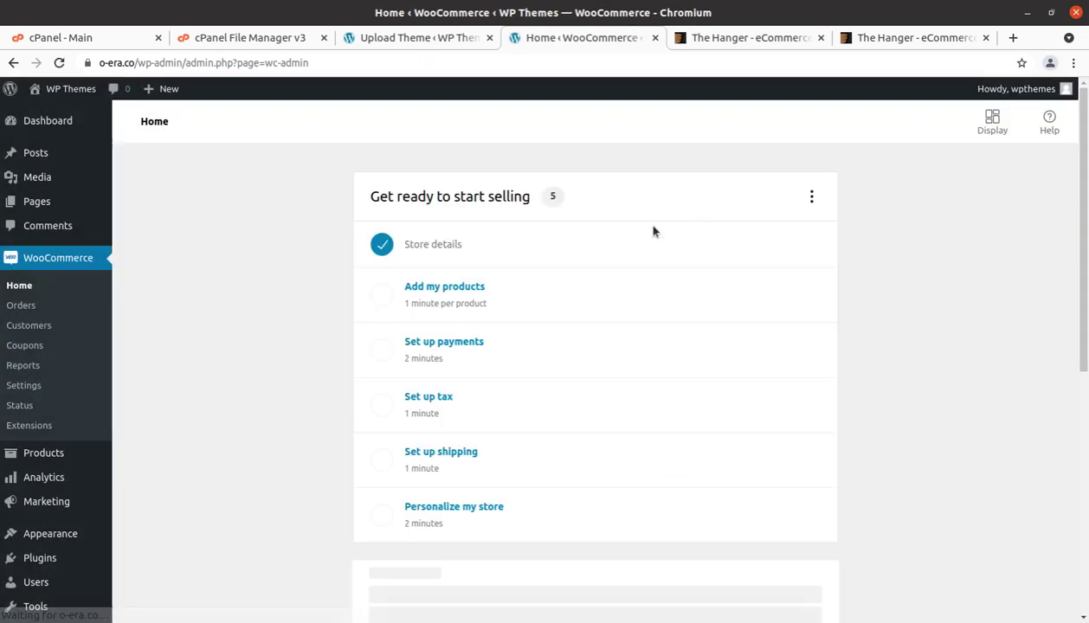
- Go to the dashboard, open the site's front end in a new tab and examine its header and Browse Categories menu
left_click(76, 128)
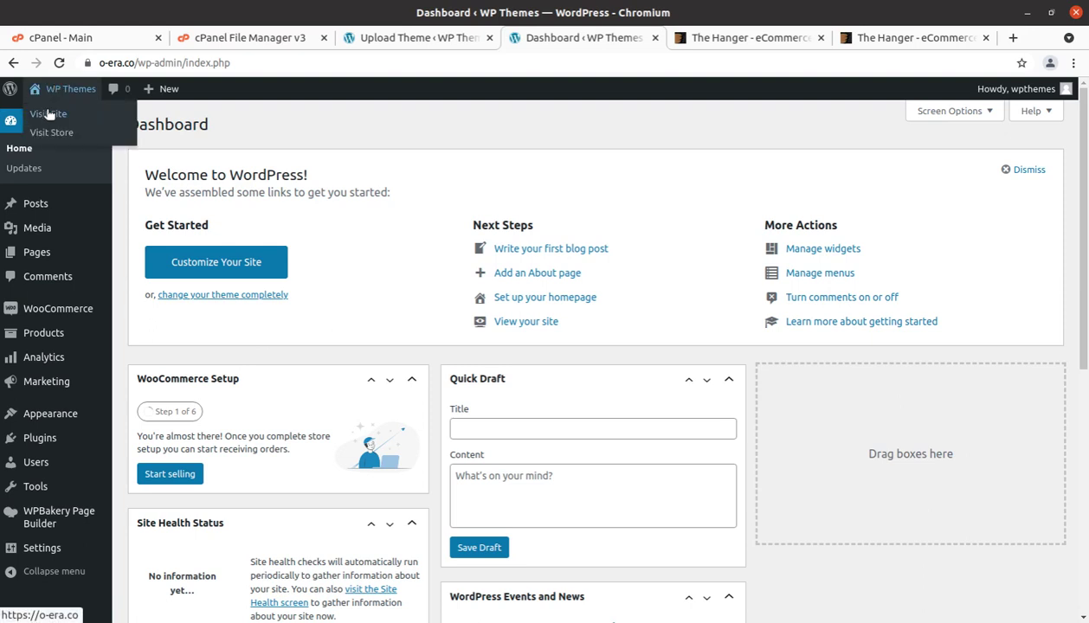
middle_click(48, 114)
left_click(608, 39)
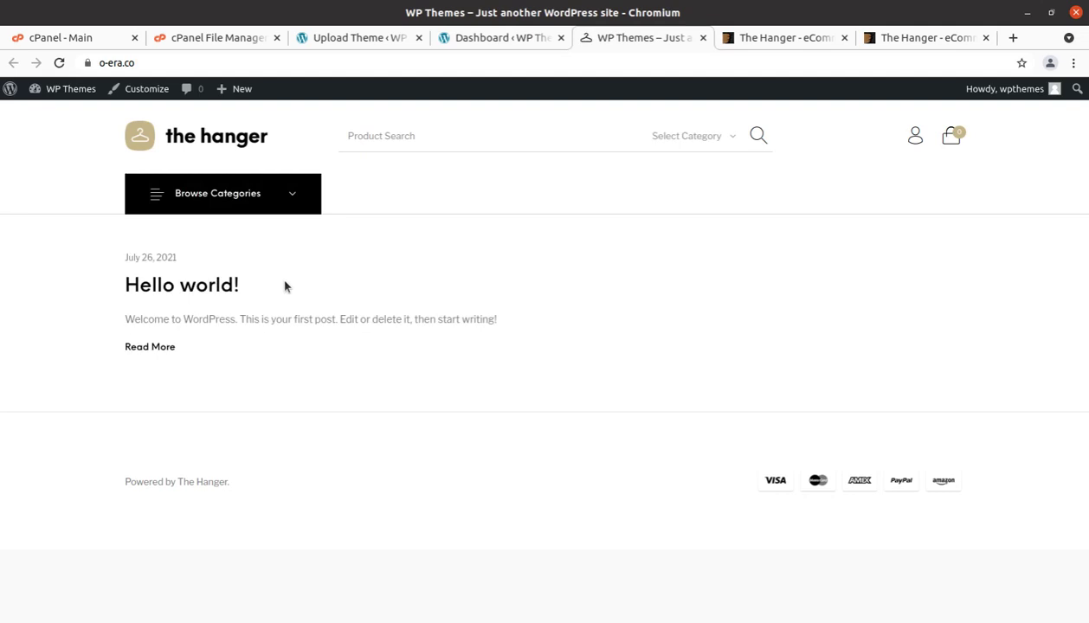
left_click(275, 206)
- Switch to the ThemeForest preview of The Hanger and view the demo's home page for comparison
left_click(768, 41)
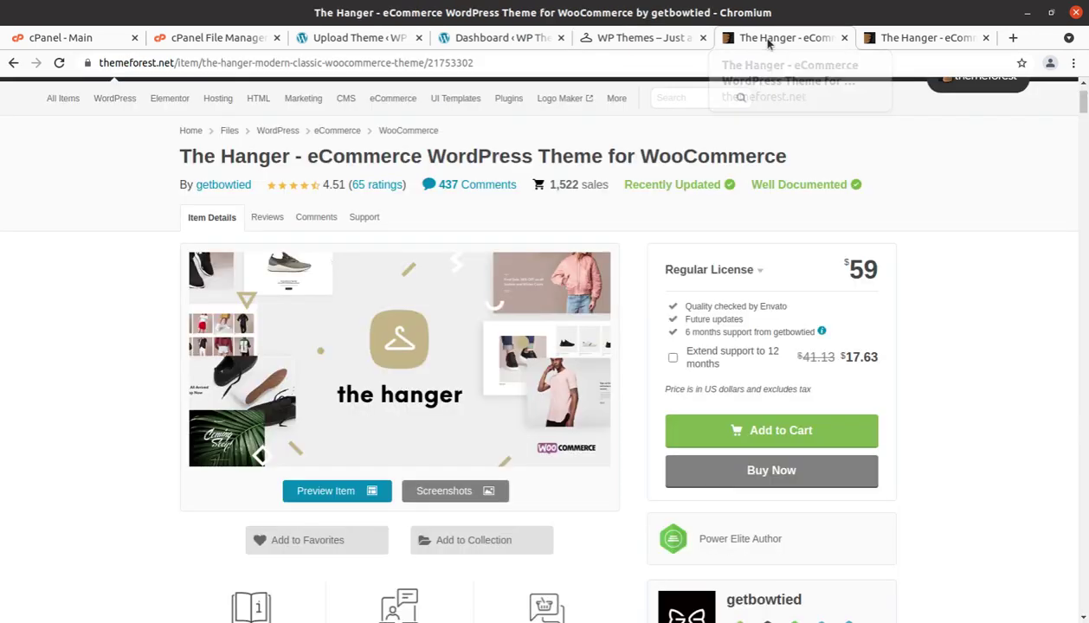
left_click(905, 38)
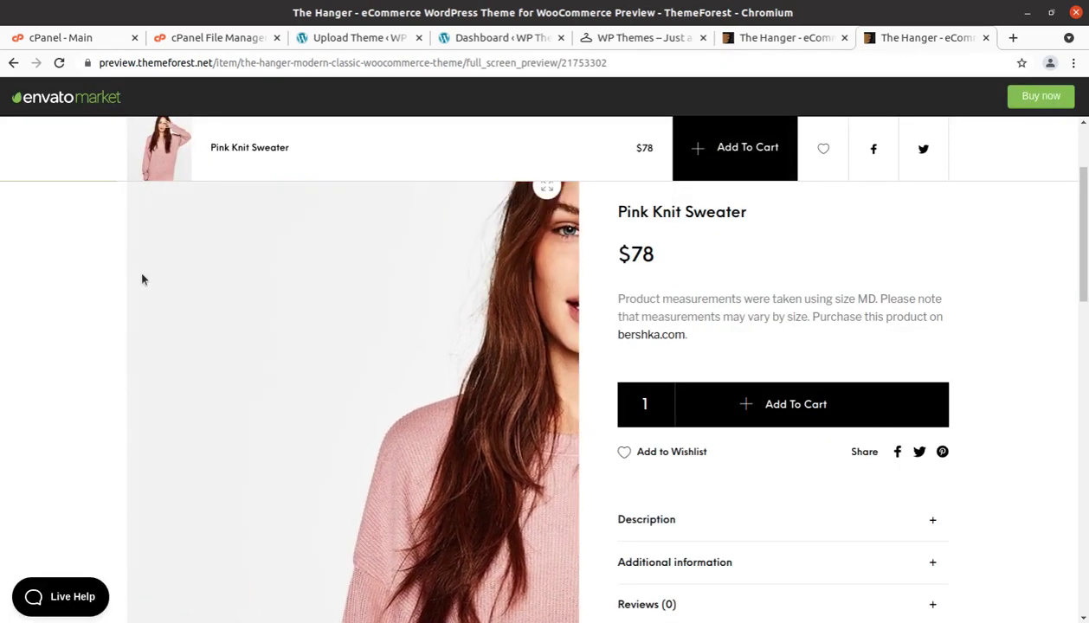
scroll(143, 279, "up", 4)
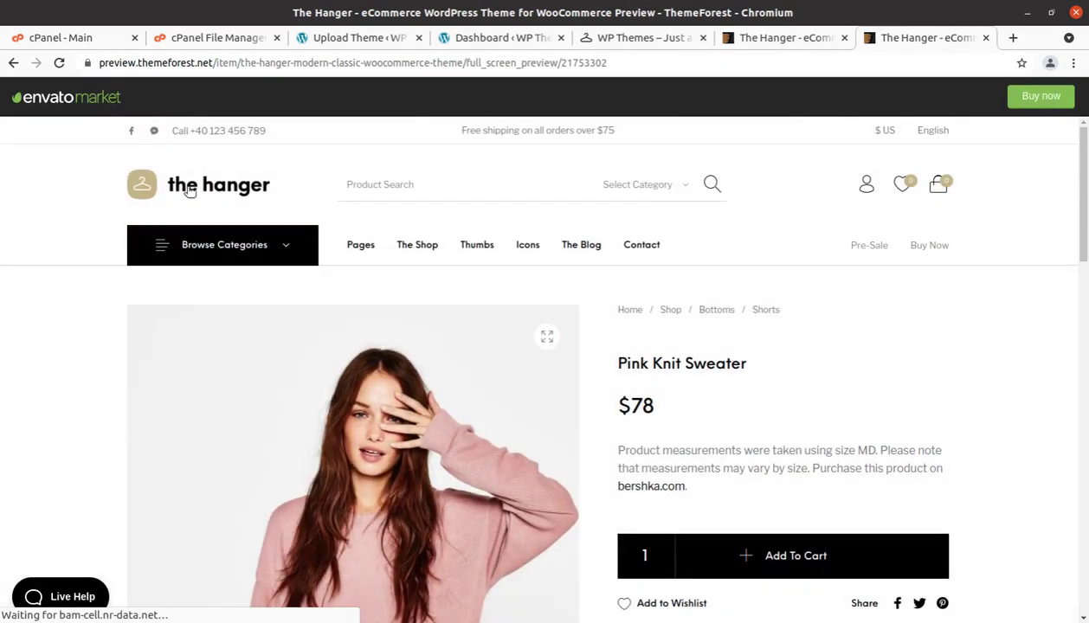
left_click(190, 191)
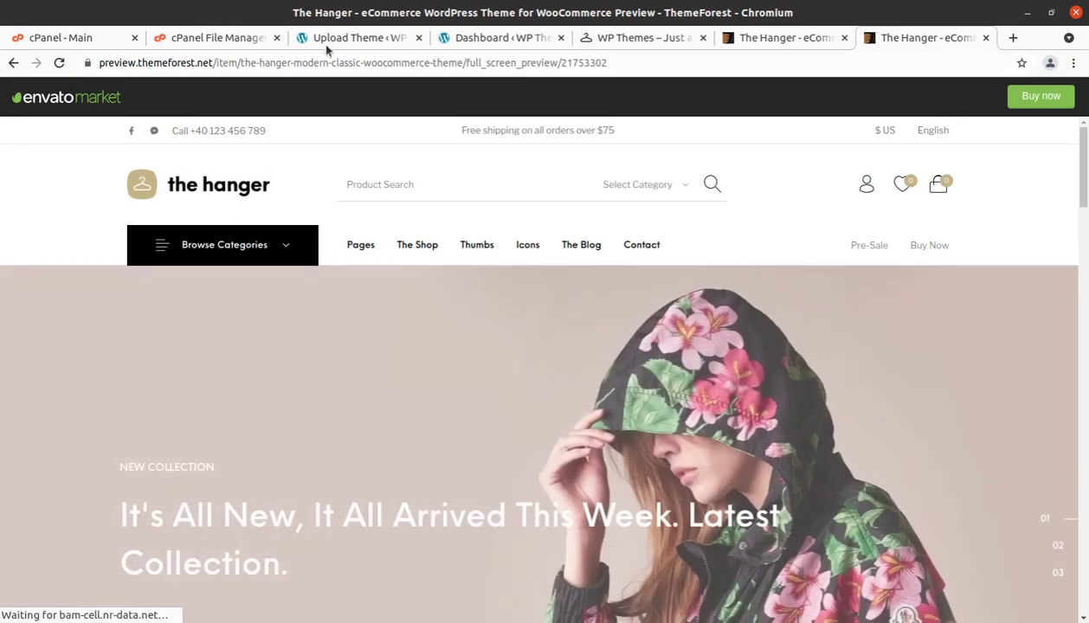
- Close the browser tab with the finished theme upload and return to the site's front page
left_click(338, 38)
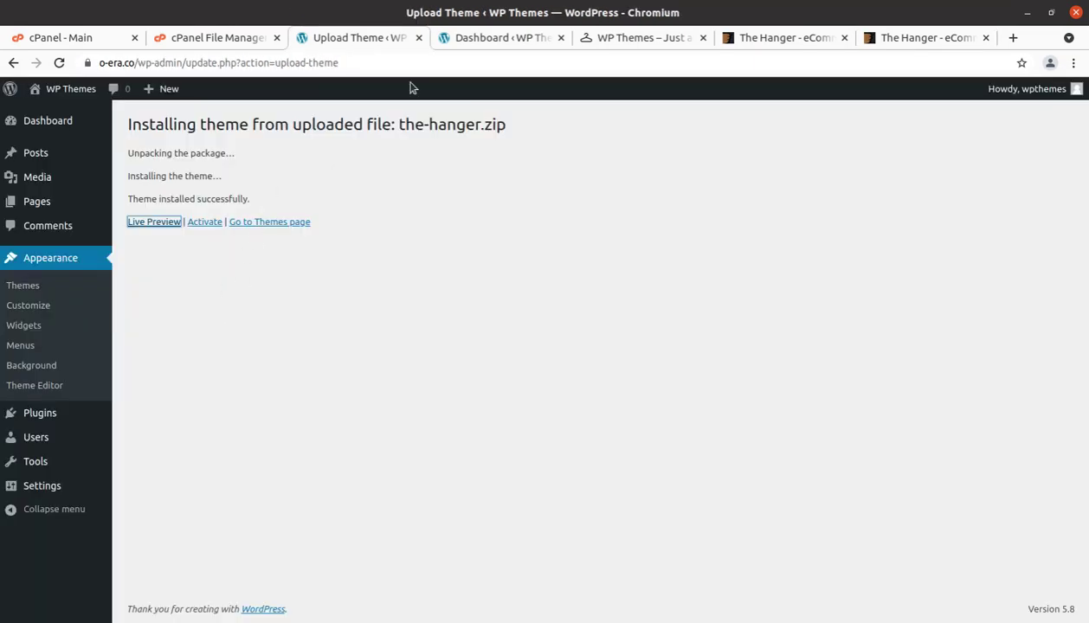
left_click(445, 40)
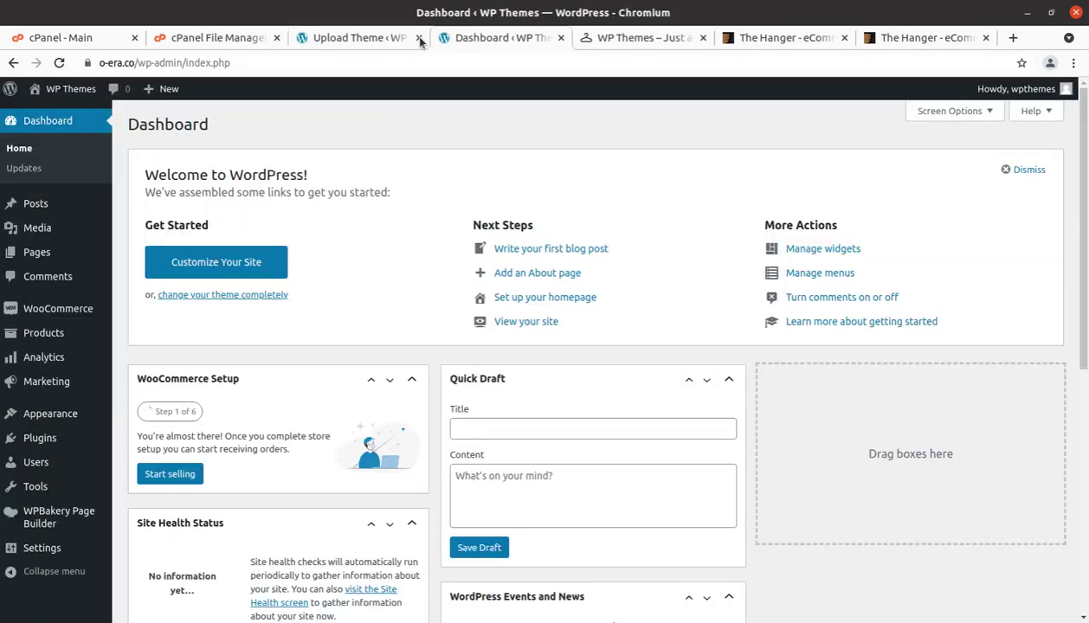
left_click(374, 41)
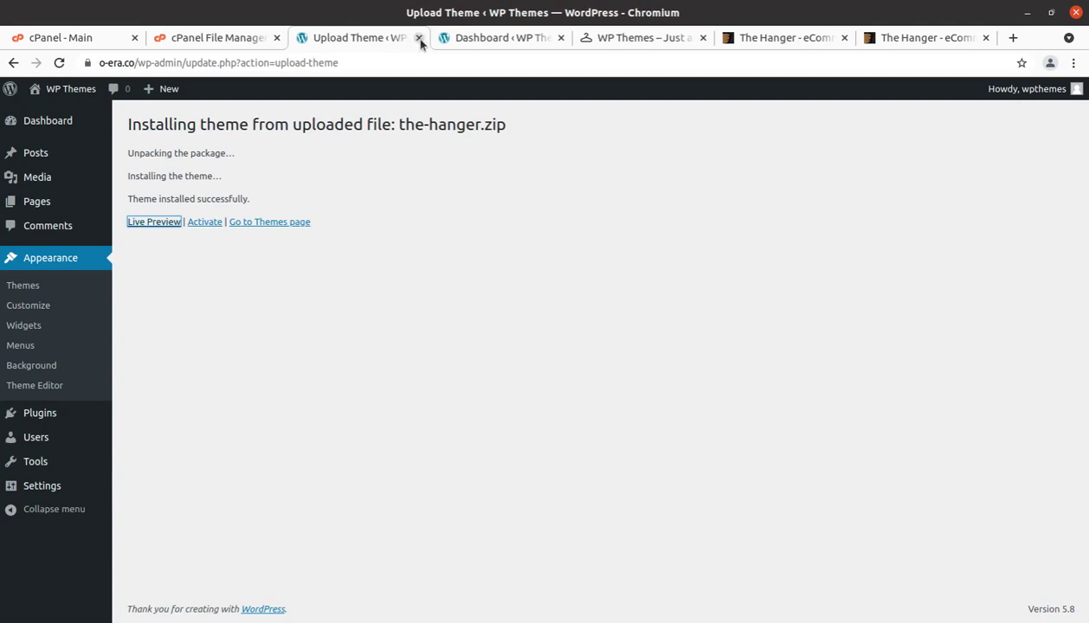
left_click(419, 39)
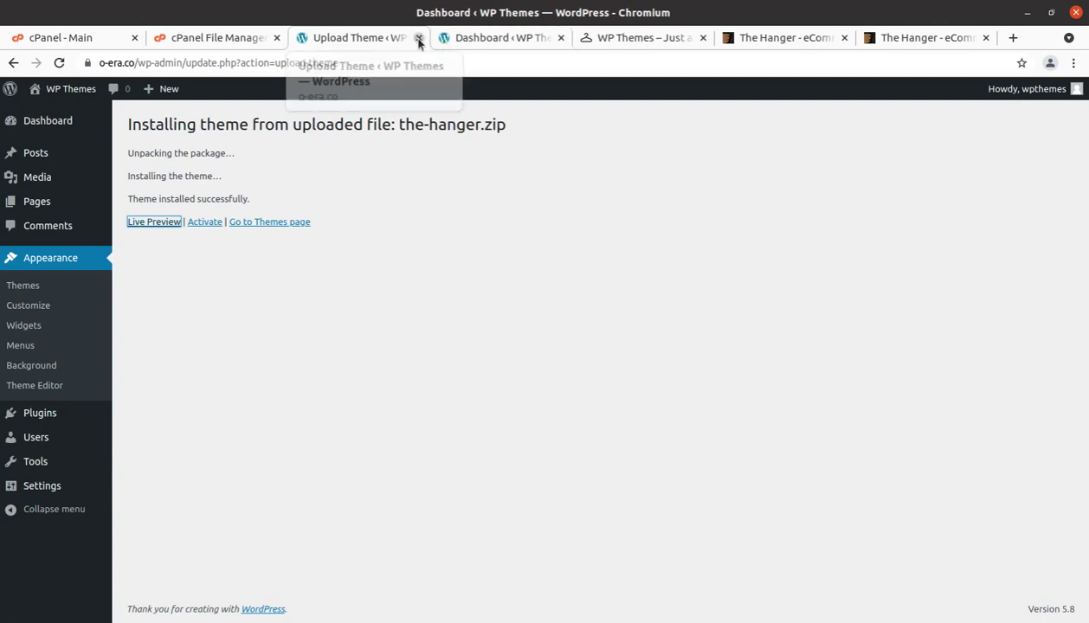
left_click(455, 41)
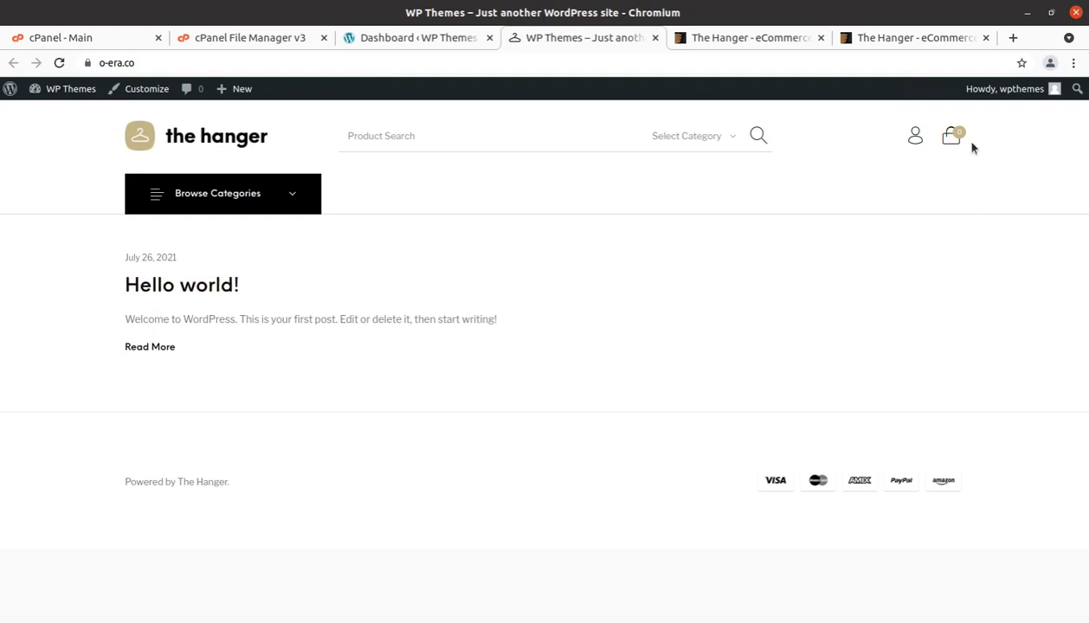
mouse_move(952, 134)
- From the WordPress dashboard, open the Import Demo Data page and look over the demo offered for The Hanger
left_click(379, 41)
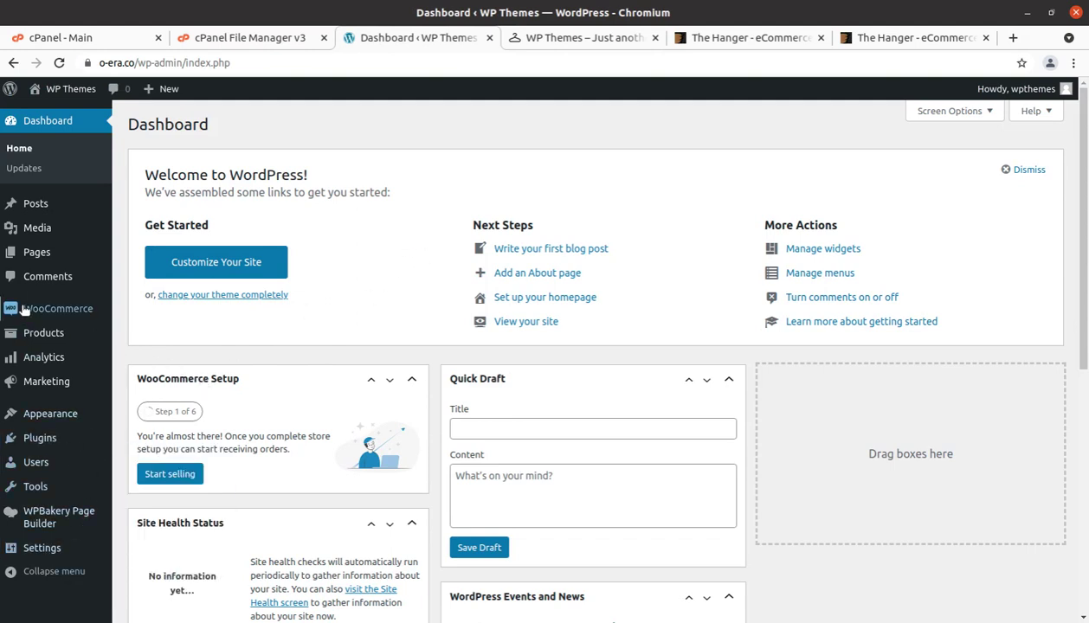
mouse_move(50, 416)
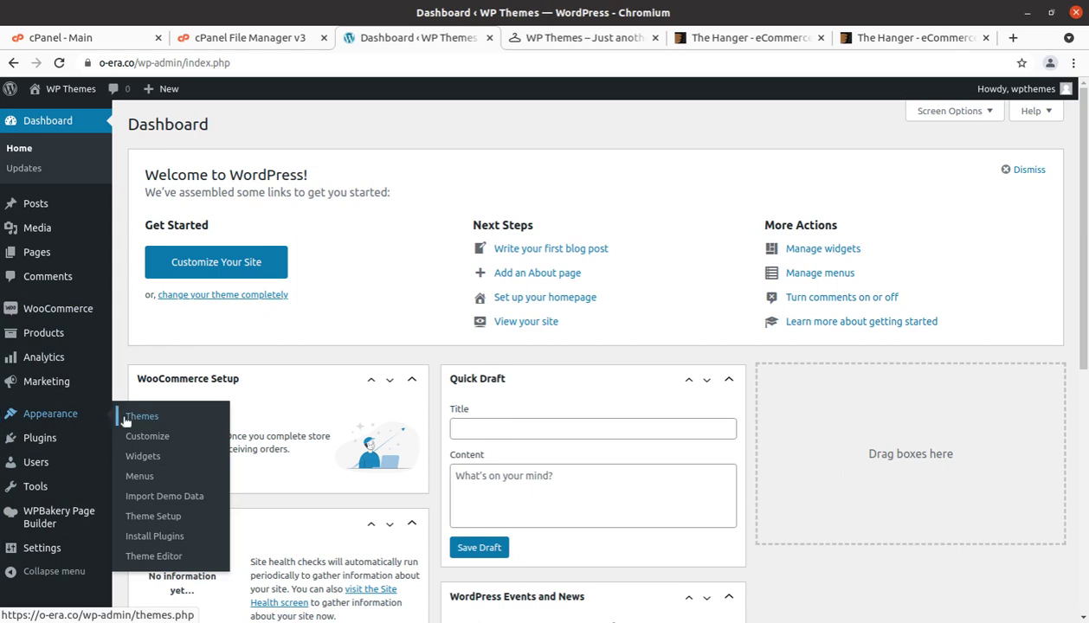
left_click(154, 498)
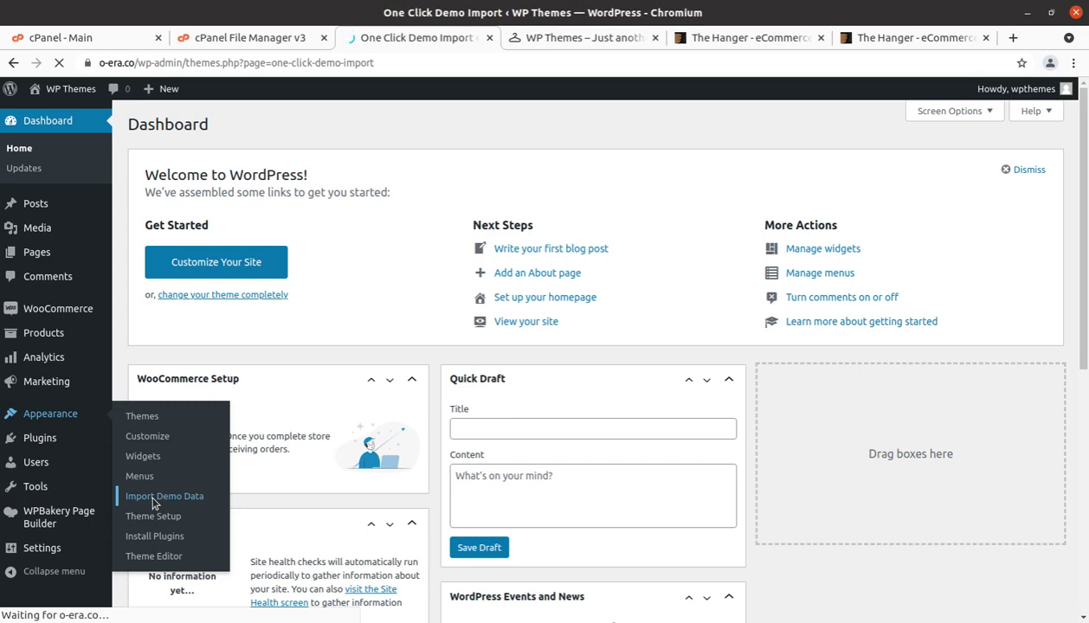
scroll(452, 442, "down", 2)
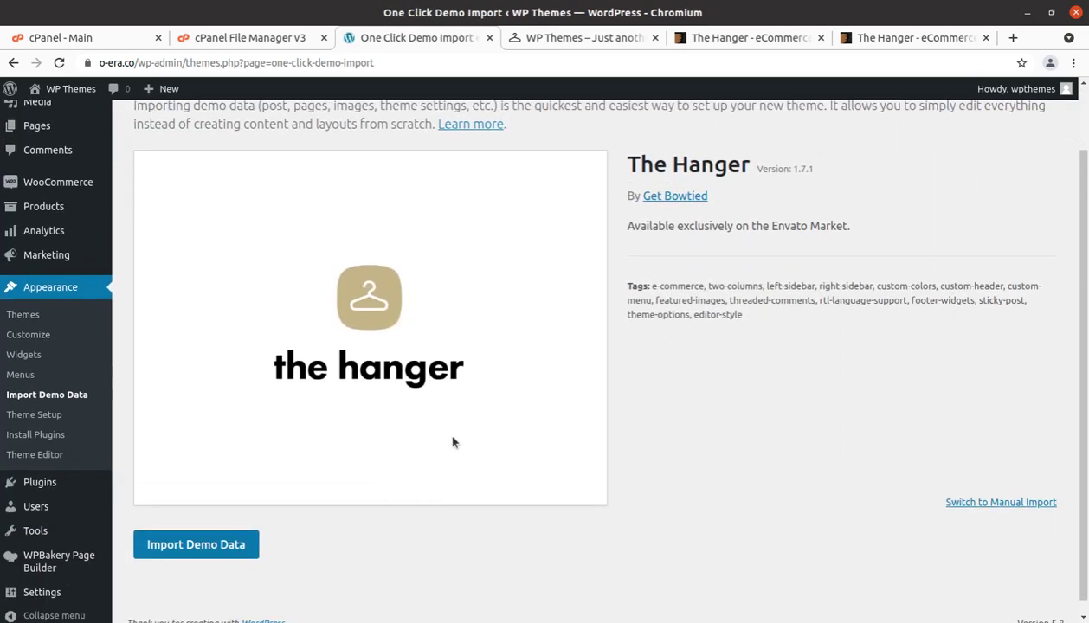
scroll(452, 442, "up", 1)
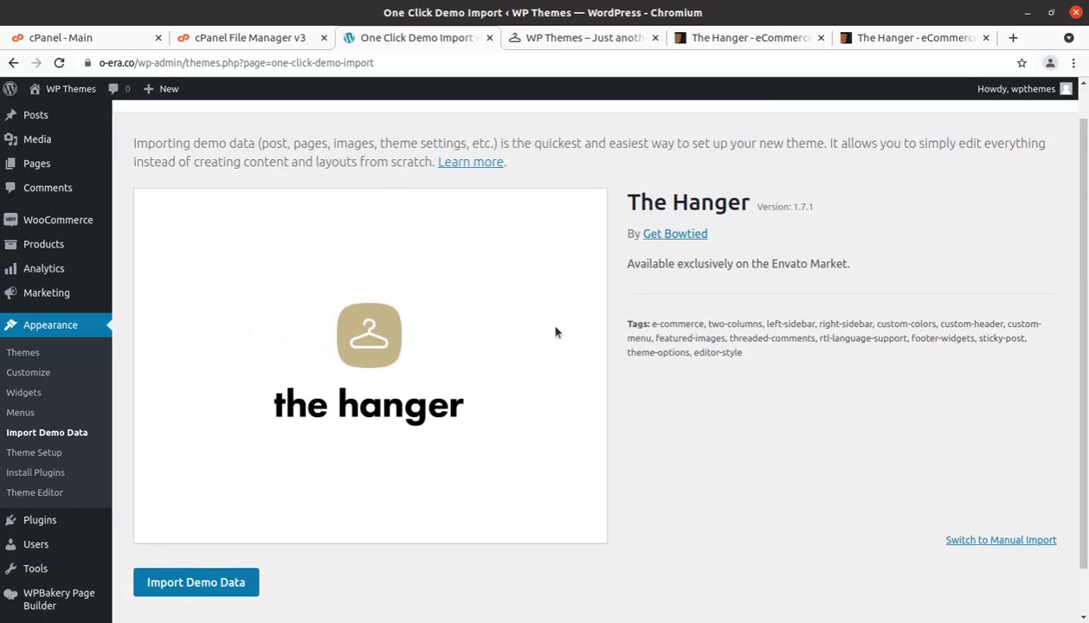
scroll(545, 332, "down", 1)
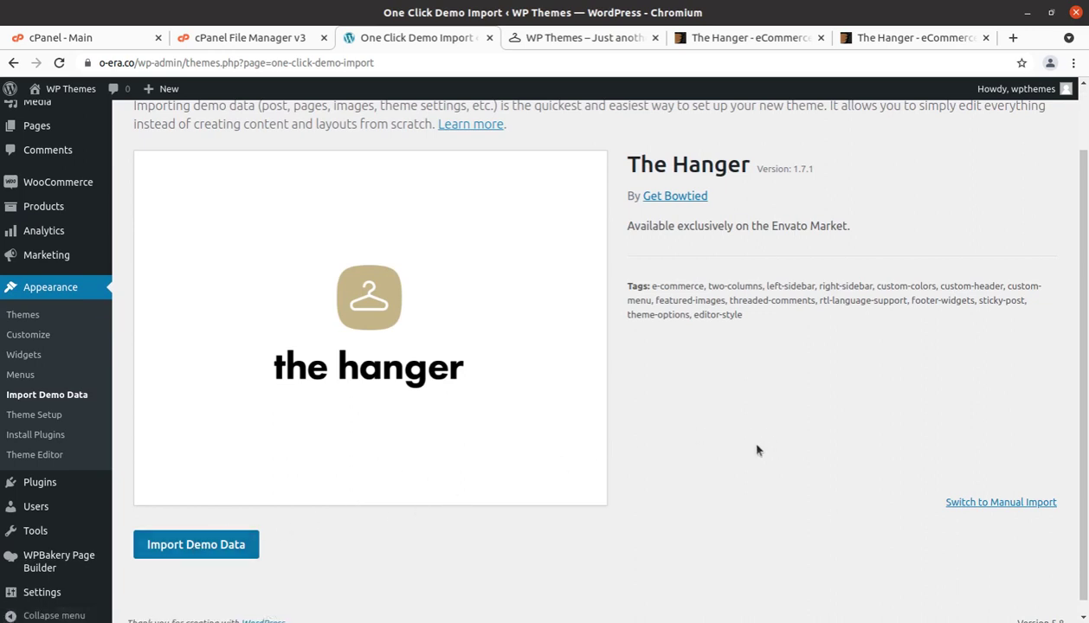
- Import The Hanger's demo data without adding the recommended WPForms, All in One SEO and MonsterInsights plugins
left_click(183, 552)
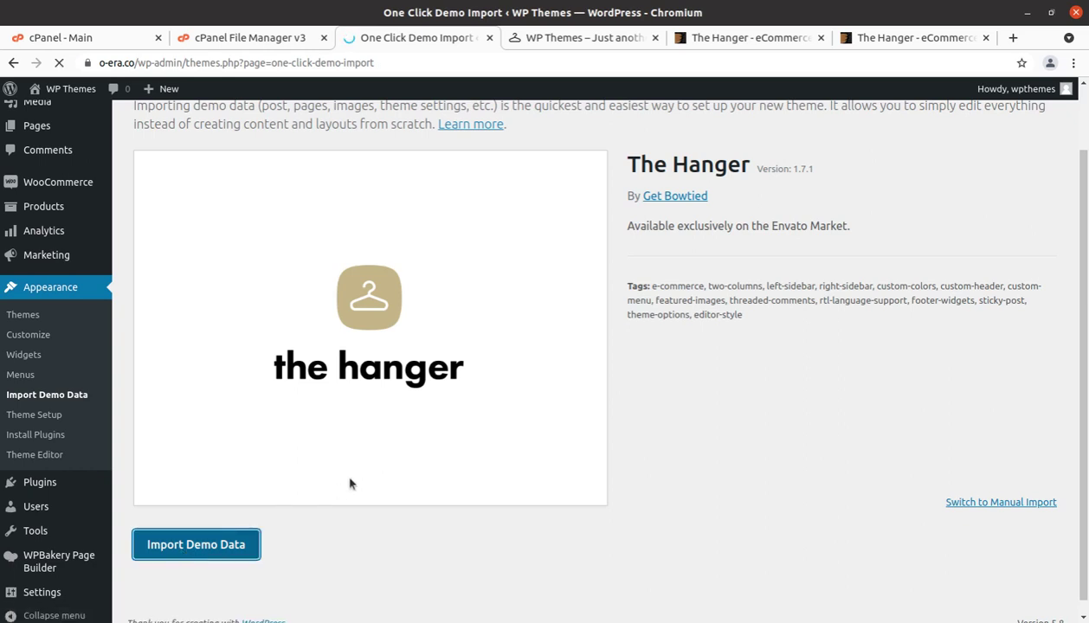
scroll(286, 426, "down", 1)
scroll(285, 426, "down", 2)
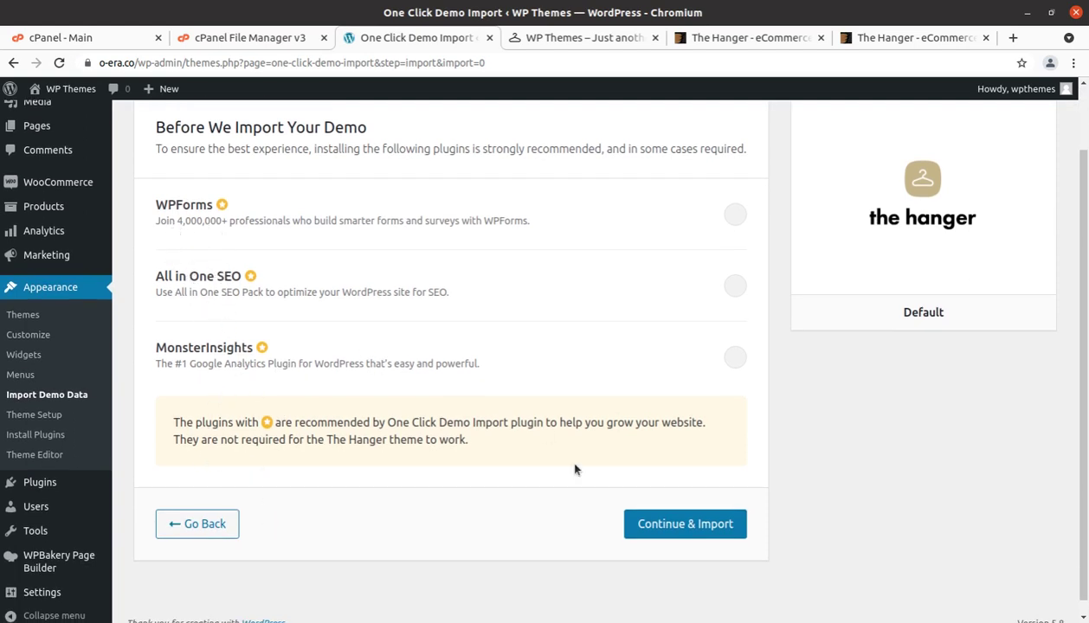
left_click(667, 524)
scroll(413, 513, "up", 2)
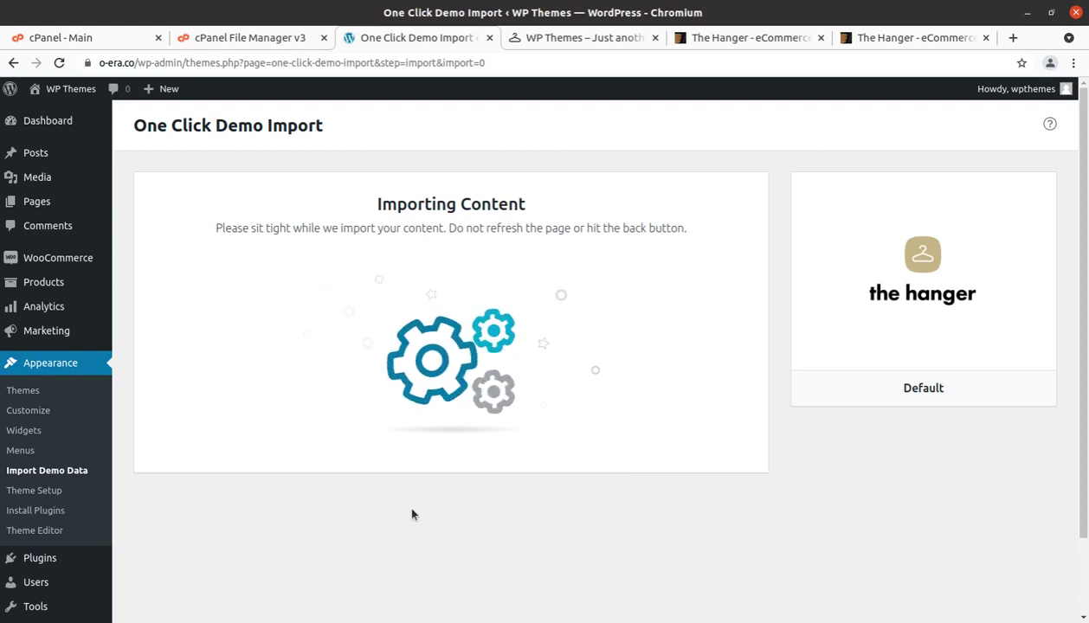
- Look through the site and ThemeForest tabs during the import, and return to the One Click Demo Import page
left_click(559, 41)
left_click(707, 40)
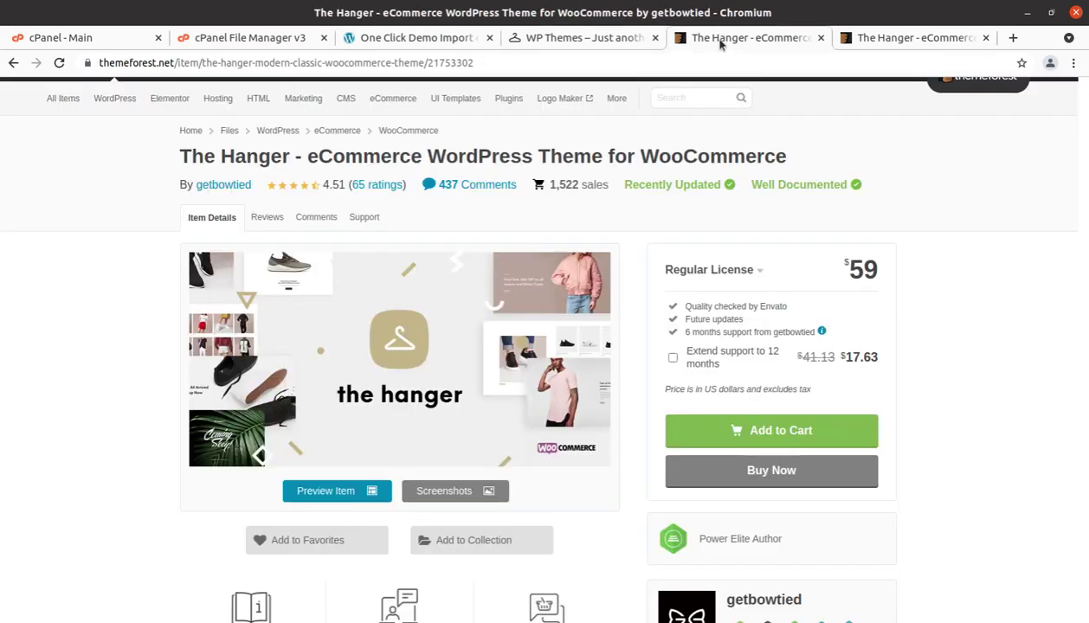
left_click(865, 41)
left_click(760, 41)
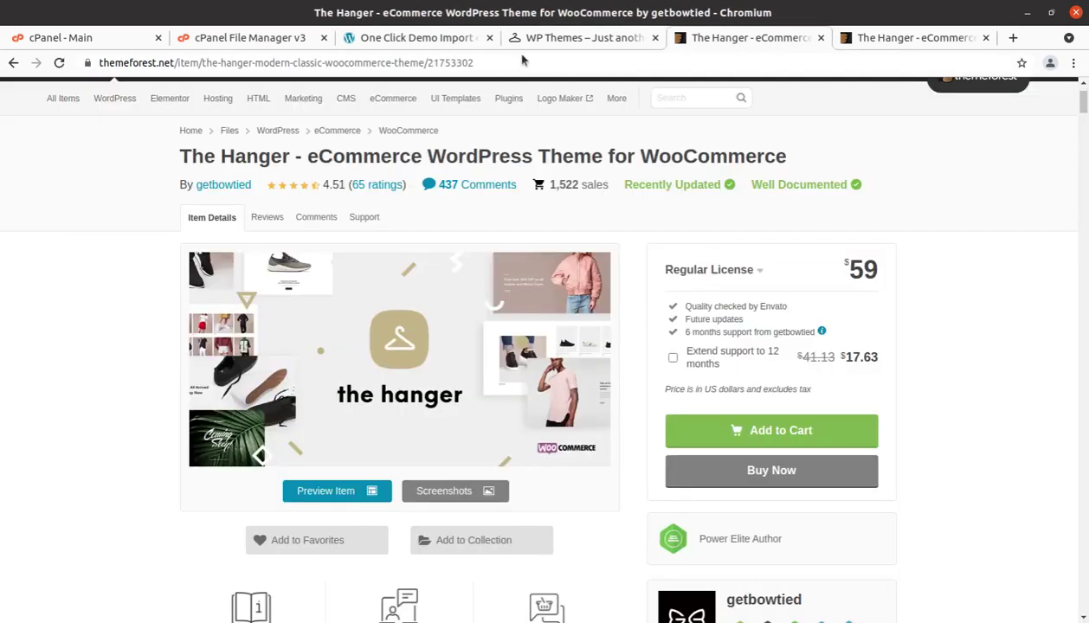
left_click(389, 43)
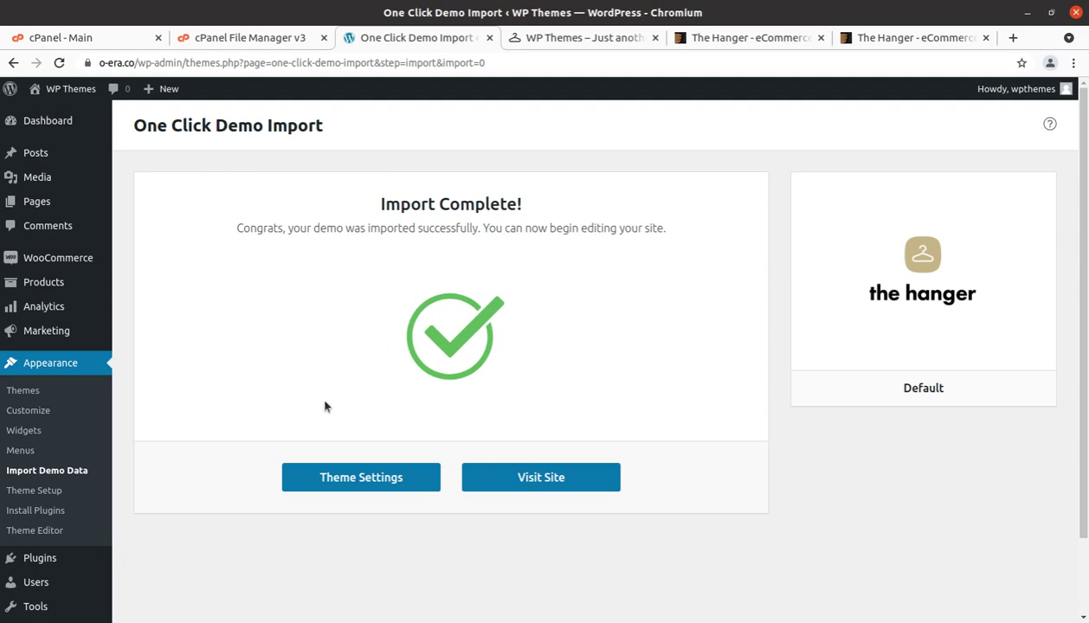
- Visit the site from the completed demo import and view slides 01 and 03 of the front page banner
scroll(284, 318, "down", 1)
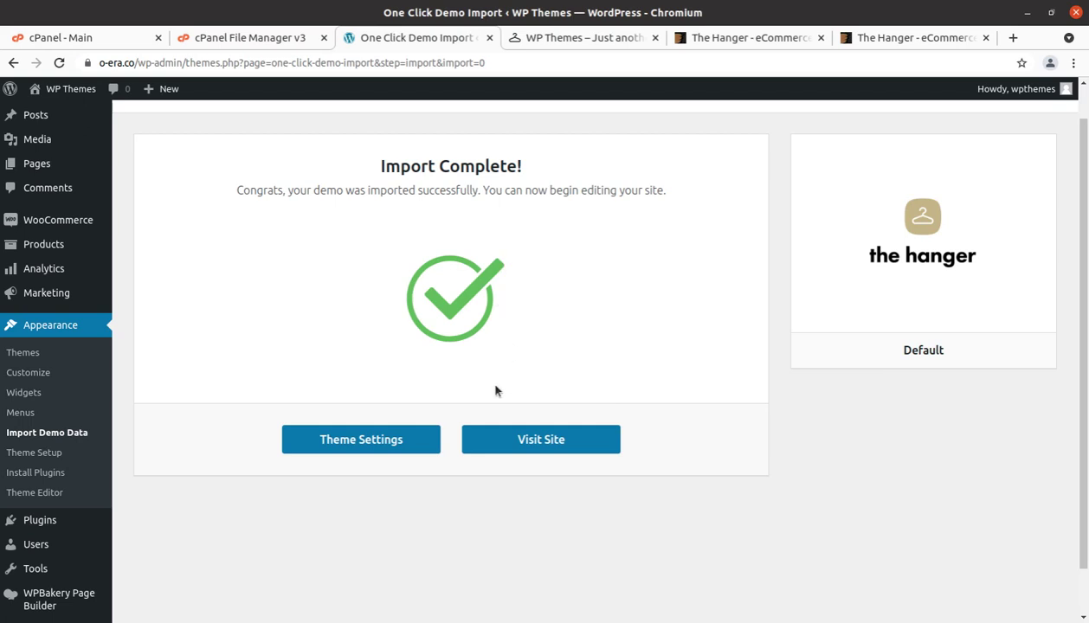
left_click(528, 446)
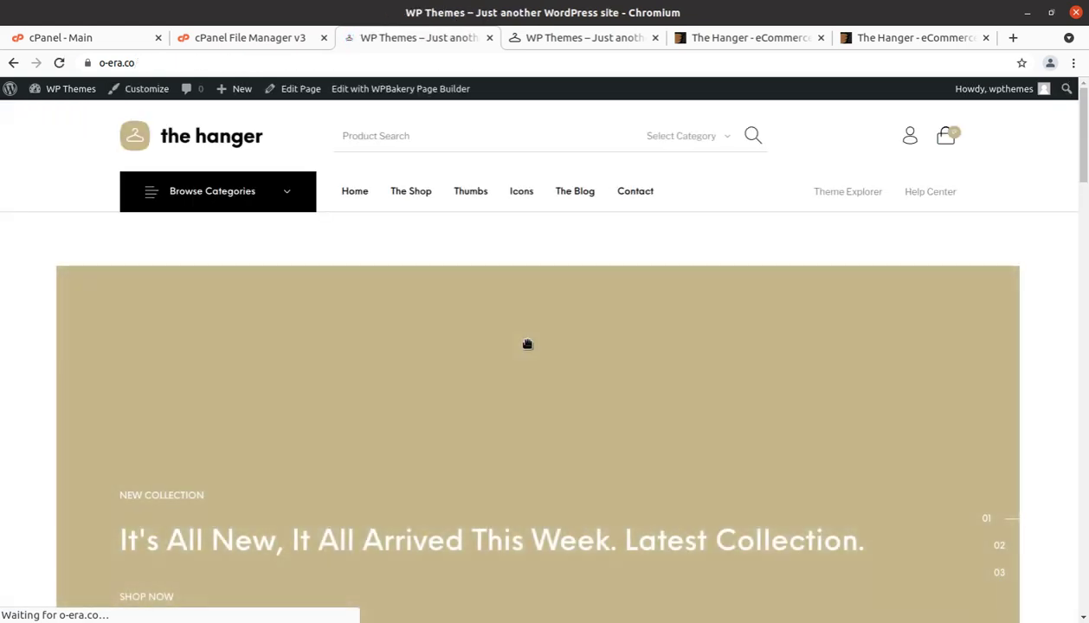
scroll(442, 482, "down", 3)
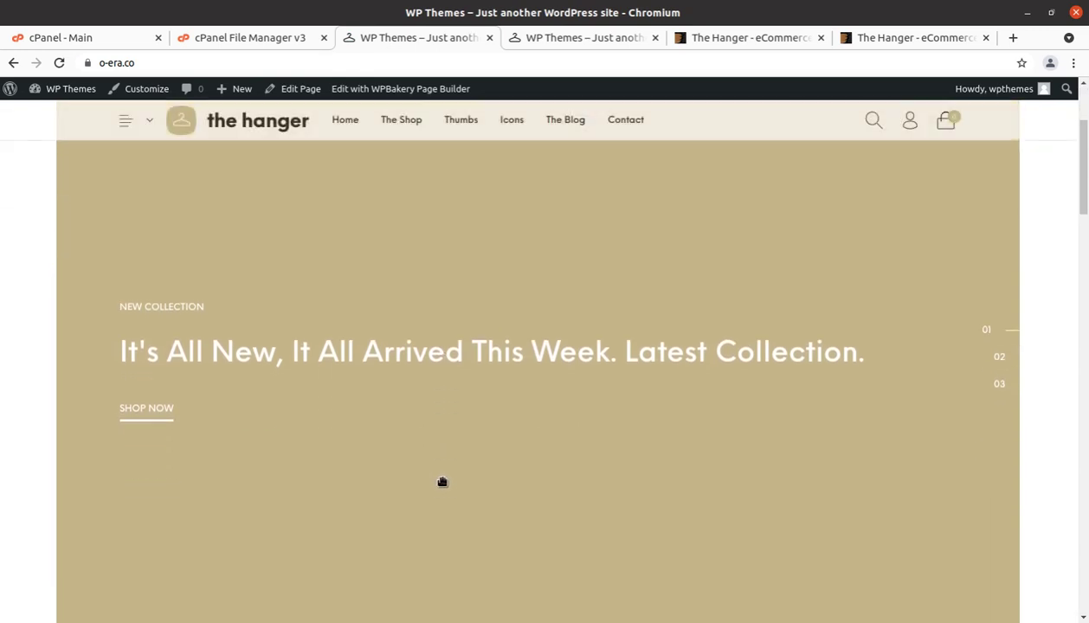
scroll(443, 482, "down", 2)
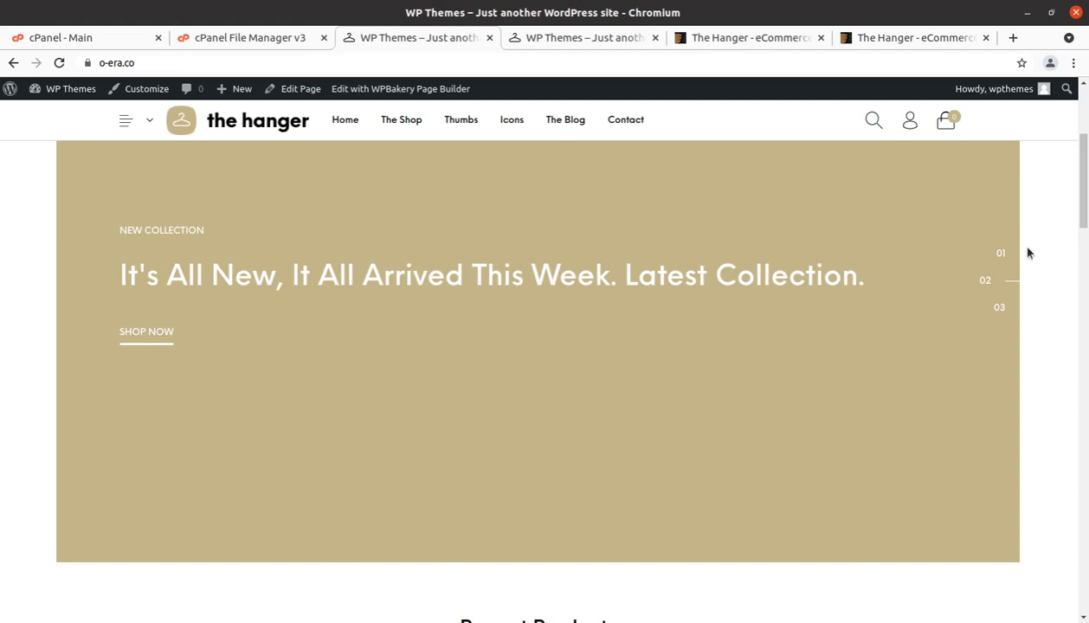
left_click(1002, 253)
left_click(988, 308)
left_click(998, 310)
- Look over the front page's Recent Products row and the category tiles beneath it
scroll(610, 404, "down", 5)
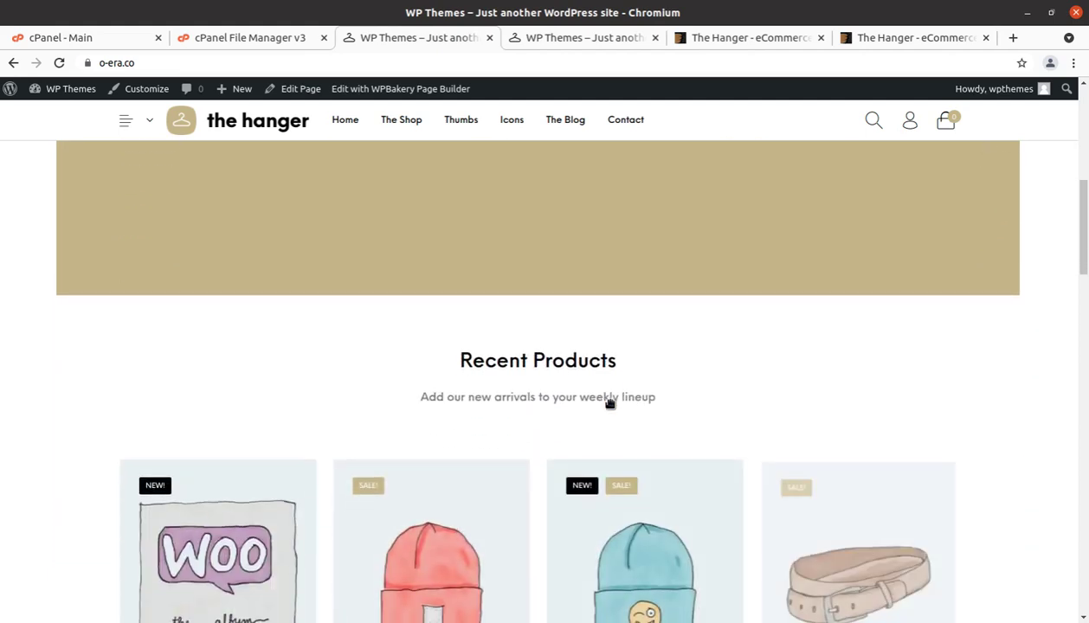
scroll(544, 410, "down", 3)
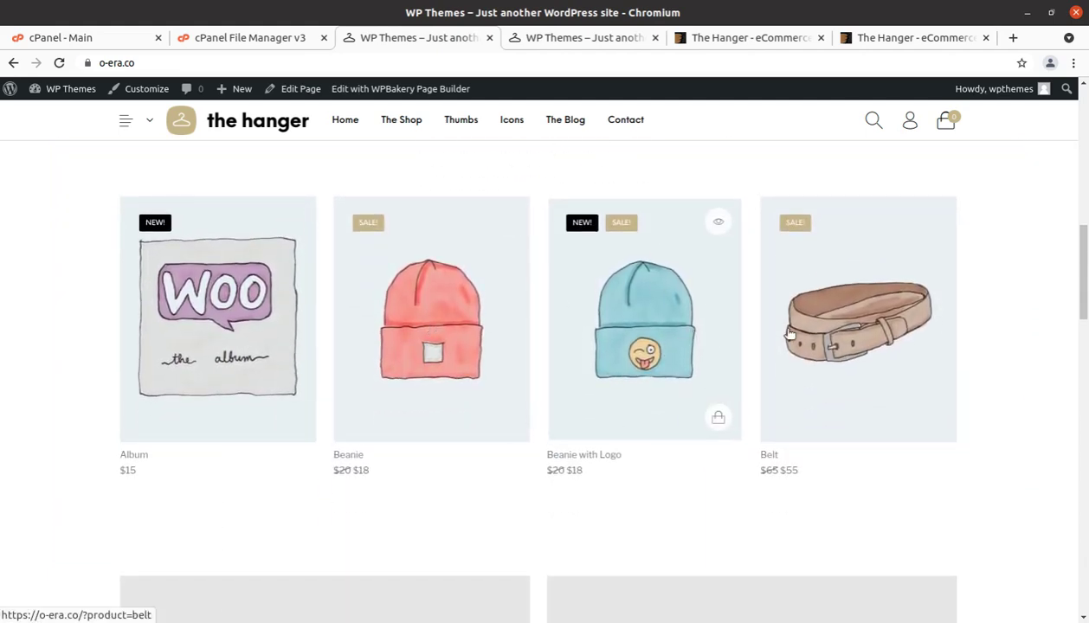
scroll(779, 355, "down", 5)
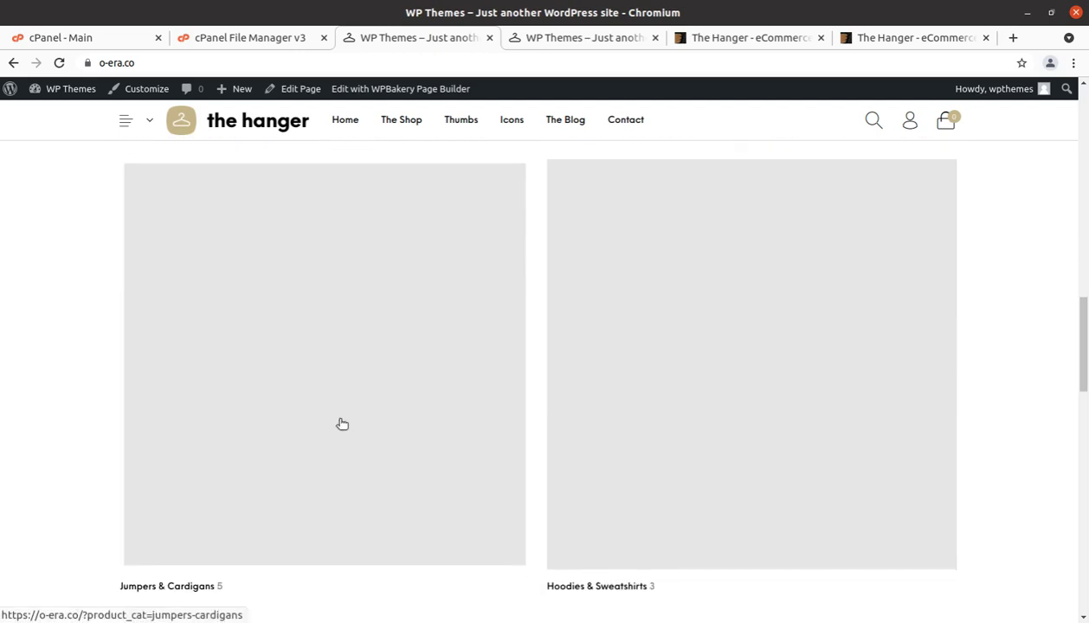
scroll(342, 429, "up", 5)
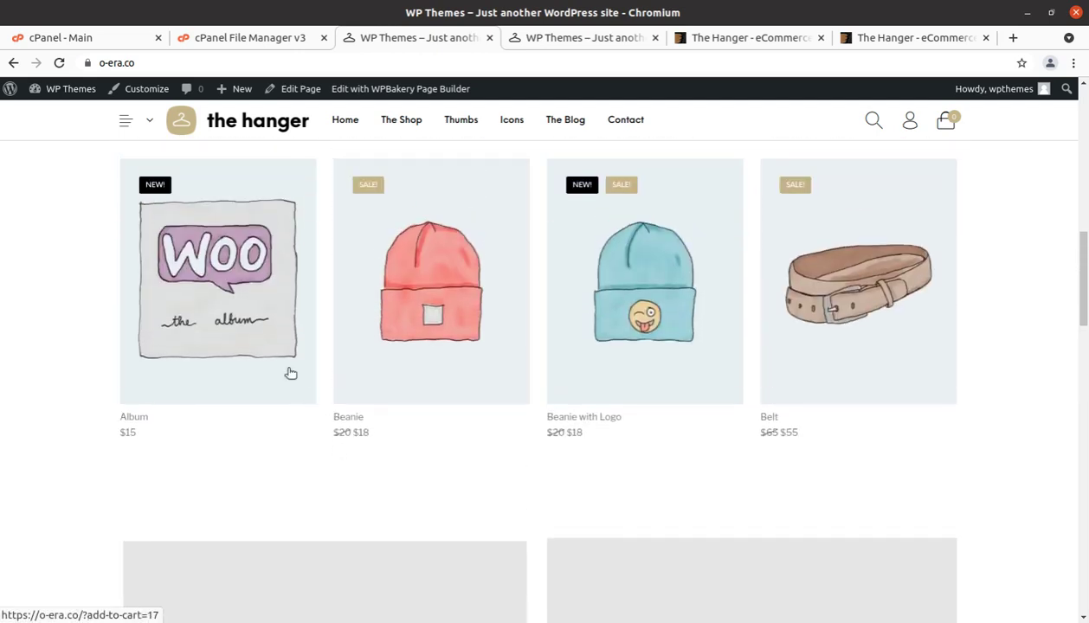
scroll(693, 363, "down", 2)
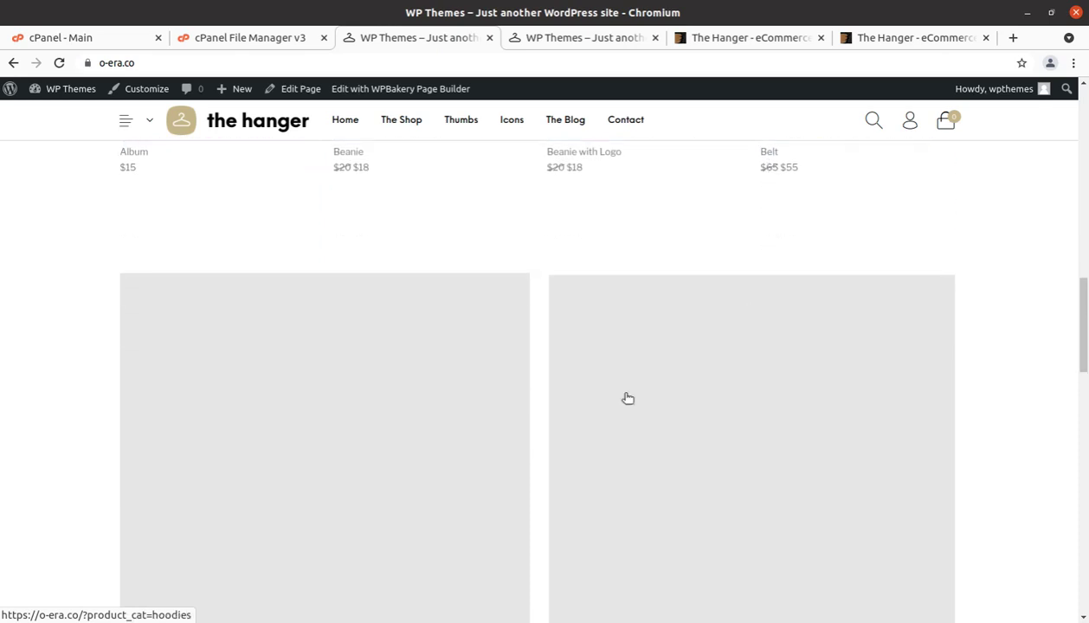
scroll(377, 428, "up", 2)
scroll(368, 420, "up", 2)
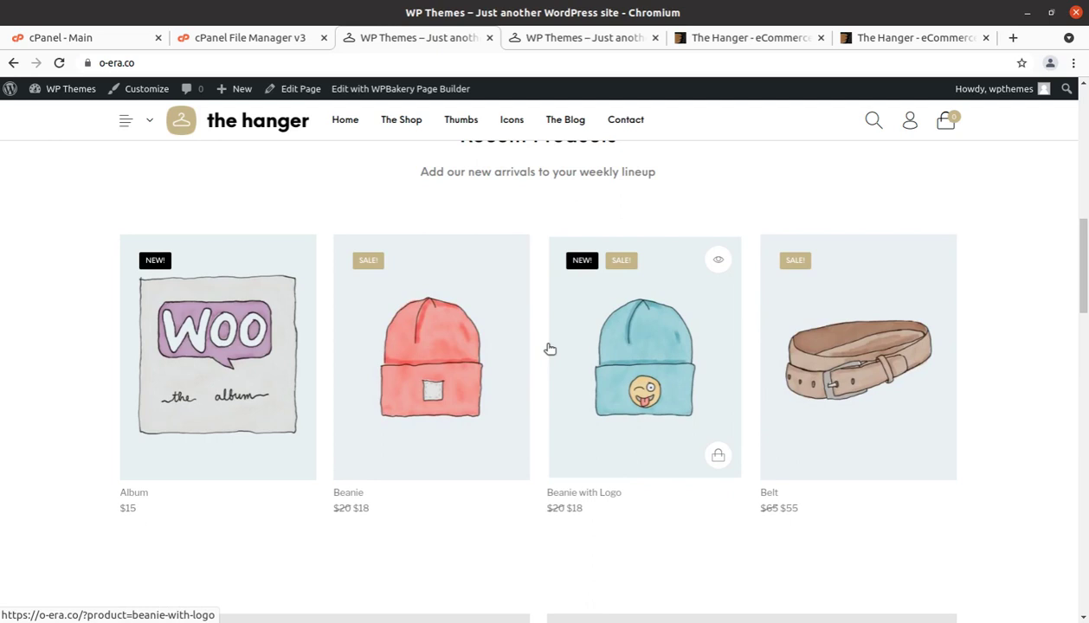
scroll(516, 459, "up", 2)
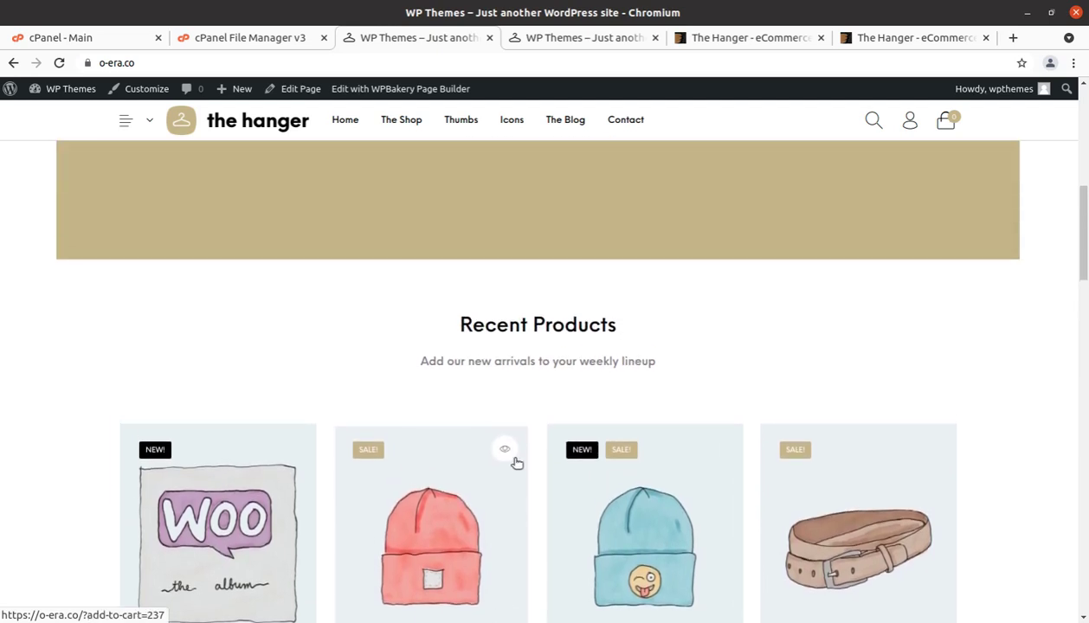
scroll(580, 486, "down", 2)
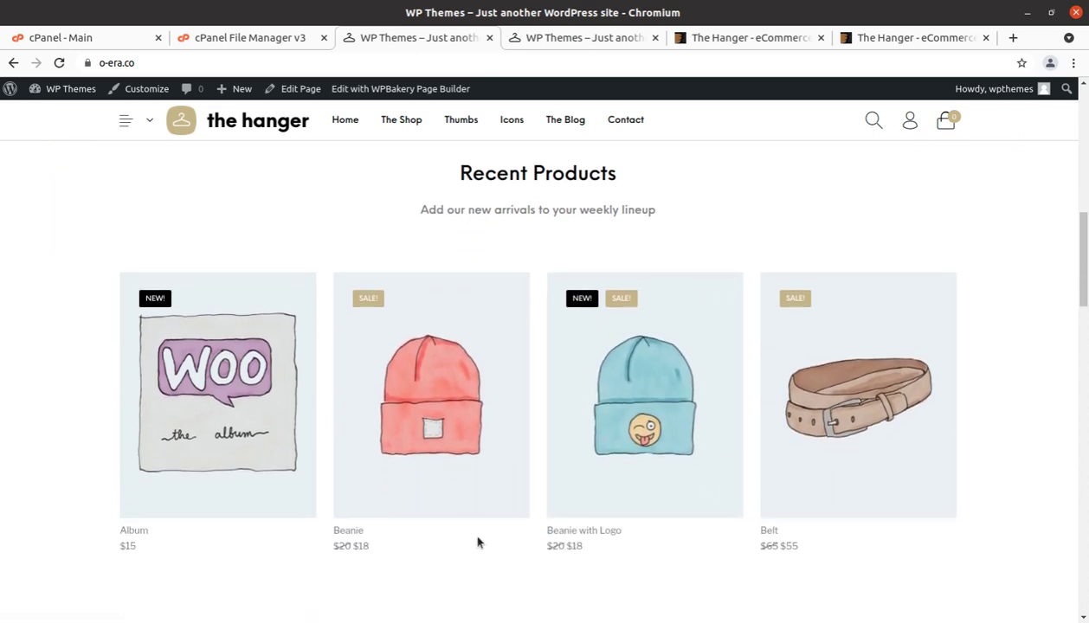
- Open the Beanie product from Recent Products and look over its product page
left_click(429, 423)
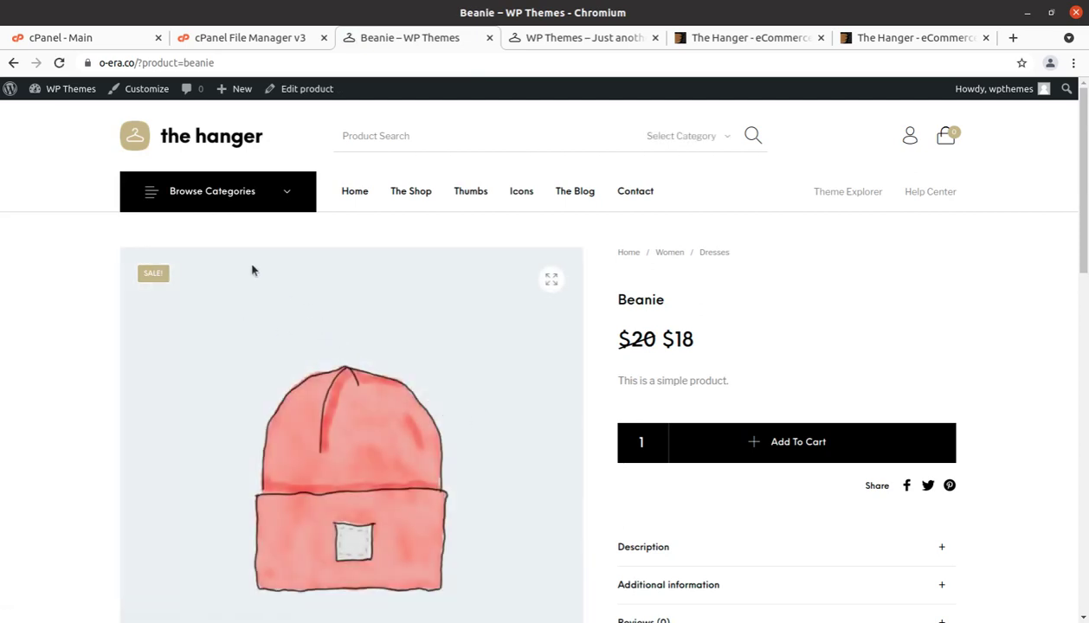
scroll(511, 397, "down", 3)
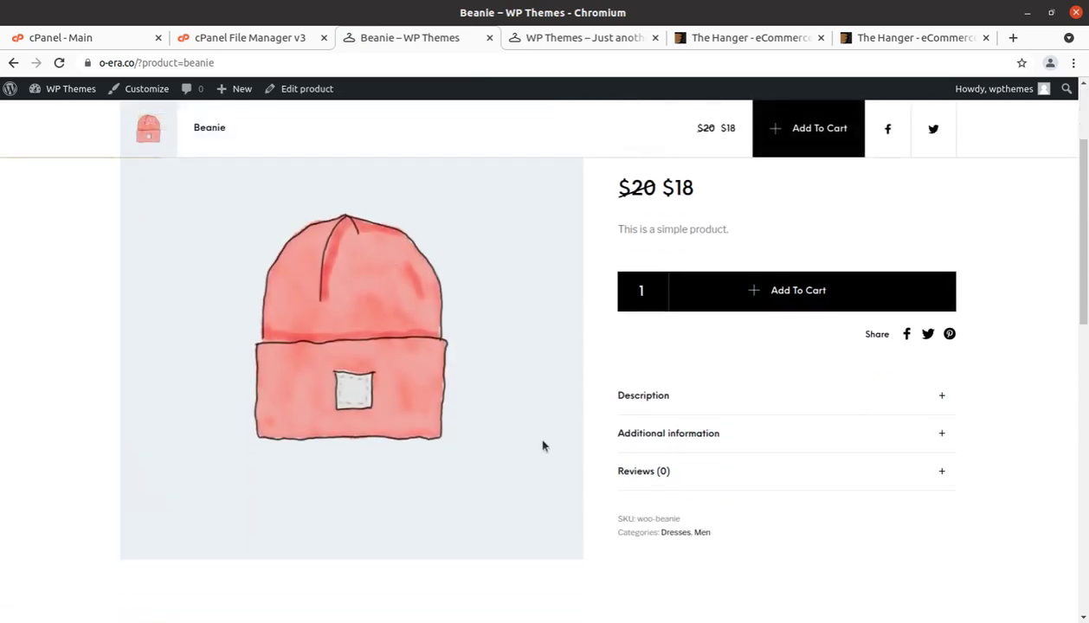
scroll(542, 446, "up", 3)
- Open the Product Categories and Sneaker Collections home pages in new browser tabs and look through the Product Categories layout
mouse_move(353, 205)
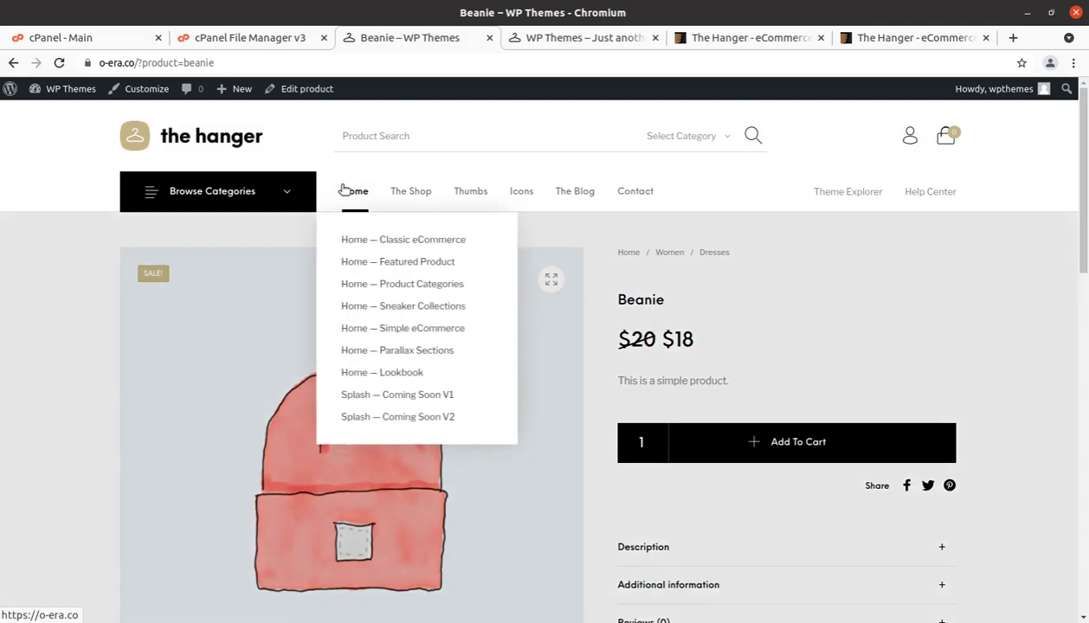
middle_click(371, 285)
middle_click(391, 306)
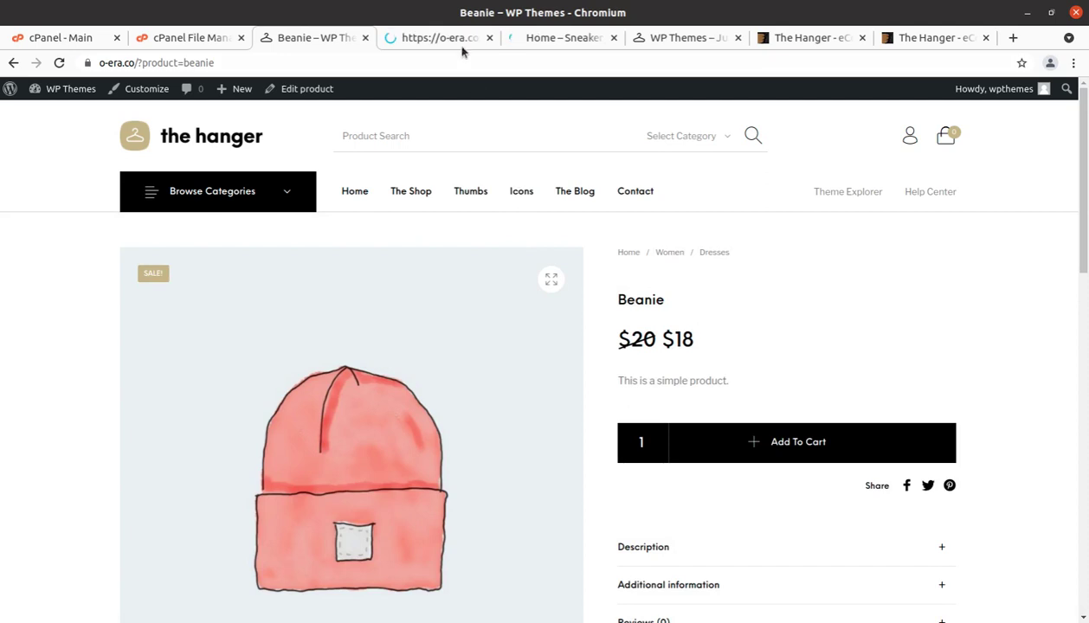
left_click(450, 45)
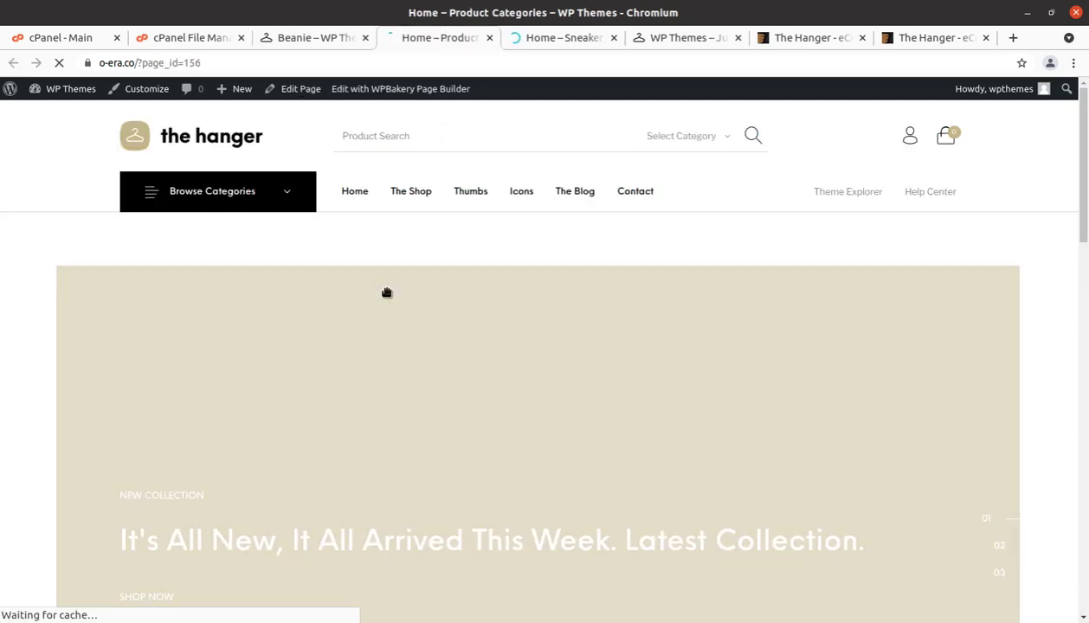
scroll(408, 309, "down", 8)
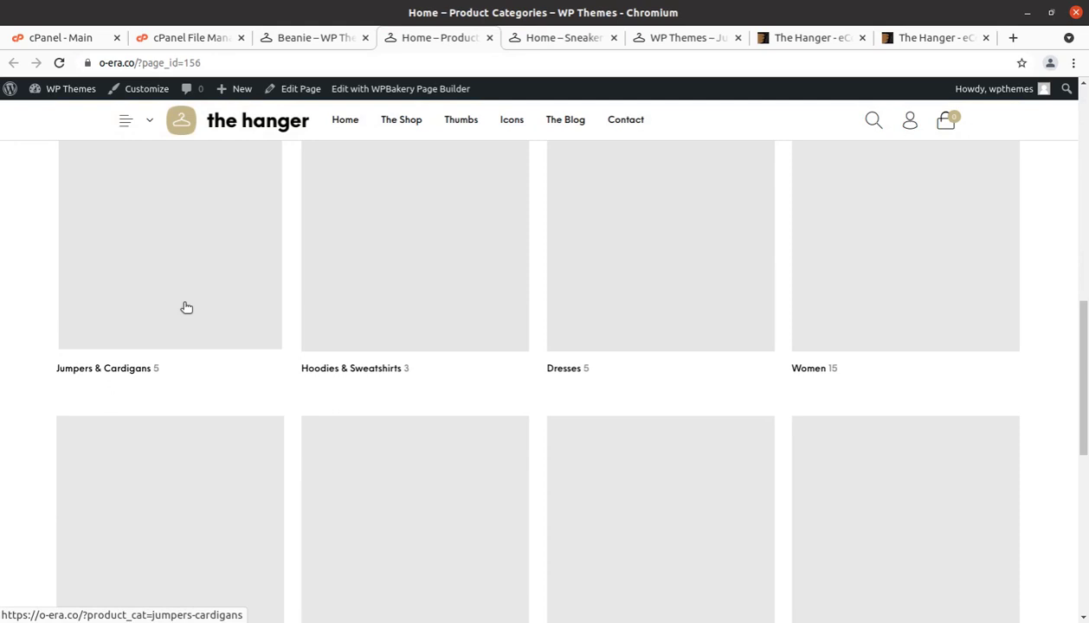
scroll(669, 386, "down", 6)
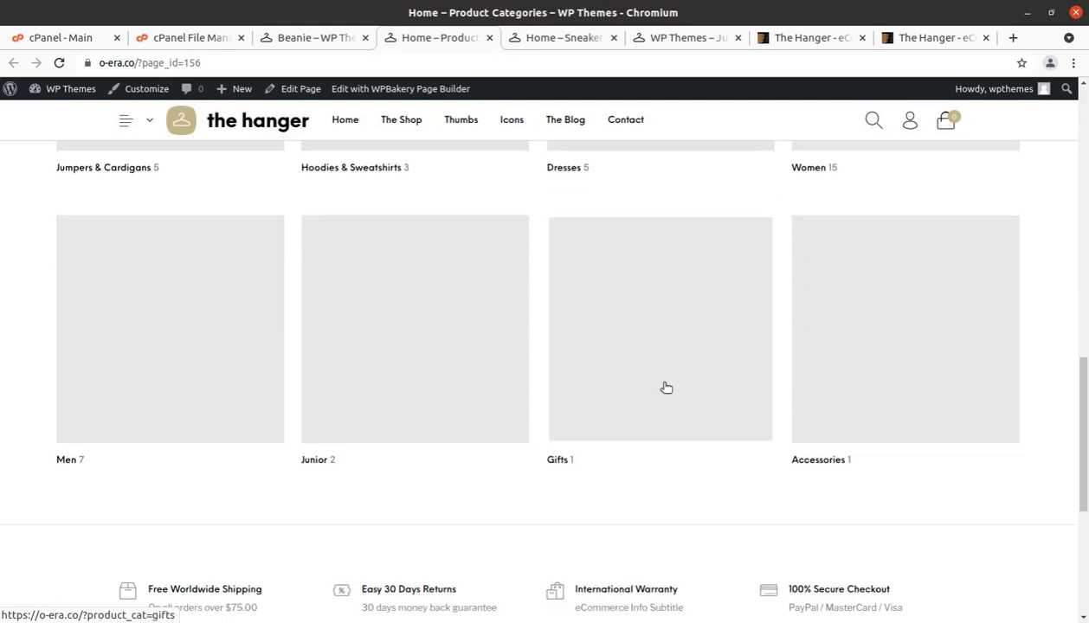
scroll(536, 412, "up", 10)
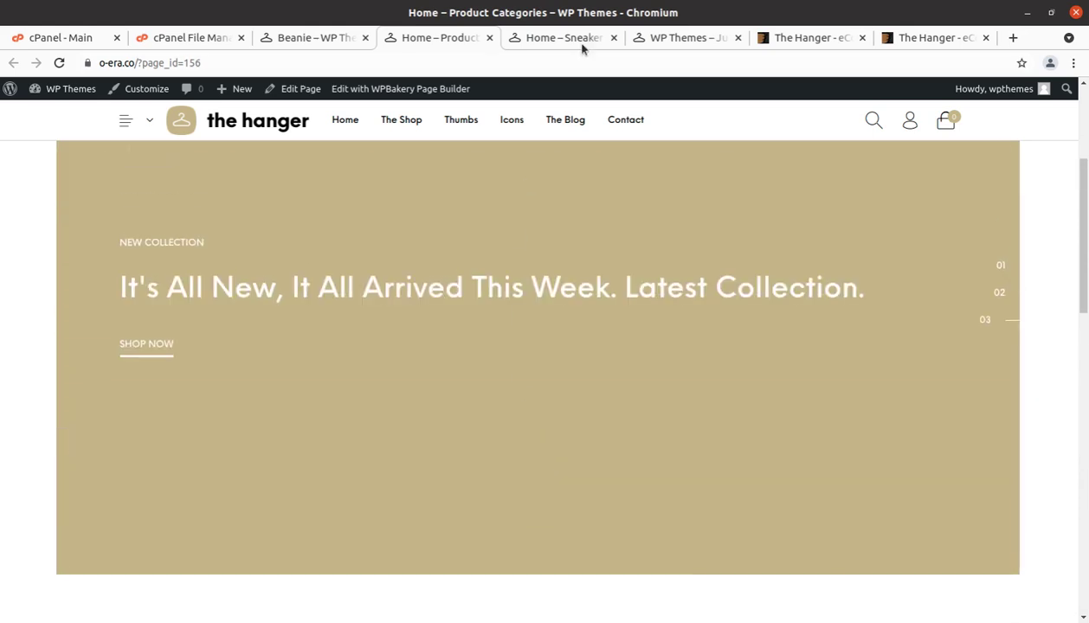
- Switch to the Sneaker Collections home page and examine its banner, product grid and shopping cart
left_click(578, 40)
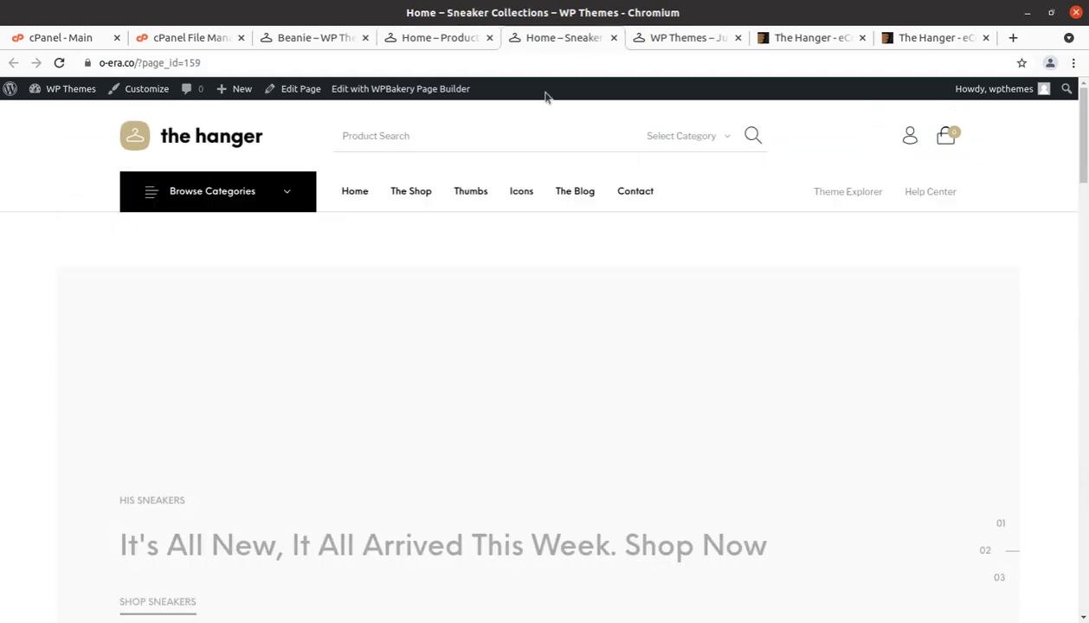
scroll(561, 353, "down", 3)
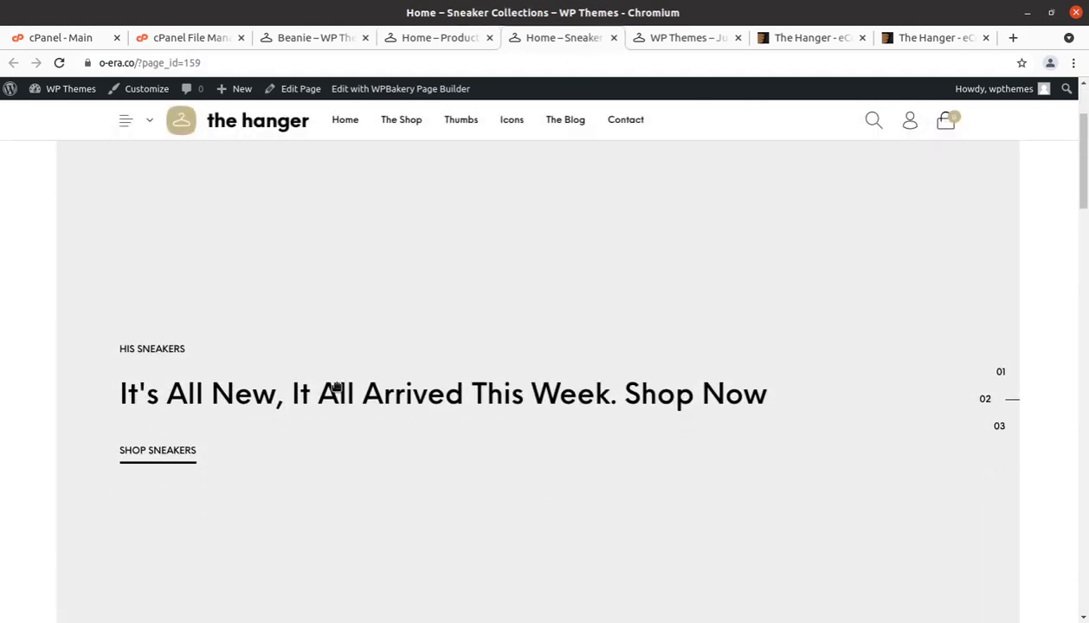
scroll(501, 404, "down", 6)
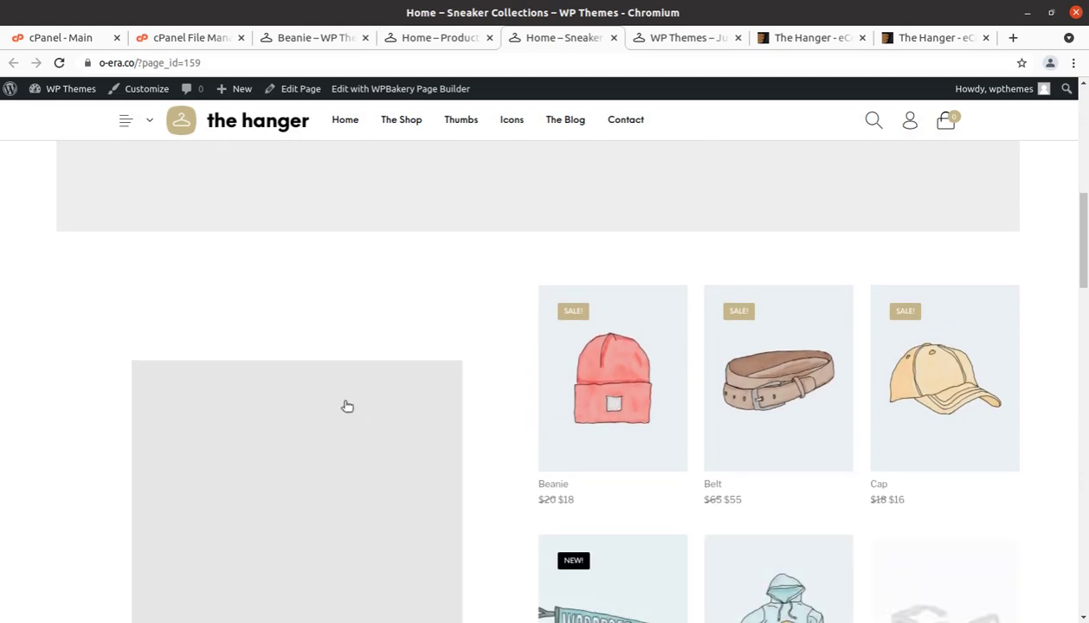
scroll(399, 394, "down", 2)
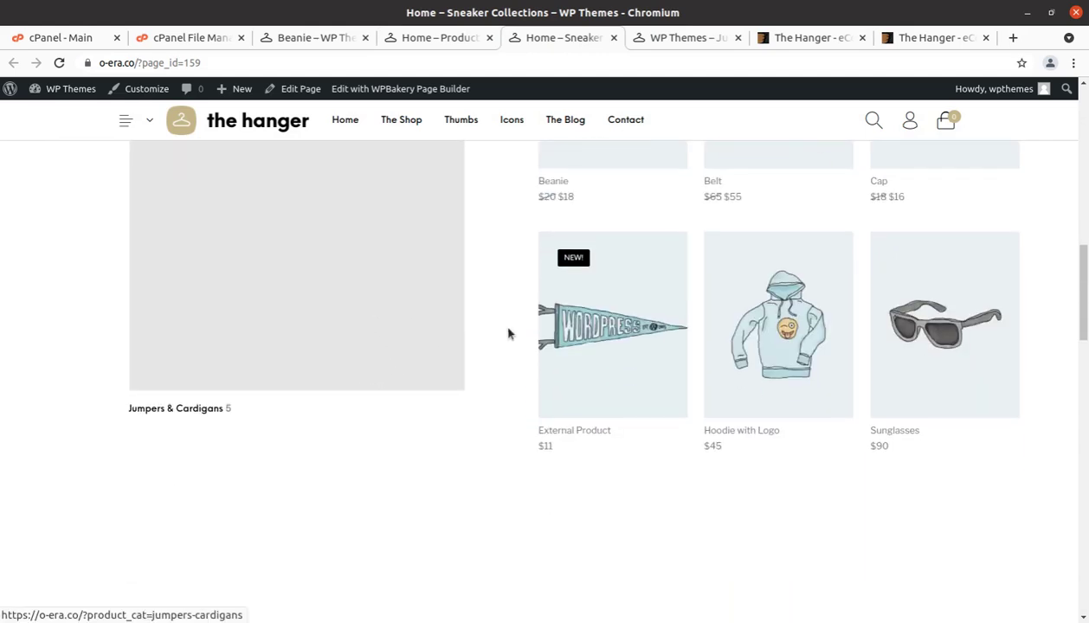
scroll(519, 312, "down", 2)
scroll(487, 277, "up", 2)
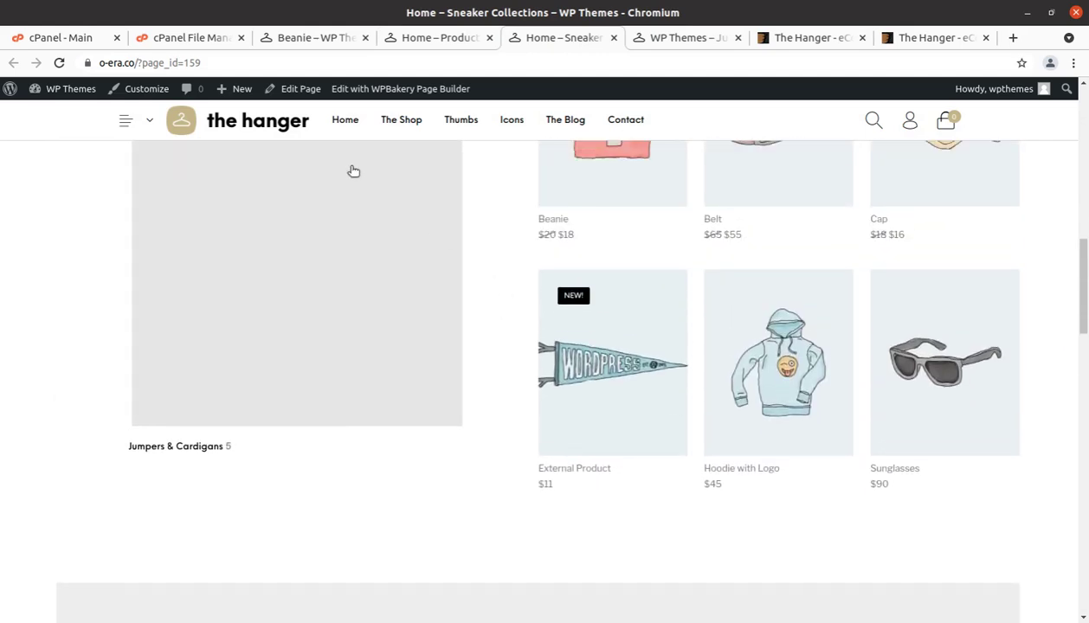
scroll(447, 273, "up", 2)
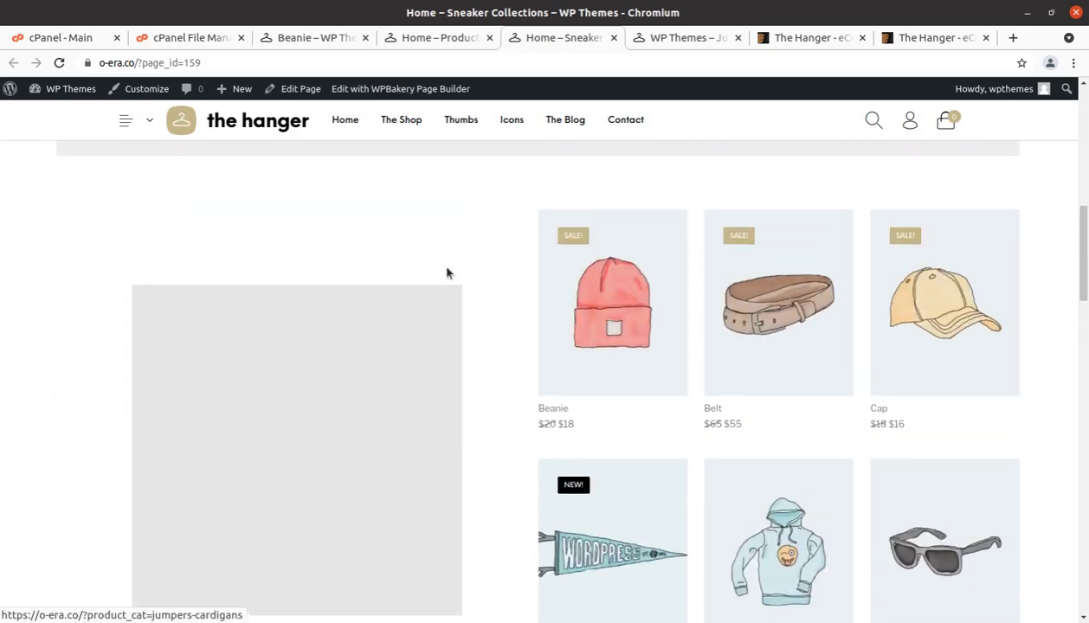
left_click(952, 123)
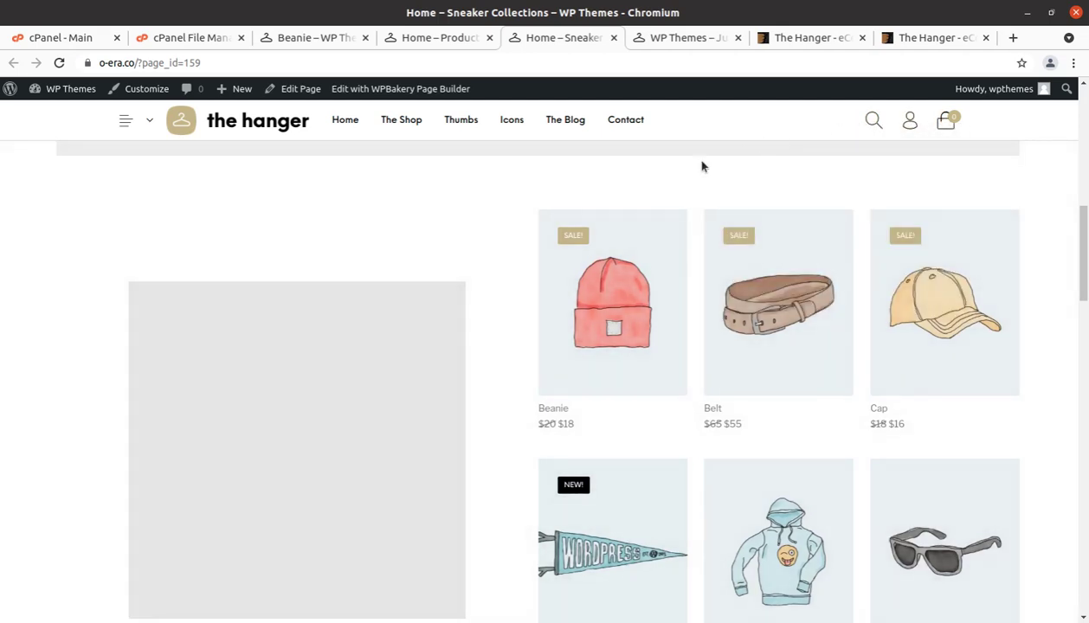
- Look through the store's full product category list and open the Junior category
left_click(122, 128)
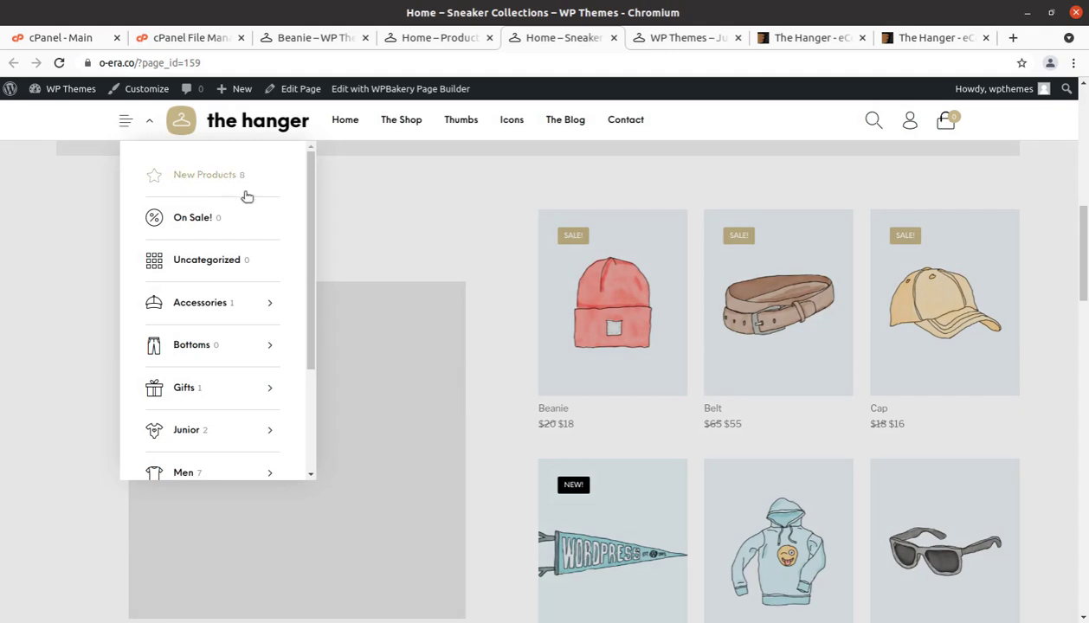
scroll(247, 196, "down", 5)
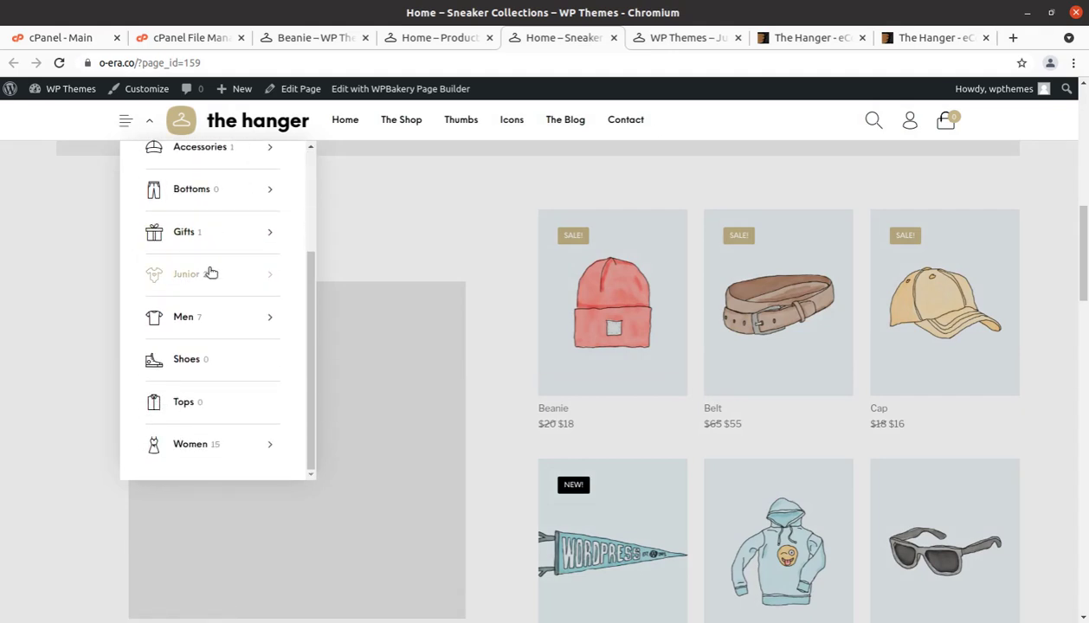
scroll(211, 273, "up", 5)
scroll(251, 199, "down", 5)
left_click(189, 277)
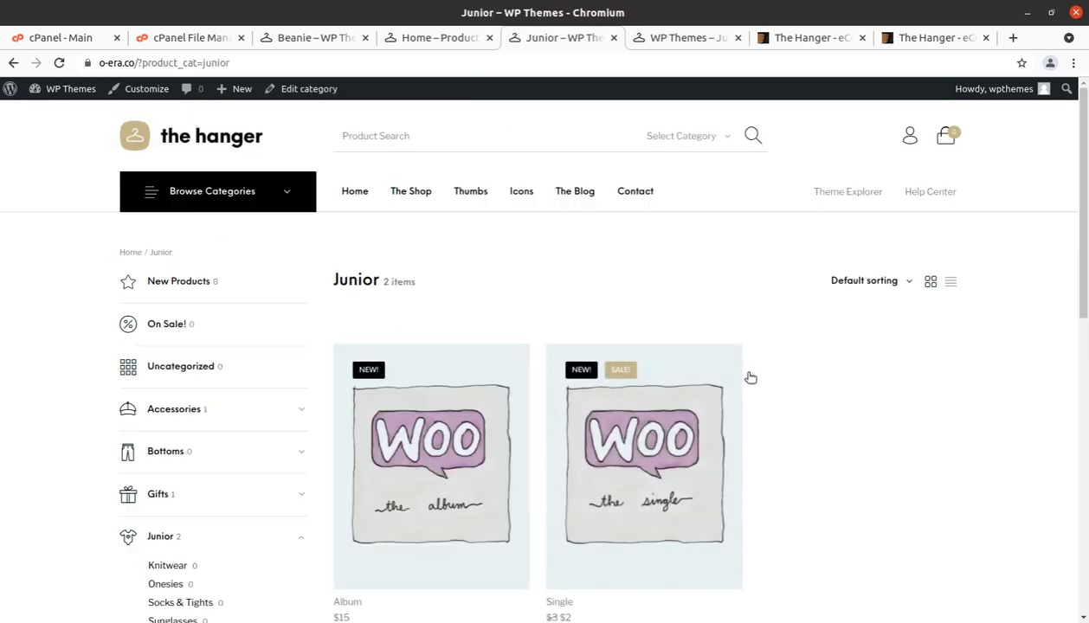
- Look over the Junior category page with its category sidebar and expand the Accessories subcategories
scroll(736, 367, "down", 2)
scroll(201, 243, "up", 2)
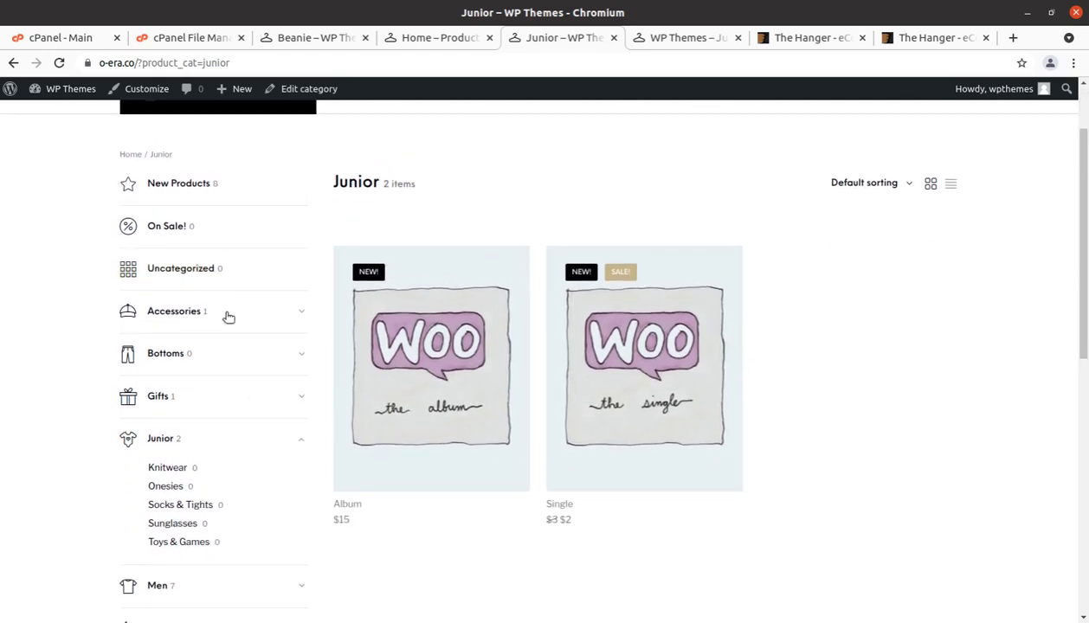
scroll(221, 303, "down", 2)
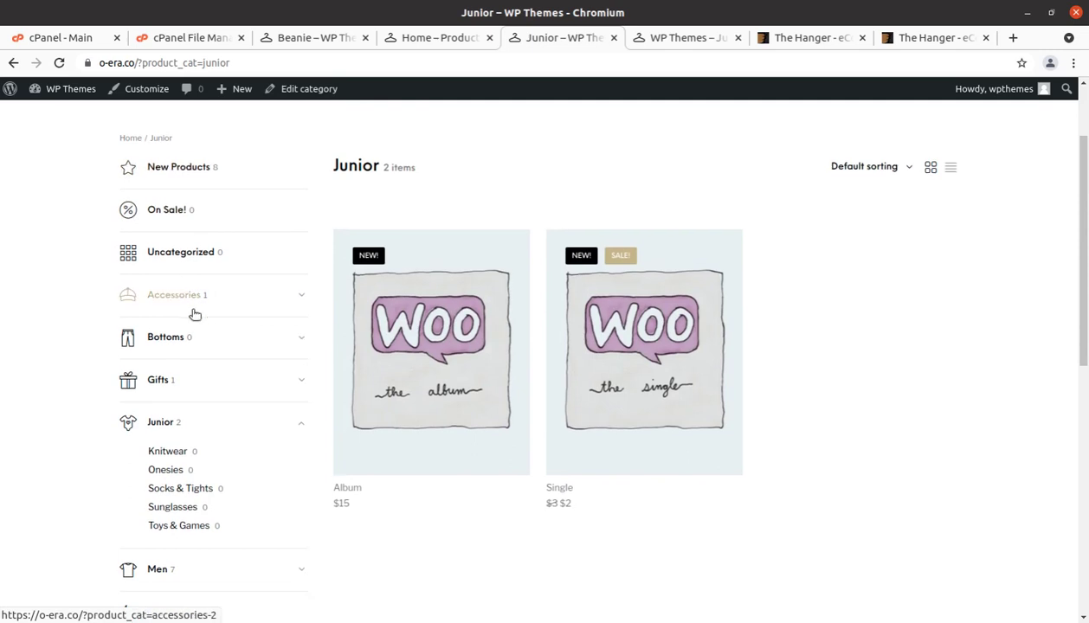
scroll(173, 346, "down", 2)
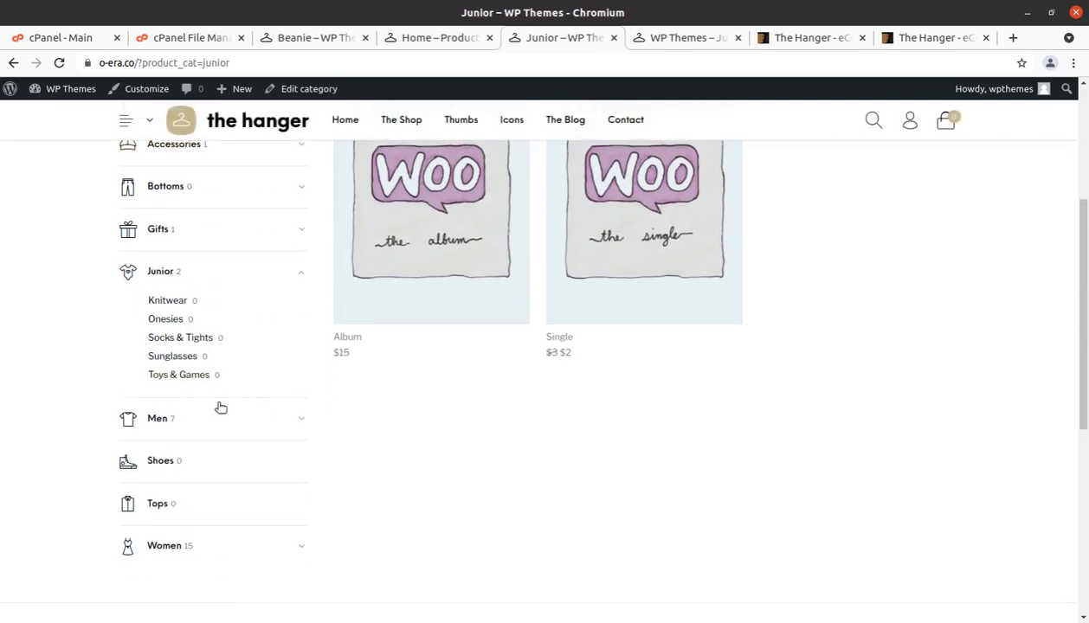
scroll(221, 407, "up", 3)
scroll(221, 407, "up", 1)
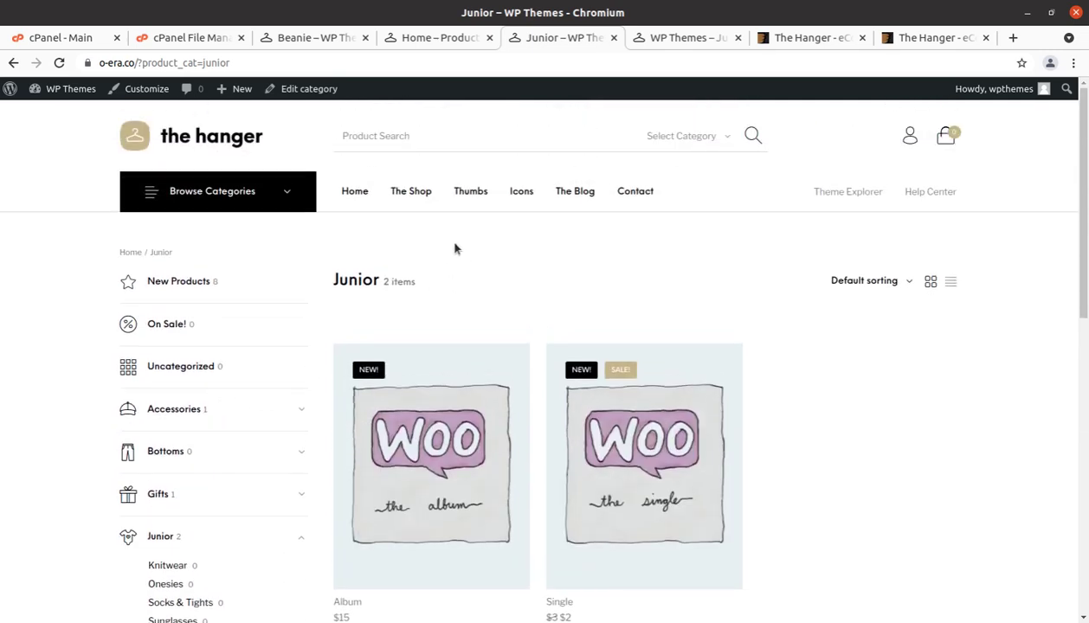
left_click(294, 411)
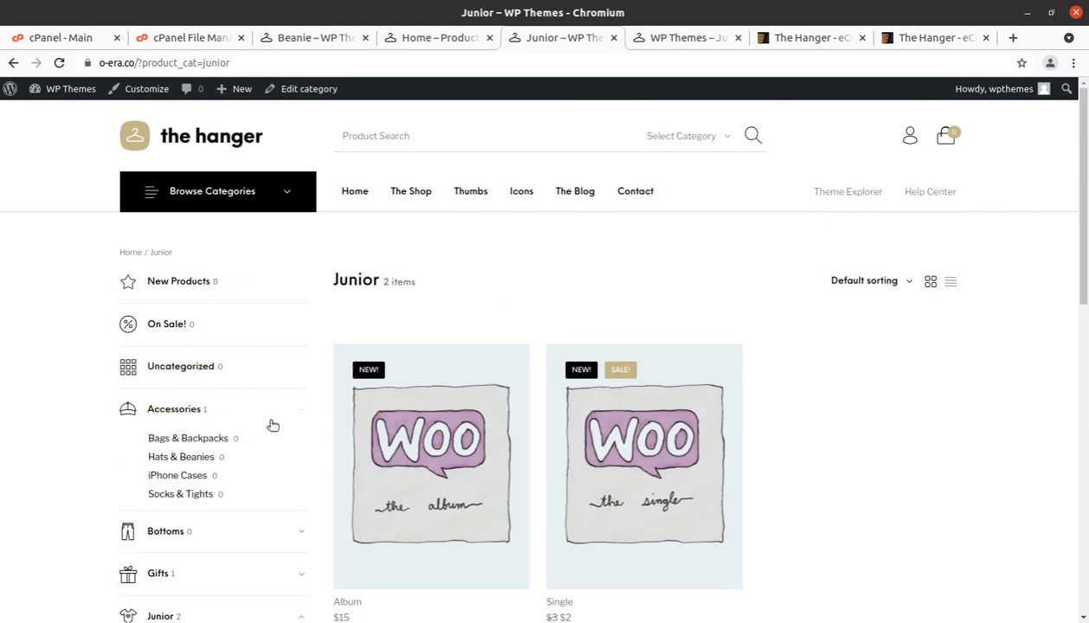
- Return to the store's home page and look over its banner and Recent Products section
scroll(198, 345, "down", 2)
left_click(179, 291)
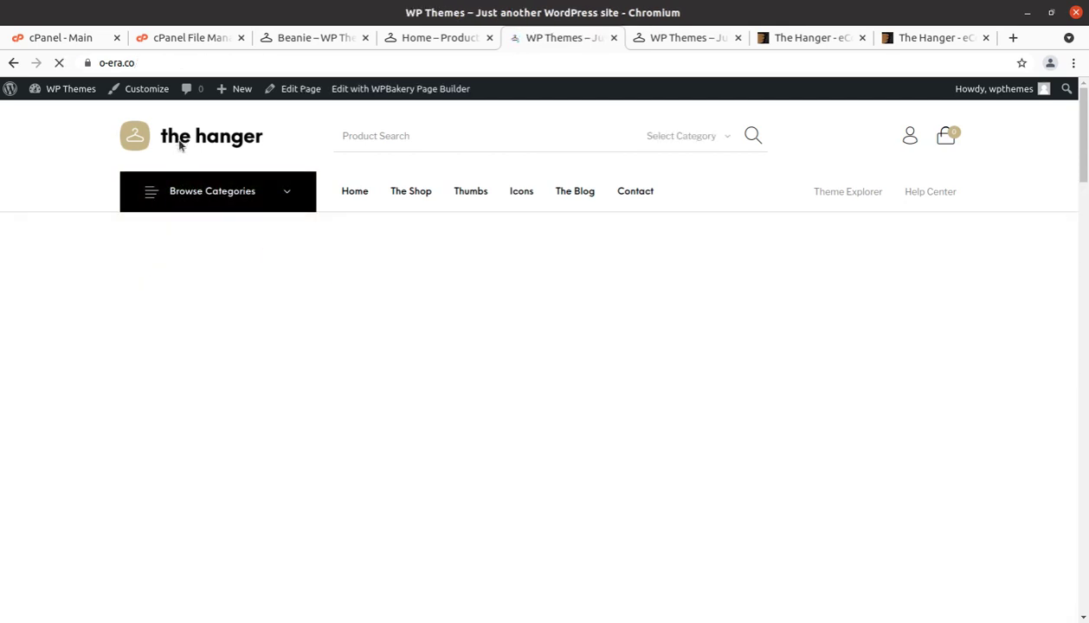
scroll(524, 361, "down", 2)
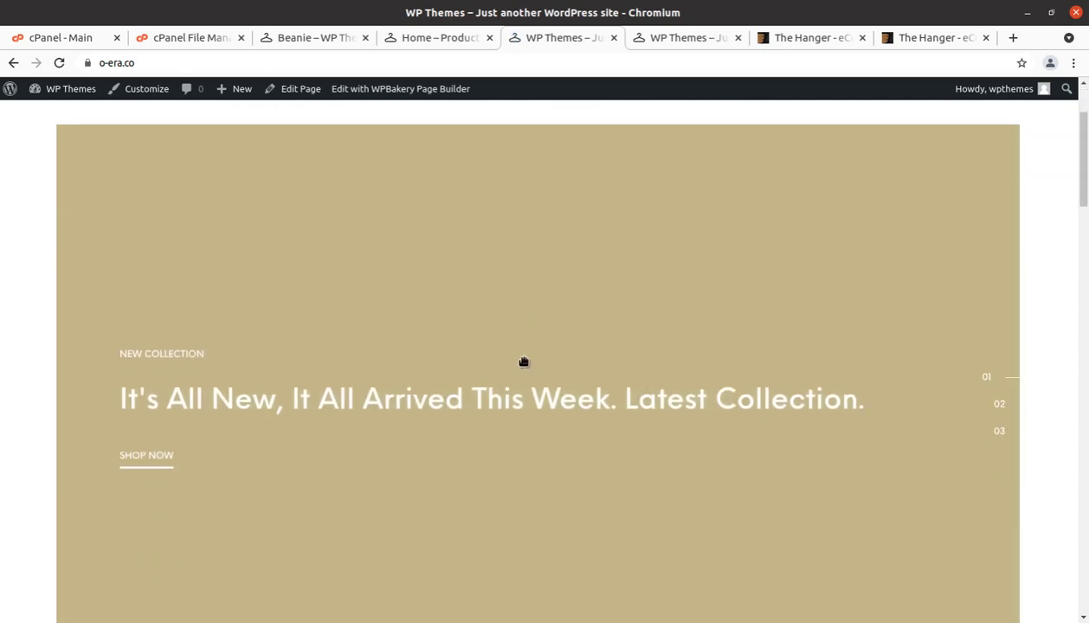
scroll(317, 435, "down", 6)
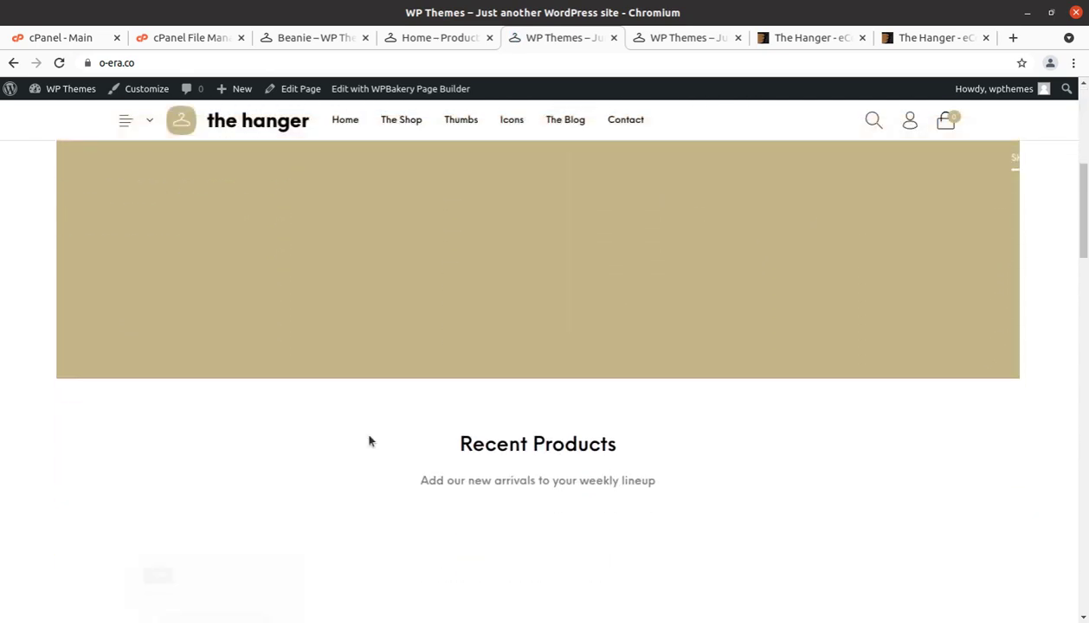
scroll(486, 413, "down", 1)
scroll(489, 422, "up", 10)
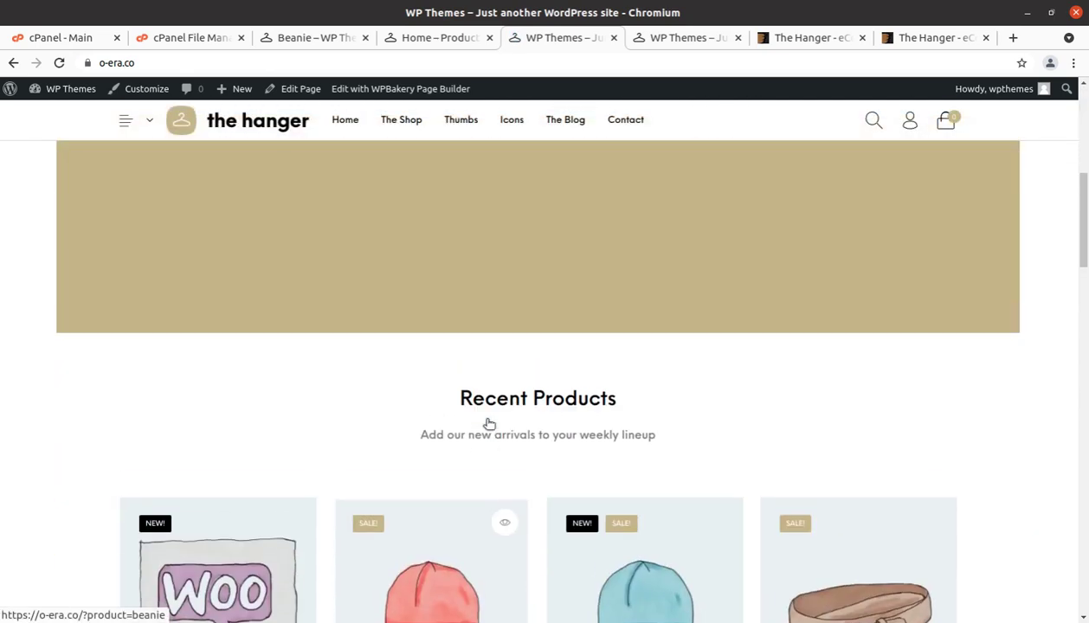
- Close the two extra storefront tabs and go from the Beanie product page to the store's home page
left_click(614, 37)
left_click(489, 37)
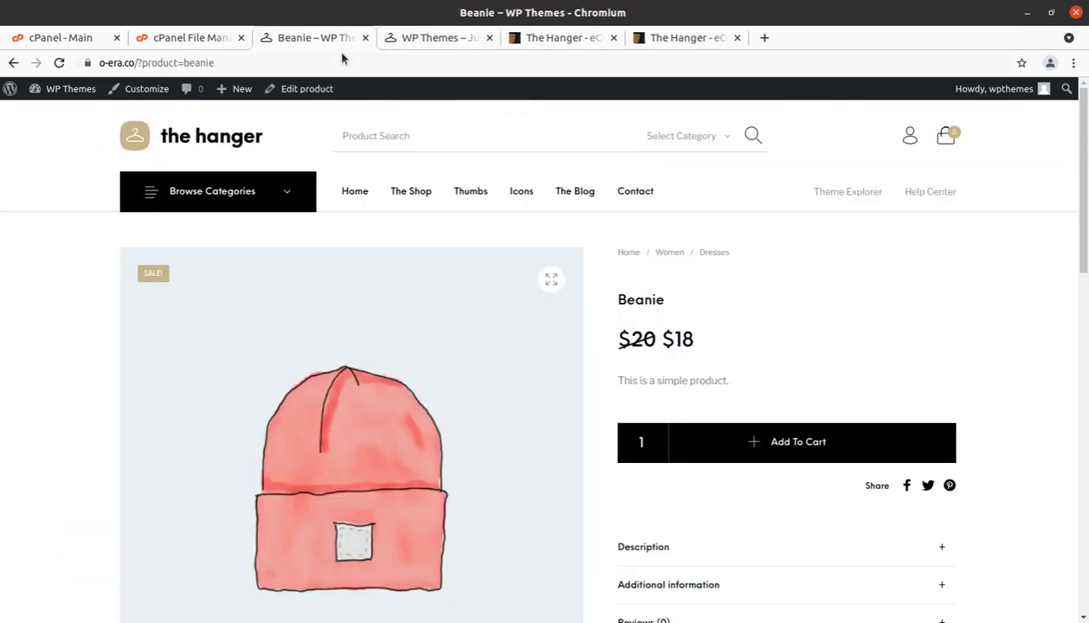
left_click(189, 145)
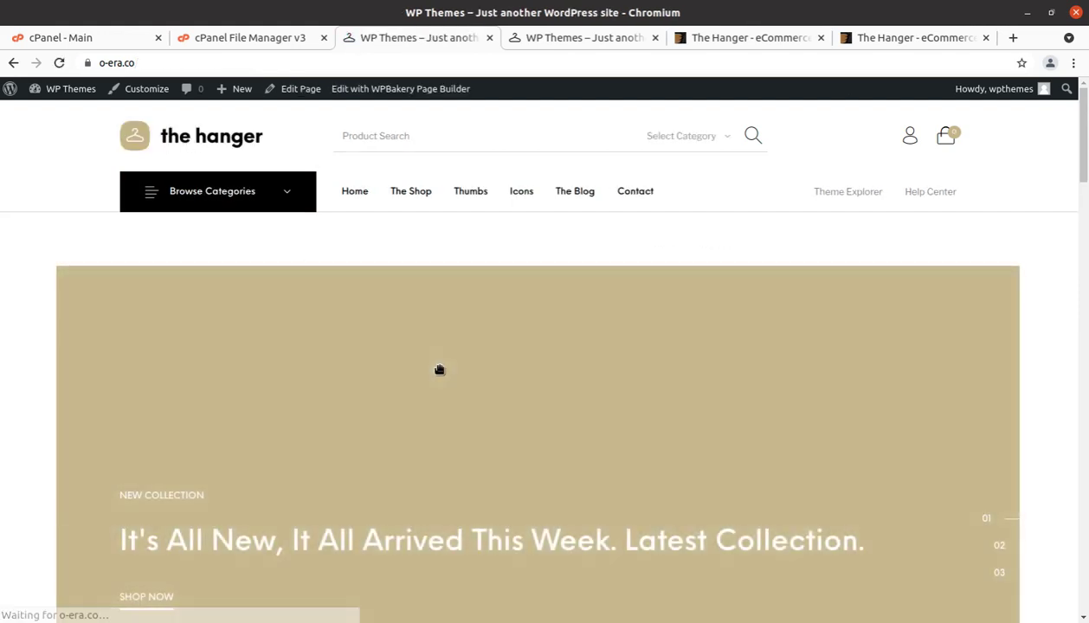
- View the second and third slides of the home page banner and look over the products below it
scroll(732, 379, "down", 2)
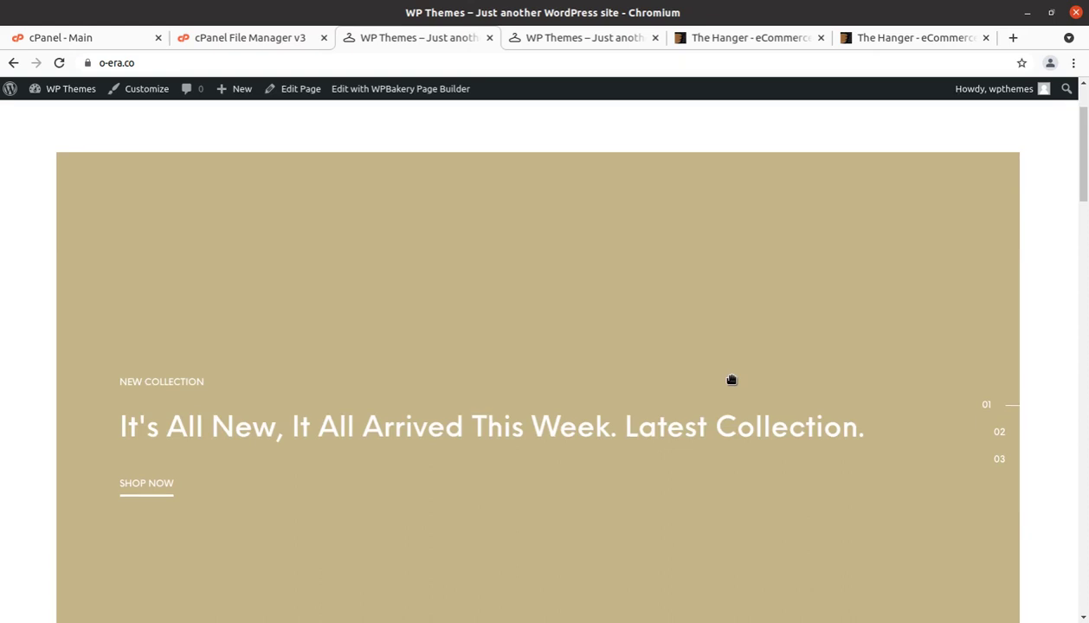
left_click(999, 433)
left_click(999, 459)
scroll(281, 428, "down", 2)
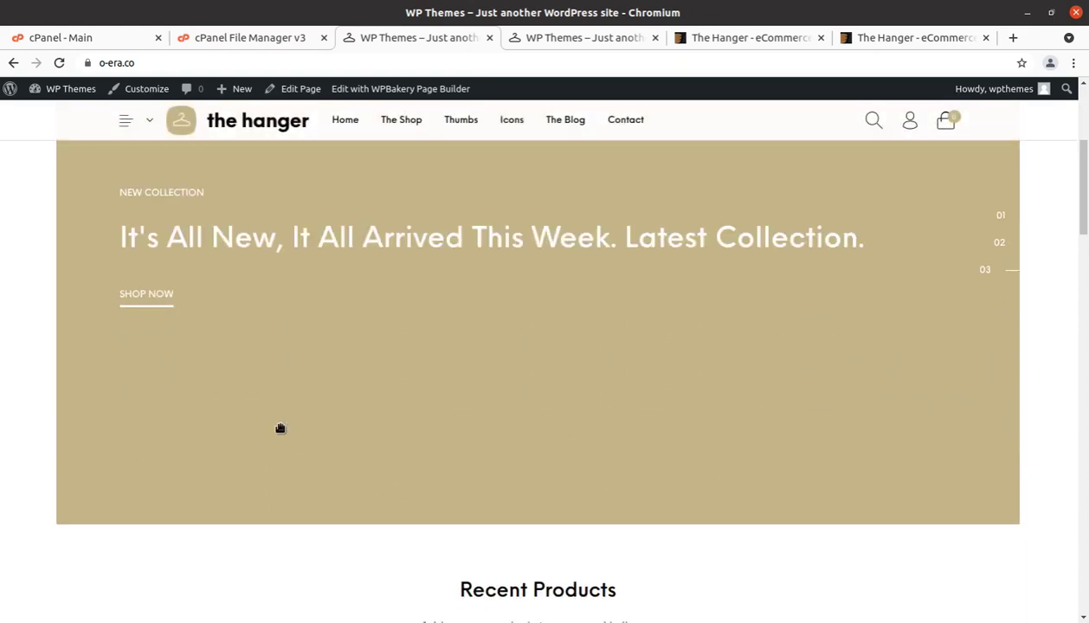
scroll(281, 428, "down", 6)
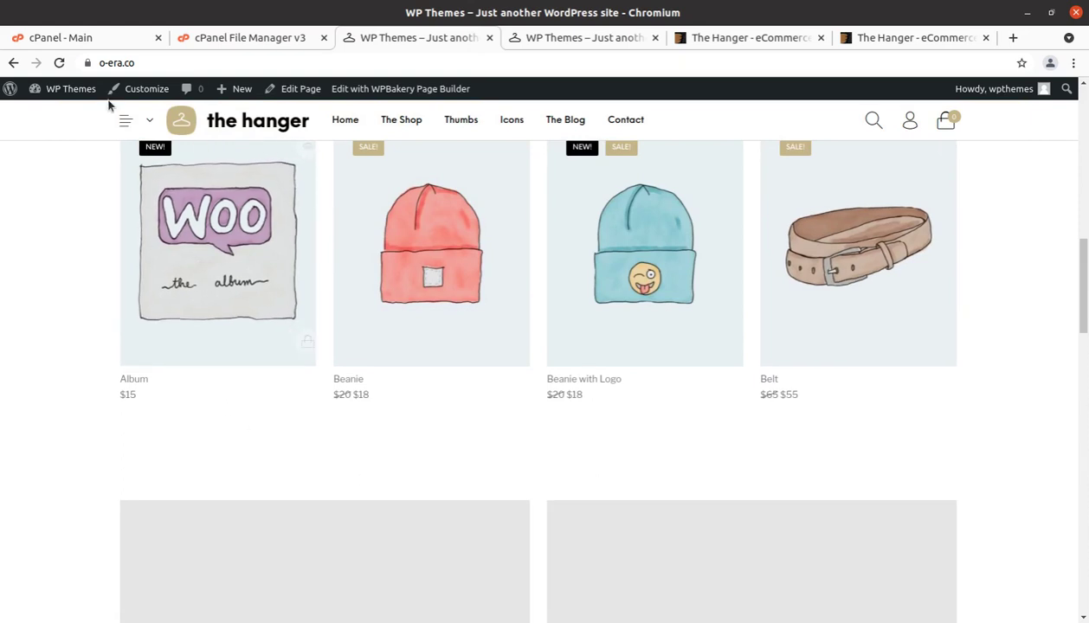
- Open the site's WordPress admin dashboard and close the old storefront tab showing the Hello world! post
mouse_move(70, 95)
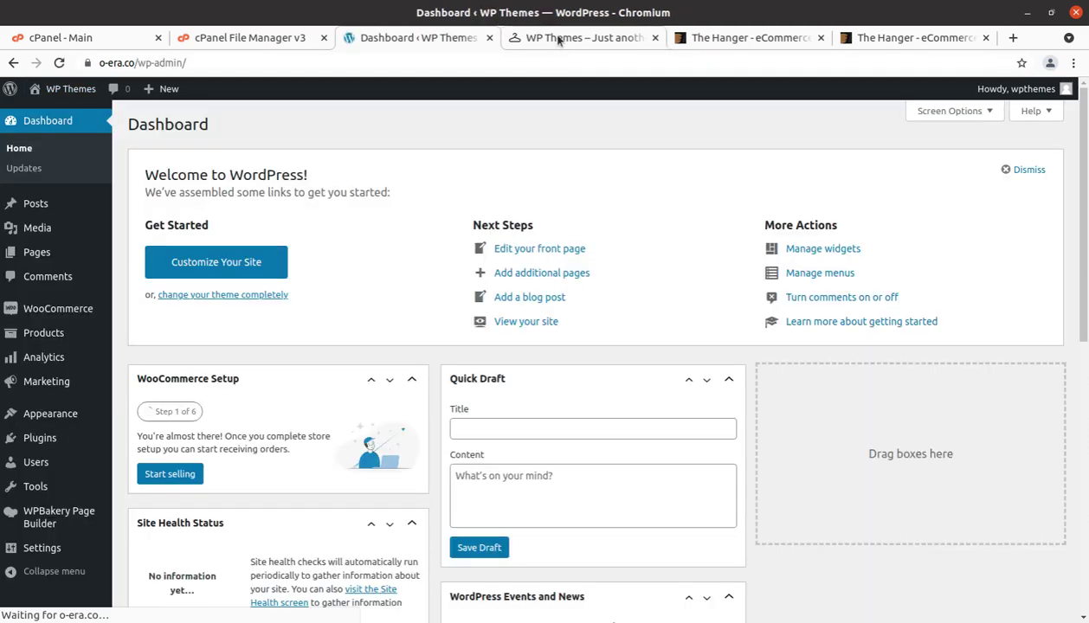
left_click(558, 41)
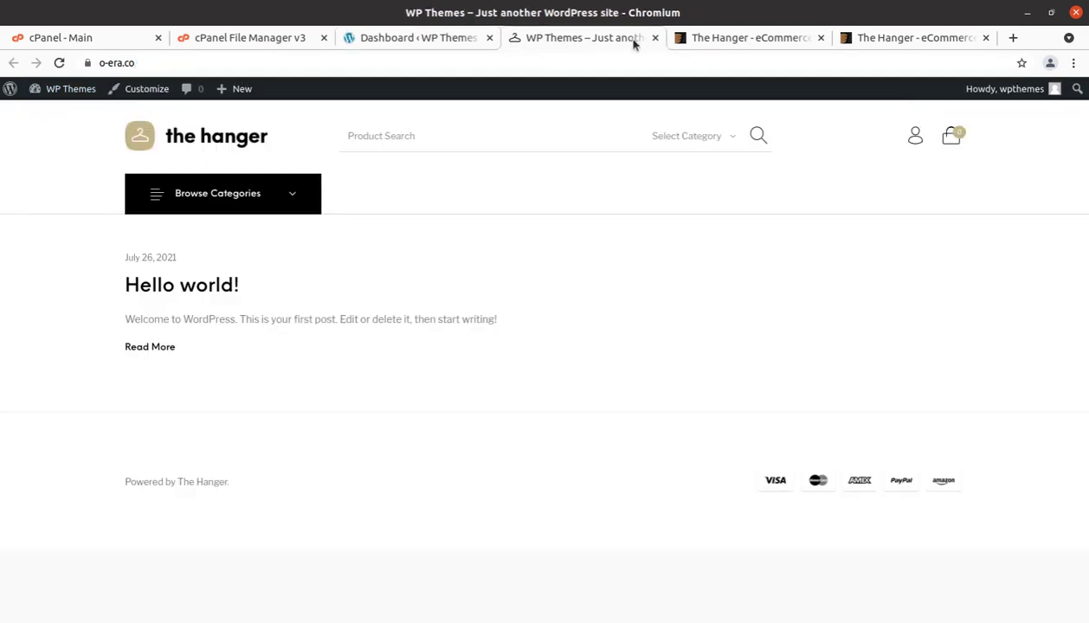
left_click(656, 40)
left_click(393, 39)
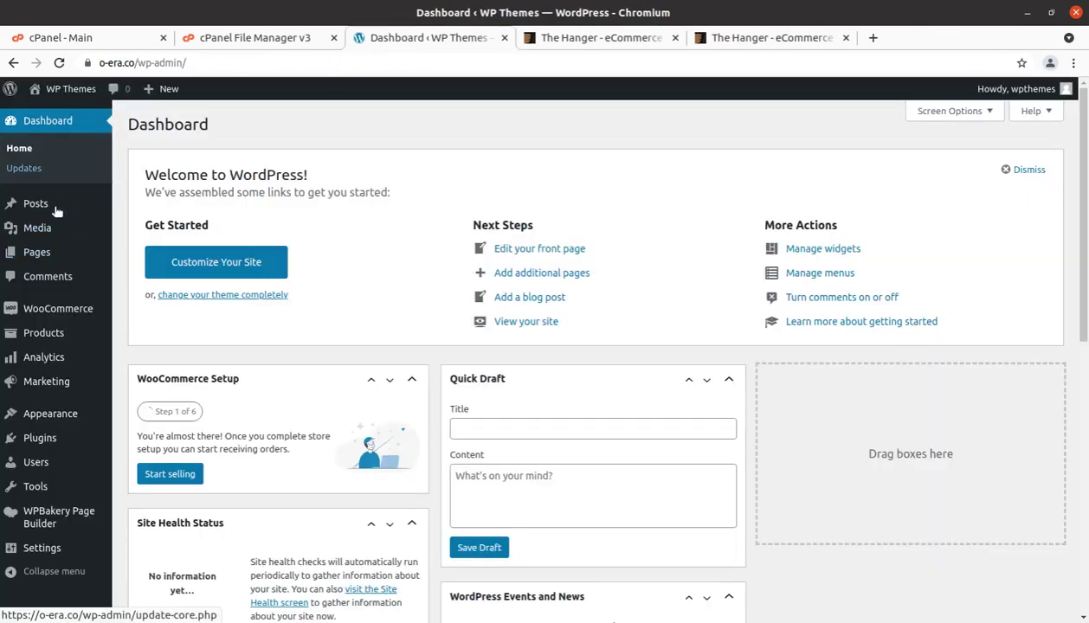
- Look over the dashboard widgets and the WordPress admin menu sections, including WooCommerce, Users and WPBakery Page Builder
scroll(65, 429, "down", 1)
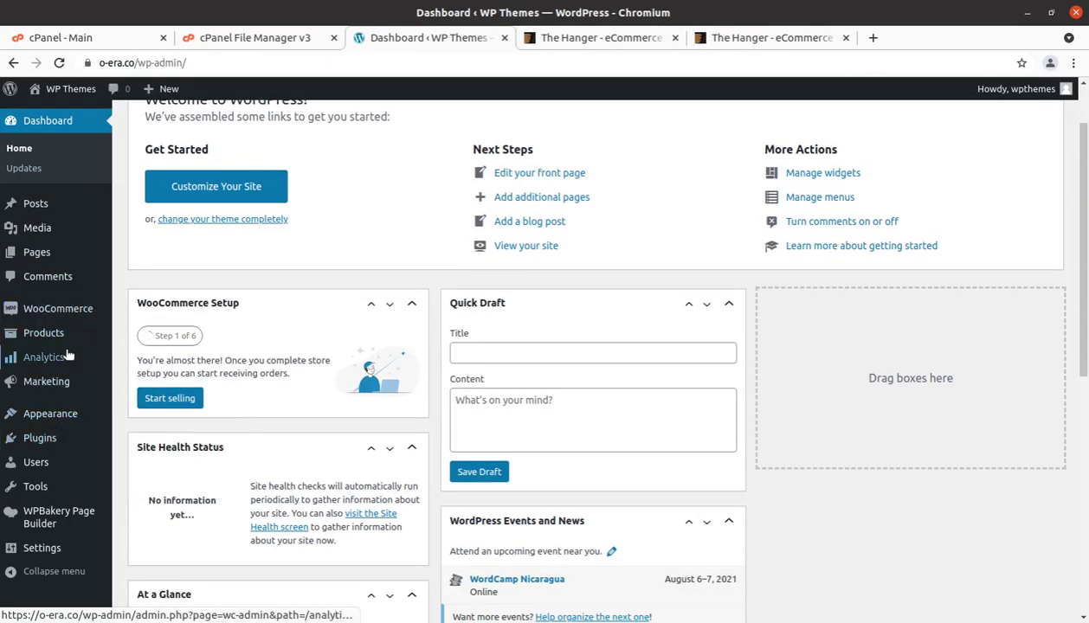
mouse_move(52, 317)
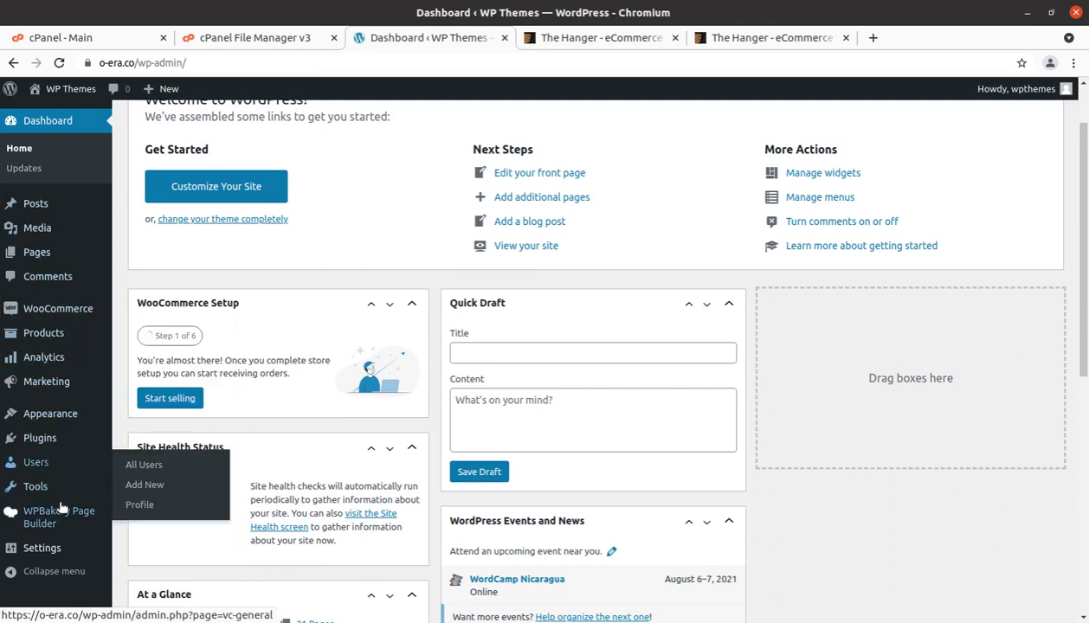
scroll(56, 517, "down", 1)
mouse_move(55, 523)
scroll(60, 459, "up", 2)
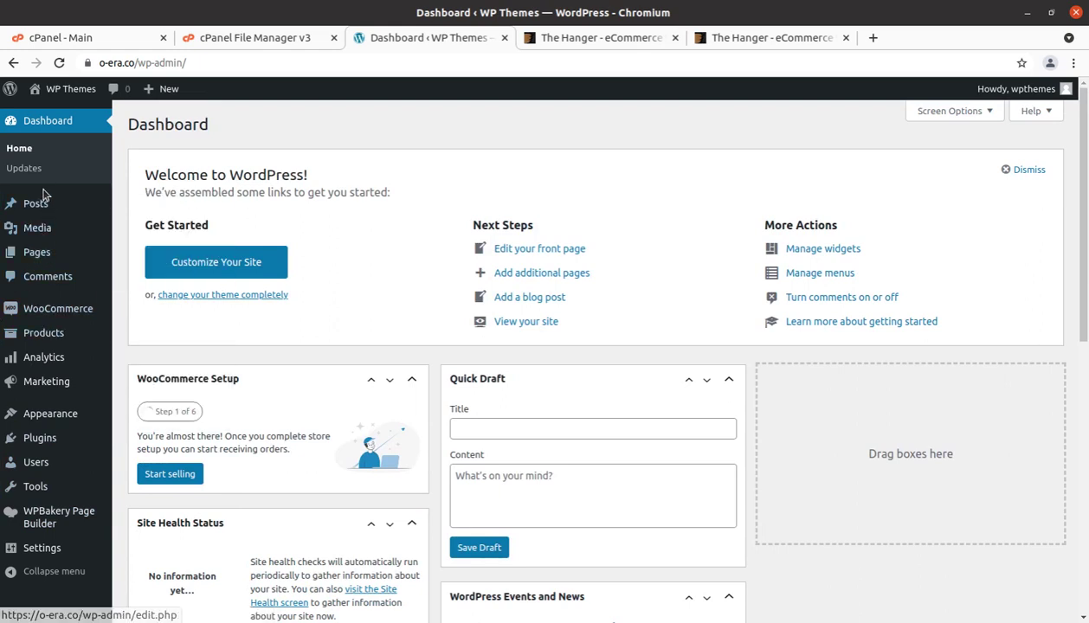
- Open the theme Customizer and review the WooCommerce hooks for Shop Archives, including Before Main Content, and for Product Page
mouse_move(47, 416)
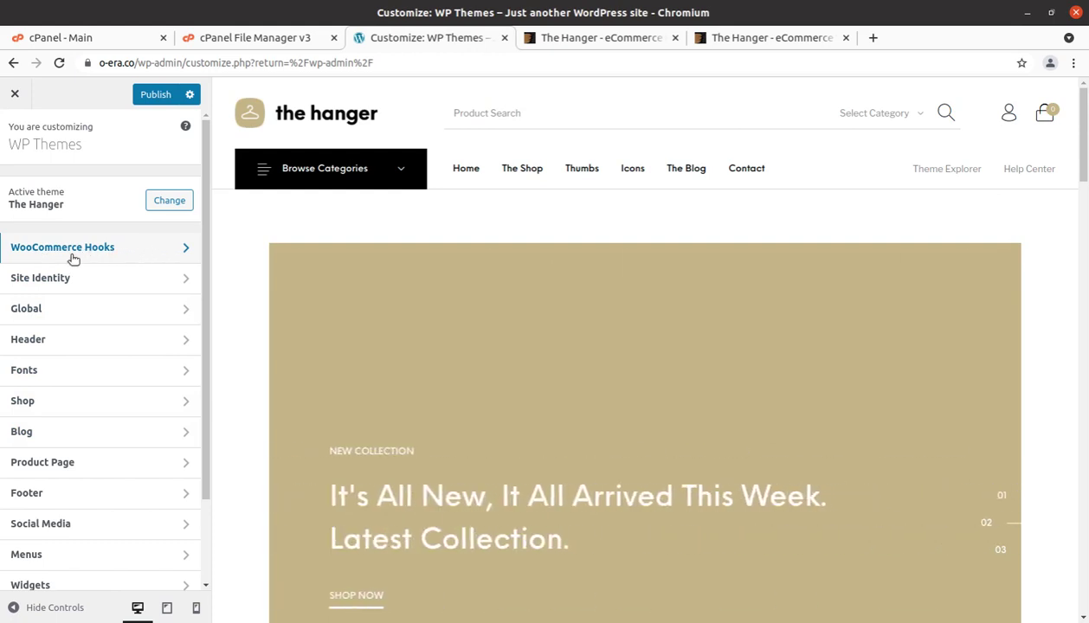
left_click(132, 251)
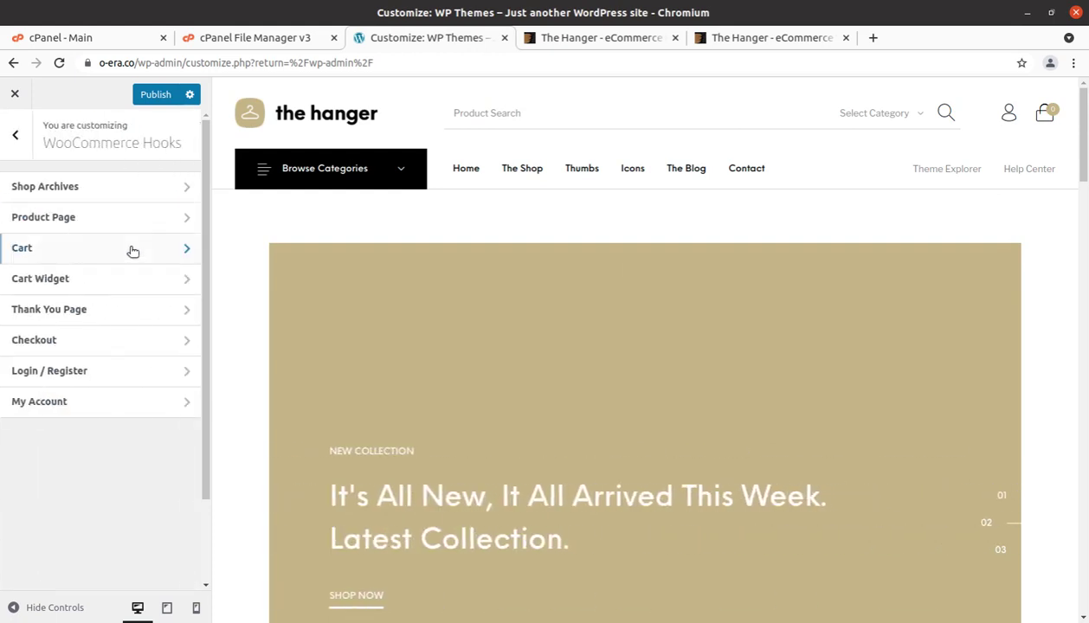
left_click(119, 193)
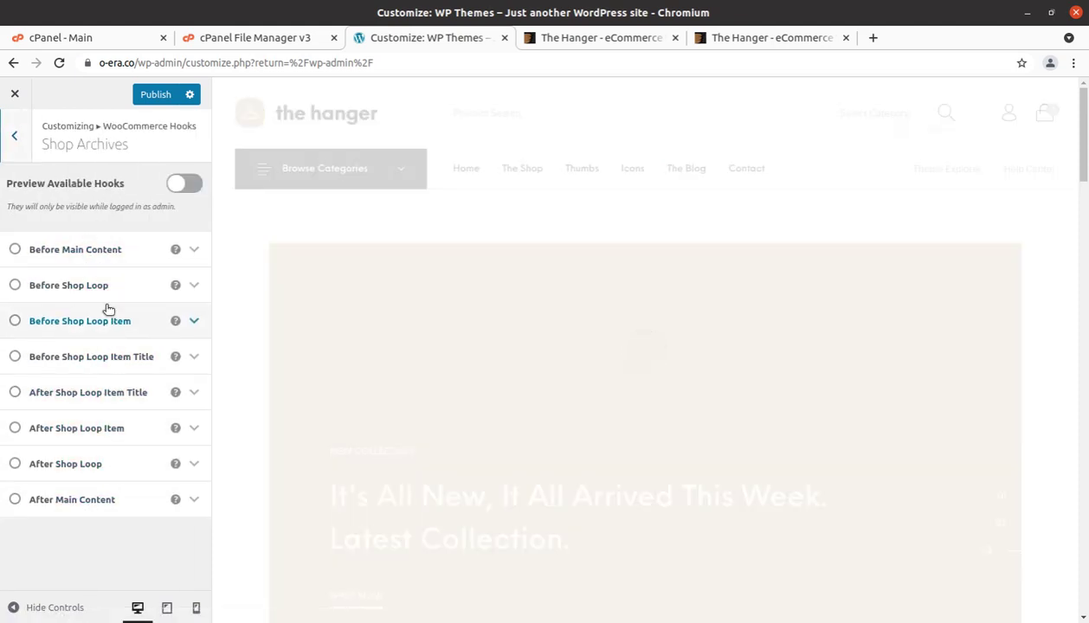
left_click(193, 252)
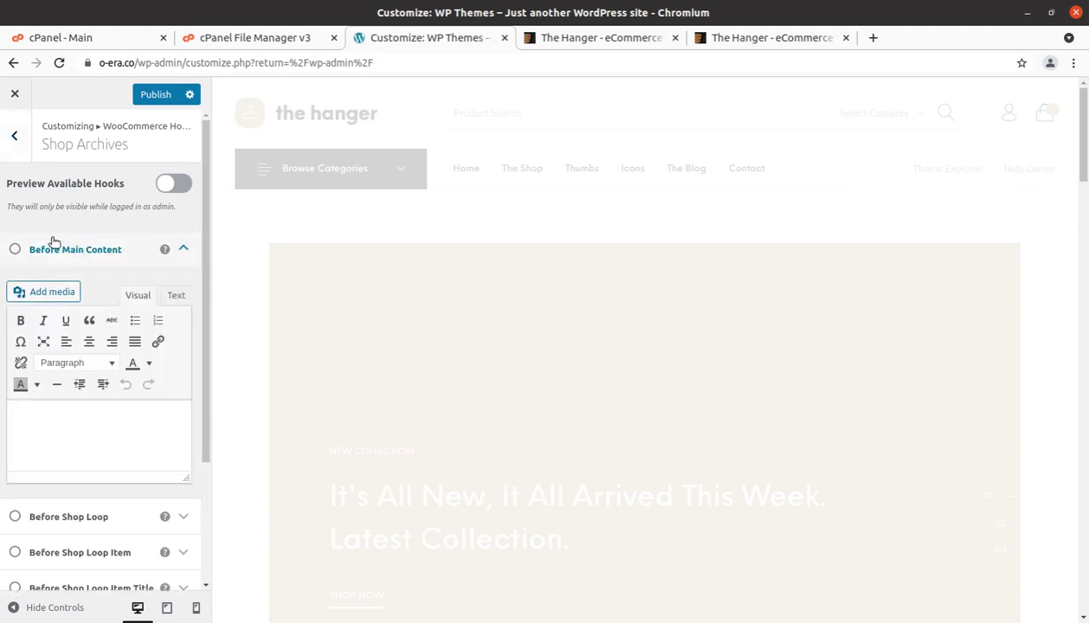
left_click(15, 136)
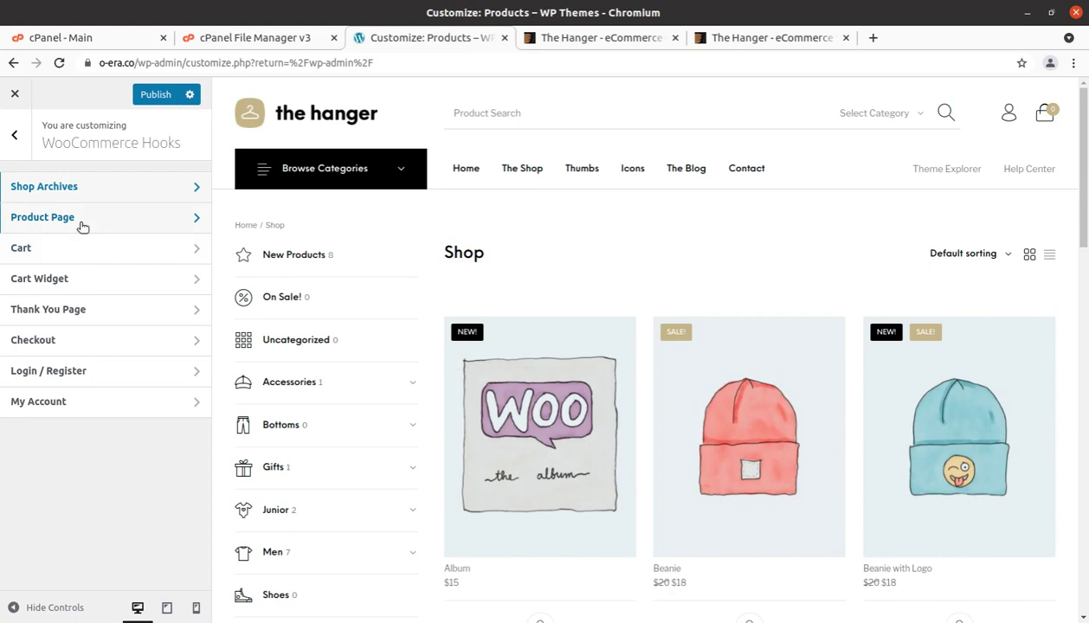
left_click(81, 222)
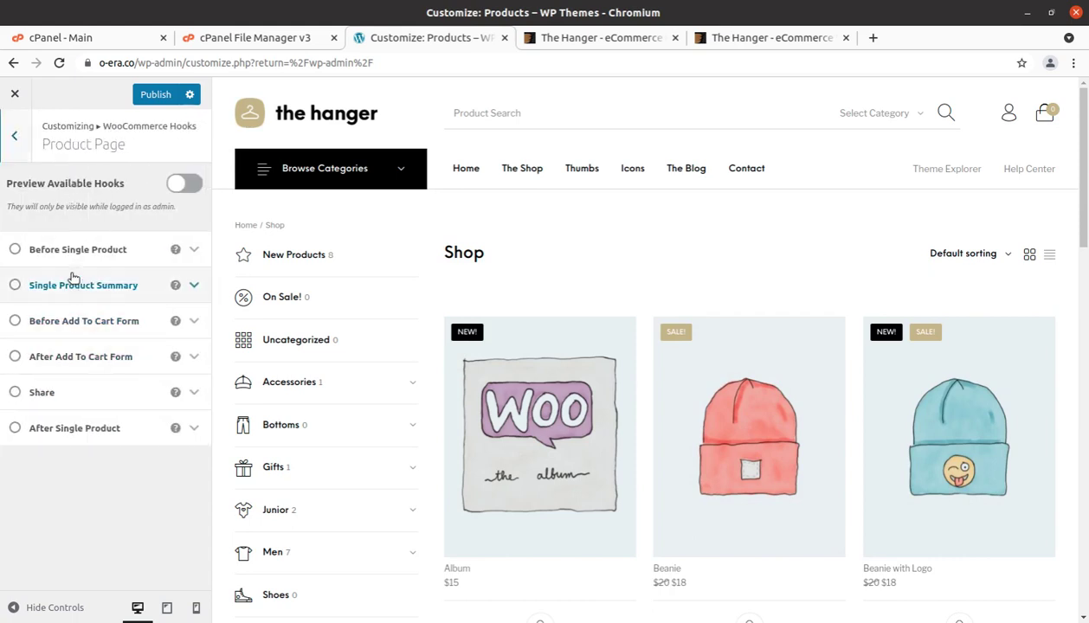
left_click(15, 136)
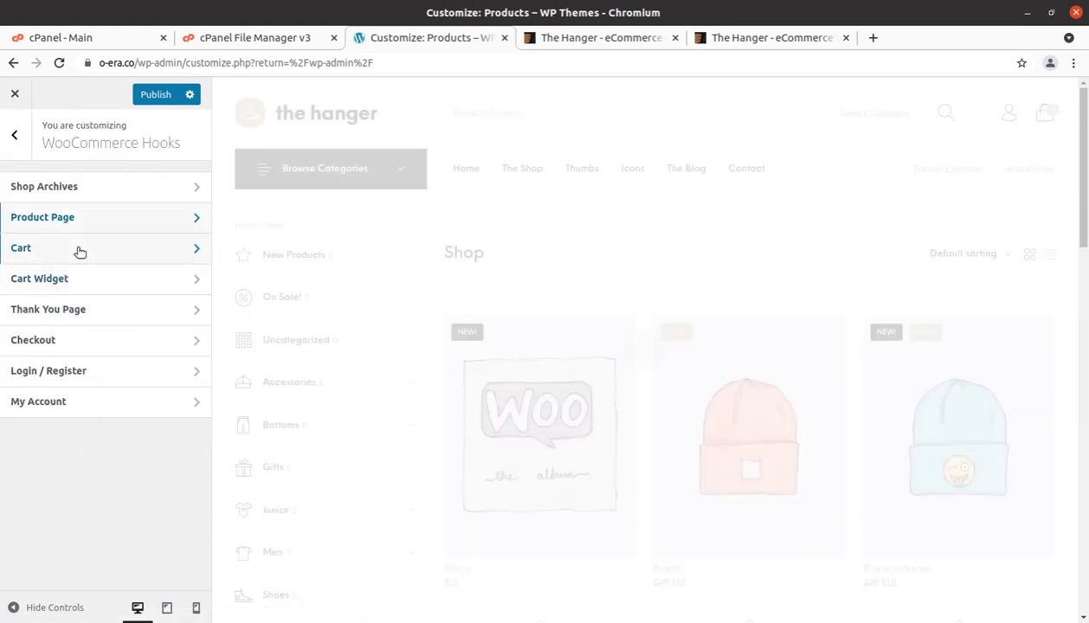
- Examine the Thank You hook and its content editor in the Thank You Page hooks, then return to the WooCommerce Hooks list
left_click(95, 313)
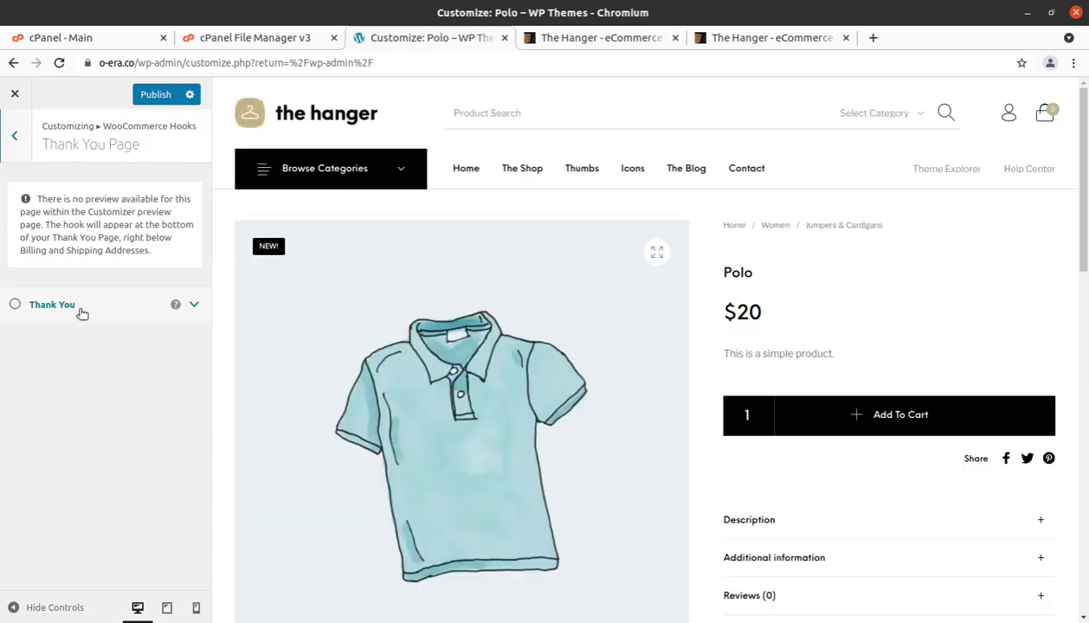
left_click(193, 304)
left_click(13, 310)
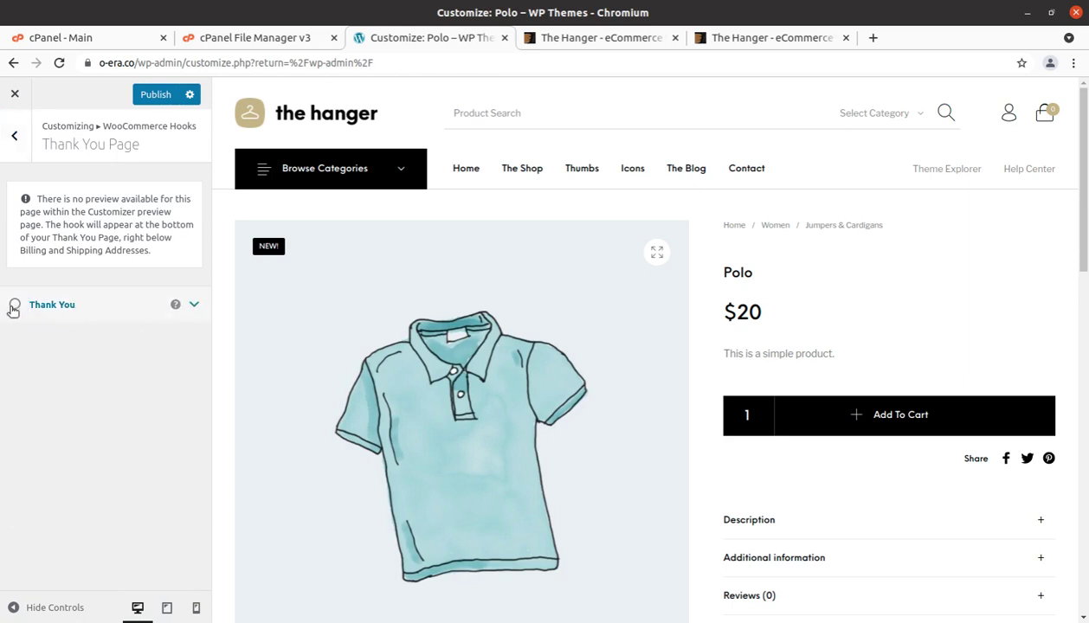
left_click(14, 309)
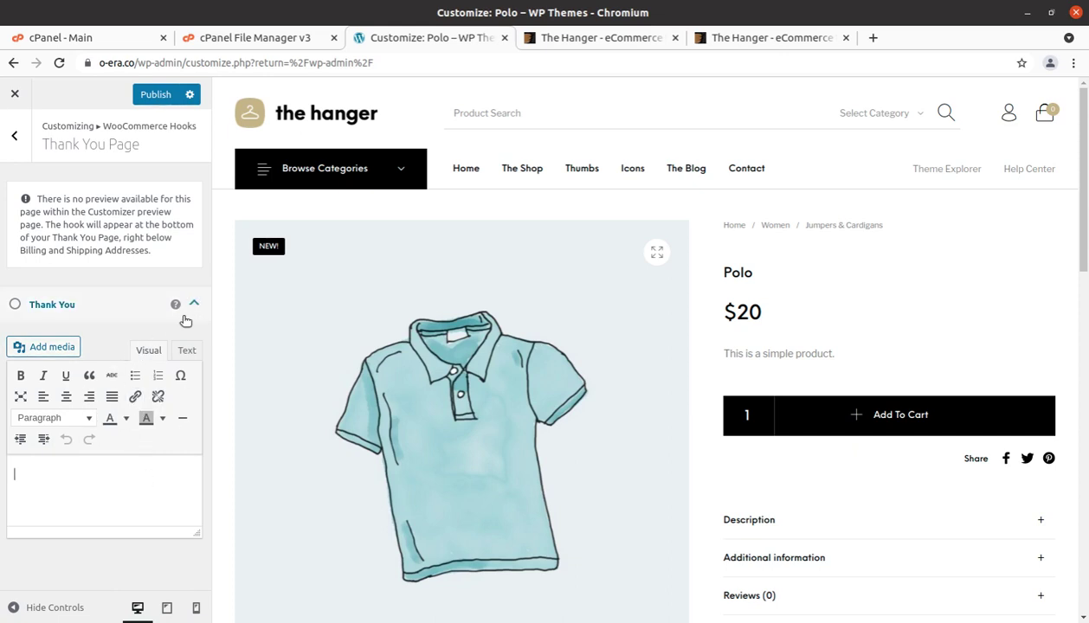
left_click(14, 138)
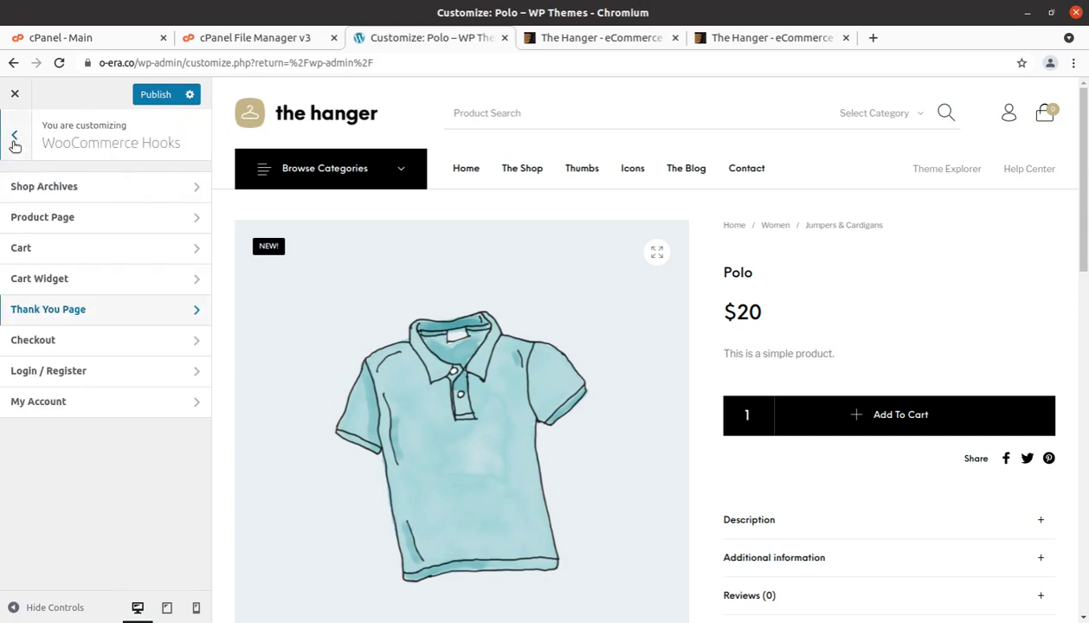
- Review the Checkout hooks, expanding the Before Checkout Form and Before Checkout Billing Form editors
left_click(104, 351)
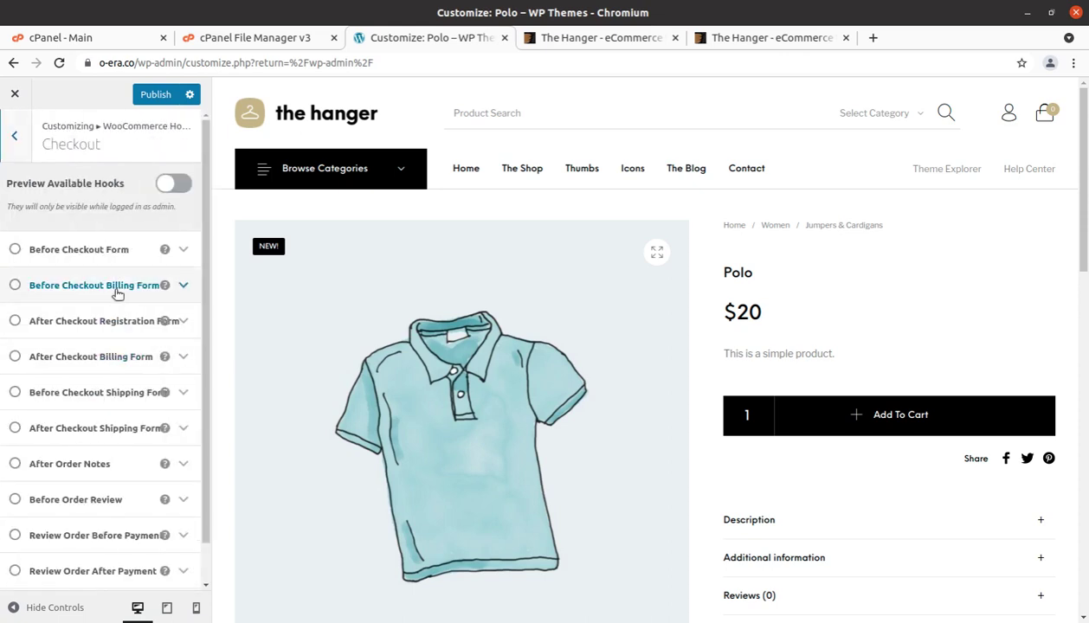
scroll(130, 303, "down", 1)
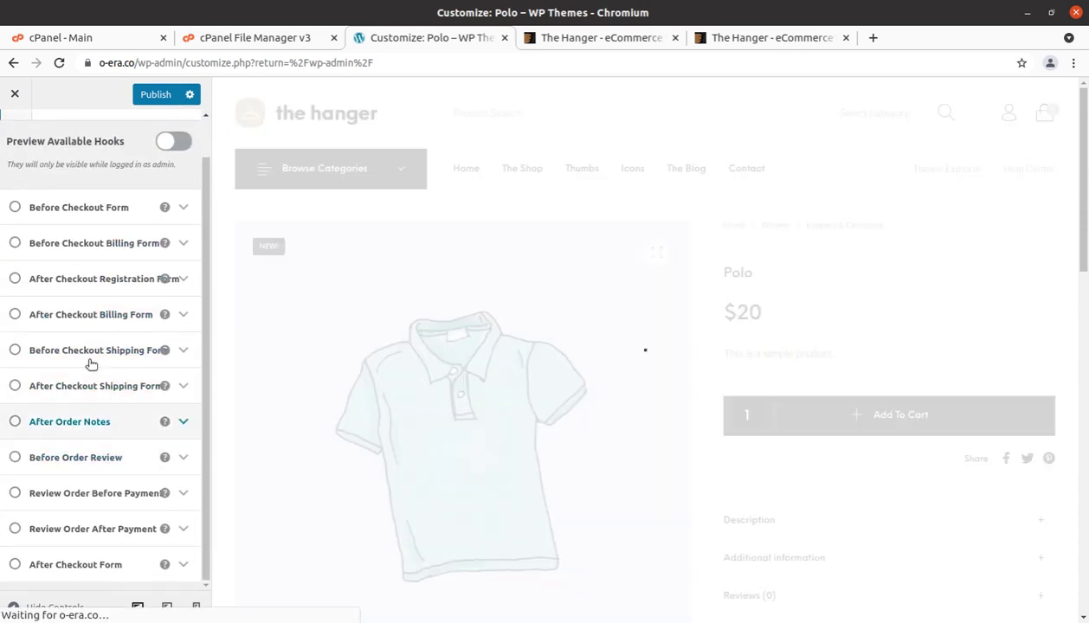
left_click(92, 209)
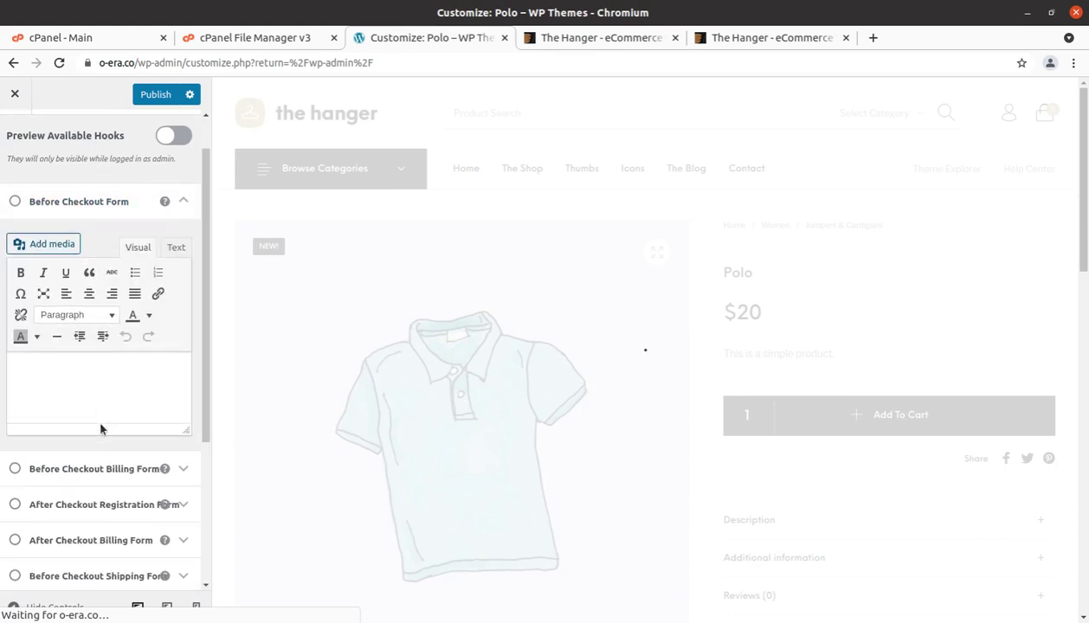
scroll(99, 428, "down", 2)
left_click(97, 366)
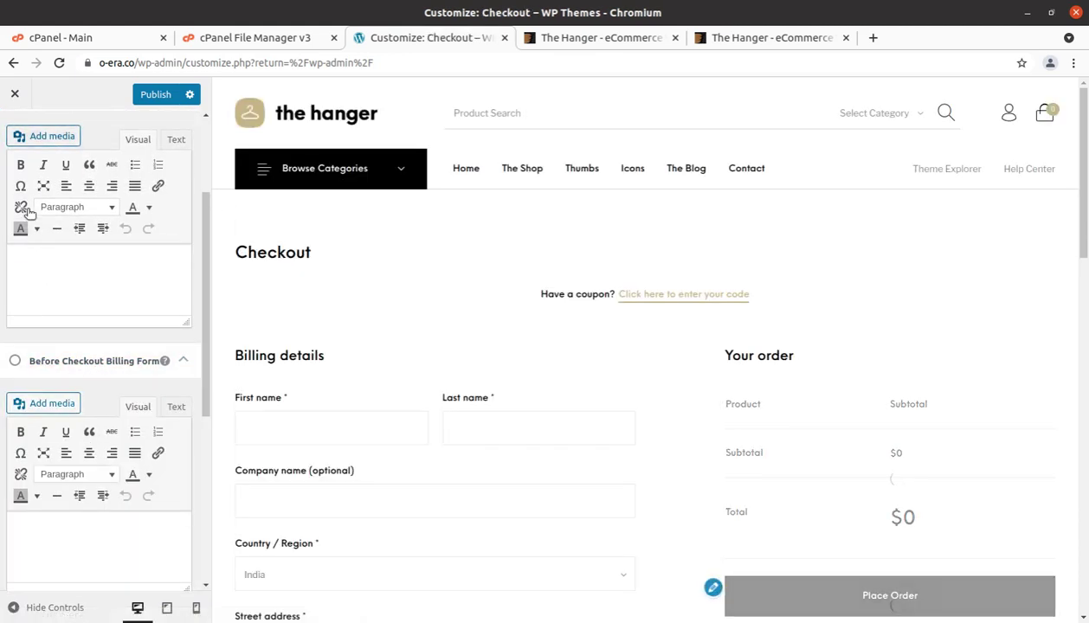
scroll(75, 249, "up", 2)
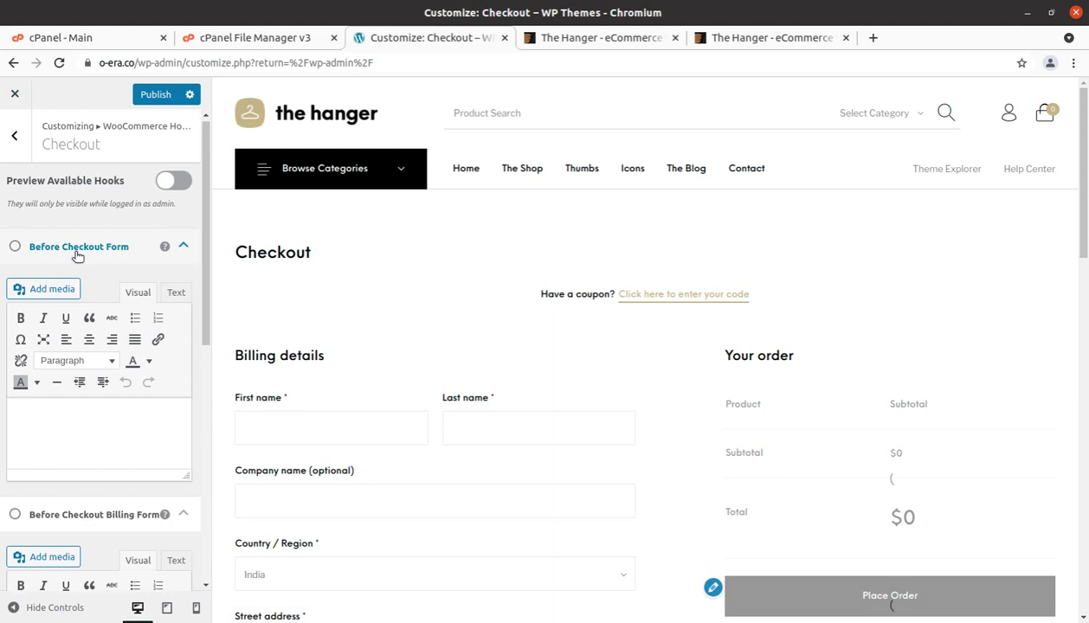
left_click(14, 135)
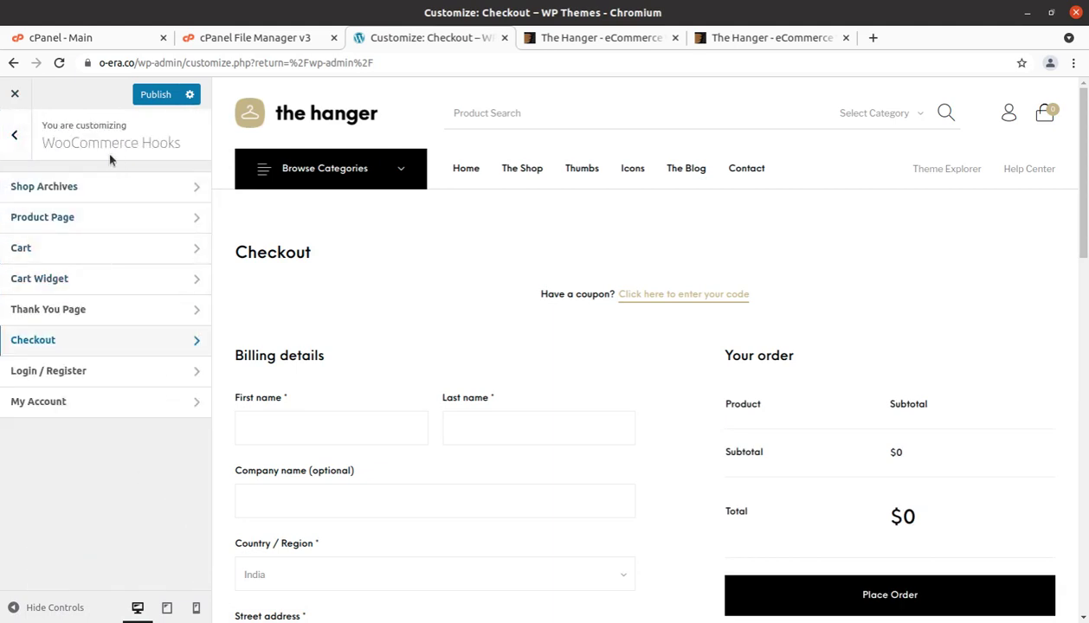
- Review the Login / Register and My Account hooks, and return to the Customizer's main settings list
left_click(112, 381)
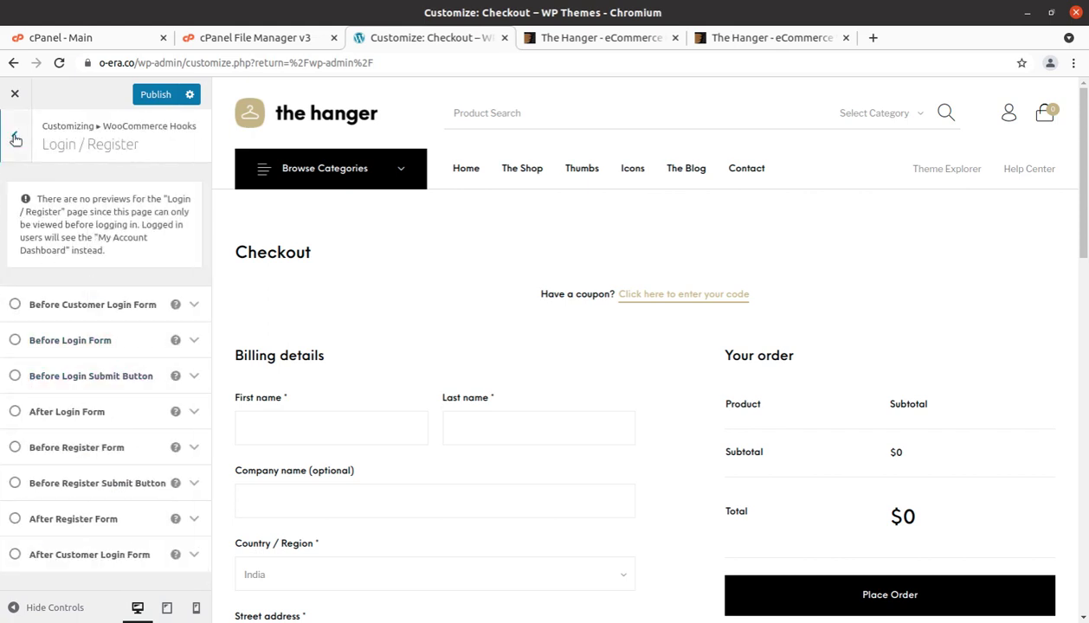
left_click(15, 139)
left_click(95, 403)
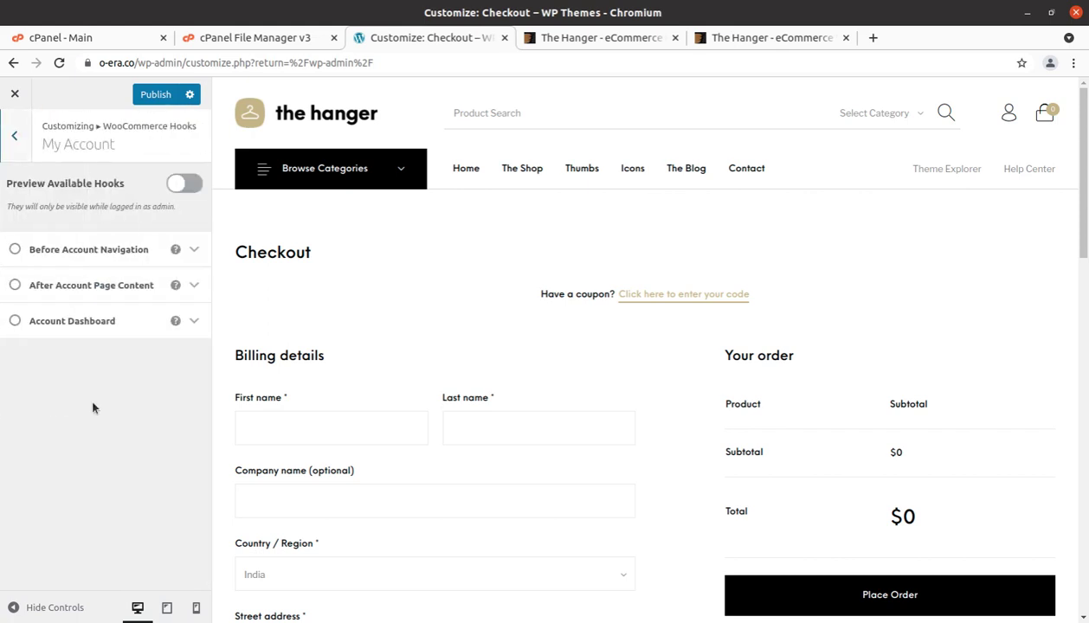
left_click(16, 139)
left_click(15, 138)
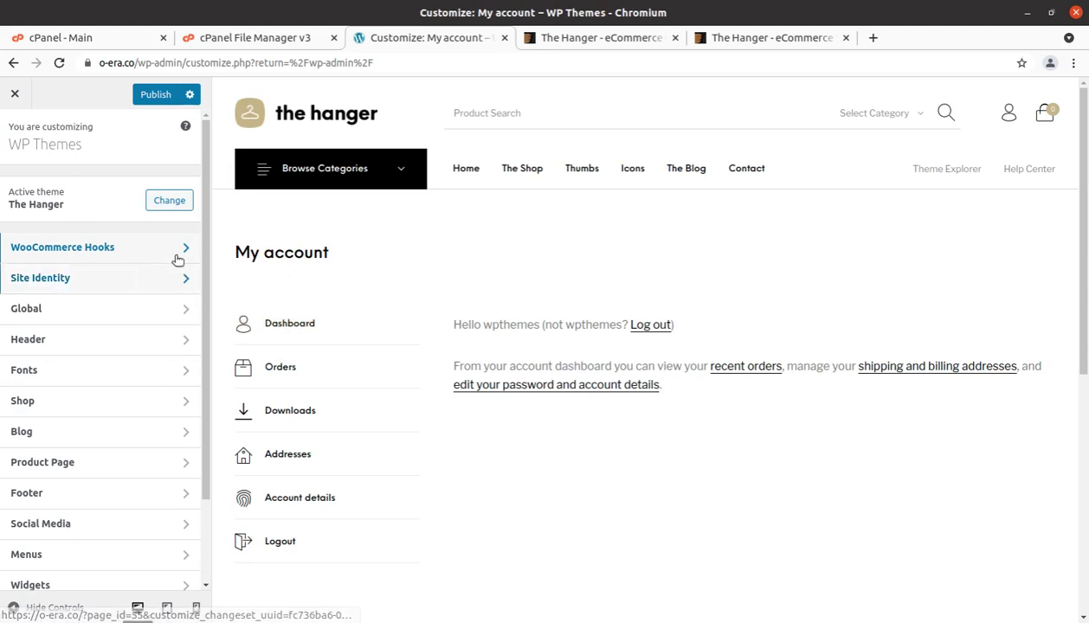
- Review the Site Identity section and the Global settings for site width, content layout and colors, then return to the main settings list
left_click(56, 281)
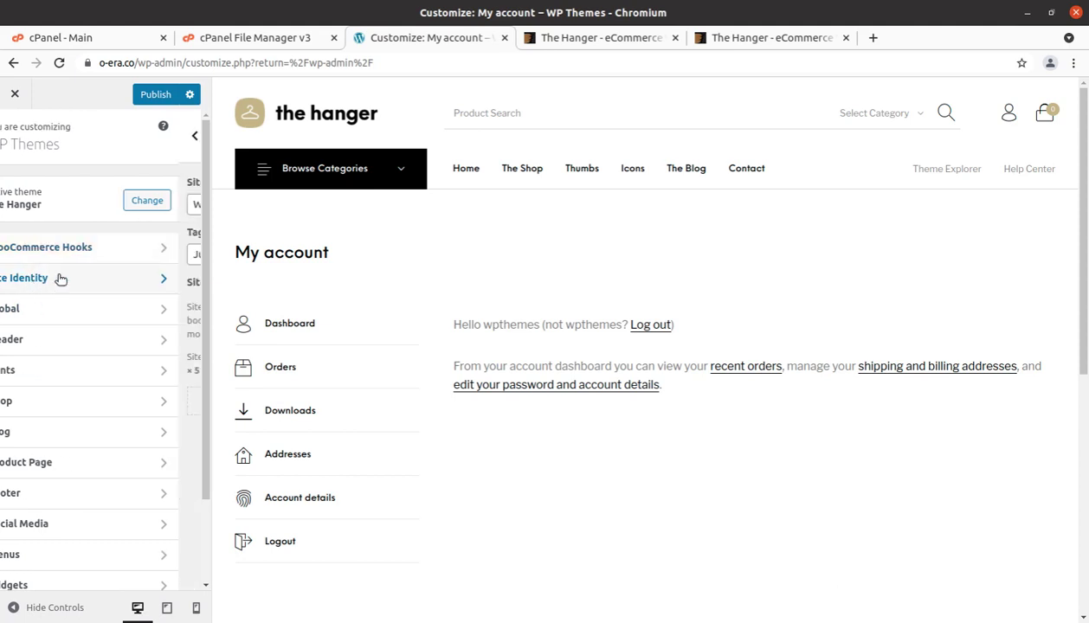
left_click(14, 135)
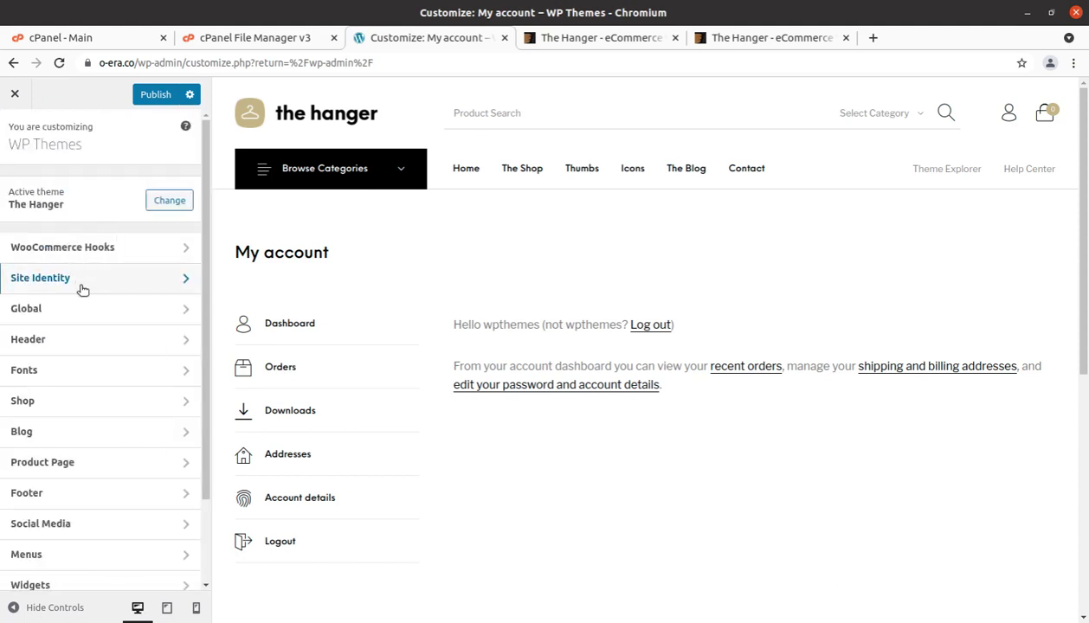
left_click(77, 310)
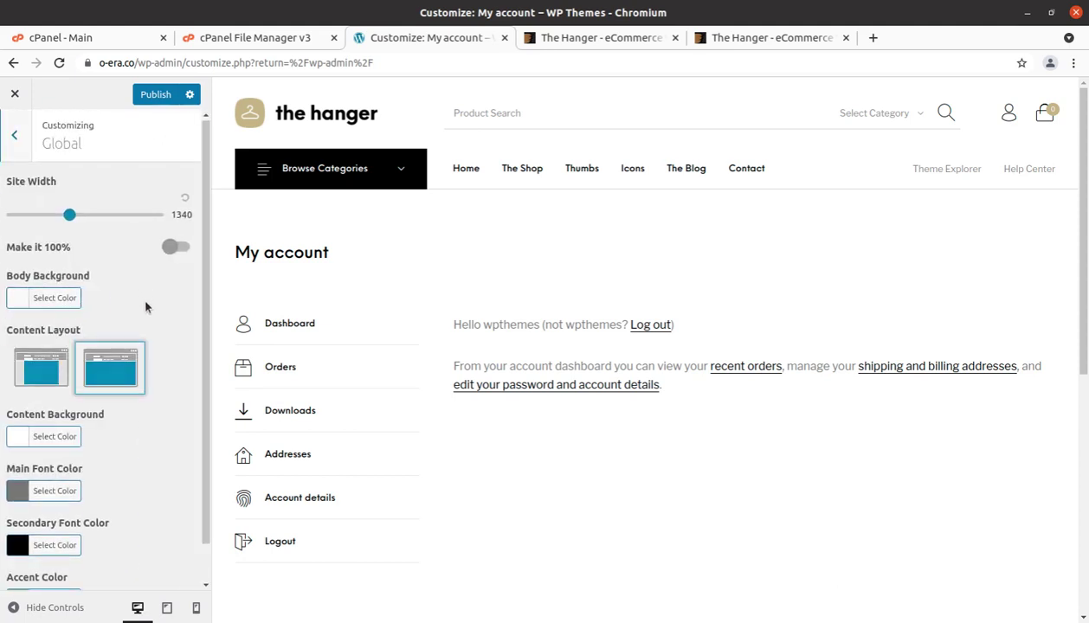
scroll(121, 363, "down", 1)
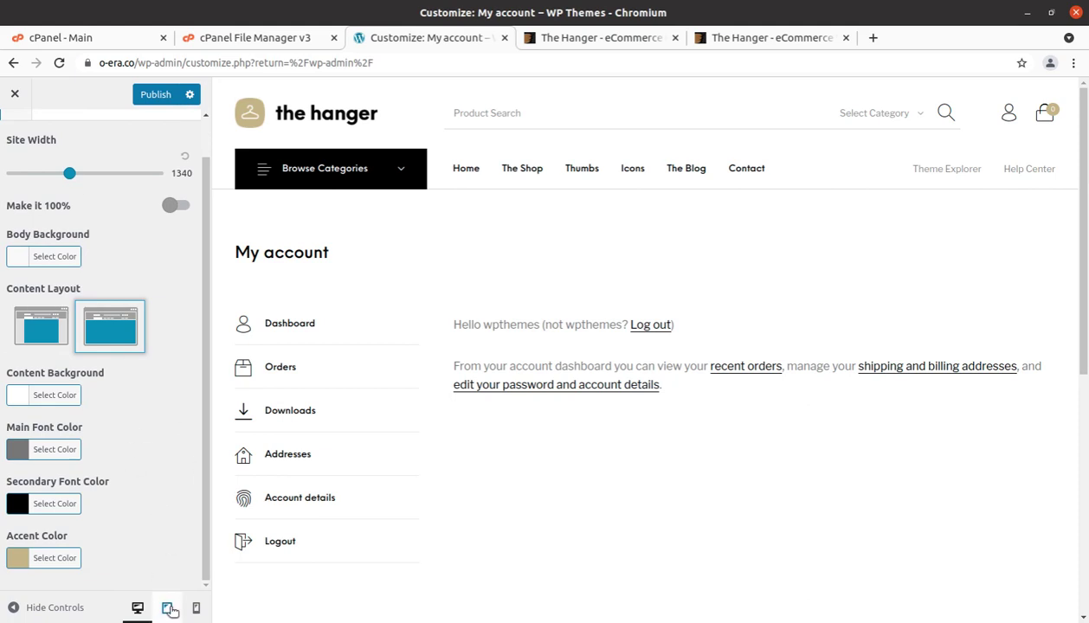
scroll(91, 261, "up", 1)
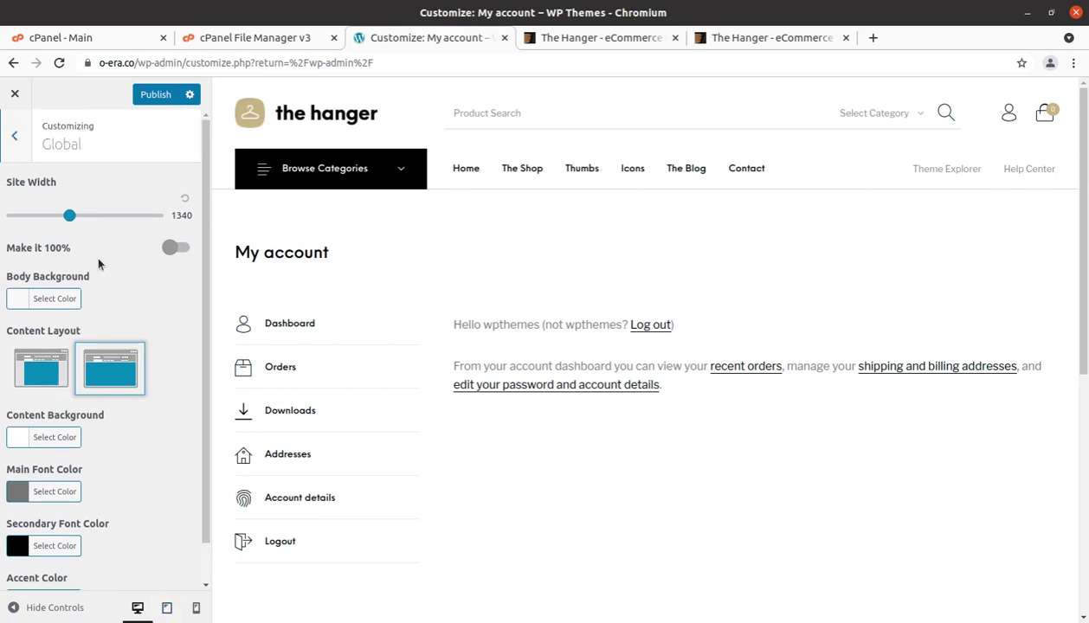
left_click(16, 136)
- Review the Header options for Settings, Logo and Icons, returning to the Header list after each
left_click(84, 346)
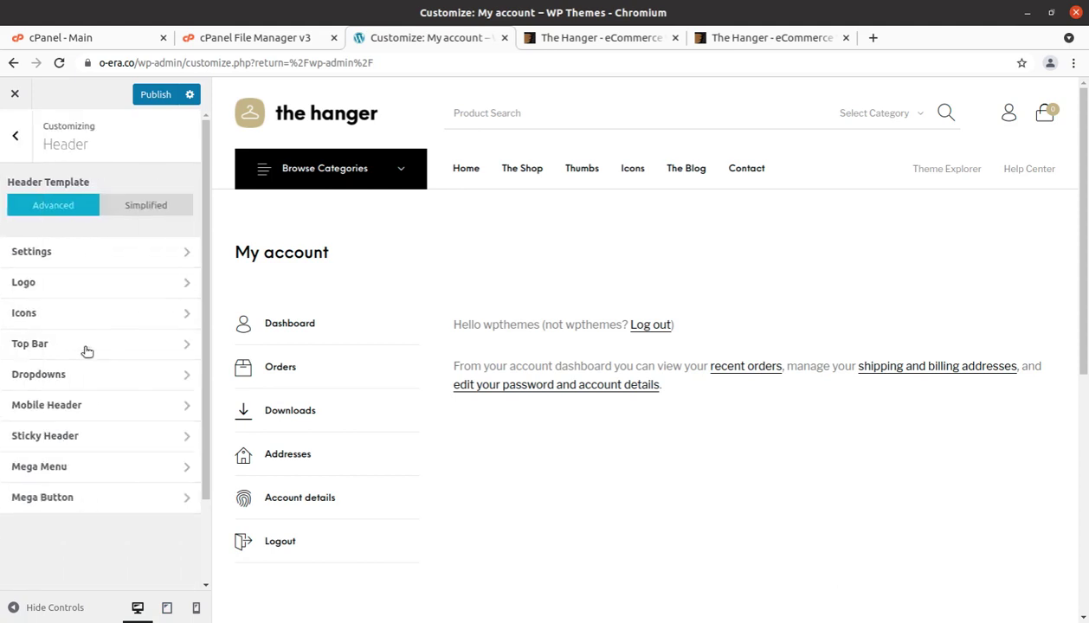
left_click(71, 253)
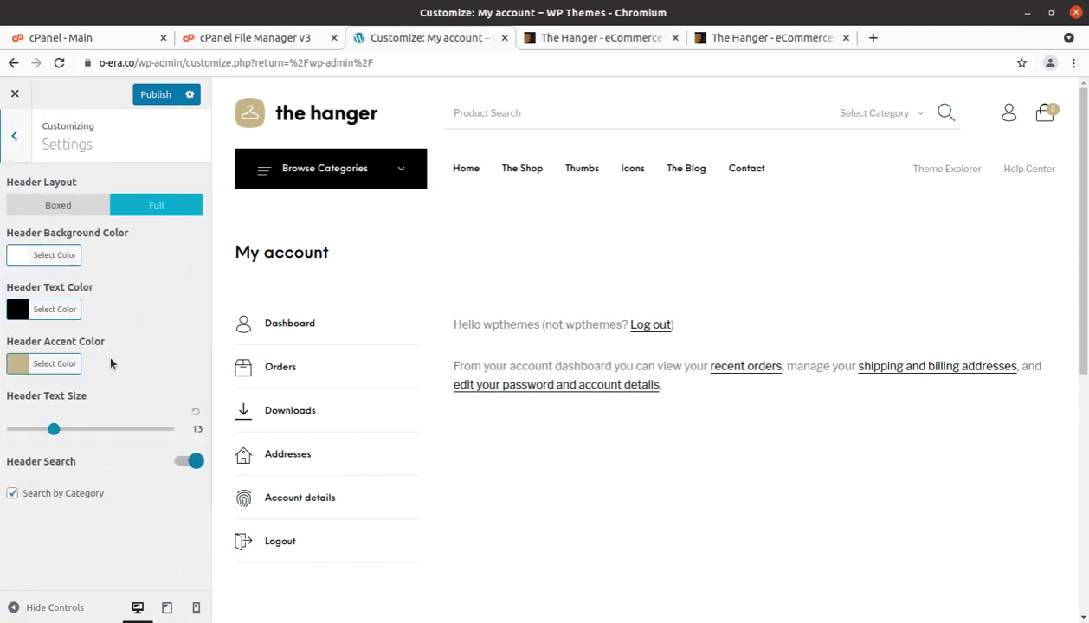
left_click(14, 137)
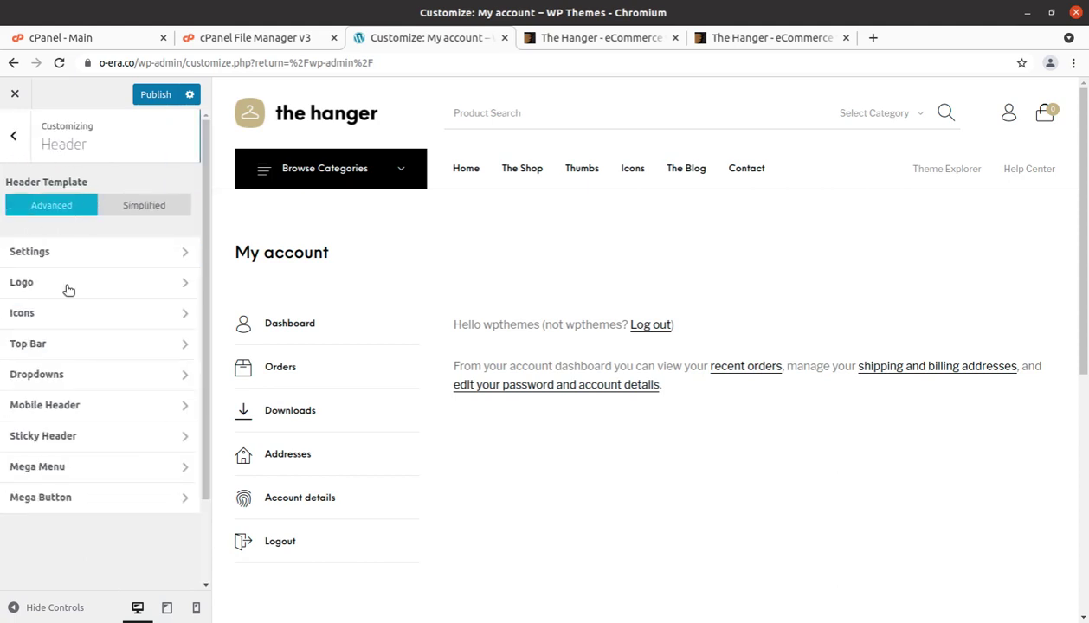
left_click(71, 284)
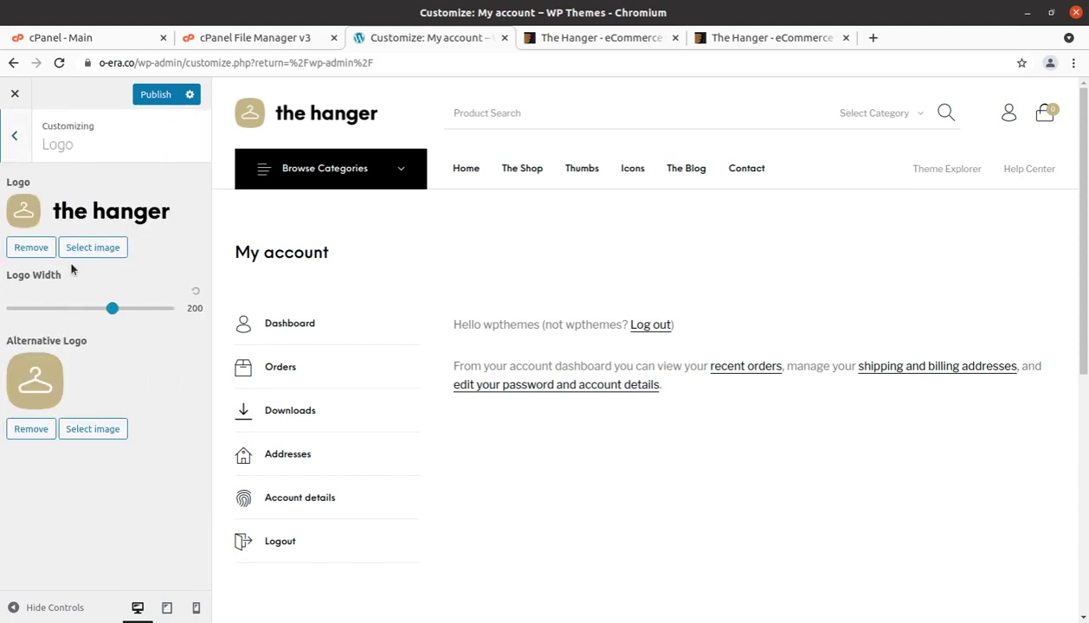
left_click(13, 139)
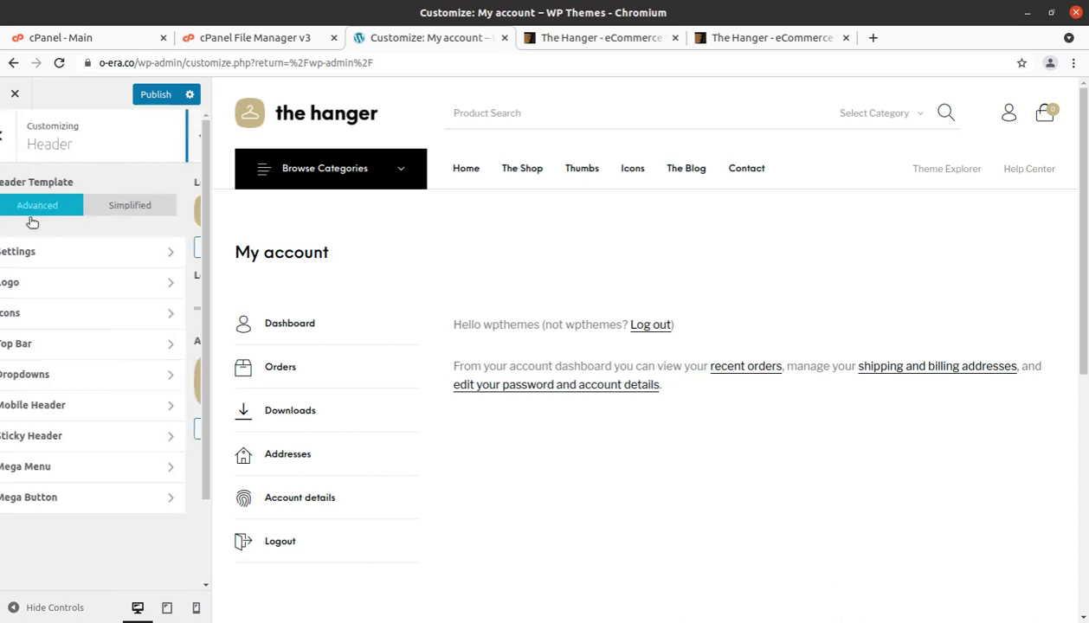
left_click(78, 313)
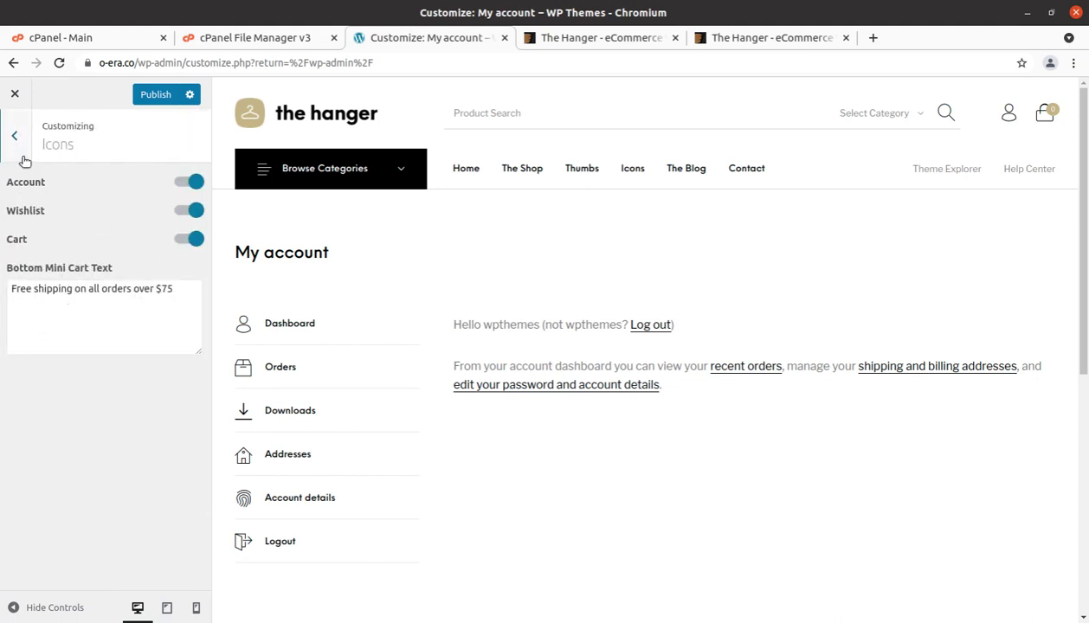
left_click(15, 136)
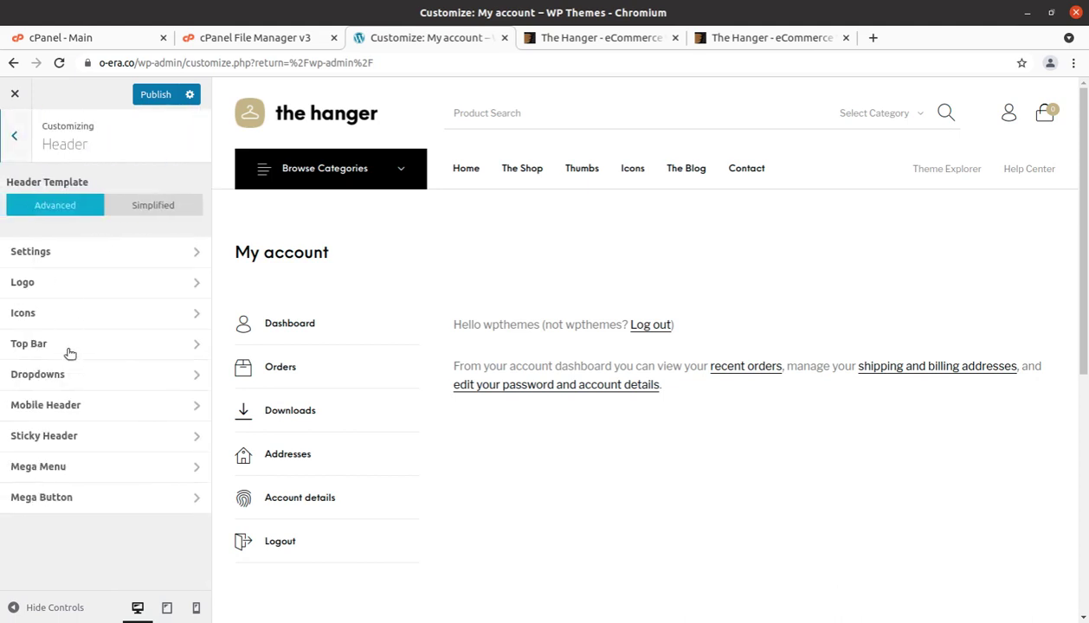
- Review the header's Top Bar, Dropdowns, Mobile Header and Sticky Header options, returning to the Header list
left_click(70, 346)
left_click(13, 148)
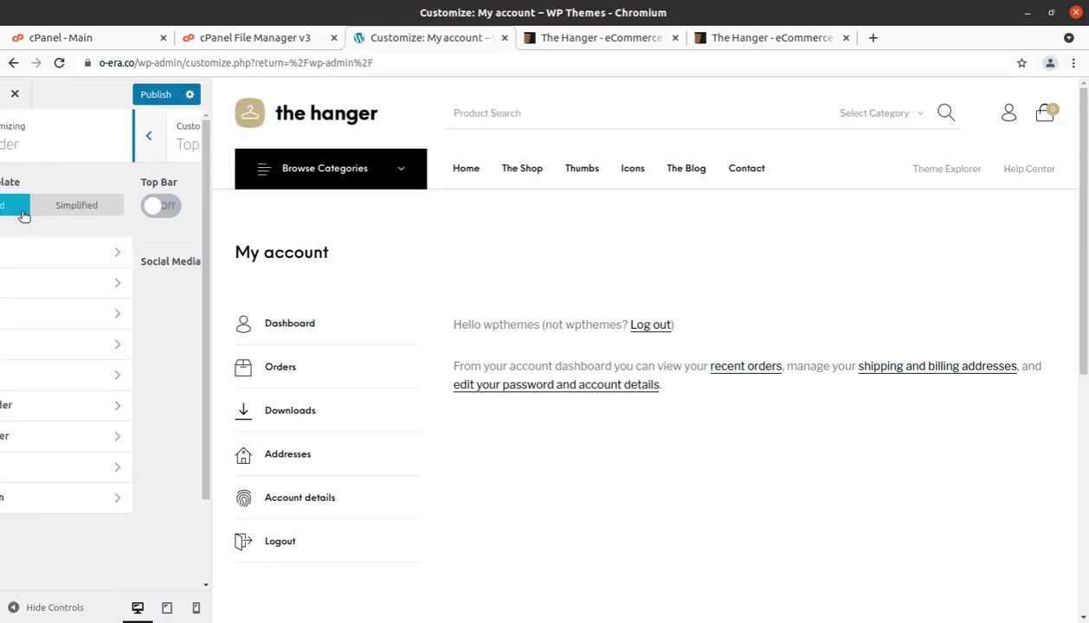
left_click(73, 381)
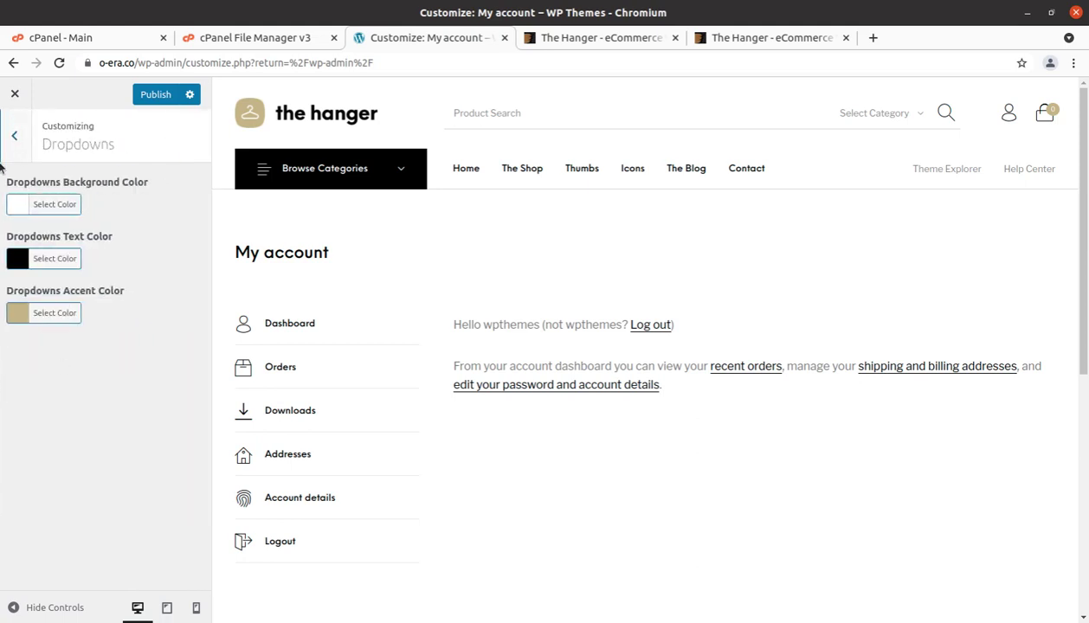
left_click(7, 140)
left_click(100, 407)
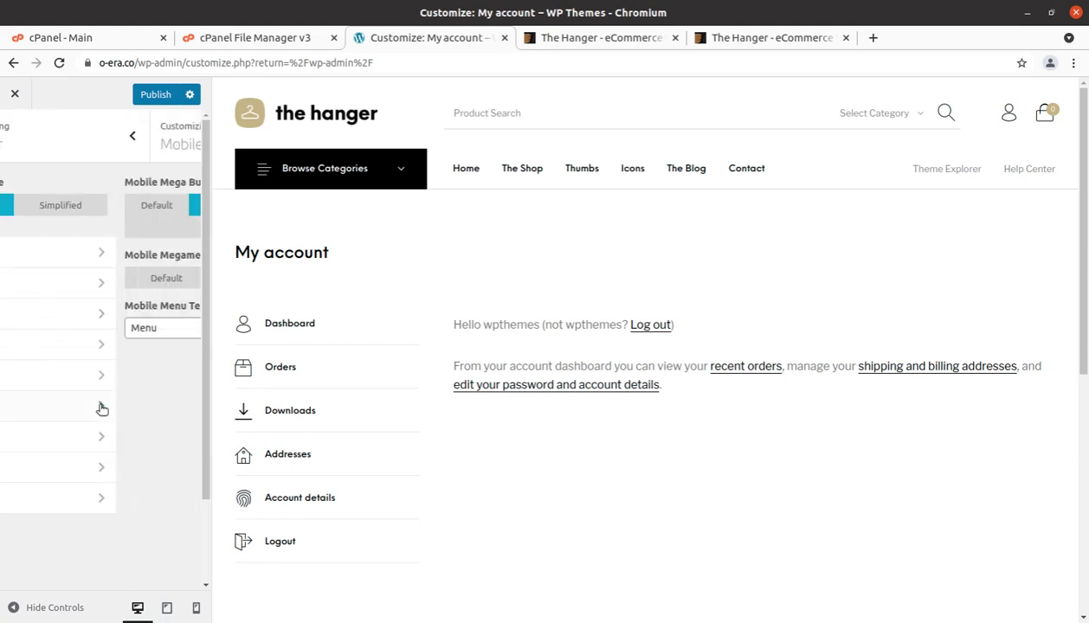
left_click(4, 148)
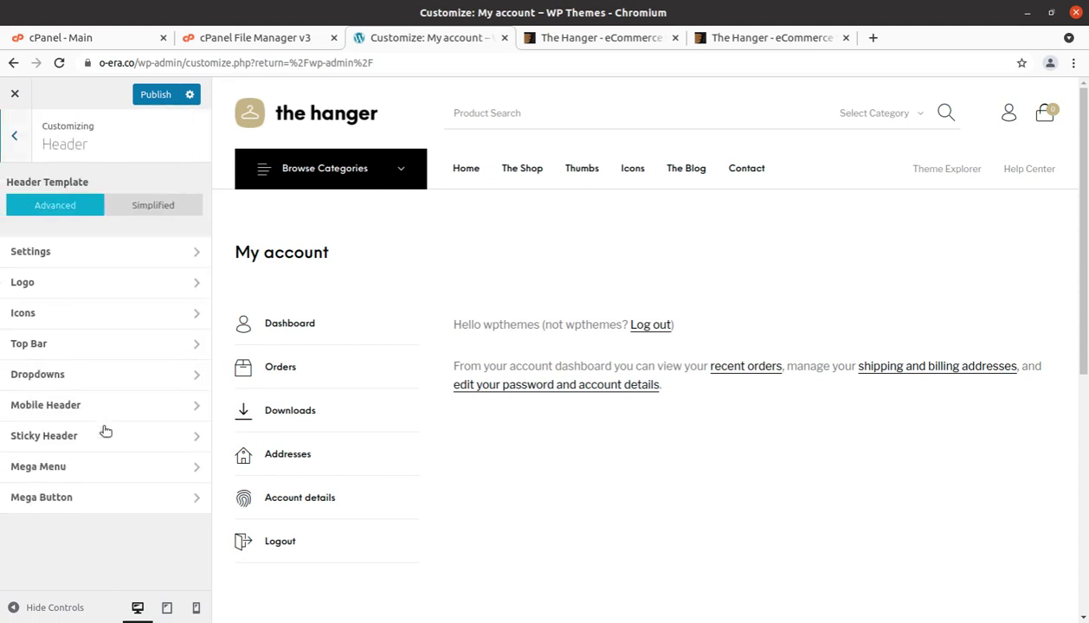
left_click(109, 439)
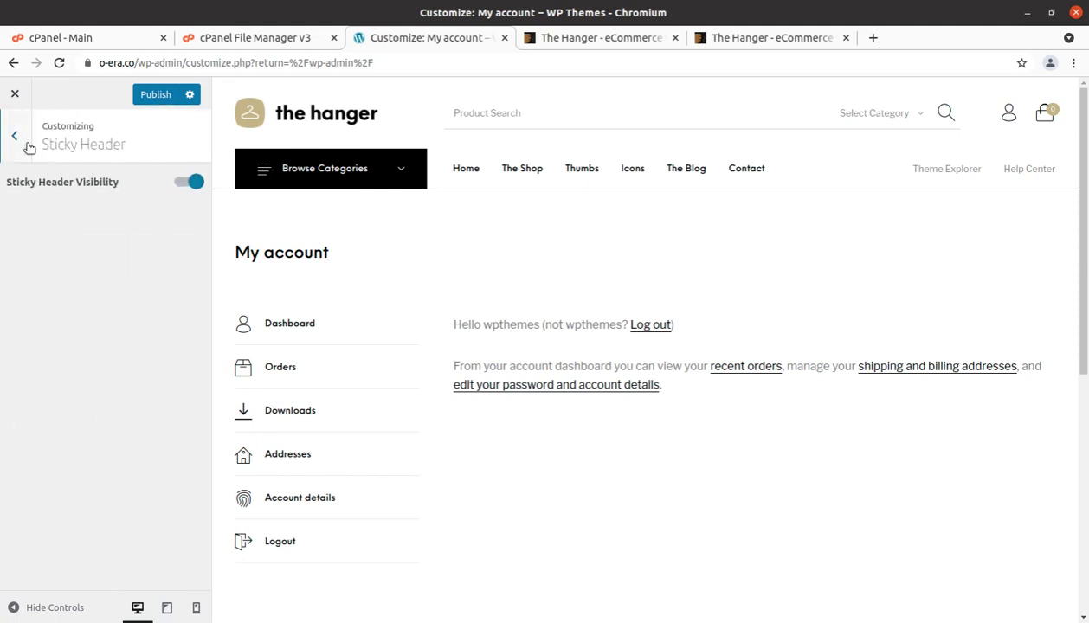
left_click(17, 142)
- Examine the header's Mega Menu entries and the Home item's megamenu option, then return to the Customizer's main settings list
left_click(96, 468)
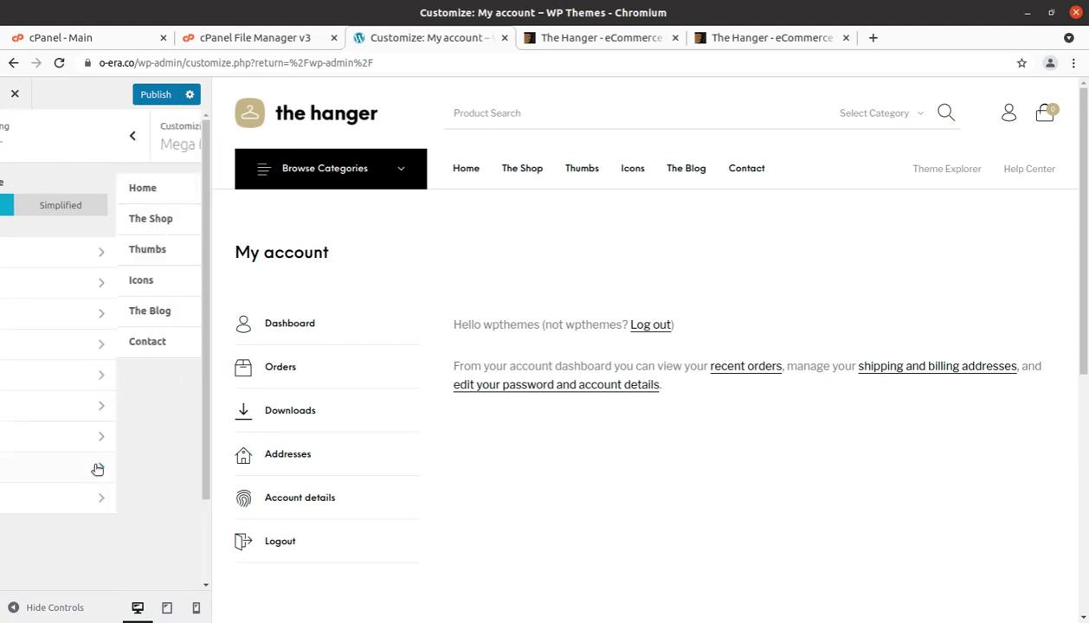
left_click(52, 192)
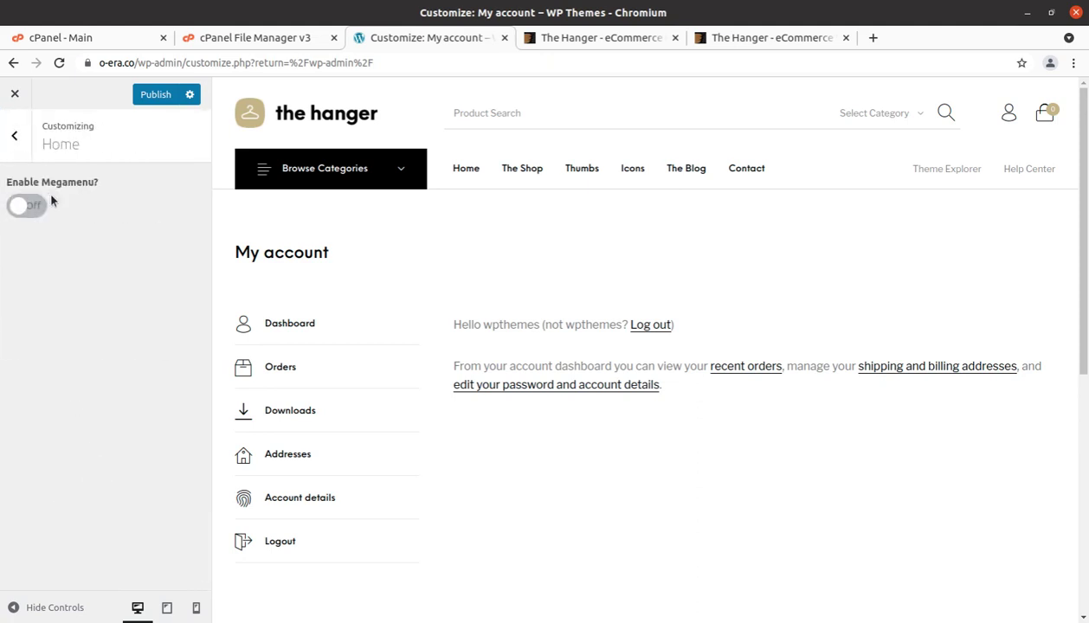
left_click(17, 140)
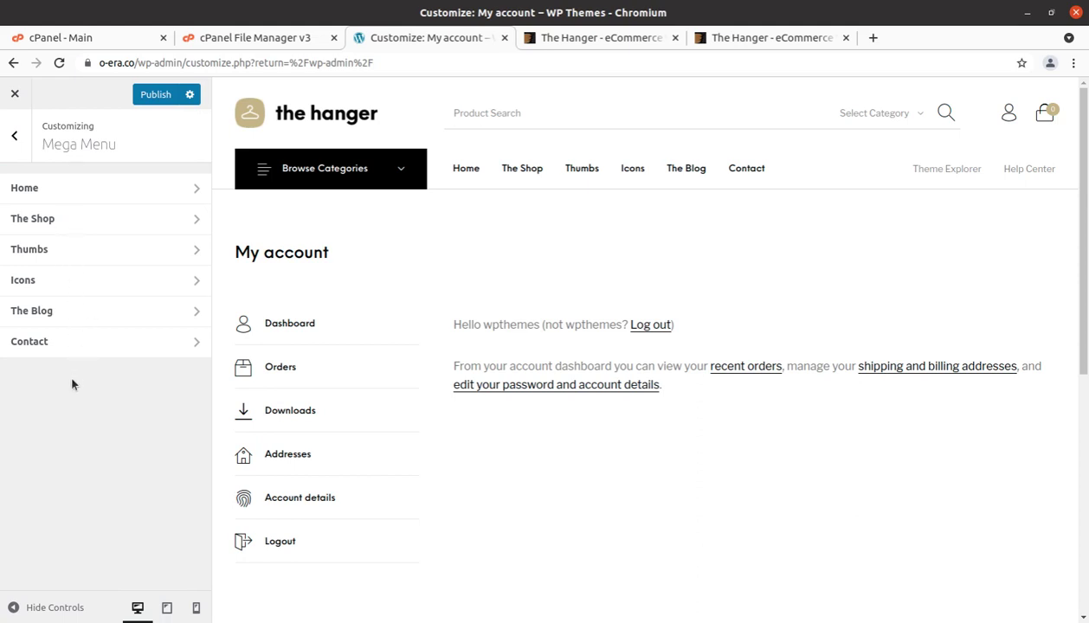
left_click(15, 141)
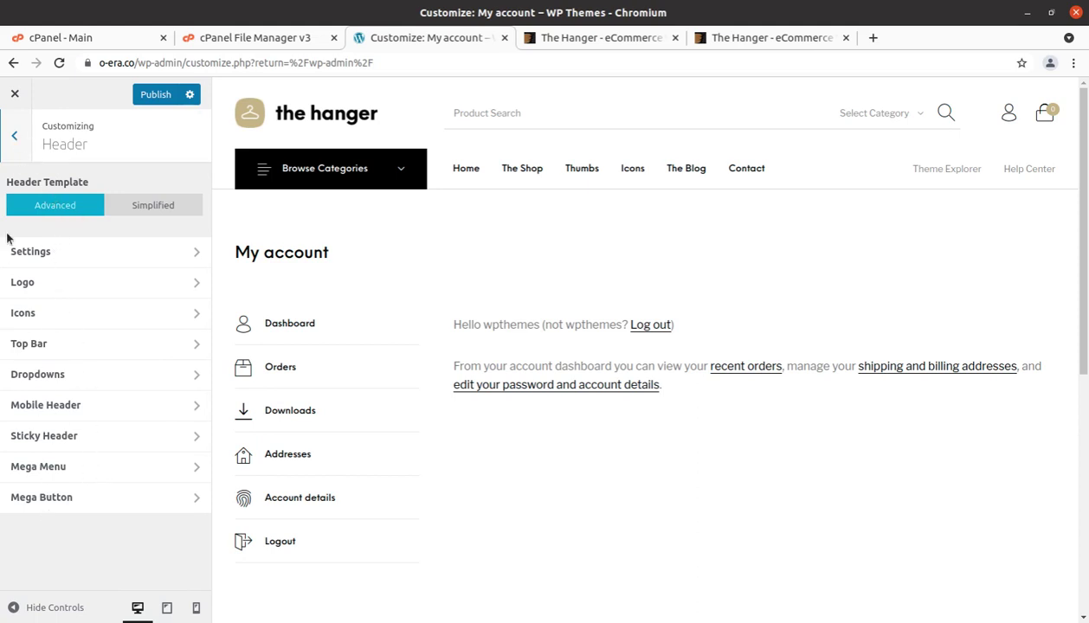
left_click(14, 137)
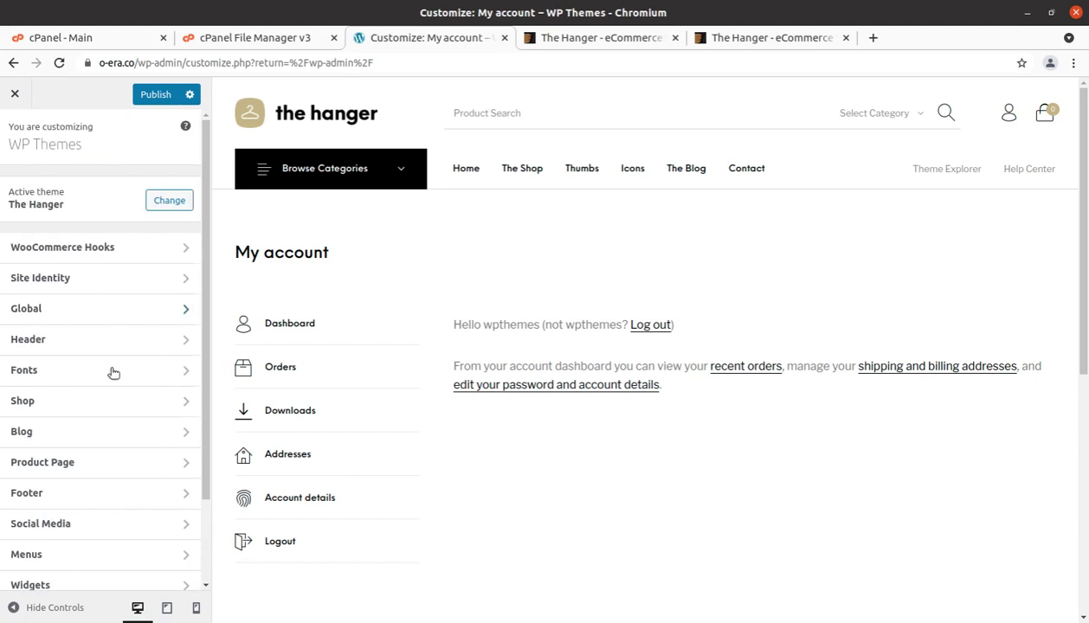
- Review the Fonts settings and the Shop section's Layout options, ending at the Shop list
left_click(108, 375)
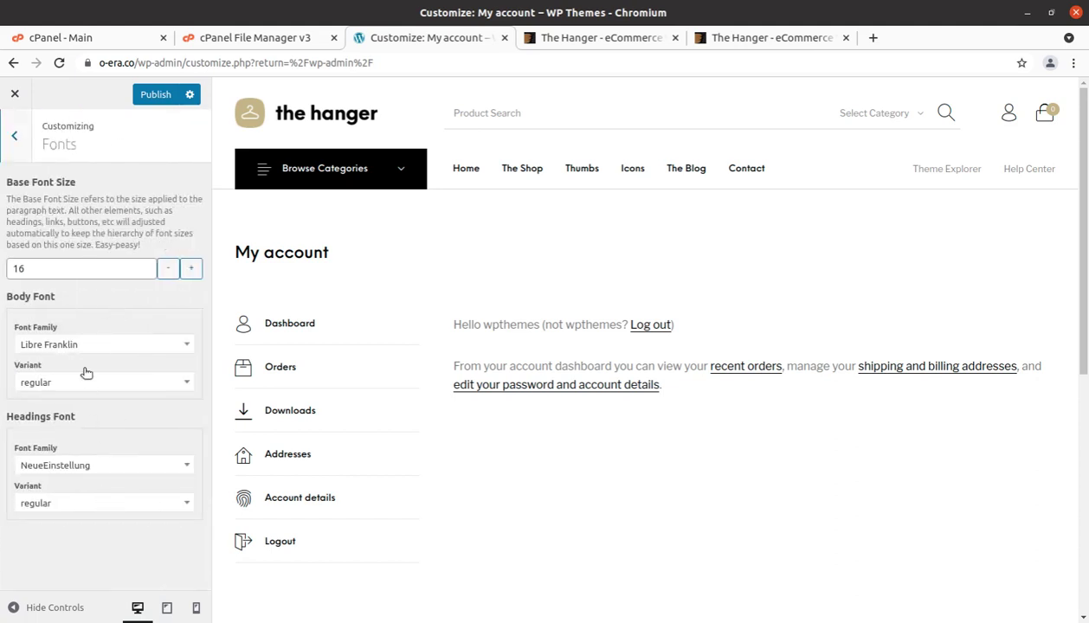
left_click(15, 136)
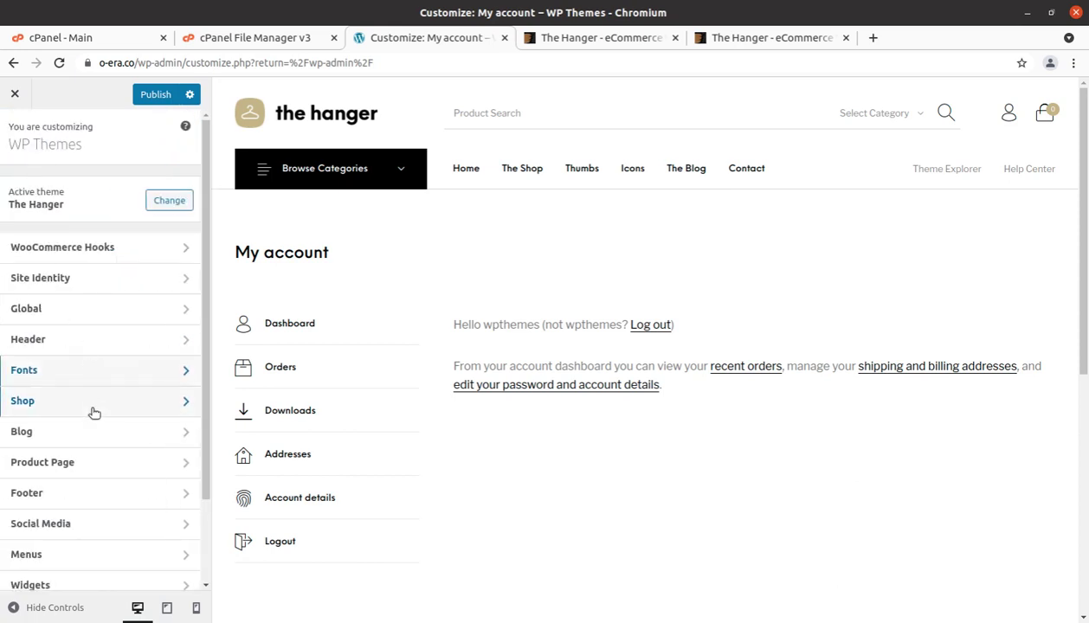
left_click(94, 407)
left_click(141, 184)
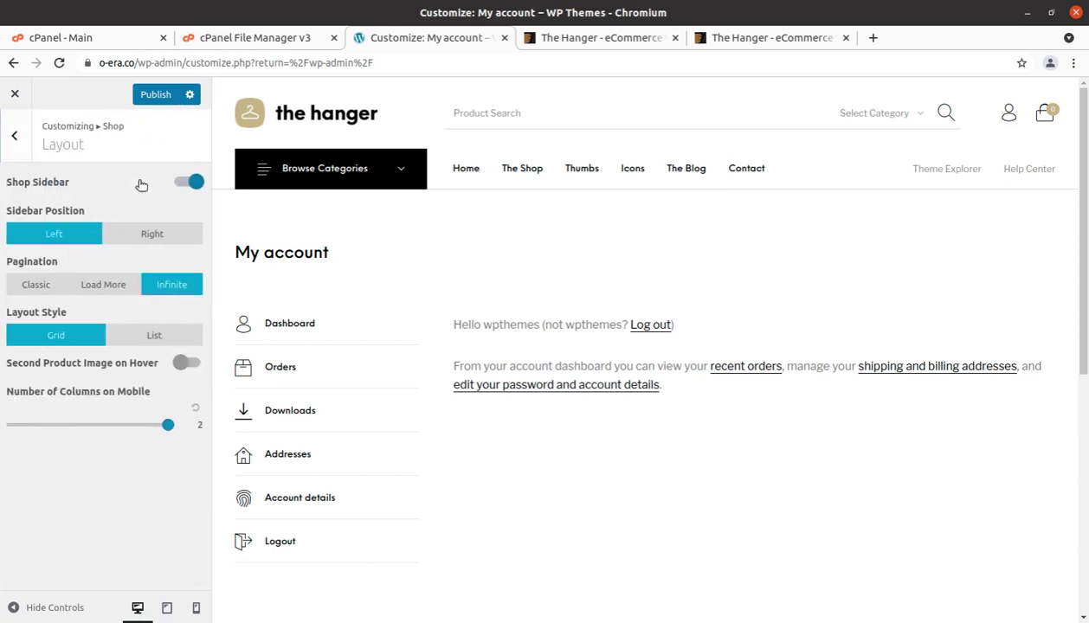
left_click(15, 136)
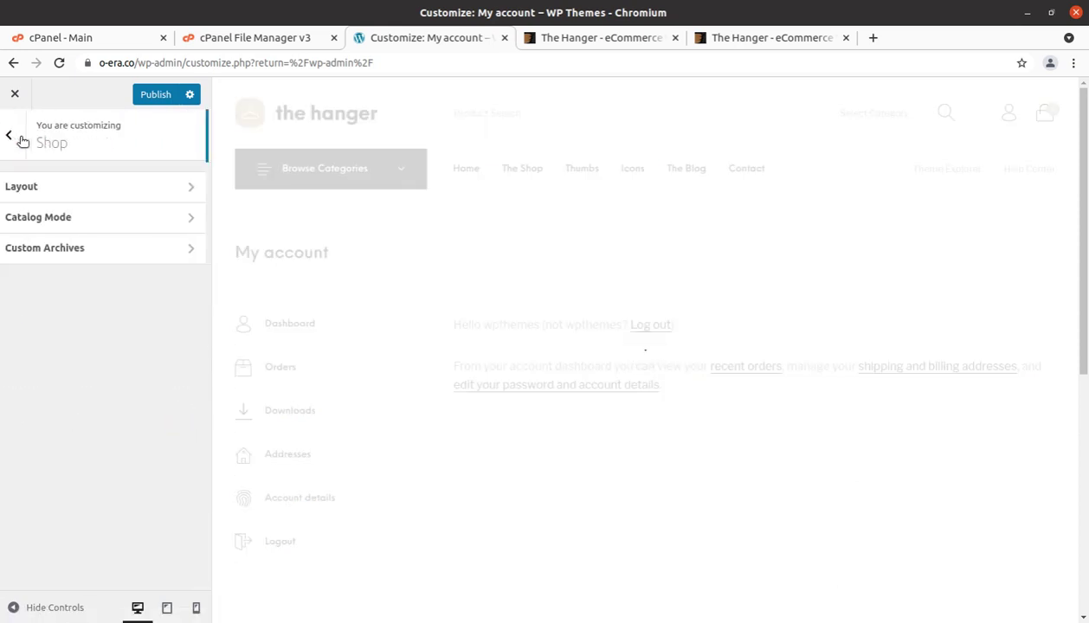
- Examine the Shop section's Catalog Mode option and the product grid in the shop page preview
left_click(95, 229)
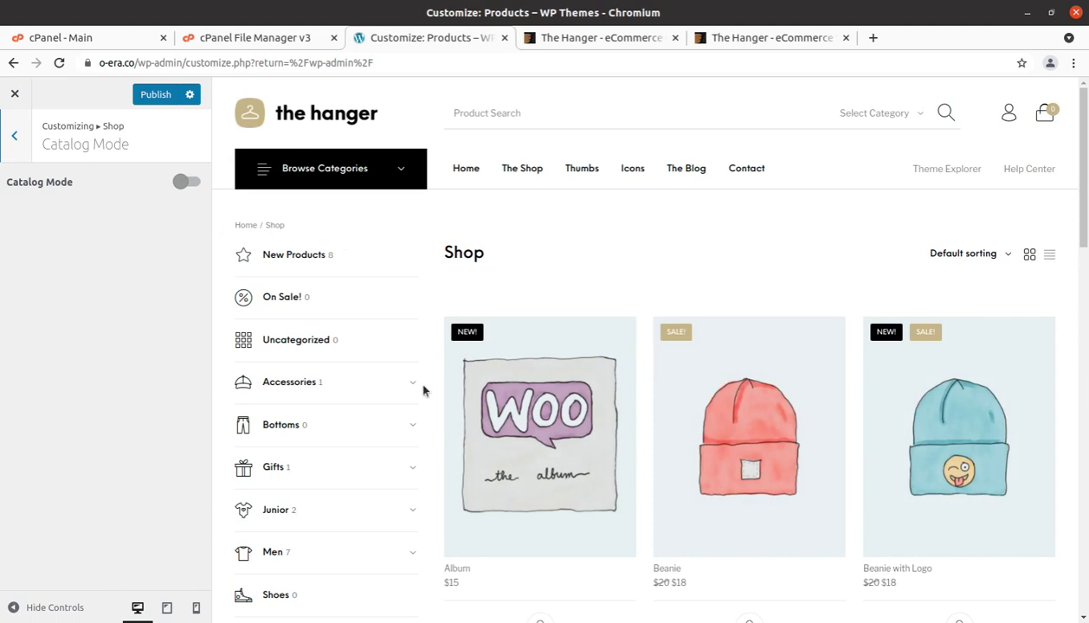
scroll(606, 381, "down", 2)
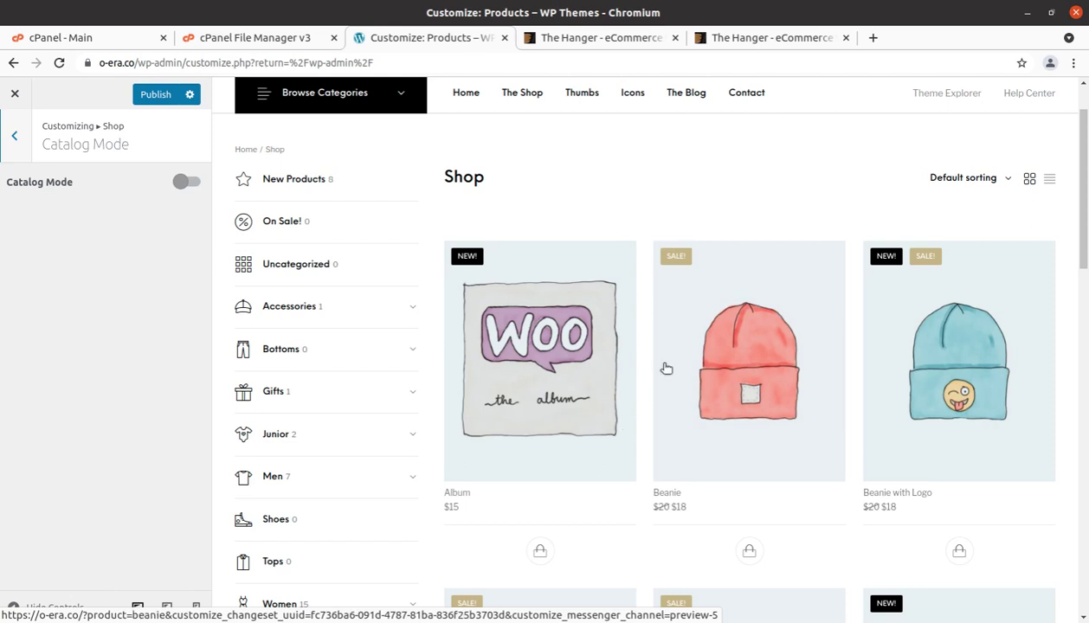
left_click(14, 139)
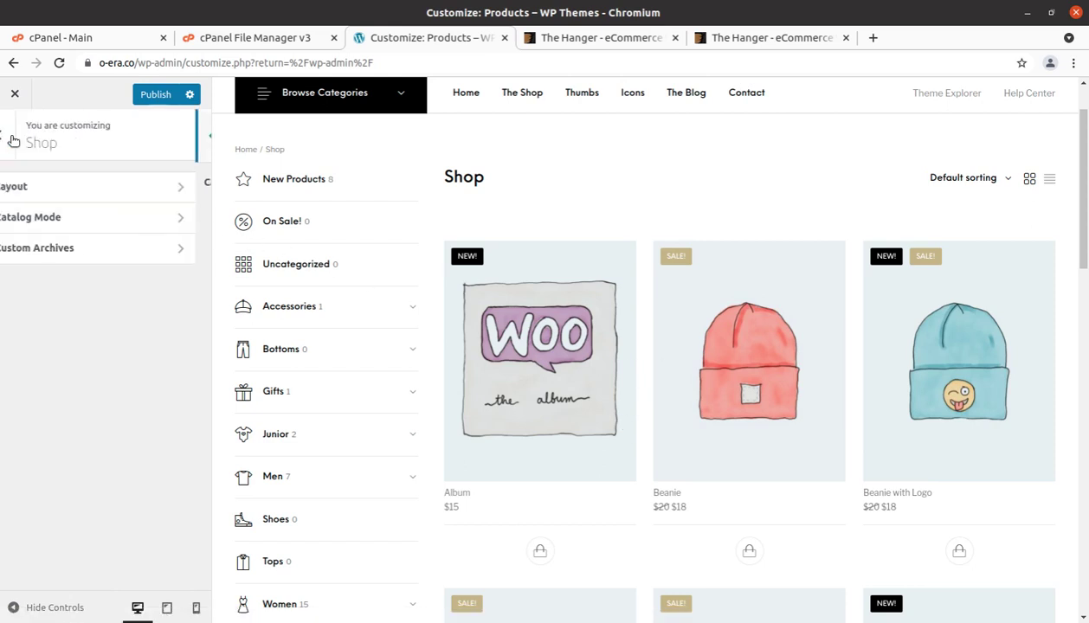
- Review the Shop's Custom Archives settings for Sales and New Products and the Blog section's entries, then return to the main settings list
left_click(79, 249)
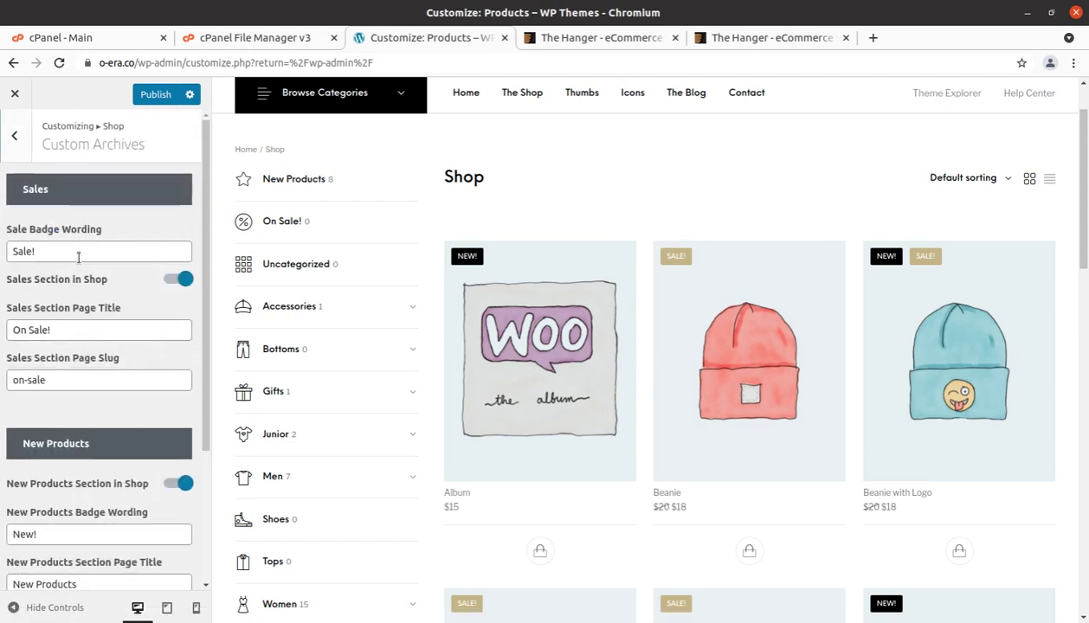
scroll(90, 348, "down", 4)
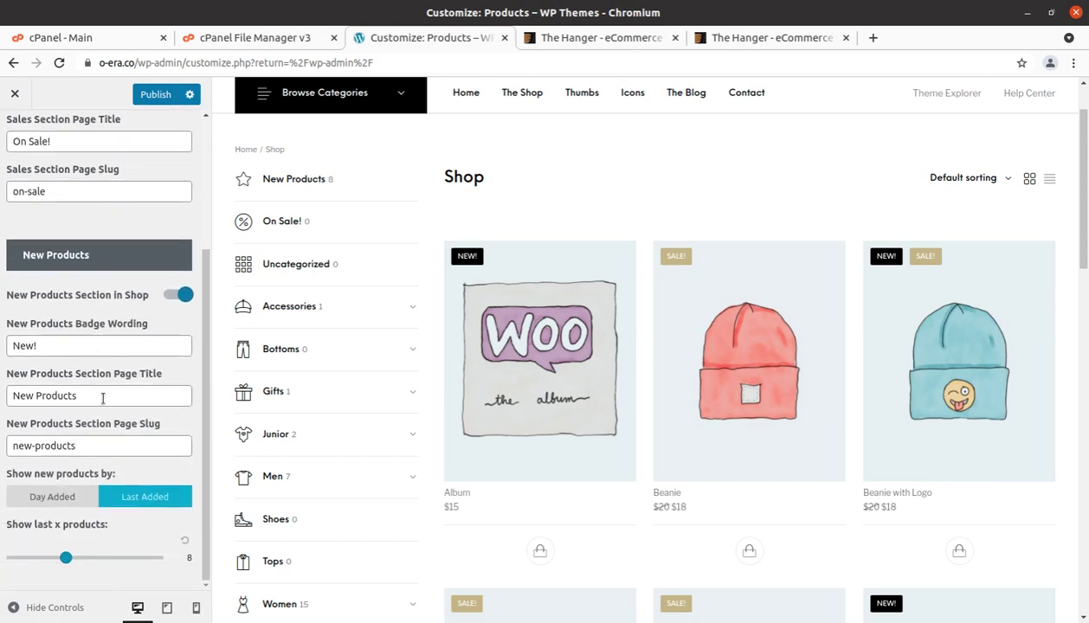
scroll(78, 416, "up", 4)
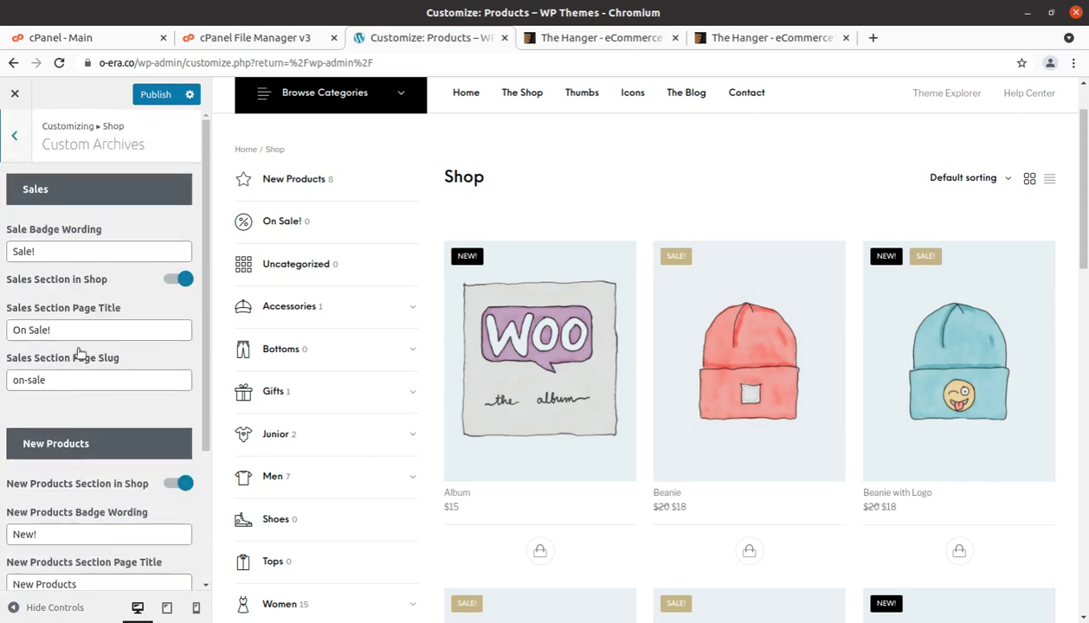
left_click(13, 138)
left_click(16, 139)
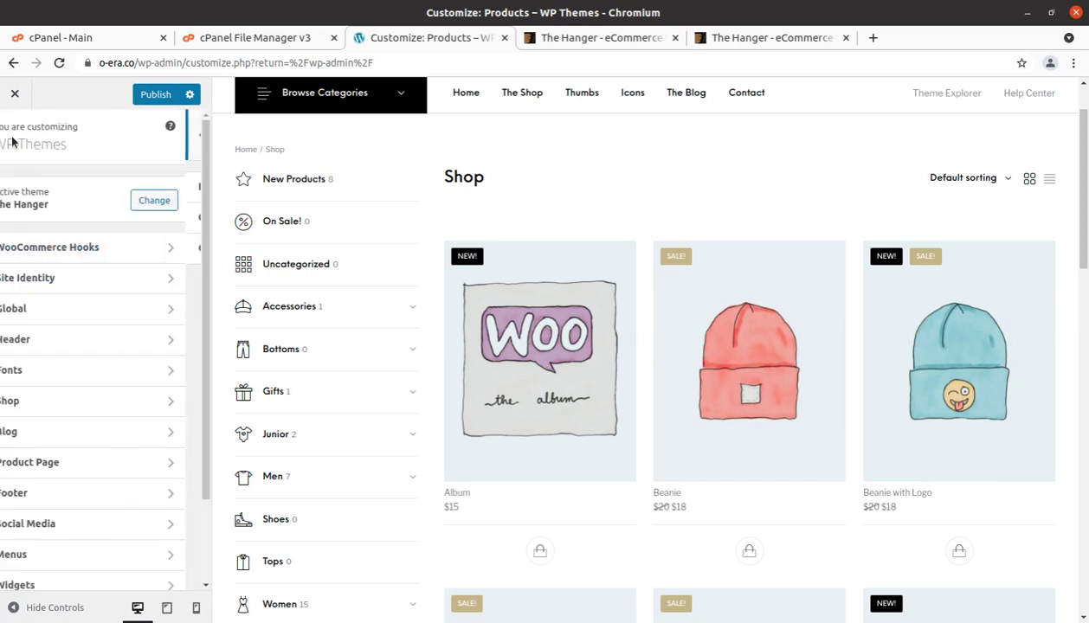
left_click(102, 432)
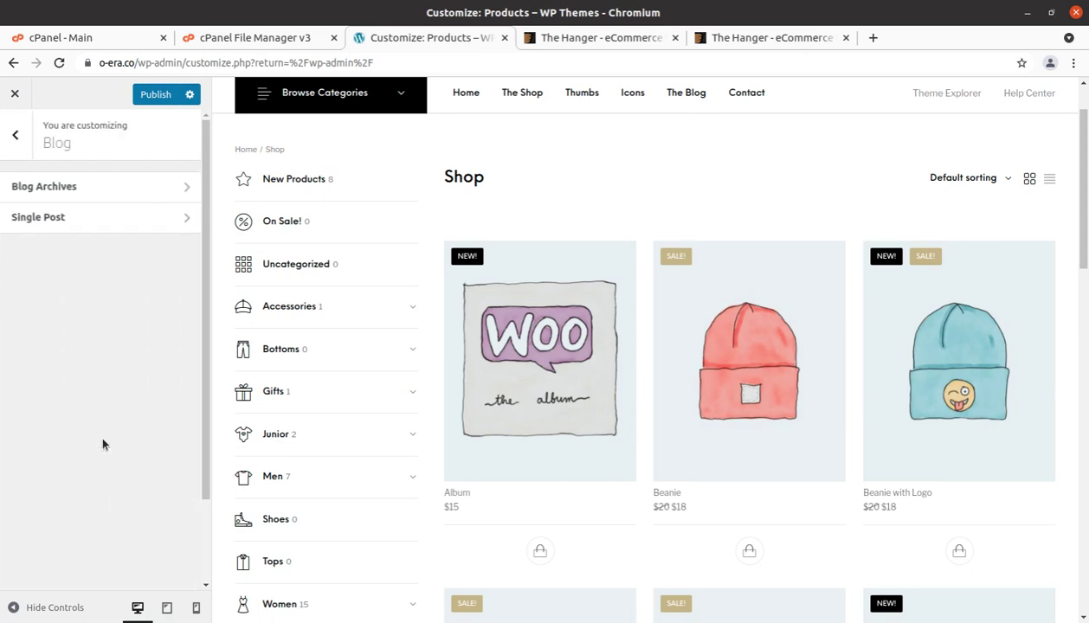
left_click(17, 143)
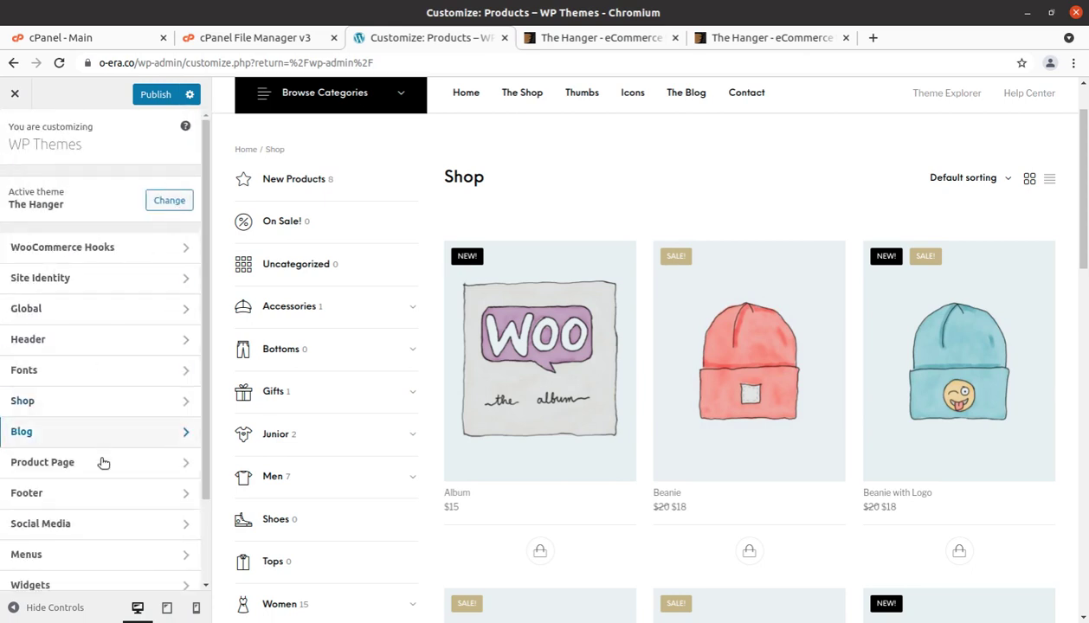
- Review the Product Page settings for sidebar, up-sells, related products and tabs position, then return to the main settings list
scroll(100, 450, "down", 2)
left_click(103, 392)
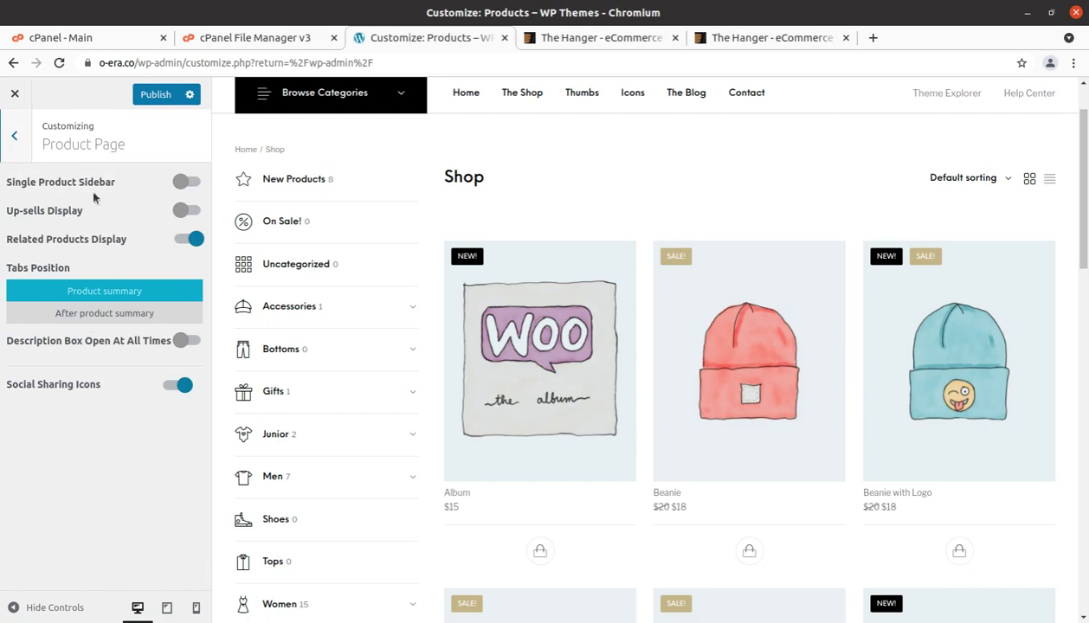
left_click(15, 136)
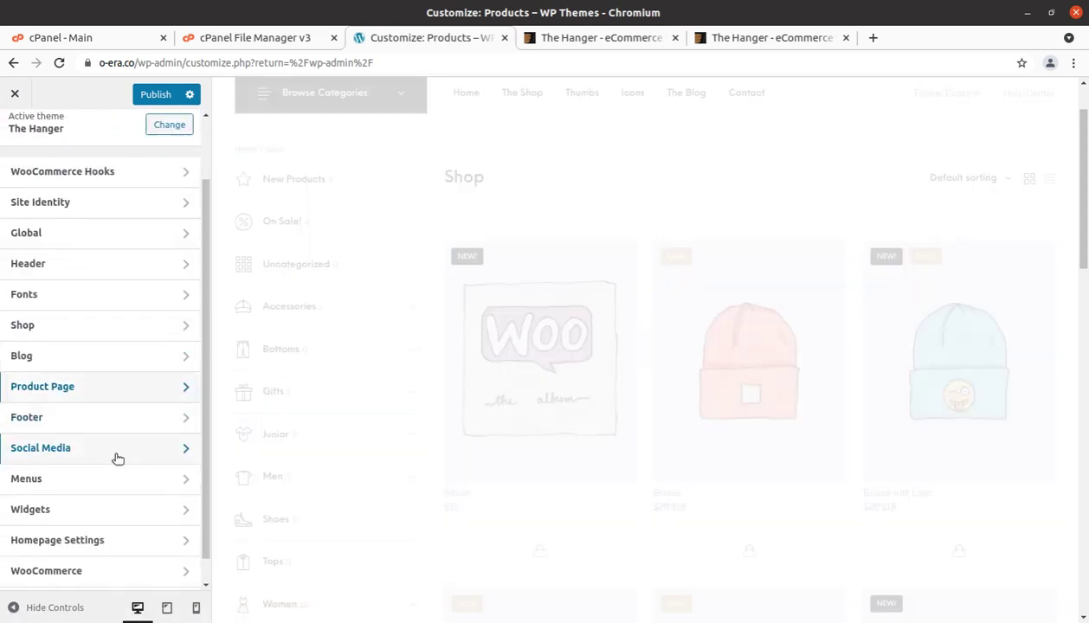
- Examine the Footer settings from layout and colors to footnote text and payment options, then return to the main settings list
left_click(115, 419)
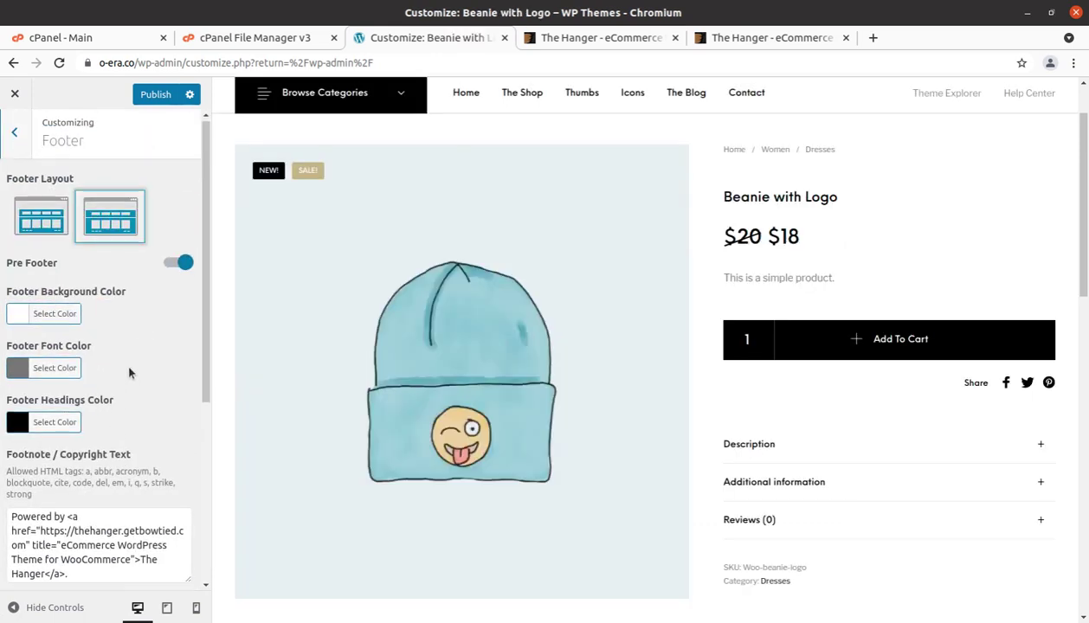
scroll(128, 363, "down", 3)
scroll(121, 285, "up", 2)
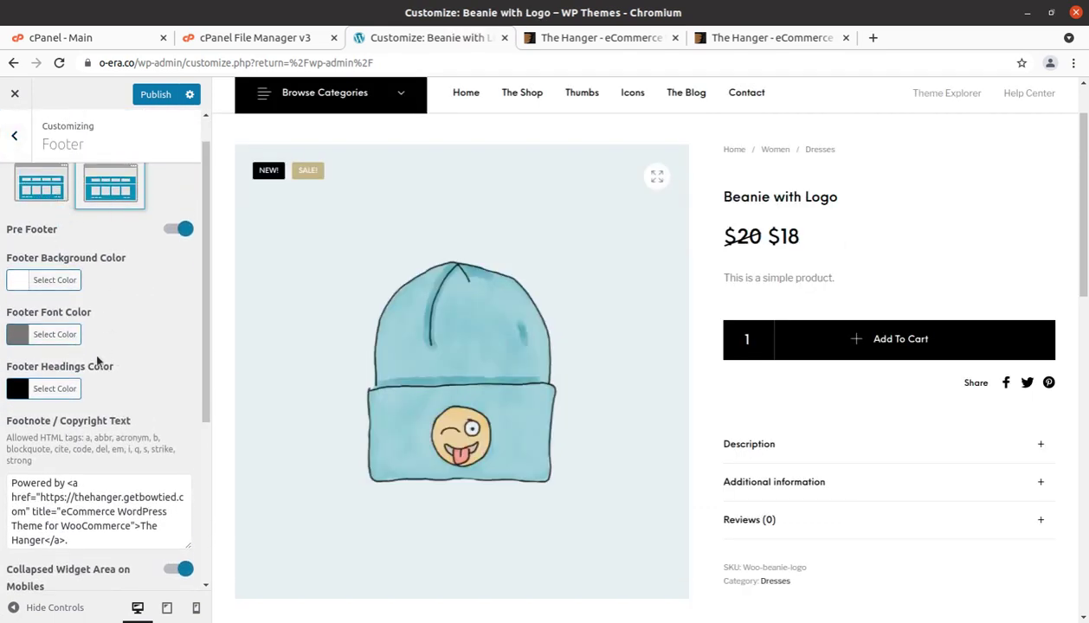
scroll(67, 497, "down", 2)
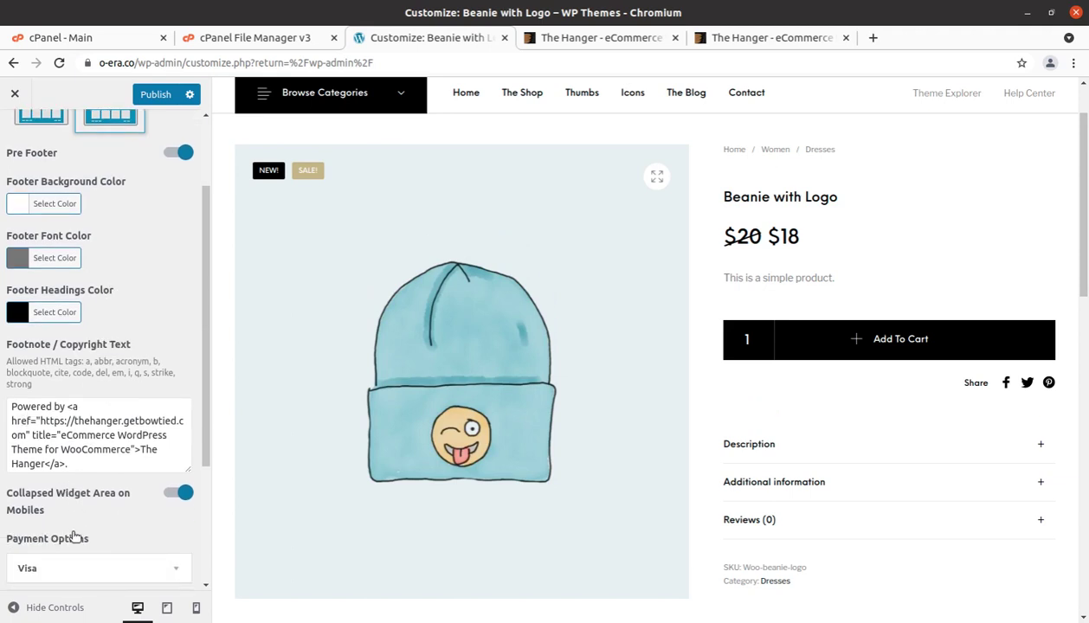
scroll(86, 511, "down", 5)
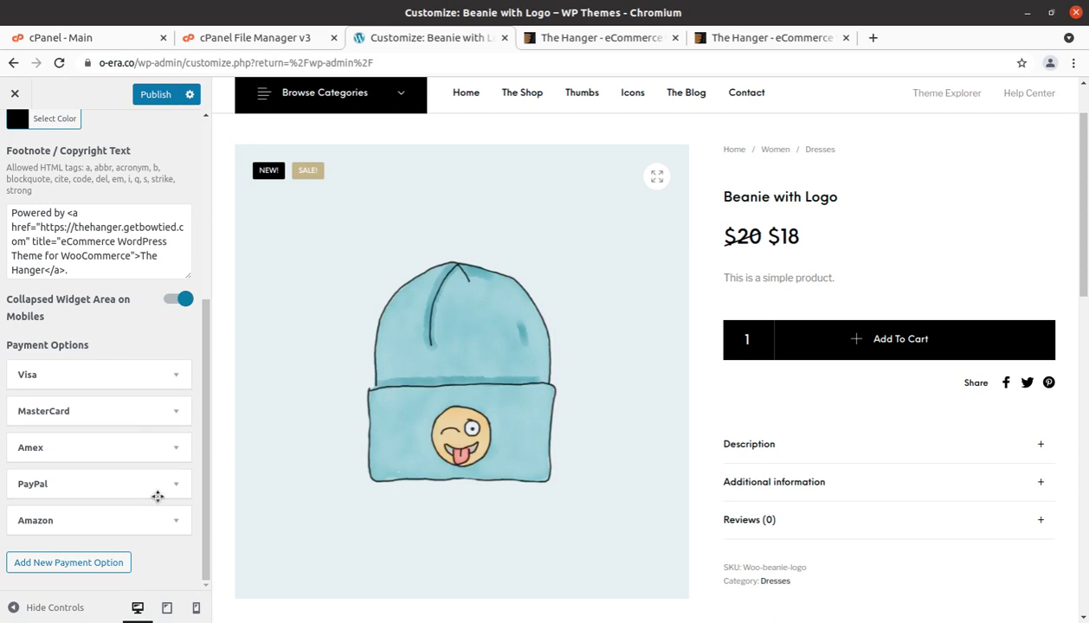
scroll(75, 506, "up", 5)
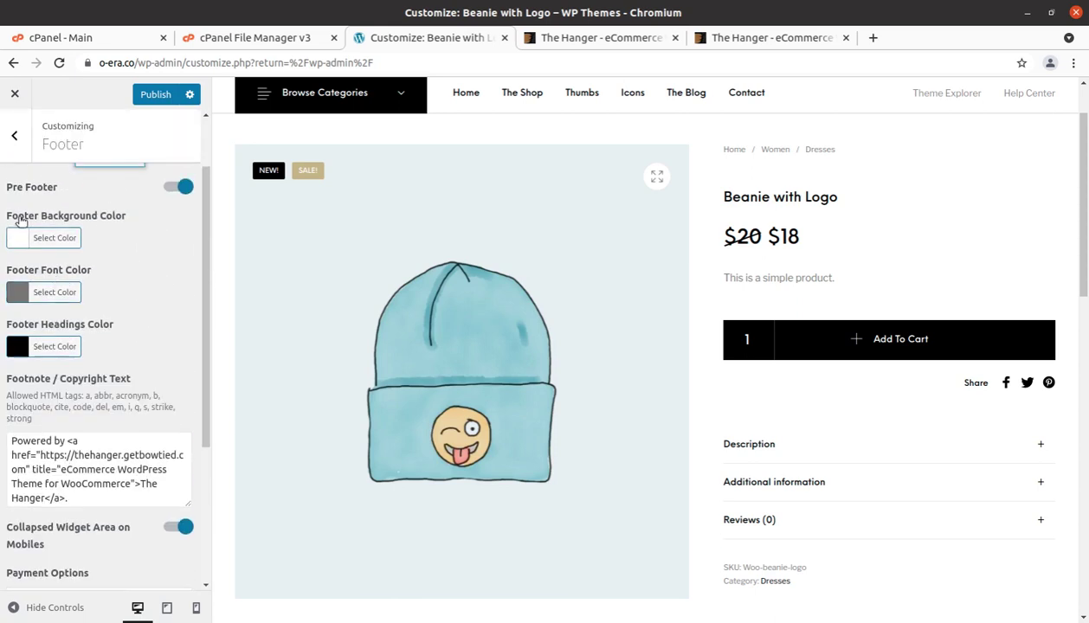
left_click(16, 139)
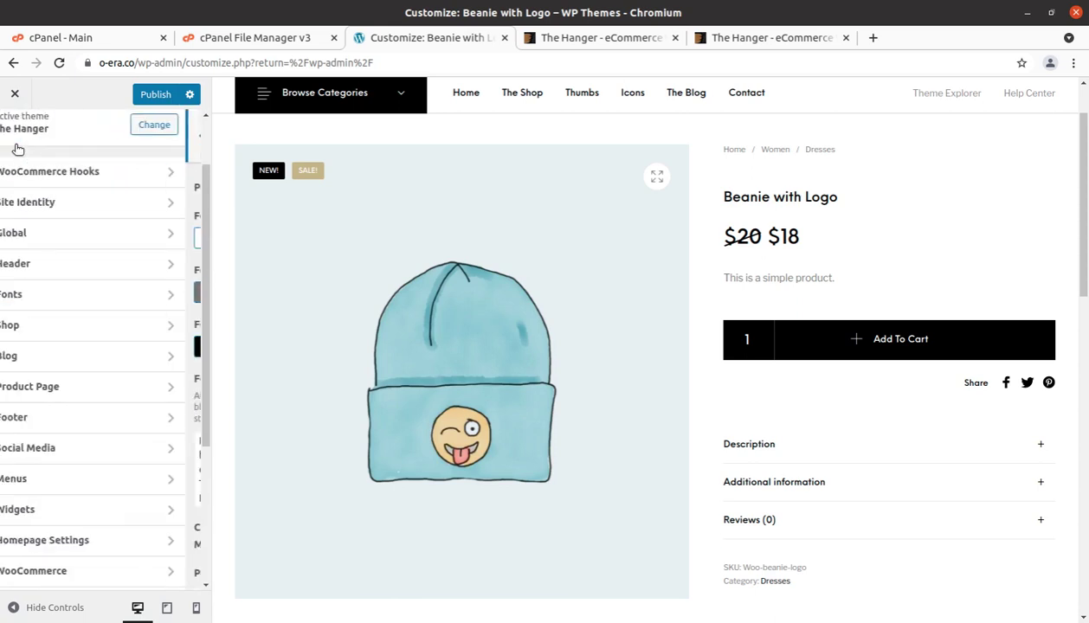
- Check the Social Media section's profile entry by expanding and collapsing it, then return to the main settings list
left_click(90, 450)
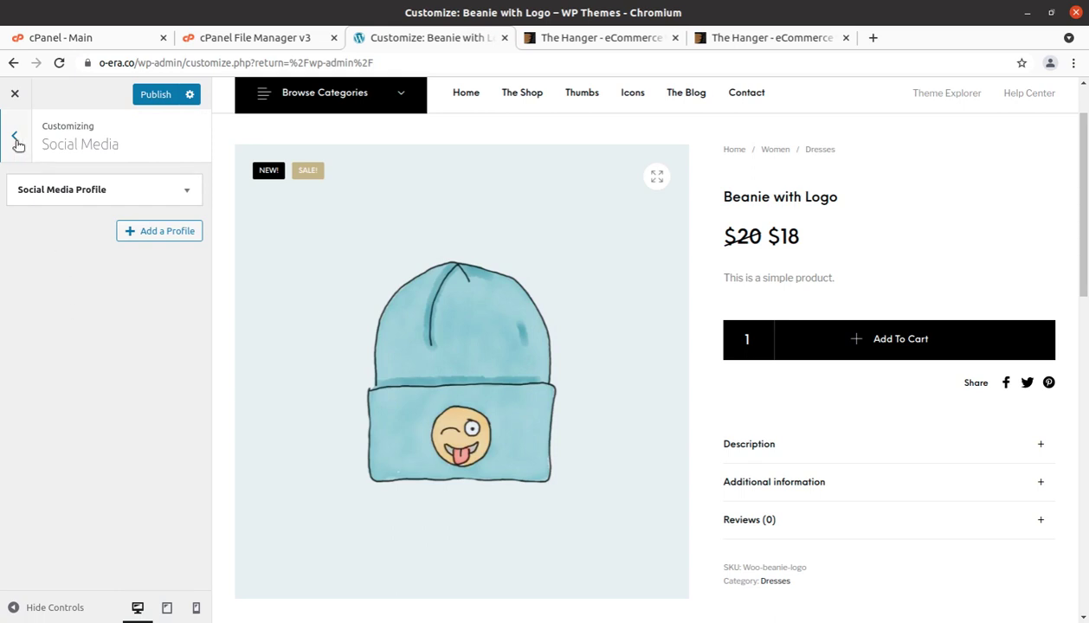
left_click(121, 200)
left_click(122, 200)
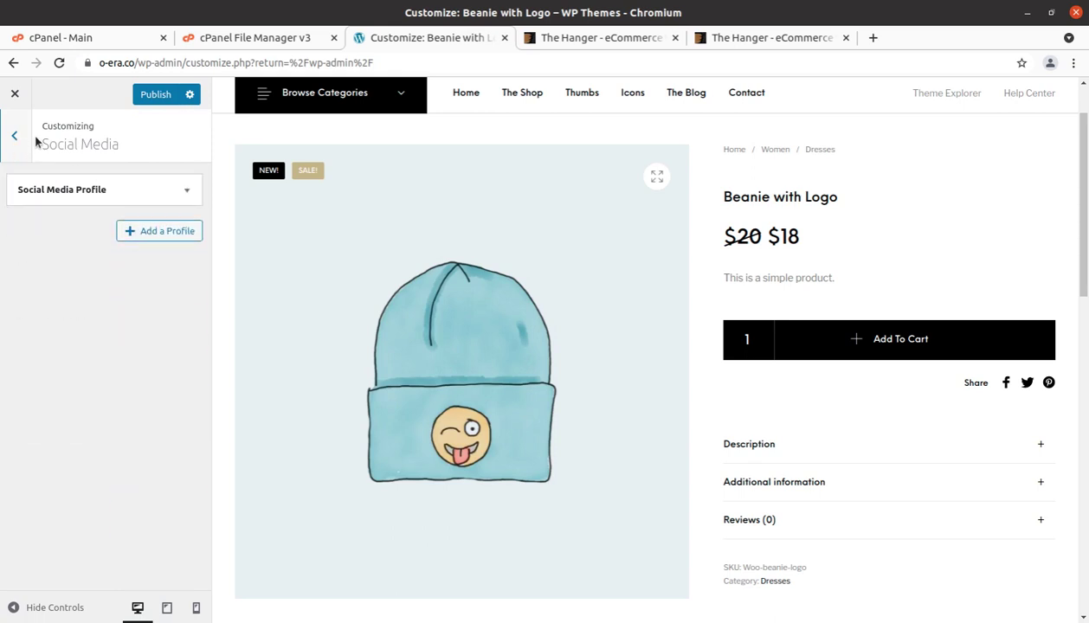
left_click(15, 139)
- Review the Menus section and the Footer - Customer Support menu's items and locations, then return to the main settings list
scroll(102, 390, "down", 1)
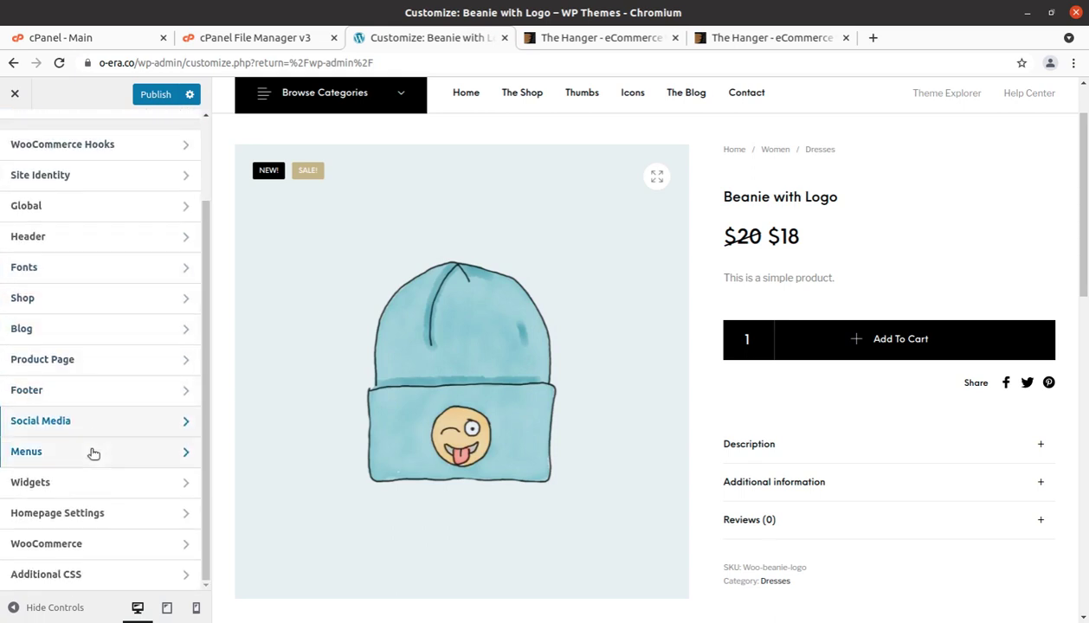
left_click(92, 451)
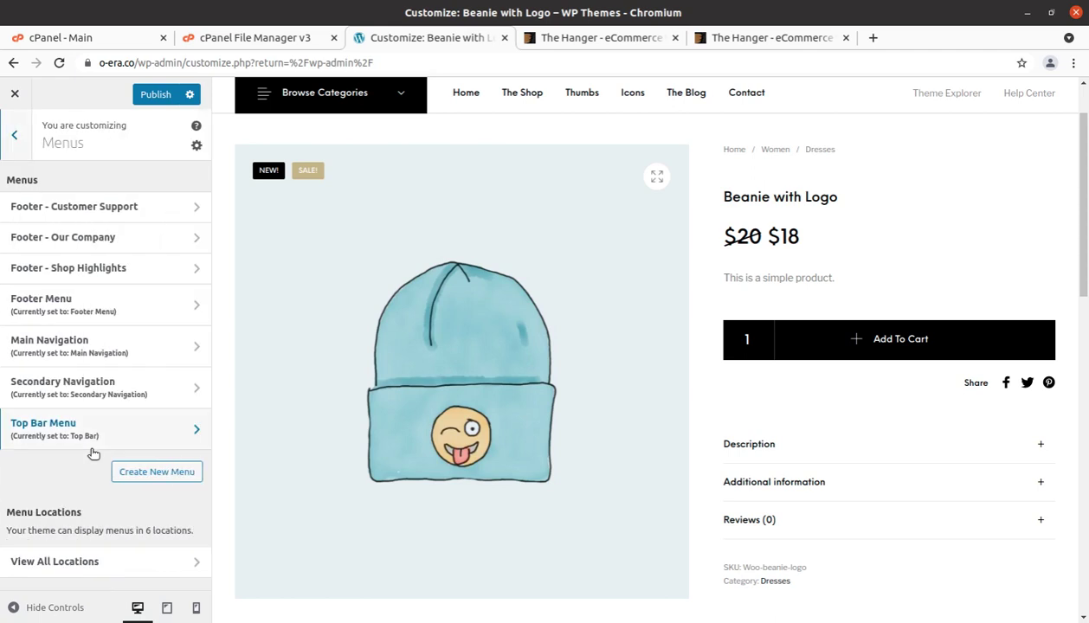
left_click(110, 206)
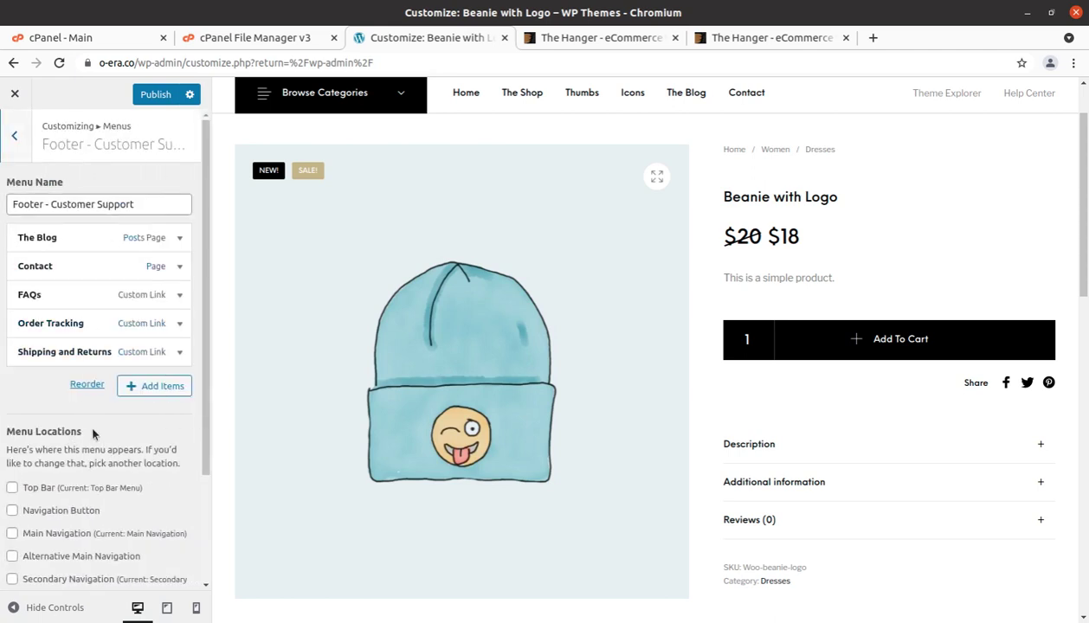
scroll(98, 416, "down", 2)
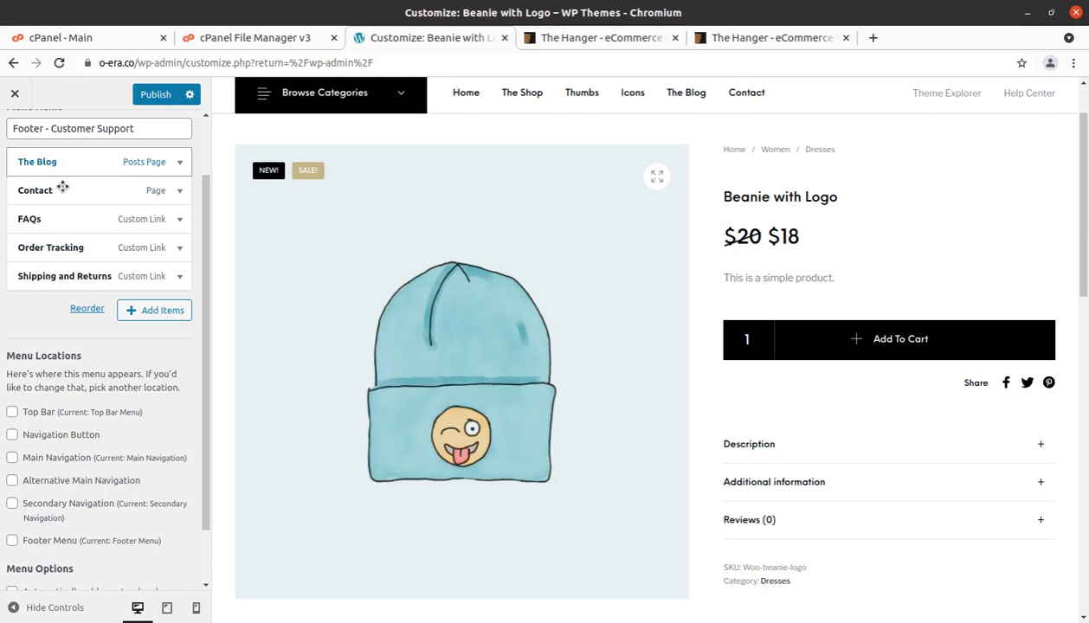
scroll(39, 173, "up", 2)
left_click(17, 139)
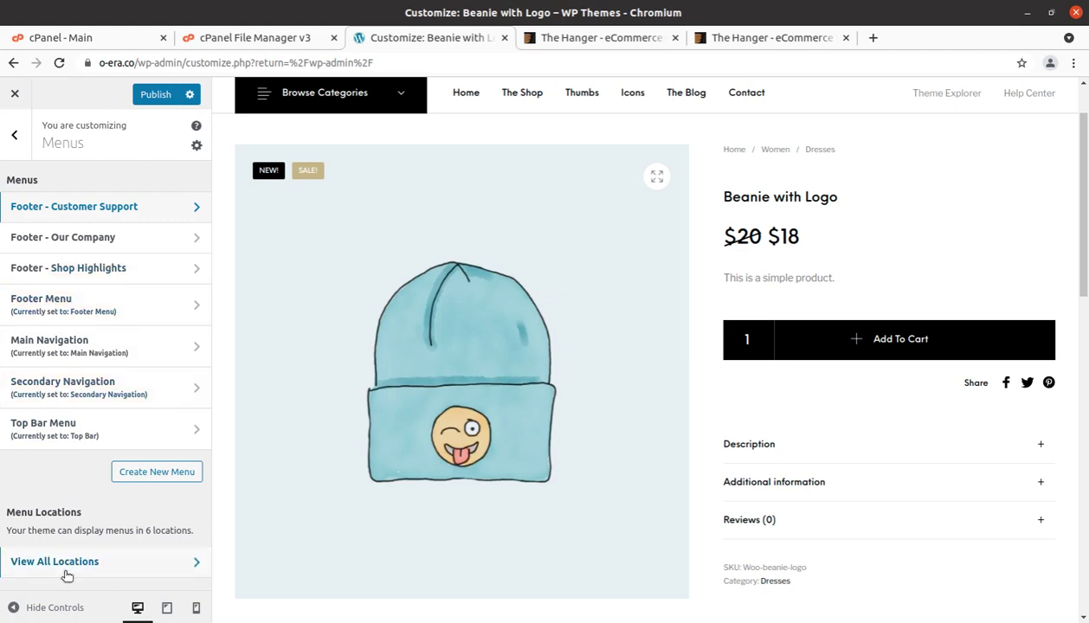
left_click(14, 136)
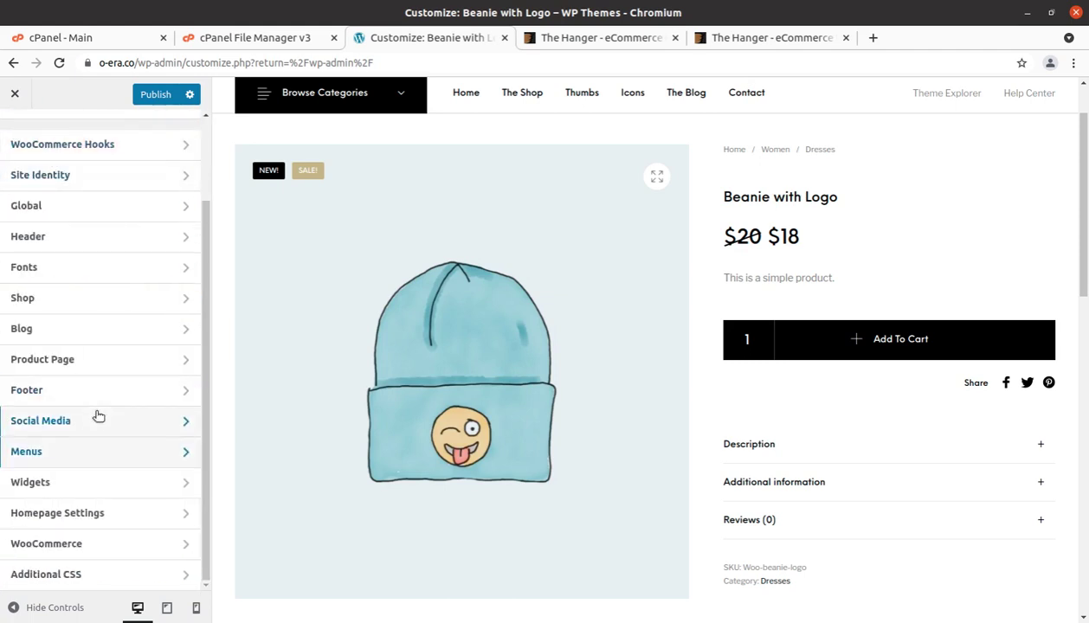
- Review the Pre-Footer Widgets and Footer Widgets areas in the Widgets section, then return to the main settings list
left_click(70, 479)
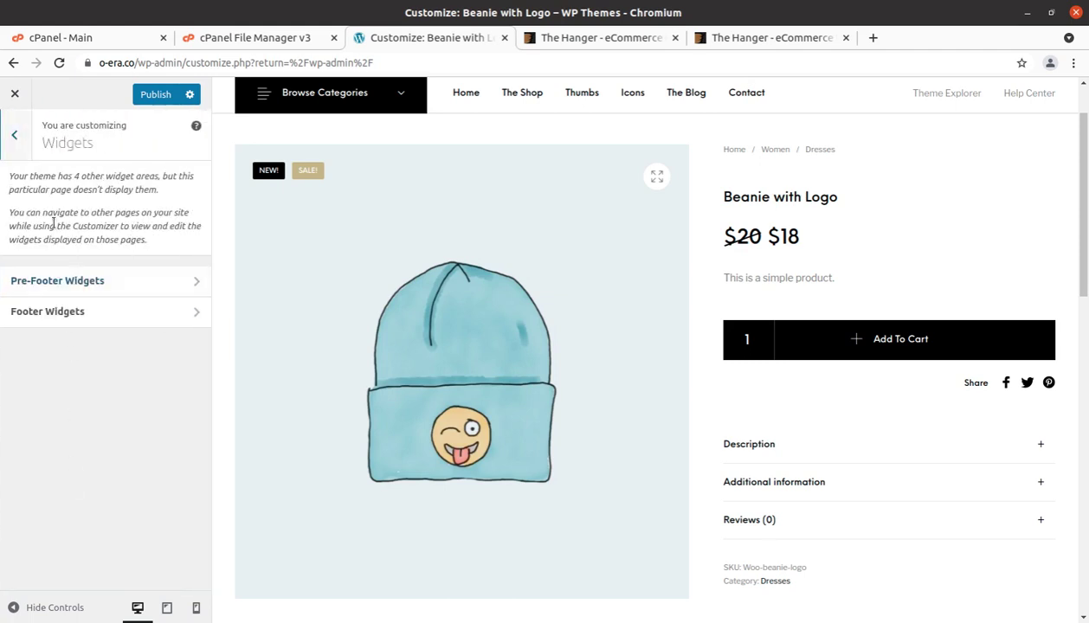
left_click(98, 283)
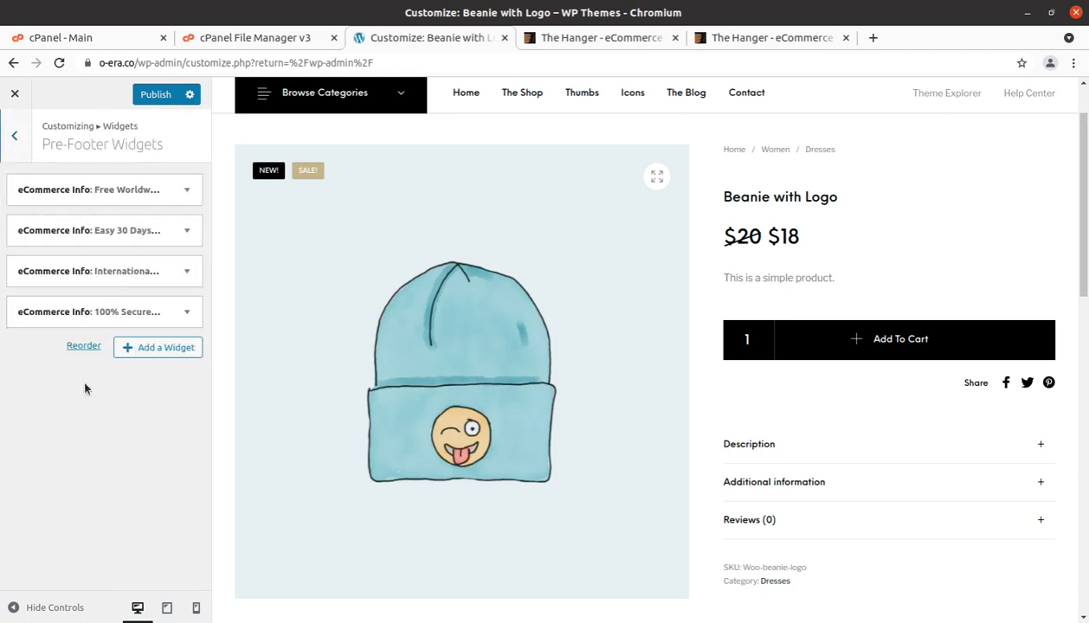
left_click(15, 139)
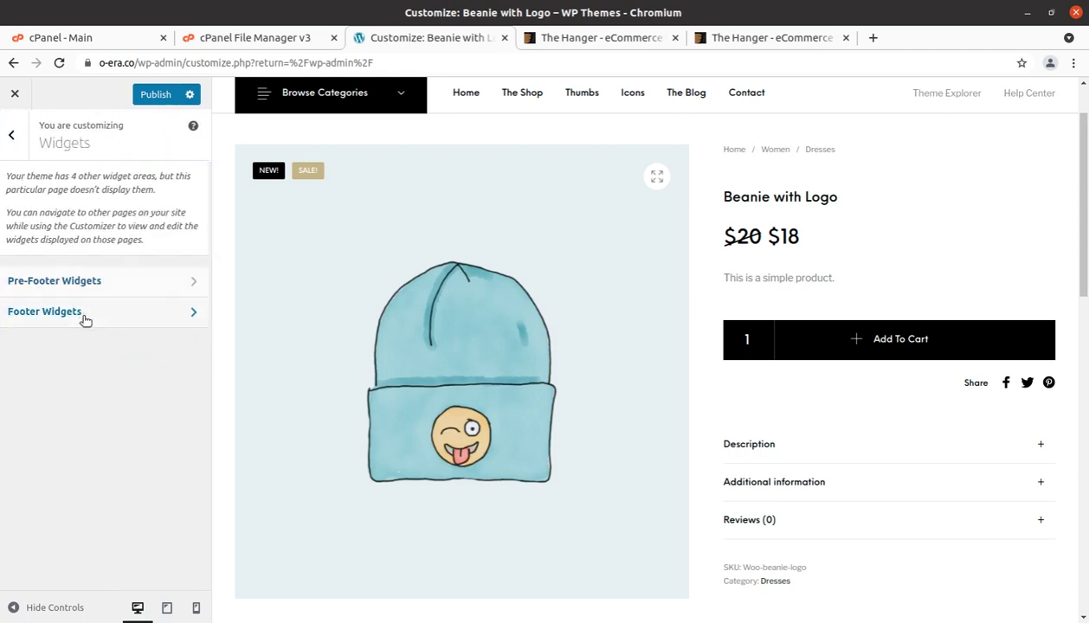
left_click(83, 314)
left_click(13, 133)
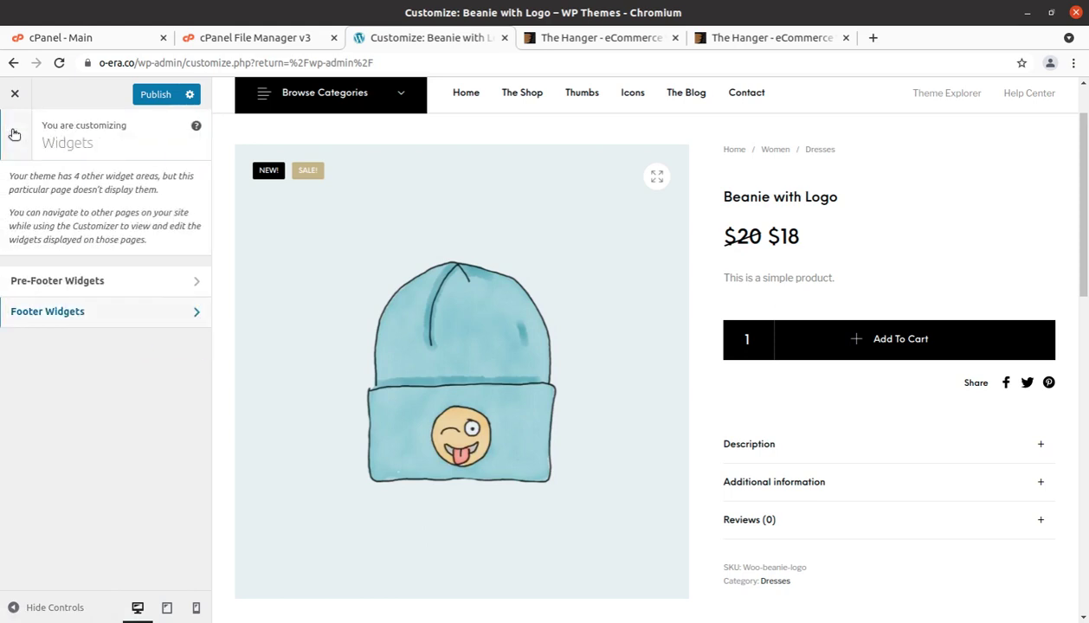
left_click(15, 134)
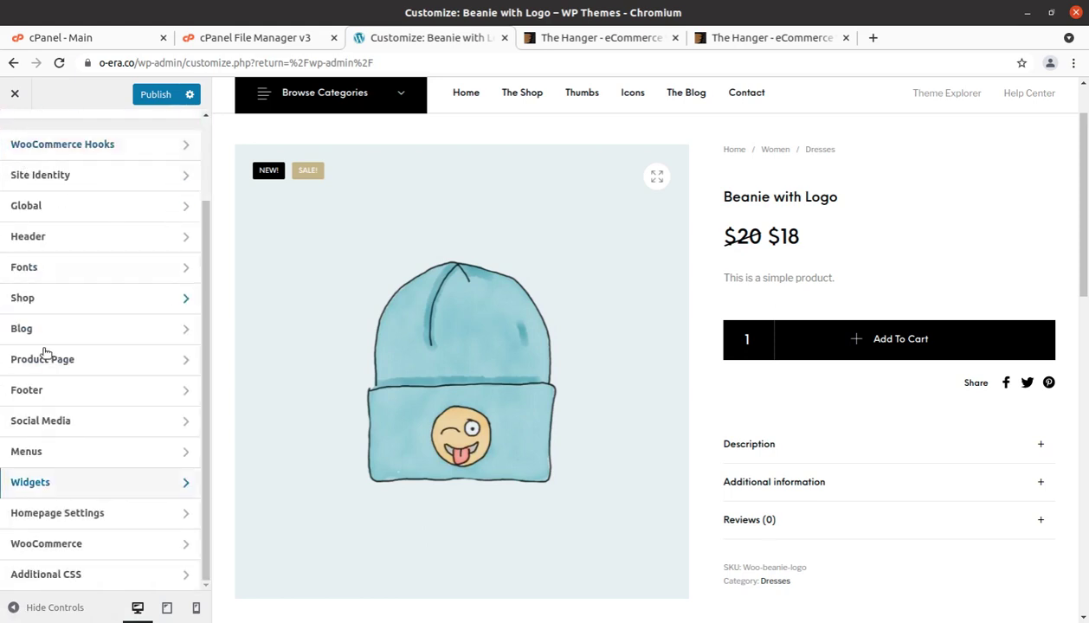
- Check the pages available as Homepage in Homepage Settings without changing the selection, then return to the main settings list
left_click(79, 512)
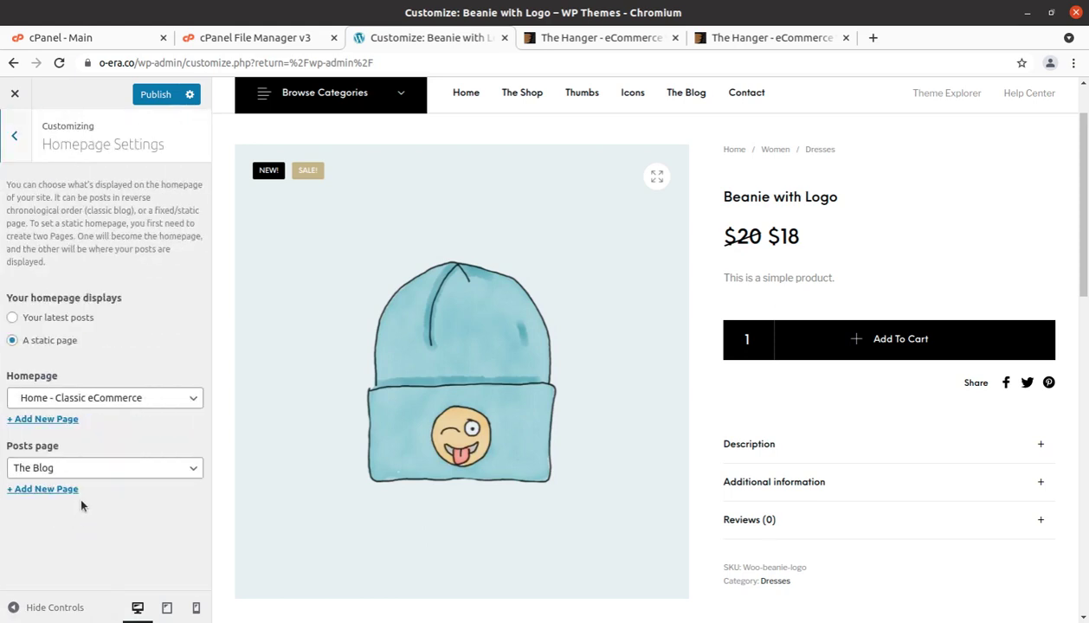
left_click(113, 398)
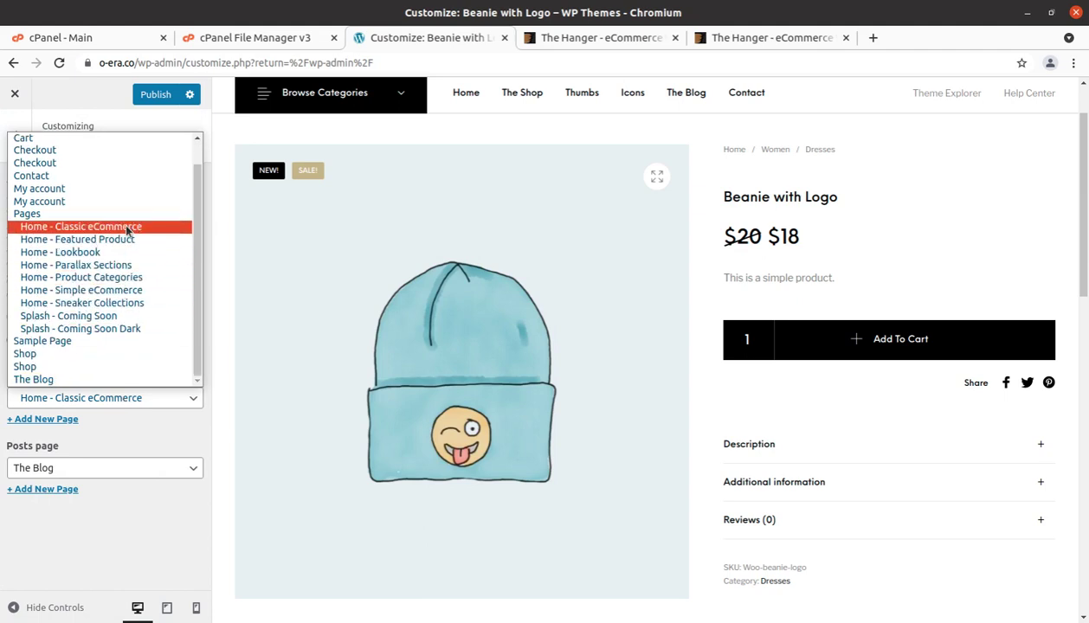
left_click(258, 299)
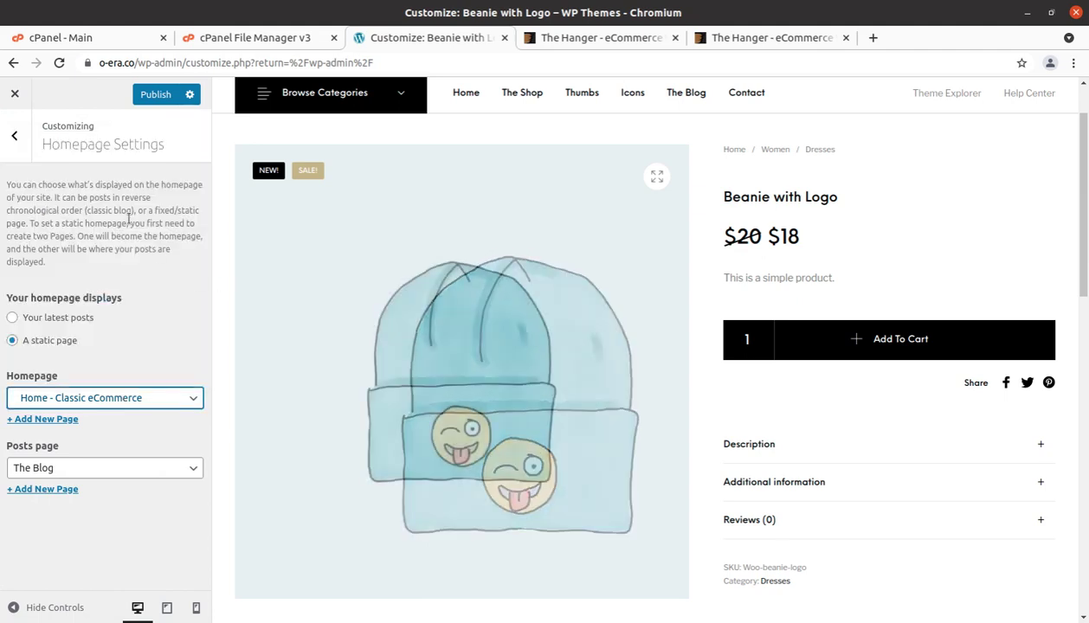
left_click(15, 136)
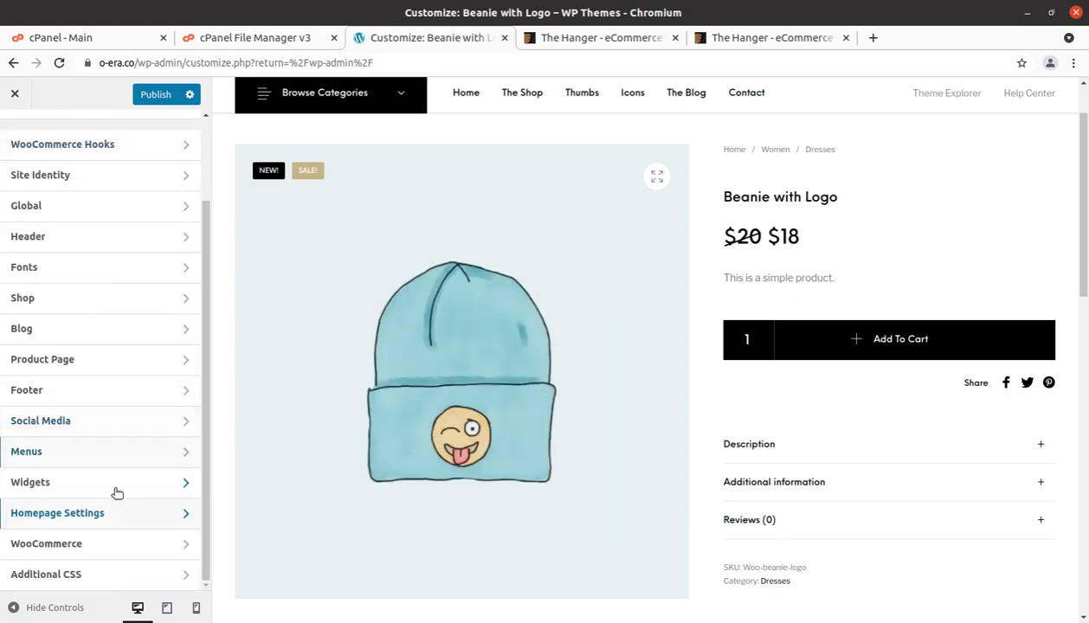
- Review the WooCommerce section and its Store Notice options, then return to the main settings list
left_click(105, 545)
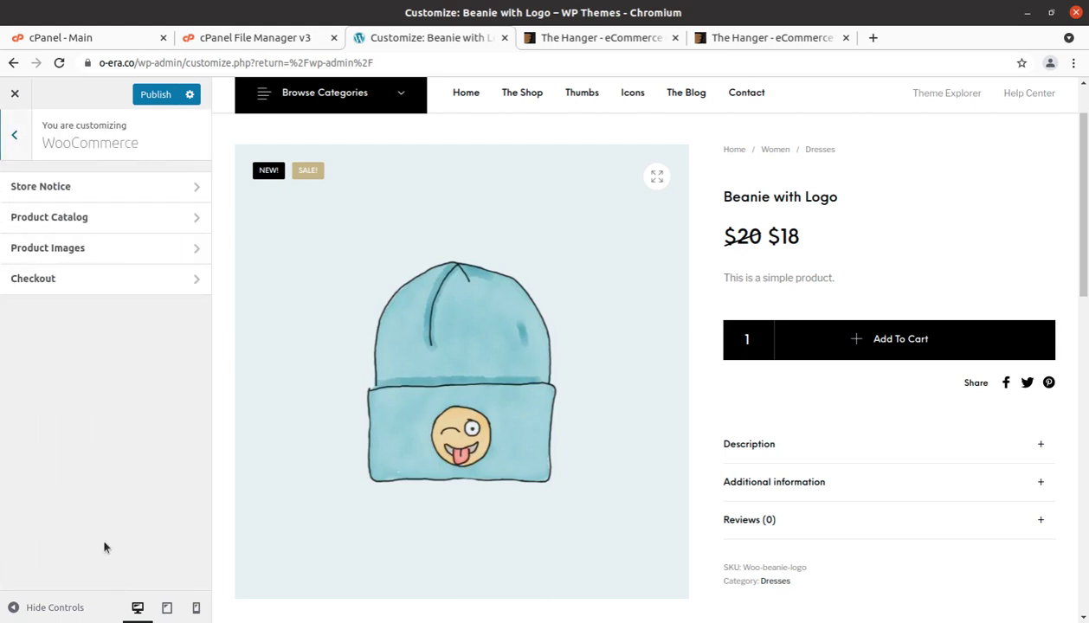
left_click(115, 191)
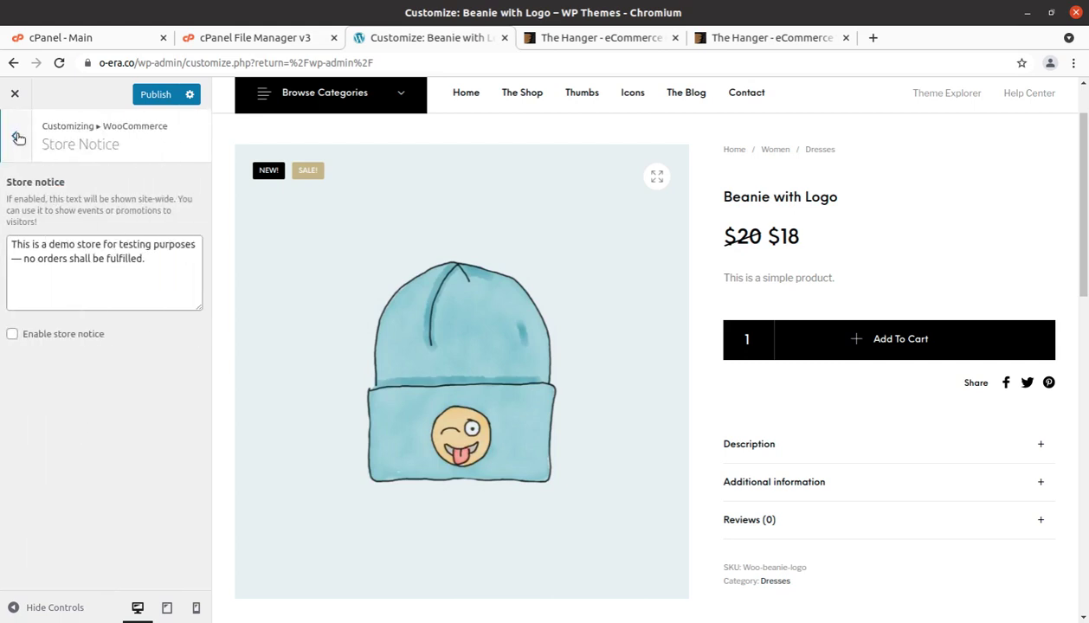
left_click(18, 136)
left_click(18, 136)
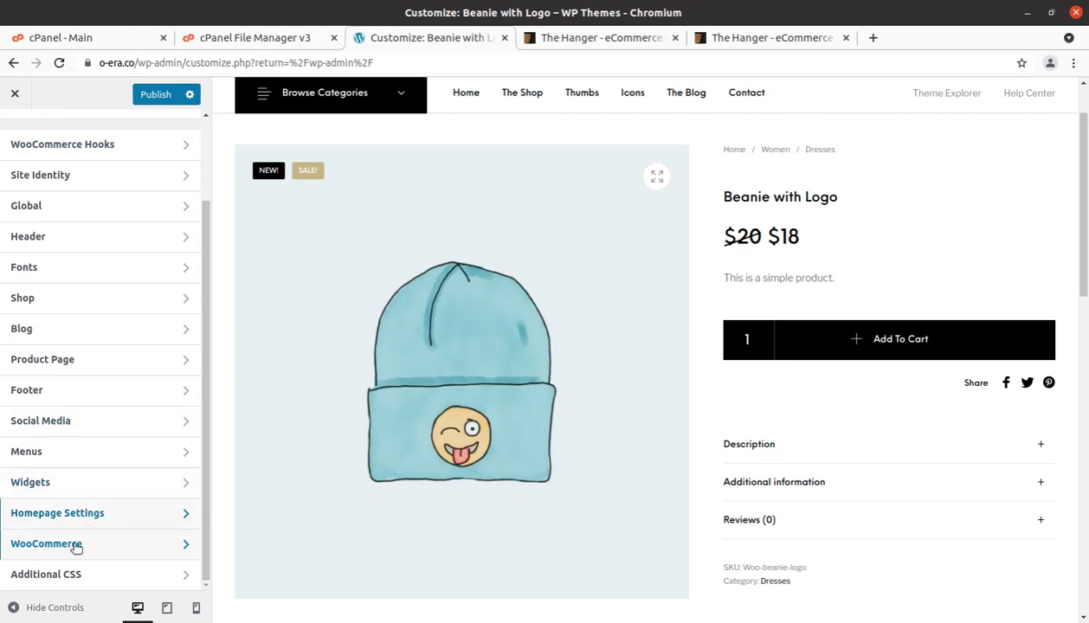
- View the Additional CSS section, then leave the Customizer for the dashboard, discarding the unsaved changes
left_click(75, 576)
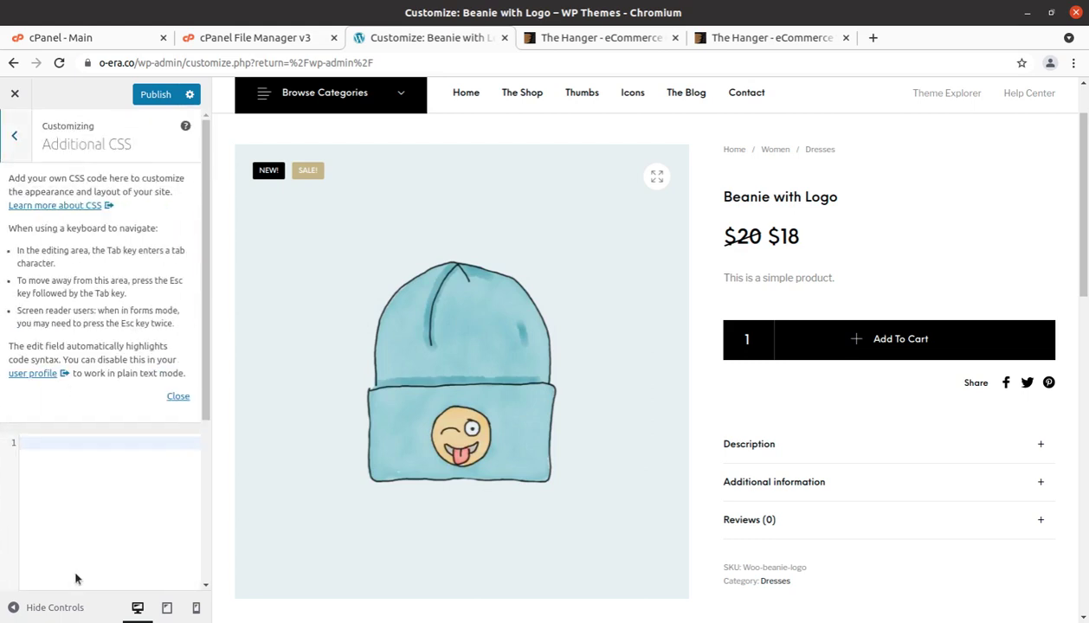
left_click(21, 141)
left_click(17, 95)
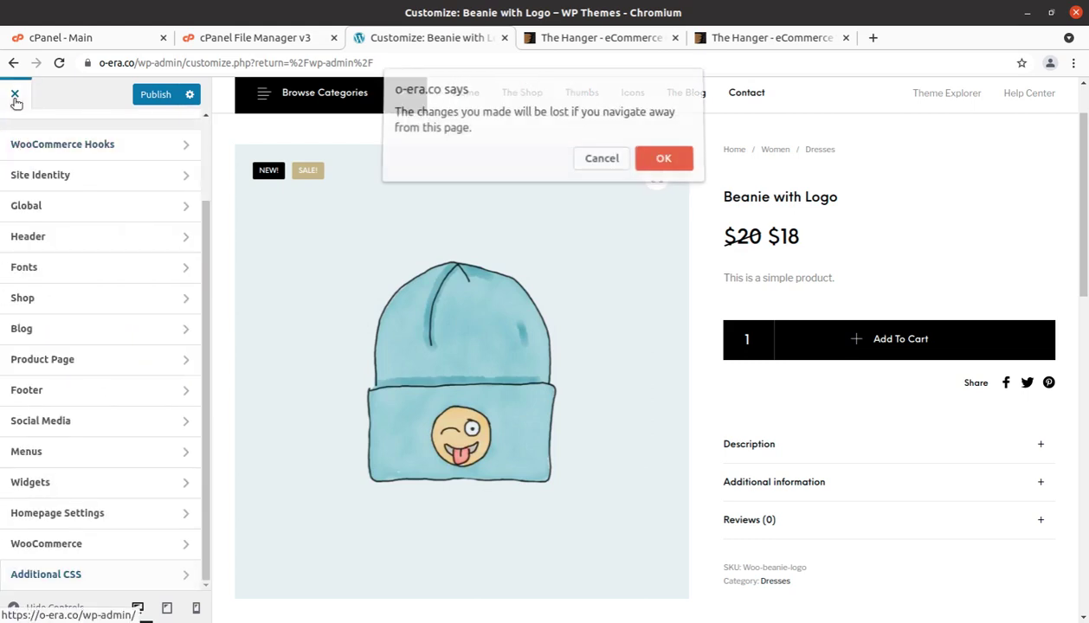
left_click(660, 164)
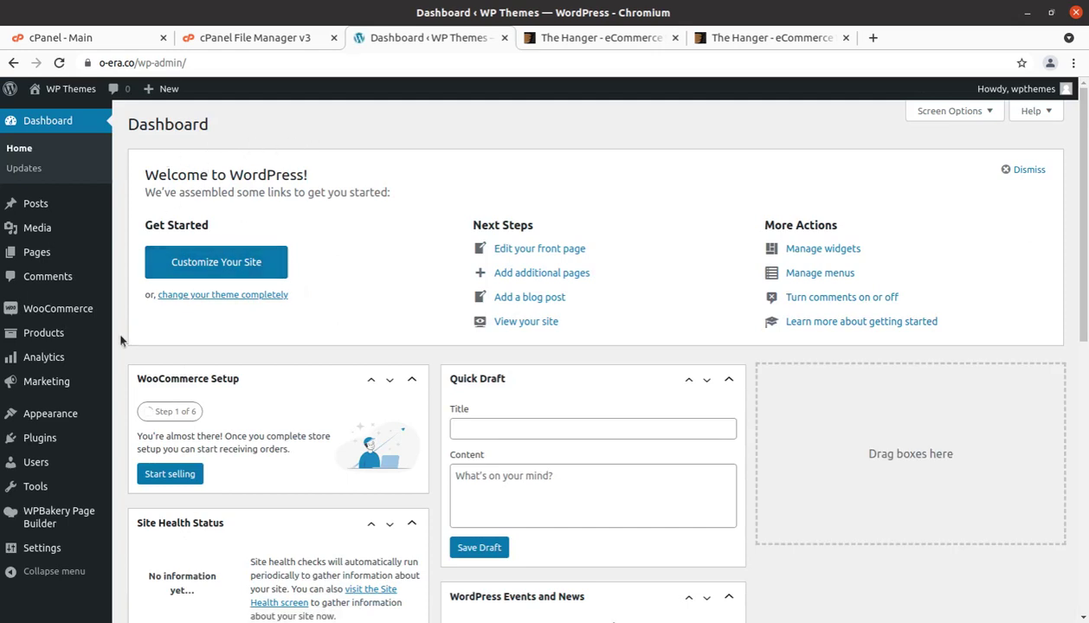
- Look over the WooCommerce submenu entries, then open the Installed Plugins page and examine the full plugin list
mouse_move(87, 309)
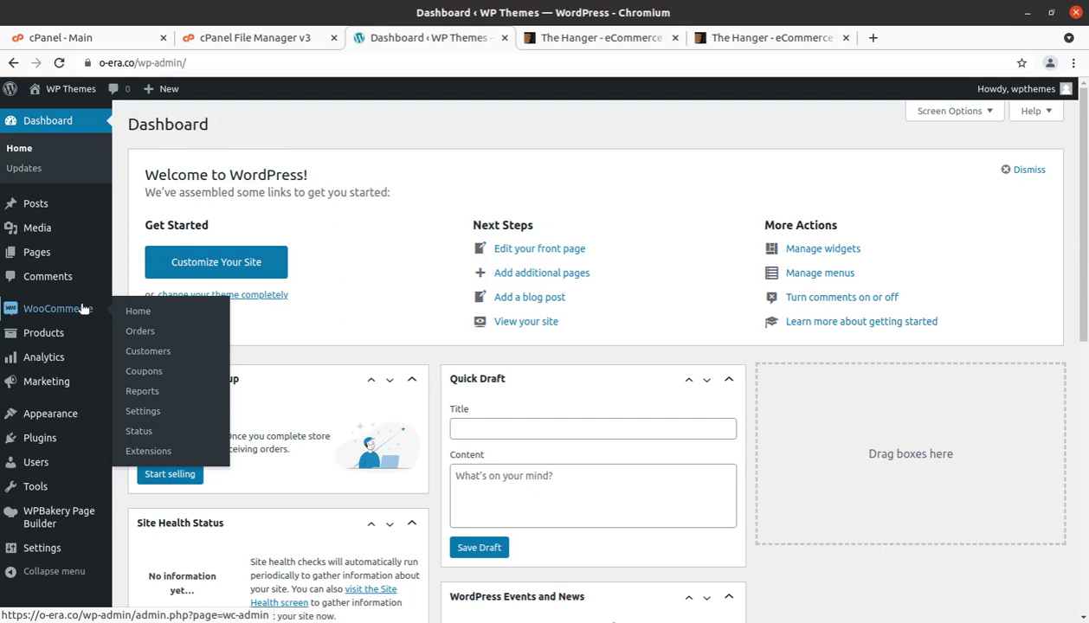
mouse_move(52, 337)
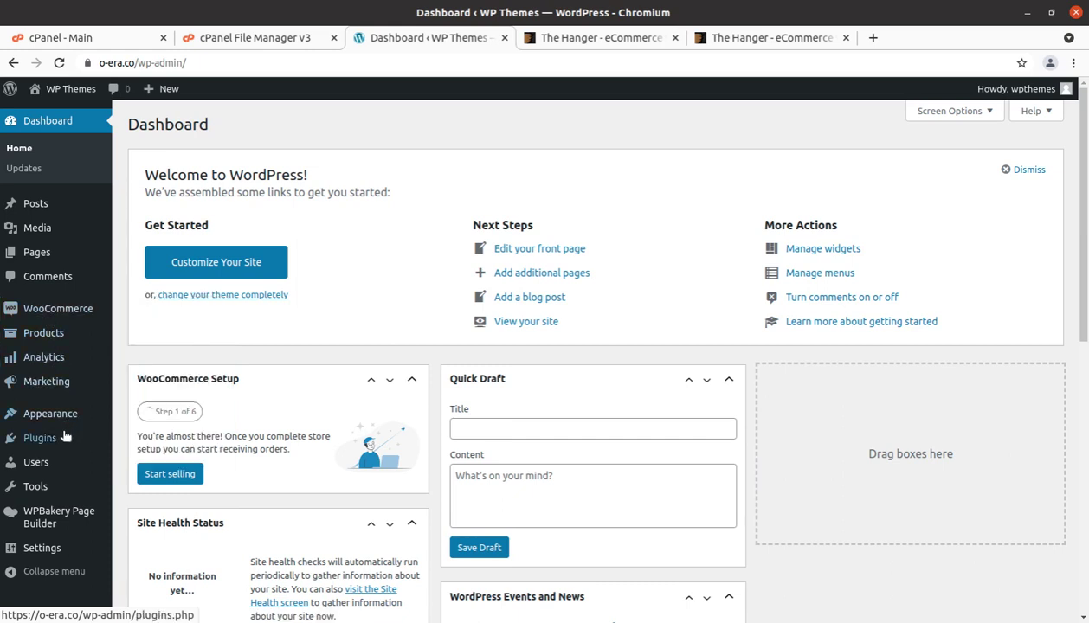
mouse_move(71, 439)
left_click(146, 447)
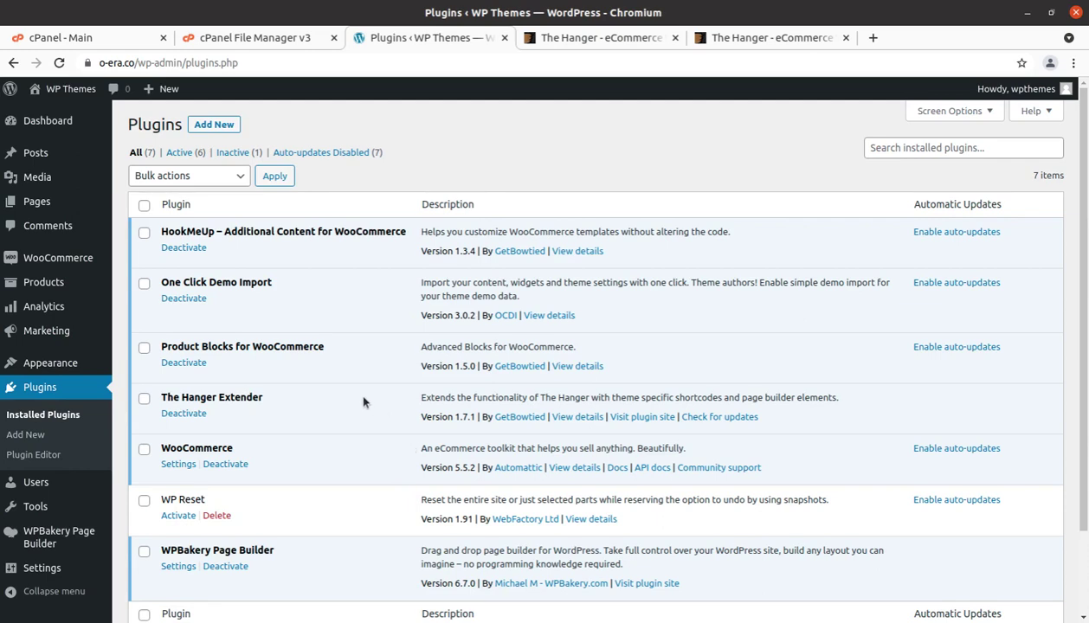
scroll(364, 400, "down", 2)
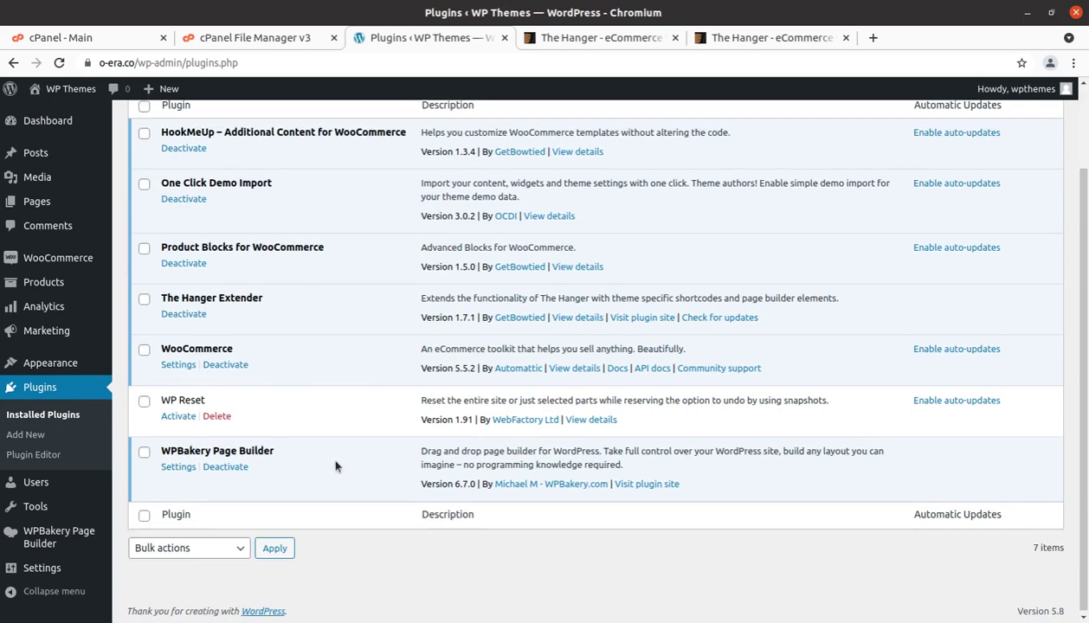
- Look through the installed plugins from HookMeUp to WPBakery Page Builder, then return to the Dashboard home
scroll(336, 467, "up", 2)
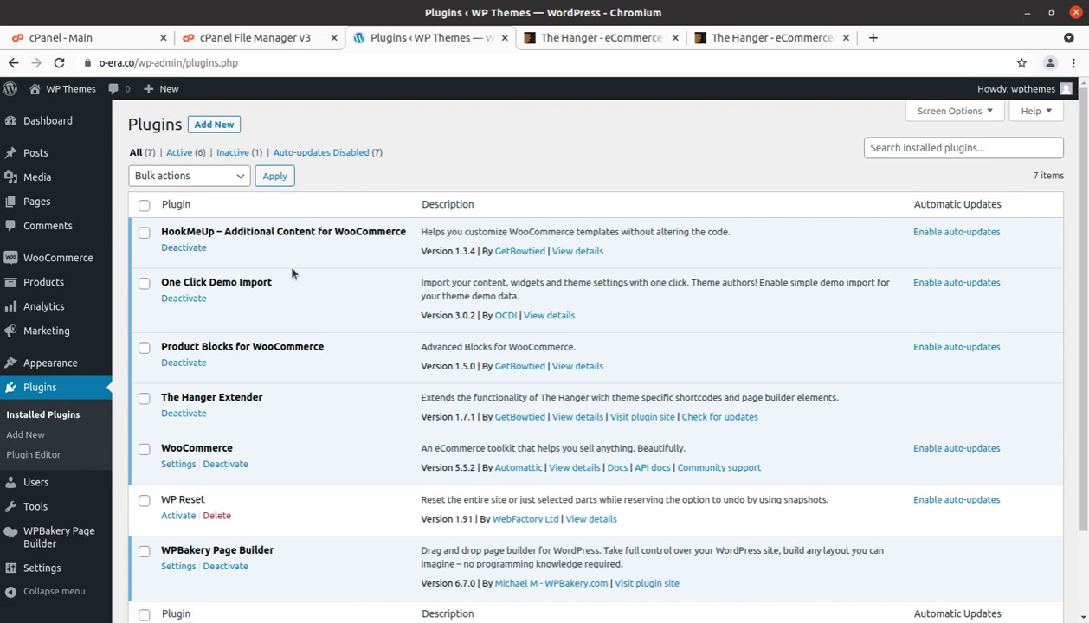
scroll(277, 465, "down", 2)
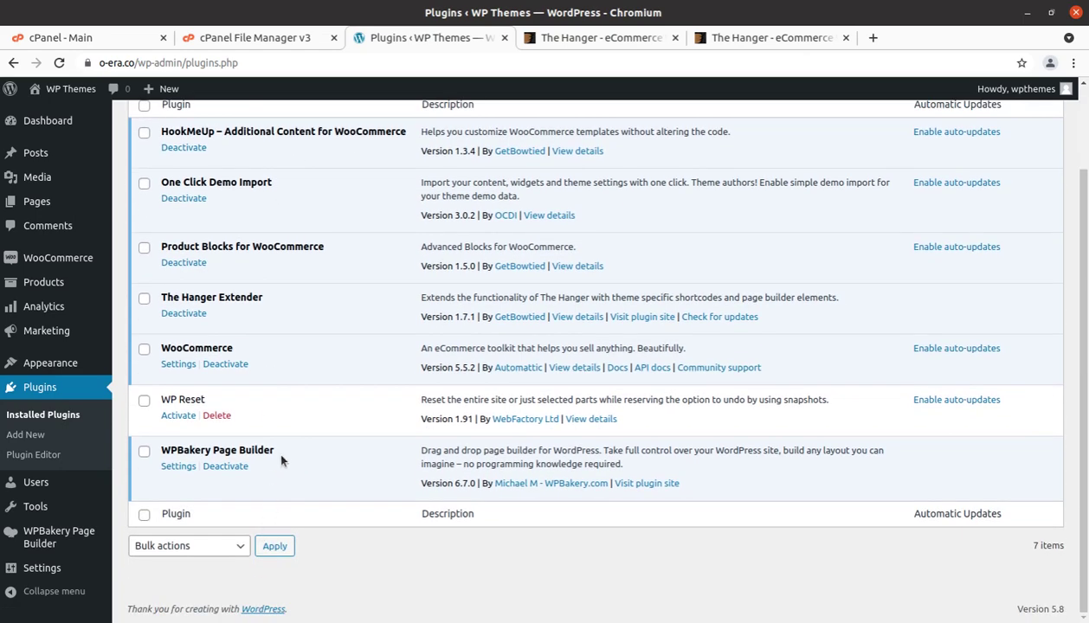
scroll(281, 460, "up", 2)
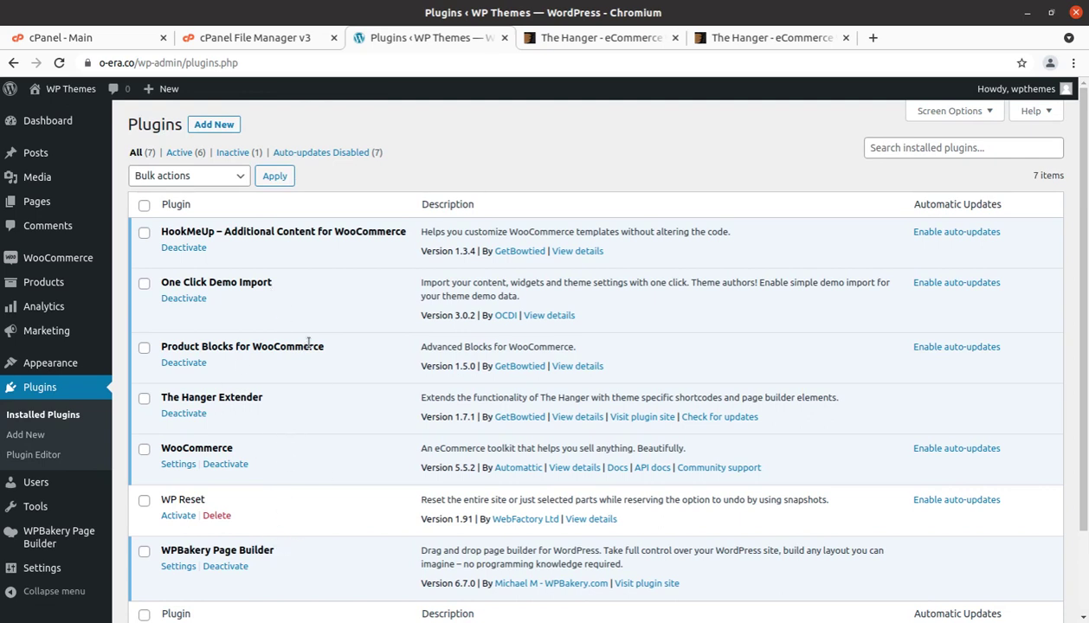
mouse_move(34, 120)
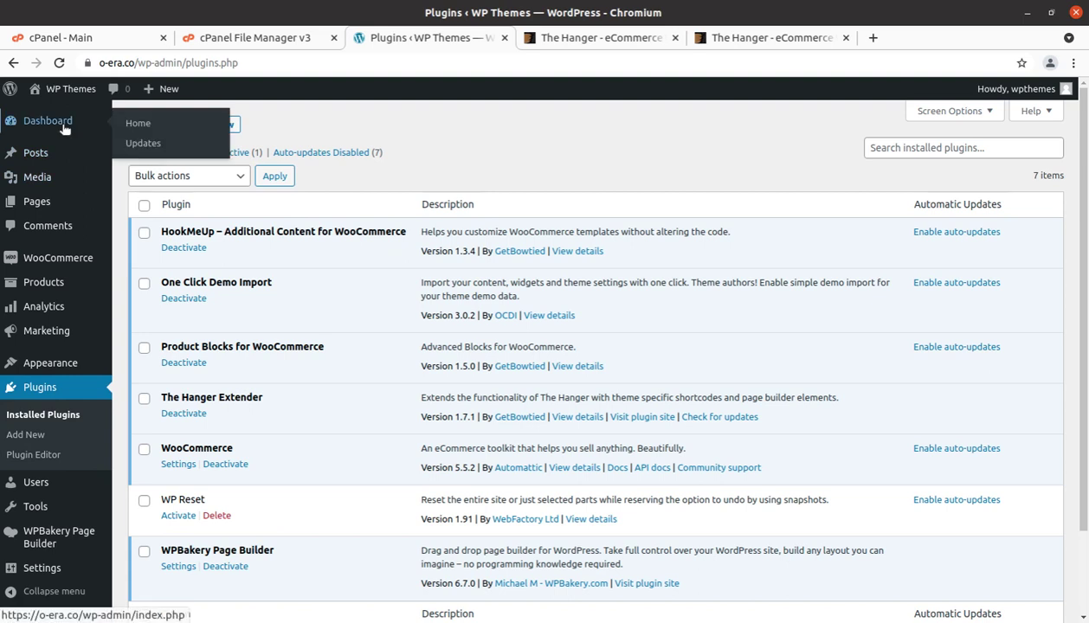
left_click(63, 127)
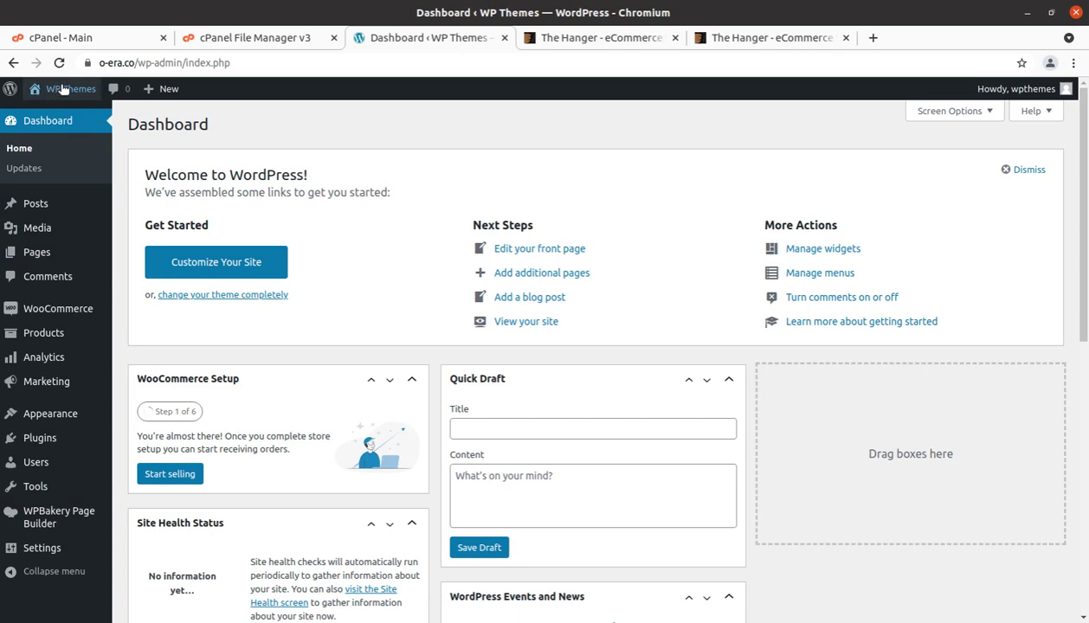
- Open the site's front page in a new tab and look over its header and hero slider
mouse_move(65, 89)
middle_click(57, 115)
left_click(554, 38)
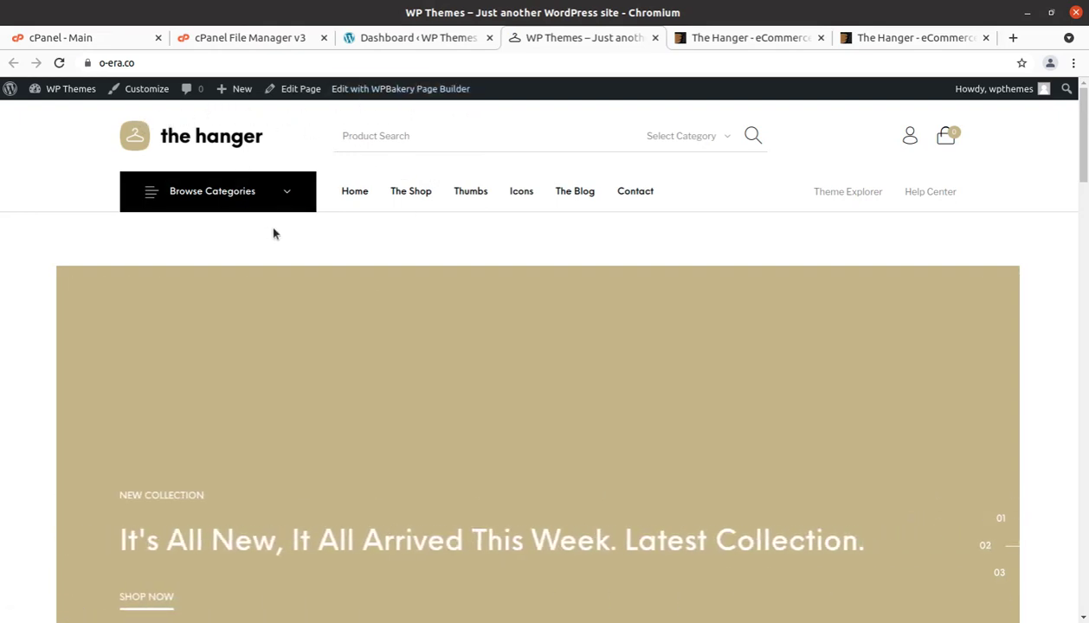
scroll(272, 234, "down", 3)
scroll(273, 233, "up", 3)
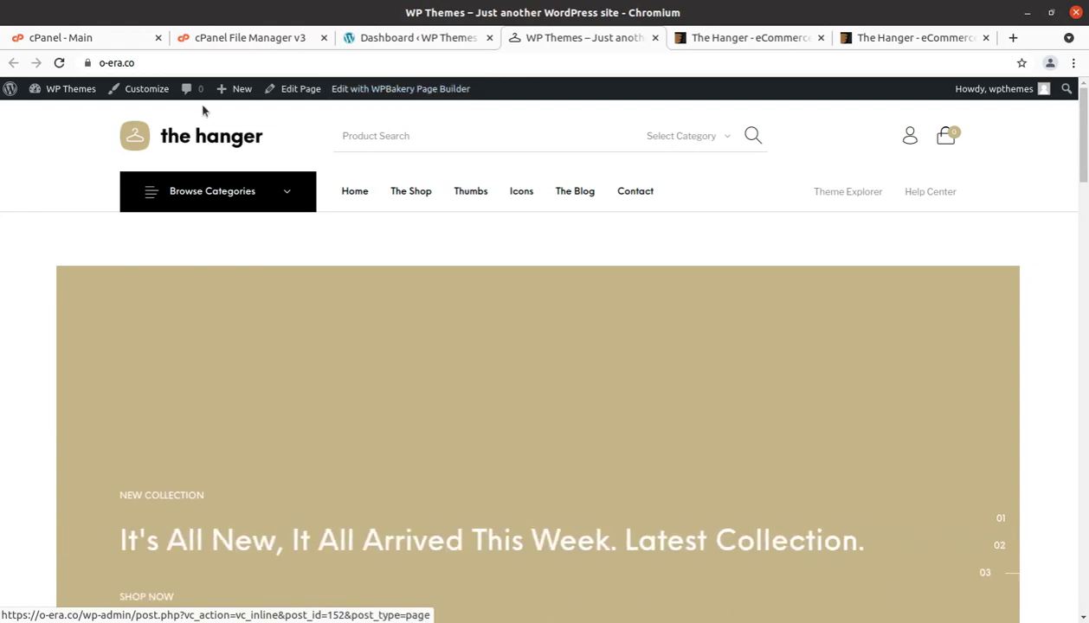
- Open the front page in the WPBakery frontend editor and view an Image Slide's settings, closing them without changes
left_click(362, 99)
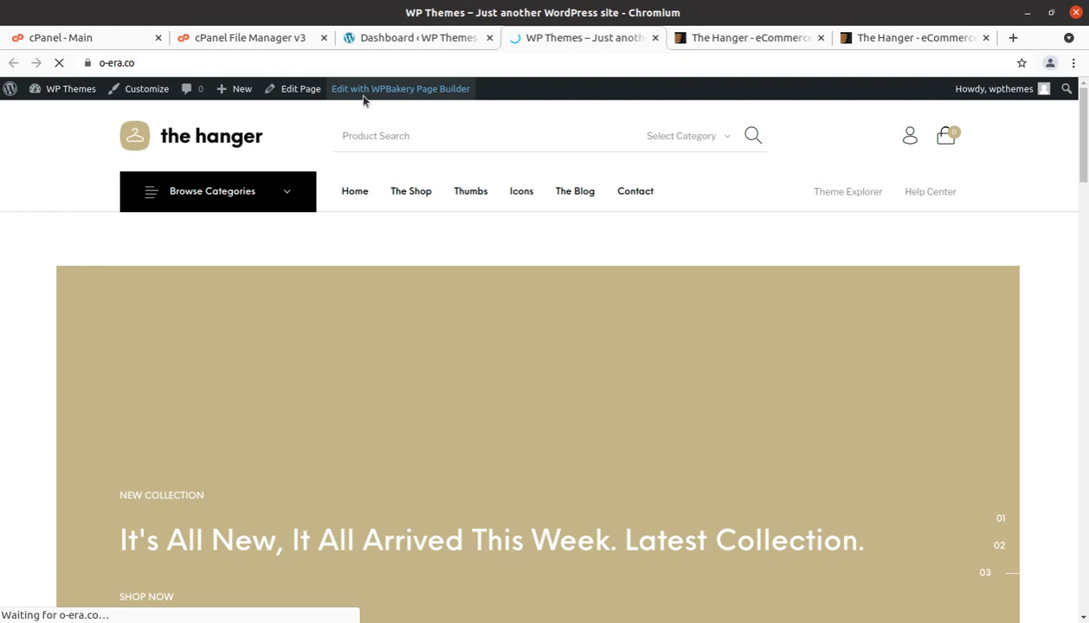
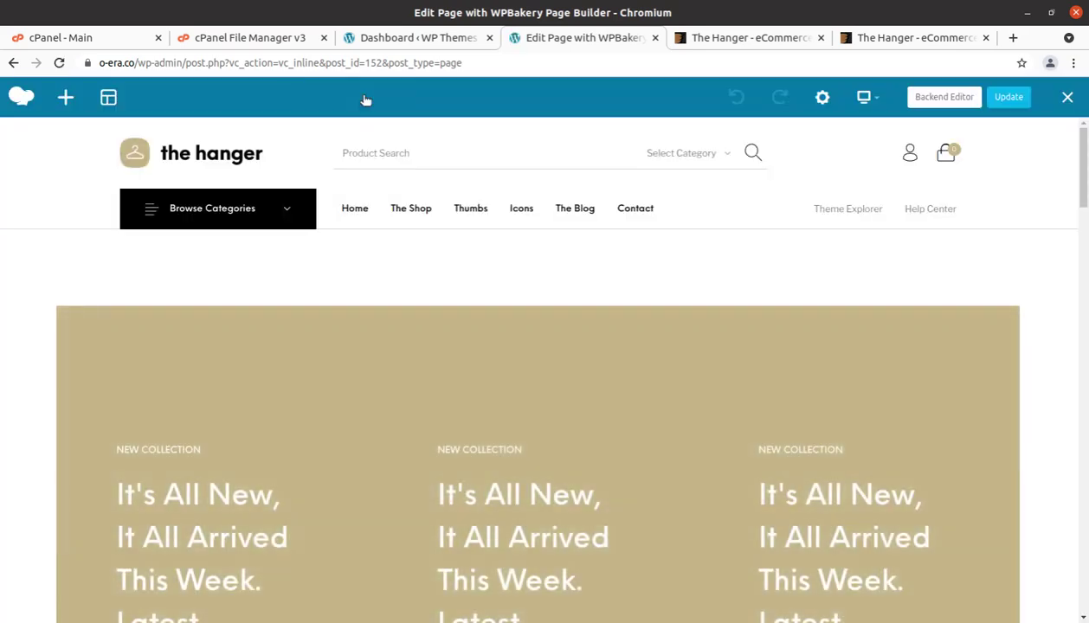
scroll(268, 415, "down", 3)
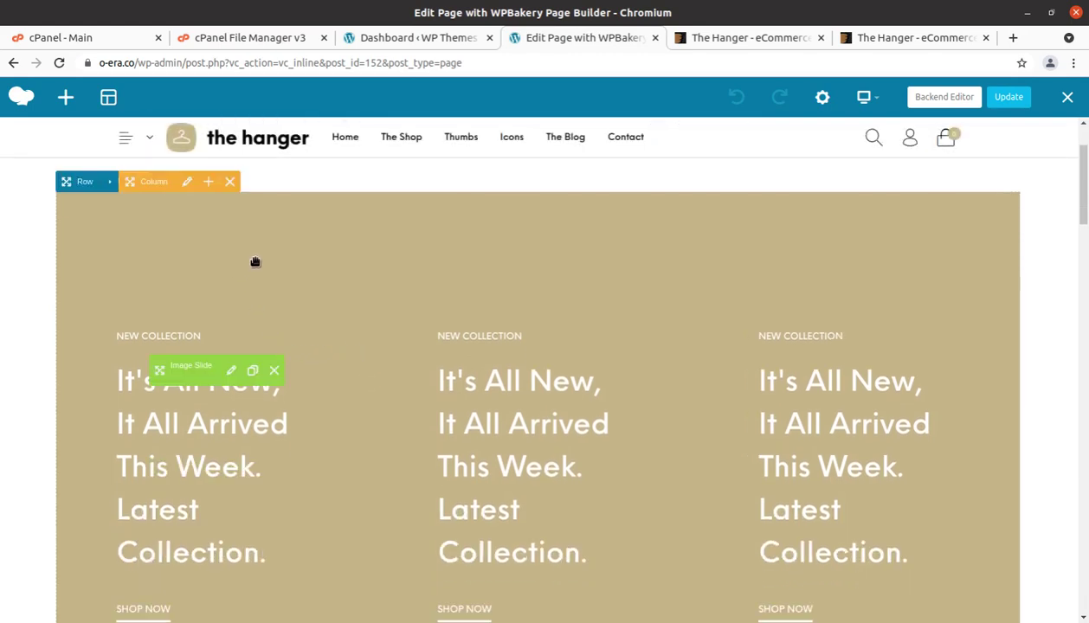
left_click(232, 372)
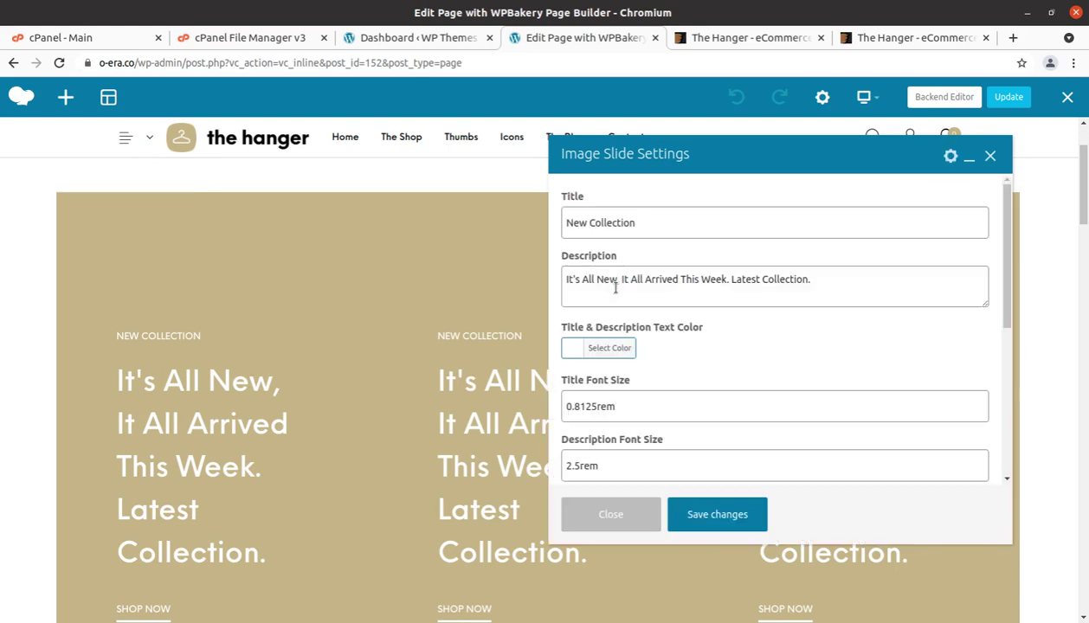
left_click(991, 155)
- Examine the slider, Recent Products and Product categories elements of the page in the frontend editor
scroll(537, 407, "down", 4)
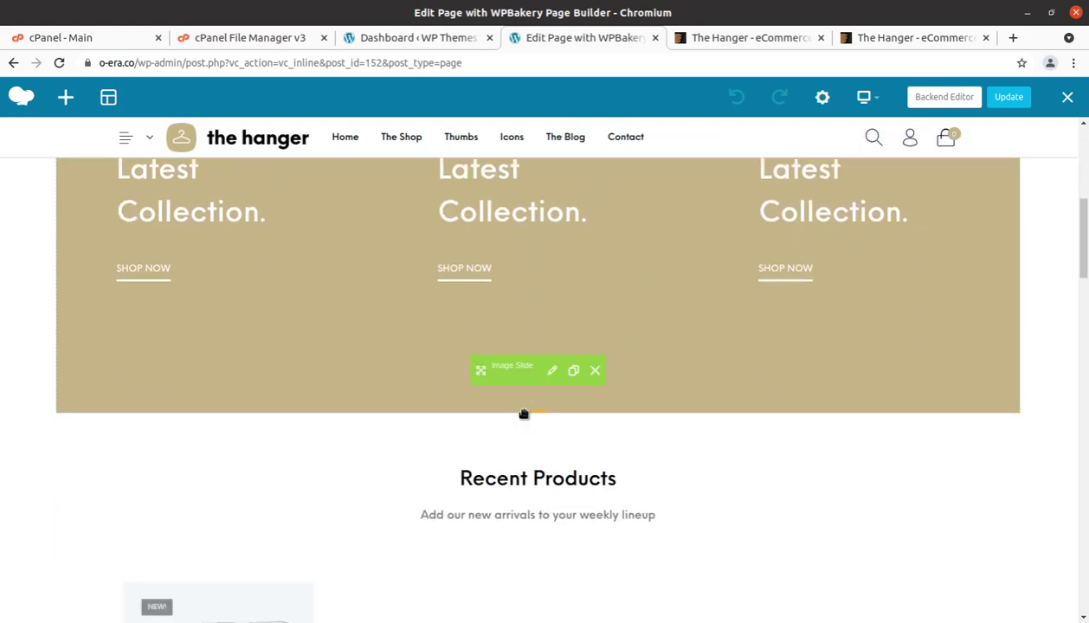
scroll(523, 414, "down", 1)
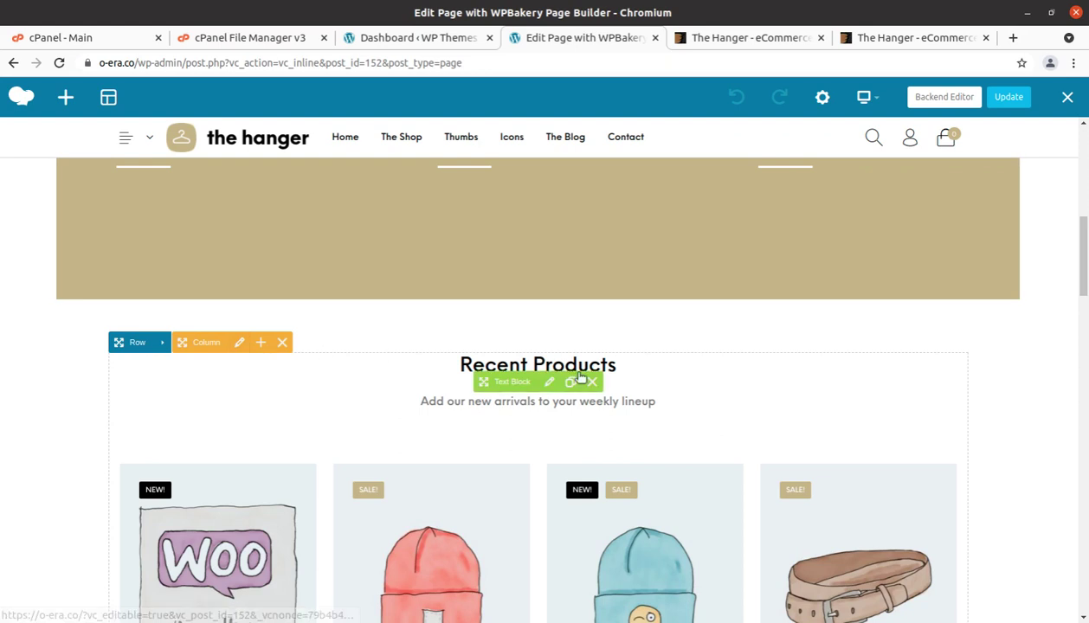
scroll(405, 444, "down", 2)
scroll(508, 440, "down", 3)
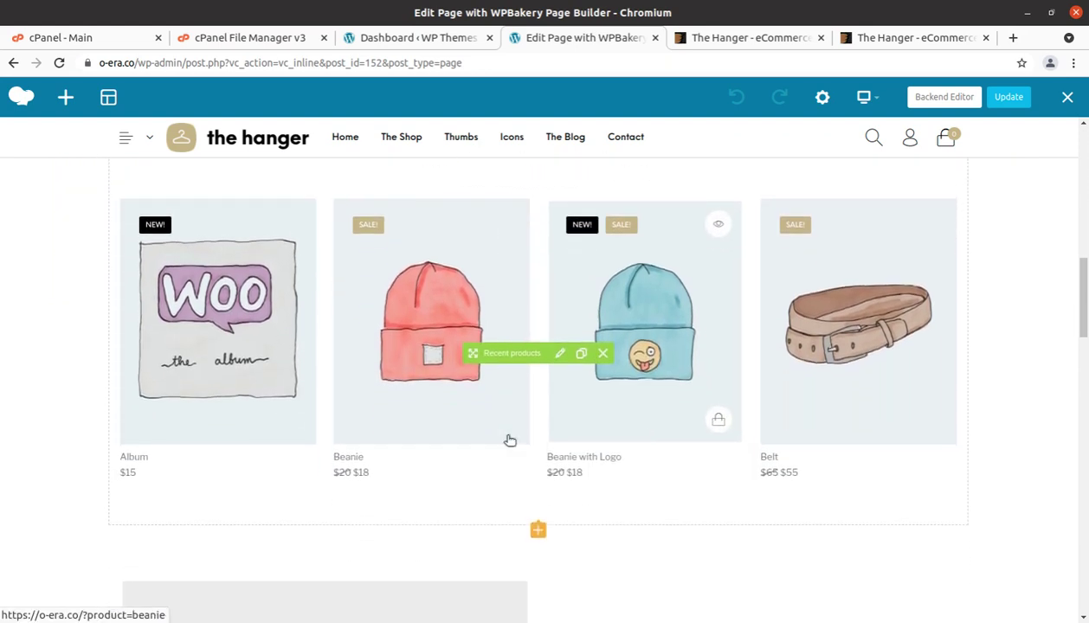
scroll(523, 436, "down", 3)
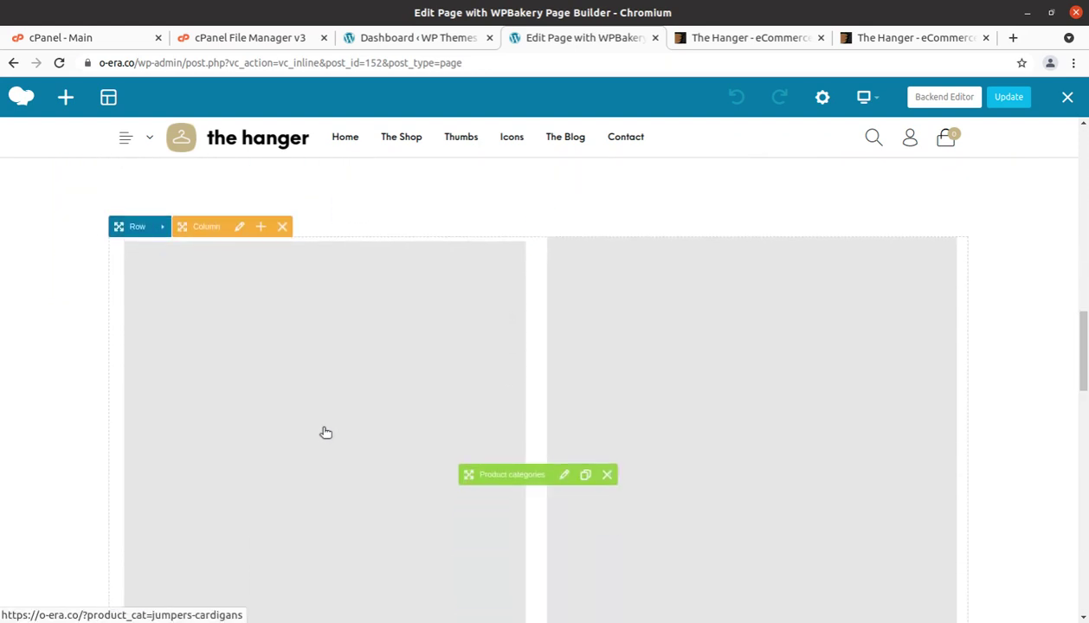
scroll(325, 433, "up", 8)
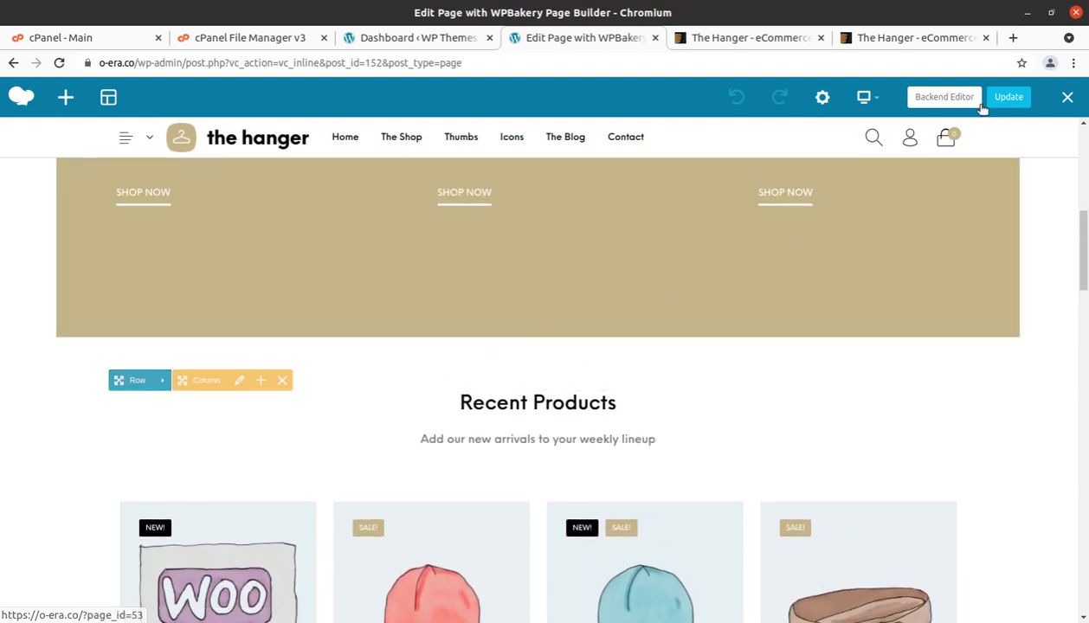
- Switch the page to WPBakery's Backend Editor and dismiss the welcome tip
left_click(942, 98)
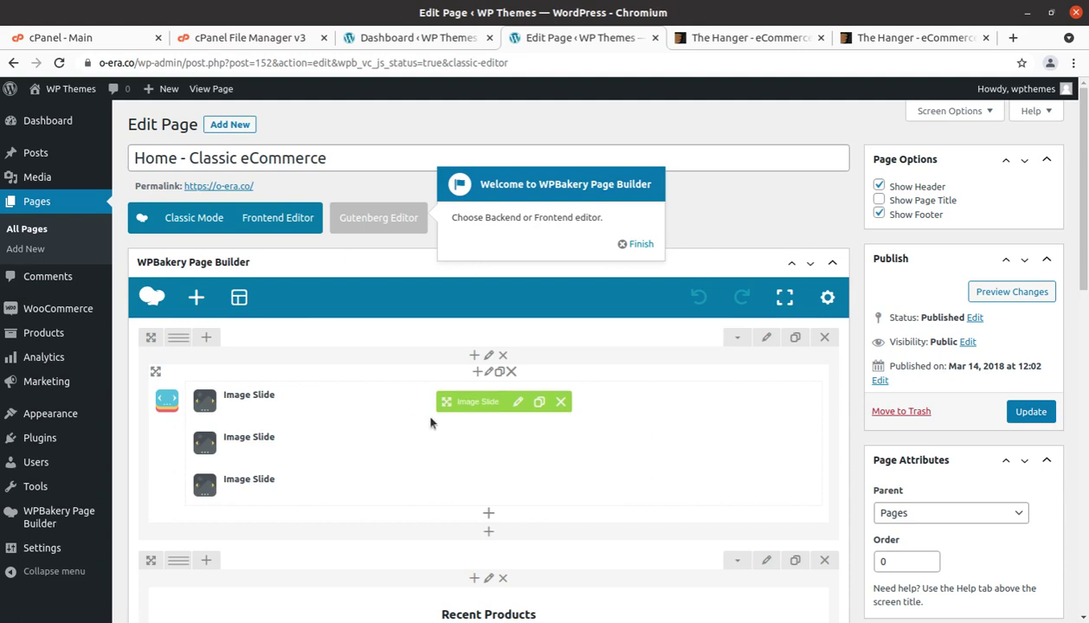
scroll(430, 418, "down", 2)
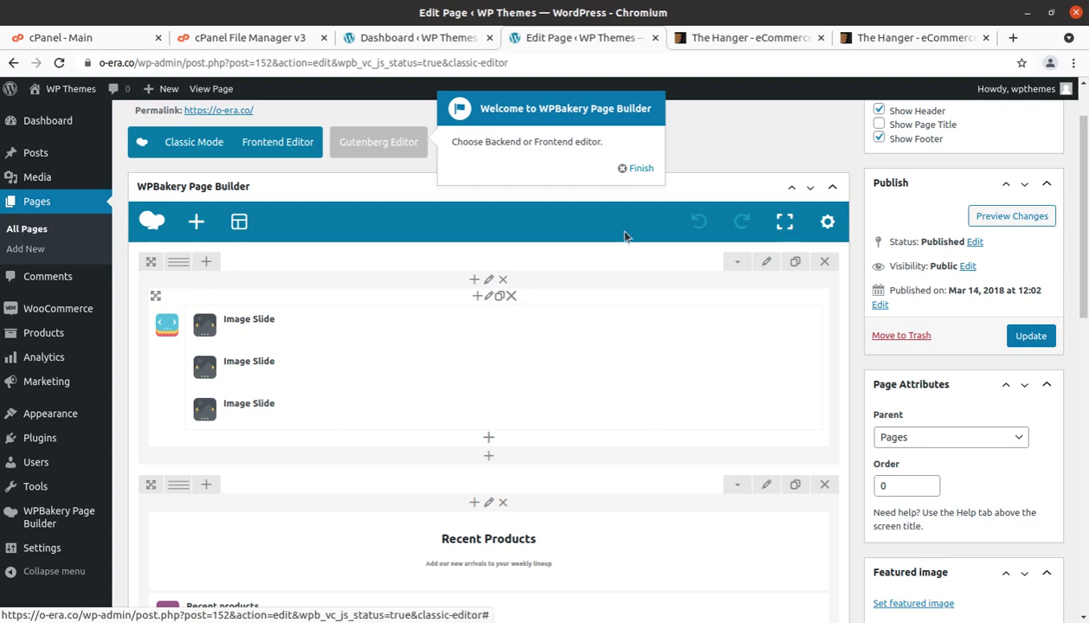
left_click(625, 168)
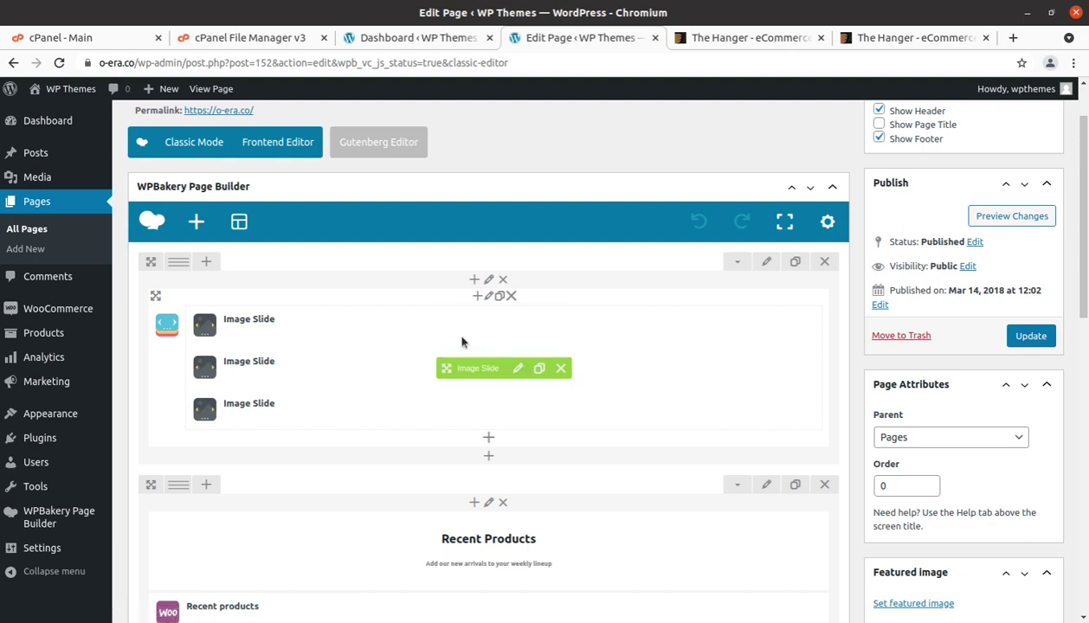
- Review an Image Slide's text, button, background and alignment settings in the backend editor, then close them without changes
left_click(516, 329)
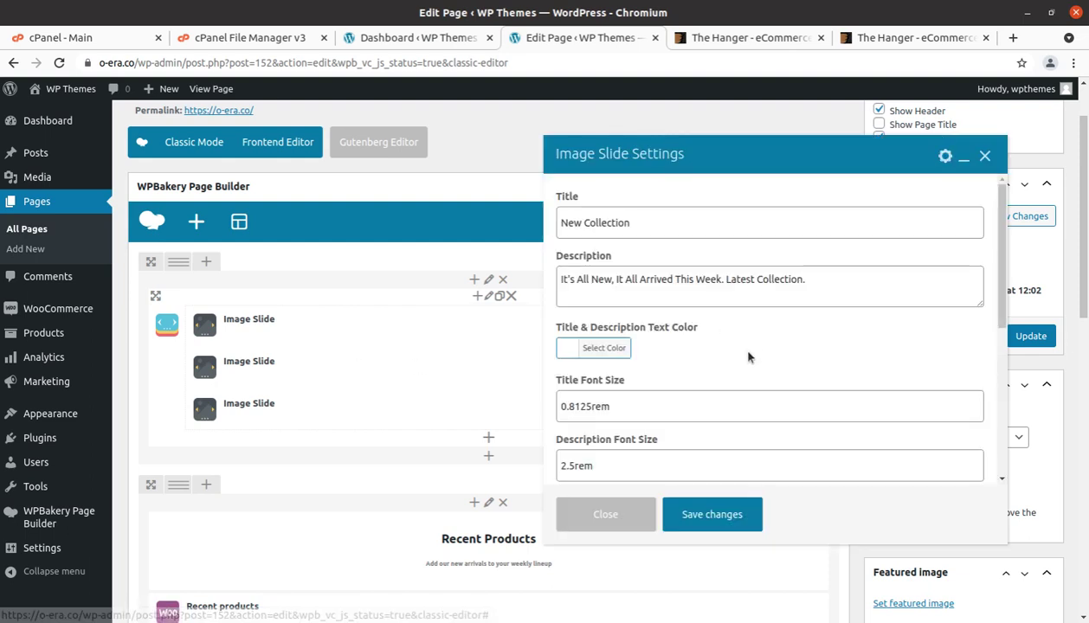
scroll(746, 353, "down", 5)
scroll(746, 352, "down", 1)
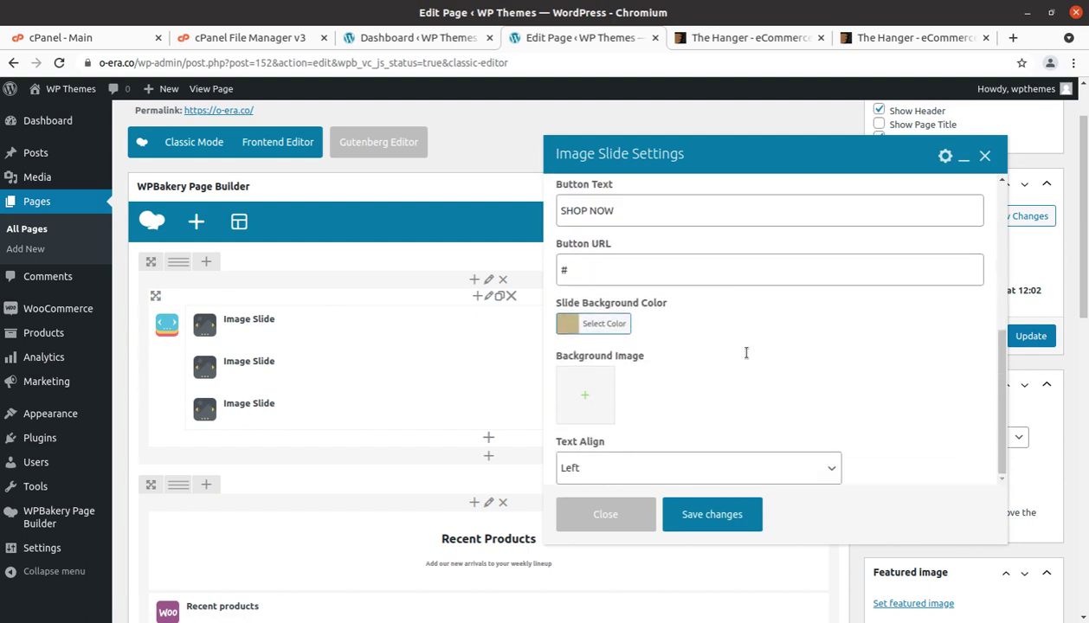
scroll(736, 348, "up", 6)
left_click(985, 156)
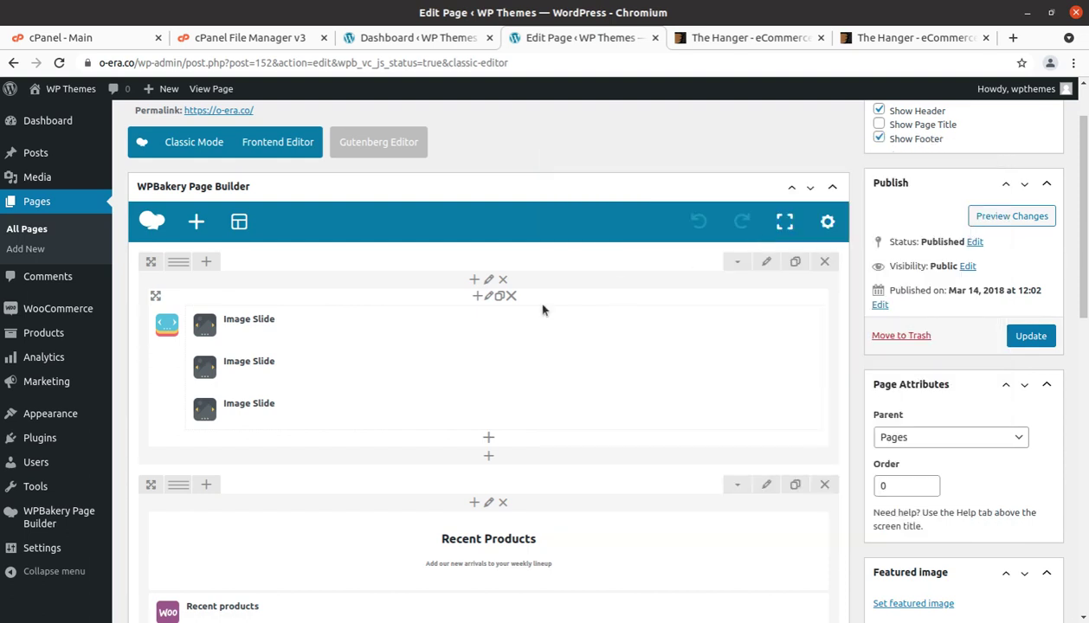
- Examine the page's rows in the backend editor, from the image slides down to the Clearance Sales block
scroll(454, 387, "down", 3)
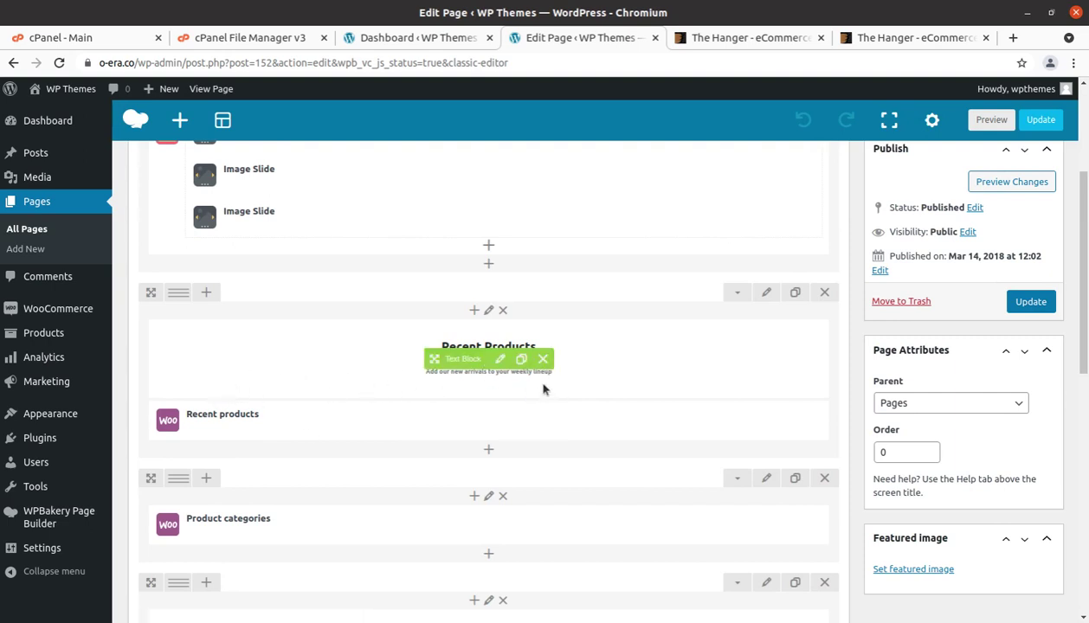
scroll(520, 381, "down", 2)
scroll(505, 348, "up", 3)
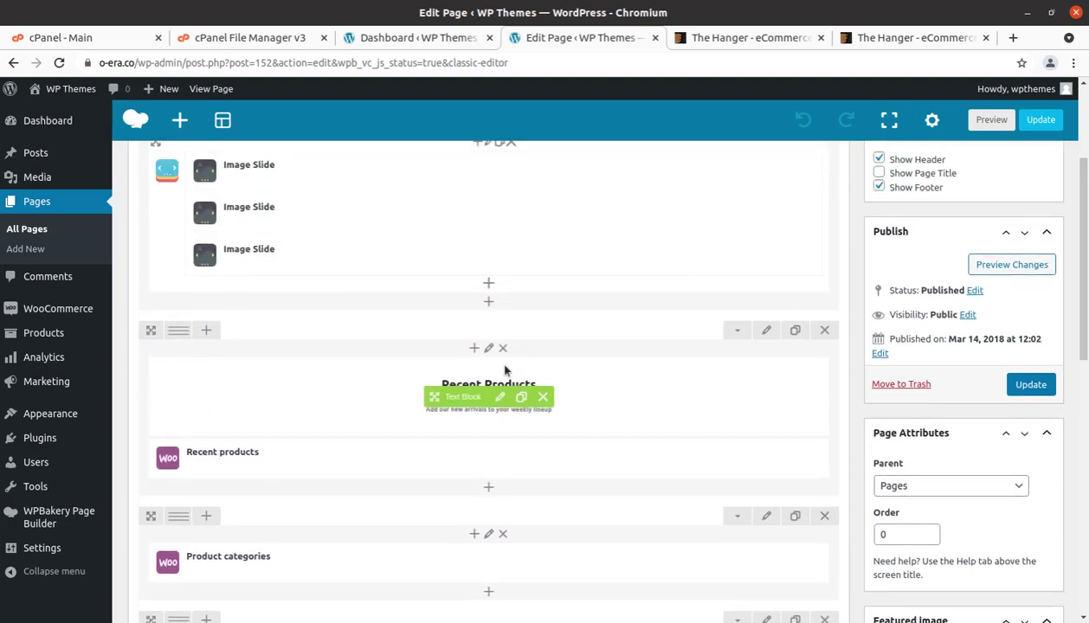
scroll(396, 358, "down", 2)
scroll(415, 381, "down", 4)
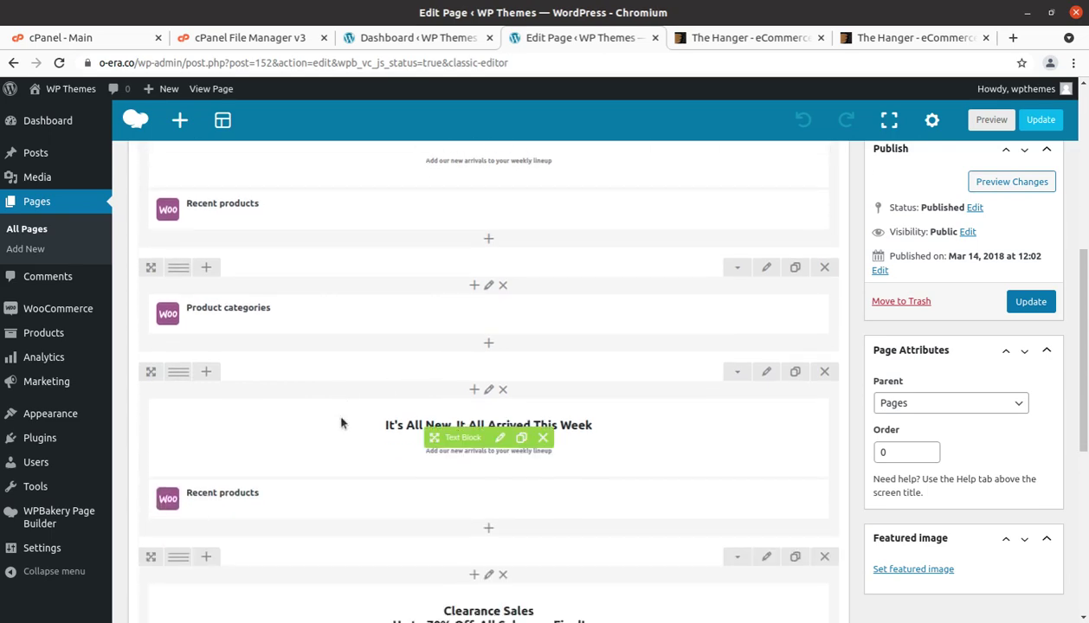
scroll(341, 423, "down", 6)
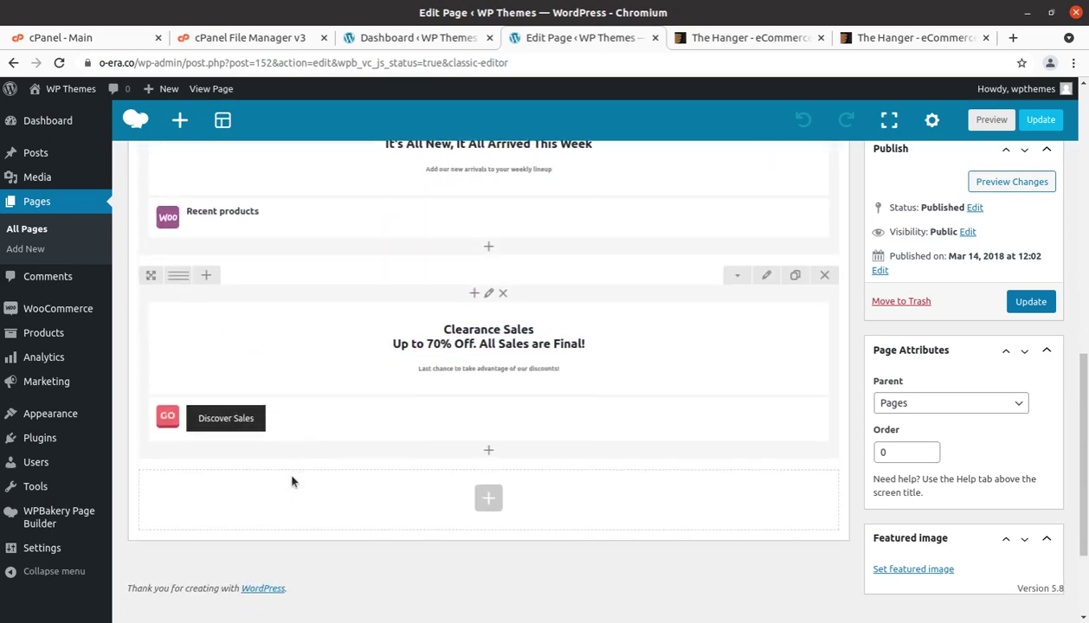
scroll(494, 487, "up", 15)
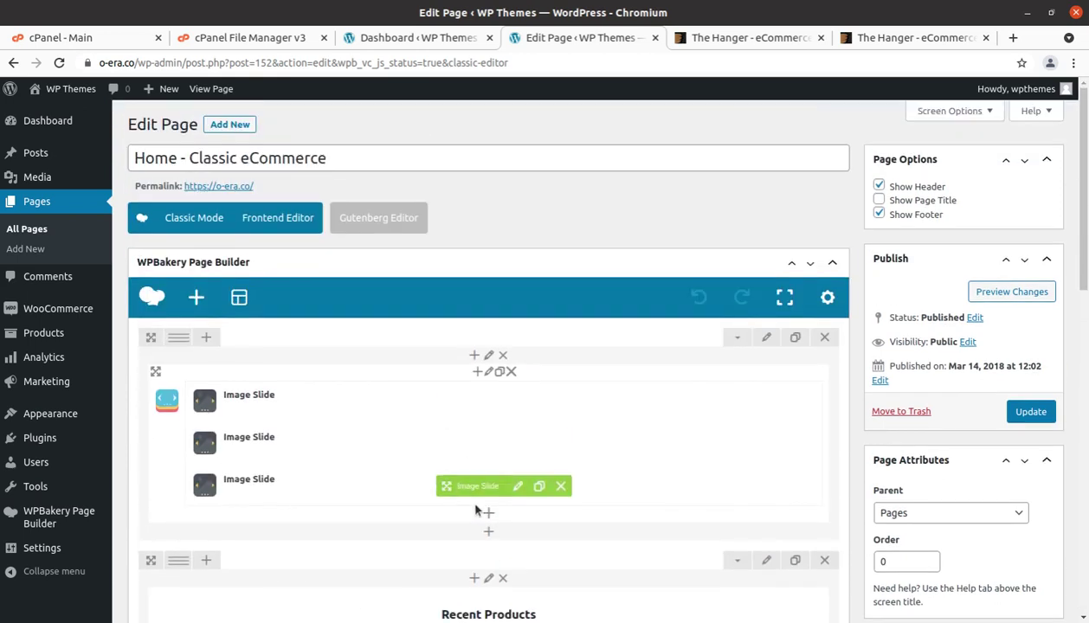
- Leave the page editor for the Dashboard and look over its WooCommerce Setup, Site Health and At a Glance widgets
left_click(52, 121)
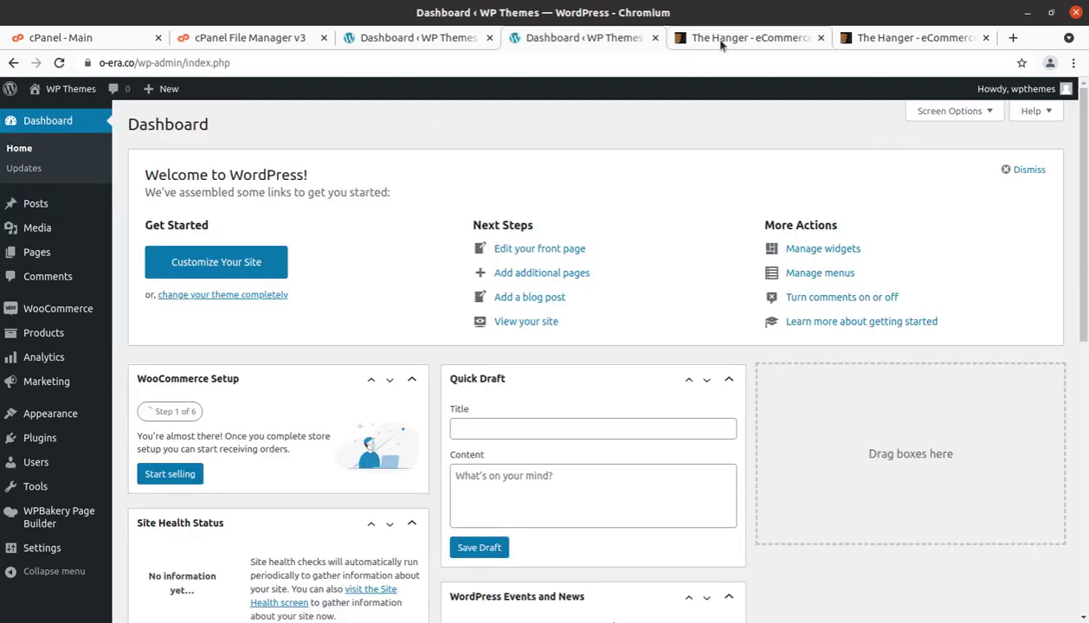
scroll(407, 438, "down", 3)
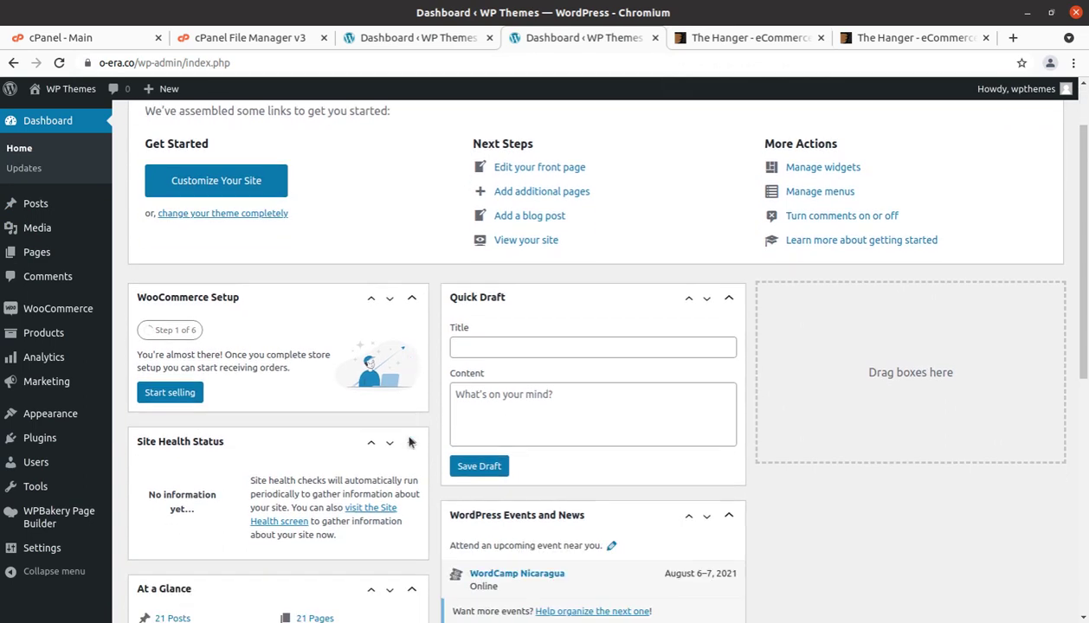
scroll(410, 442, "down", 3)
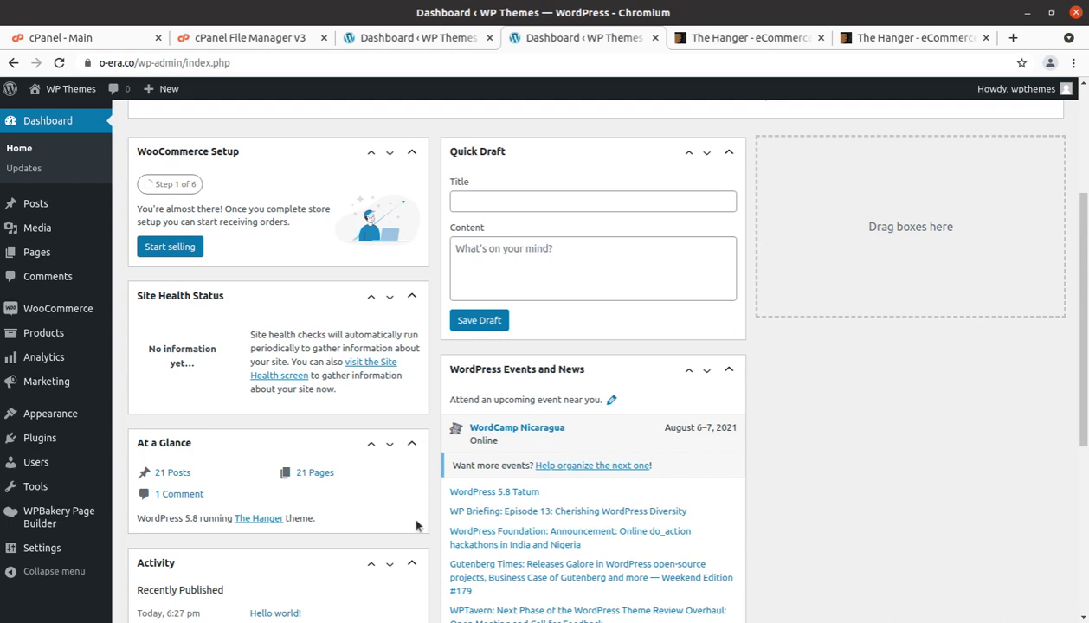
scroll(414, 518, "up", 3)
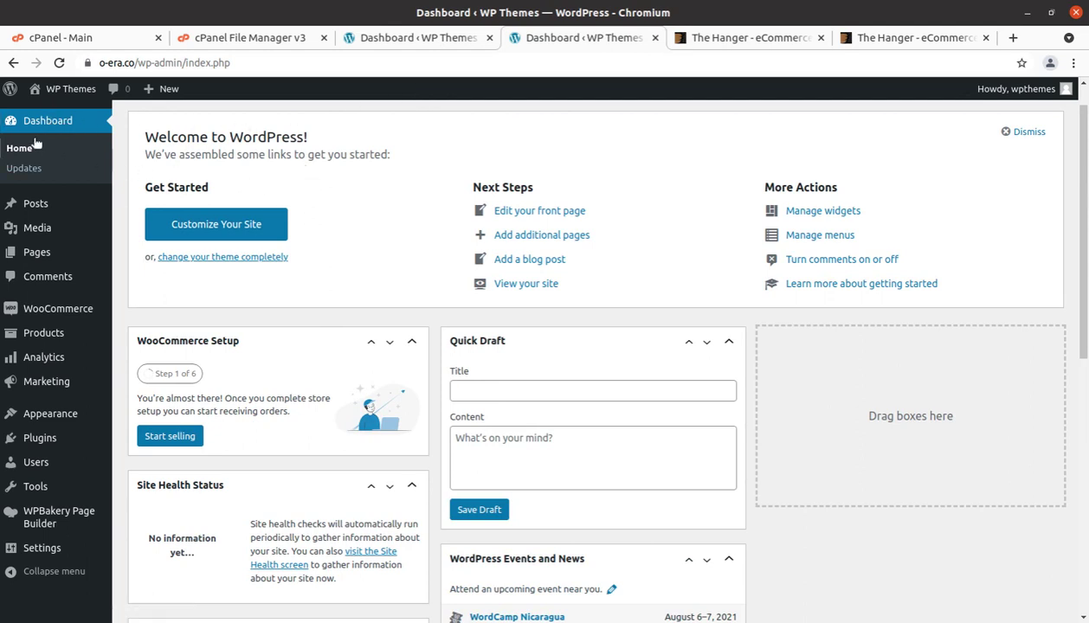
- Visit the live site and examine its homepage from the hero slider through Recent Products and the category blocks to the Clearance Sales section
mouse_move(65, 93)
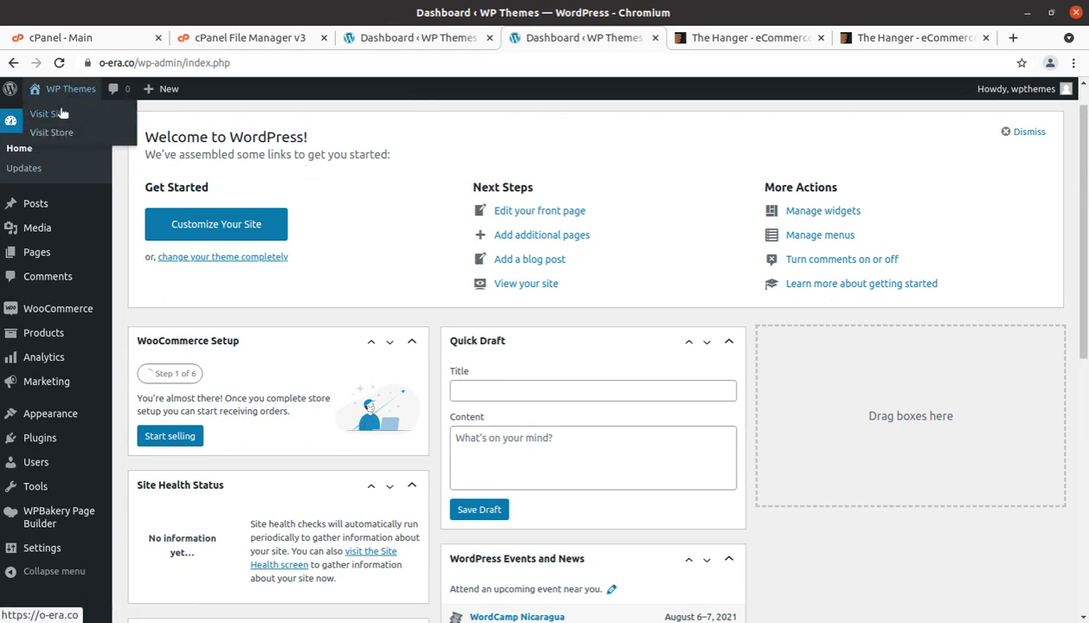
left_click(60, 114)
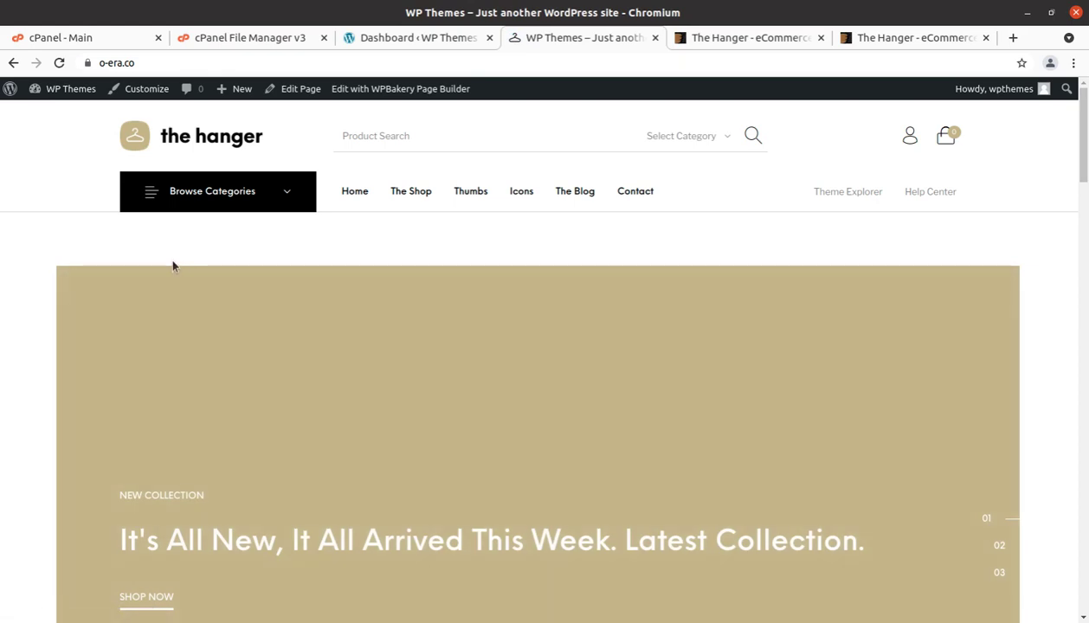
scroll(311, 402, "down", 3)
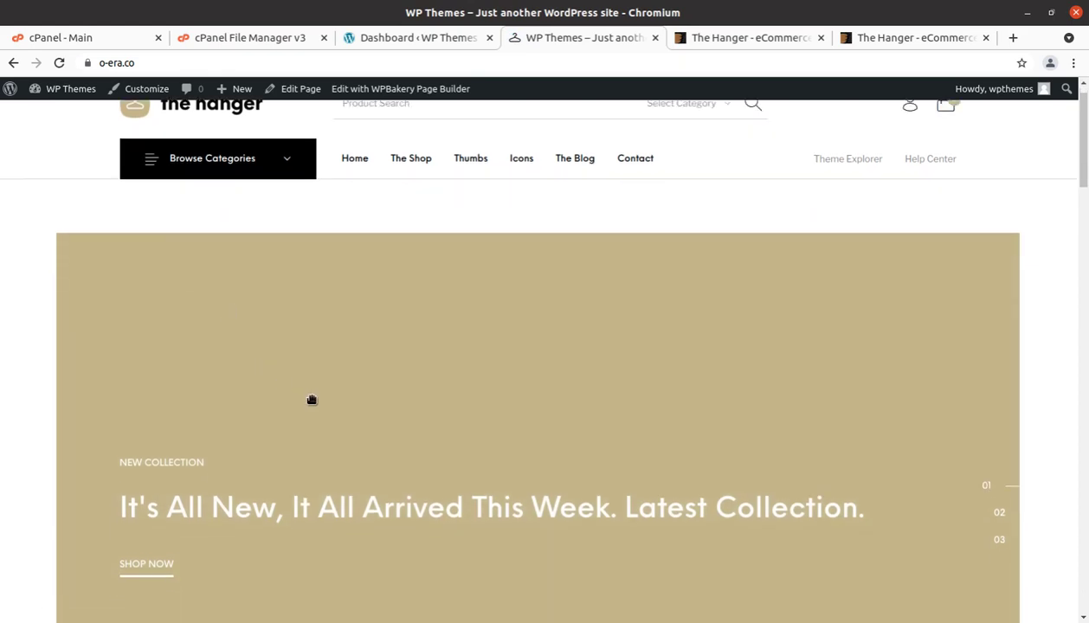
scroll(459, 401, "down", 5)
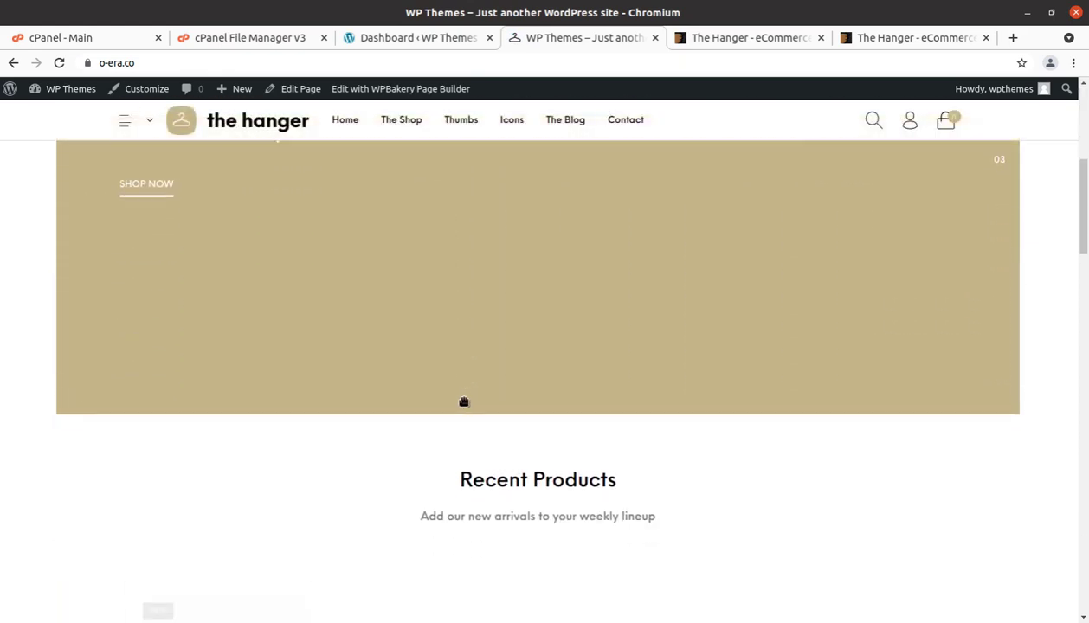
scroll(418, 413, "down", 1)
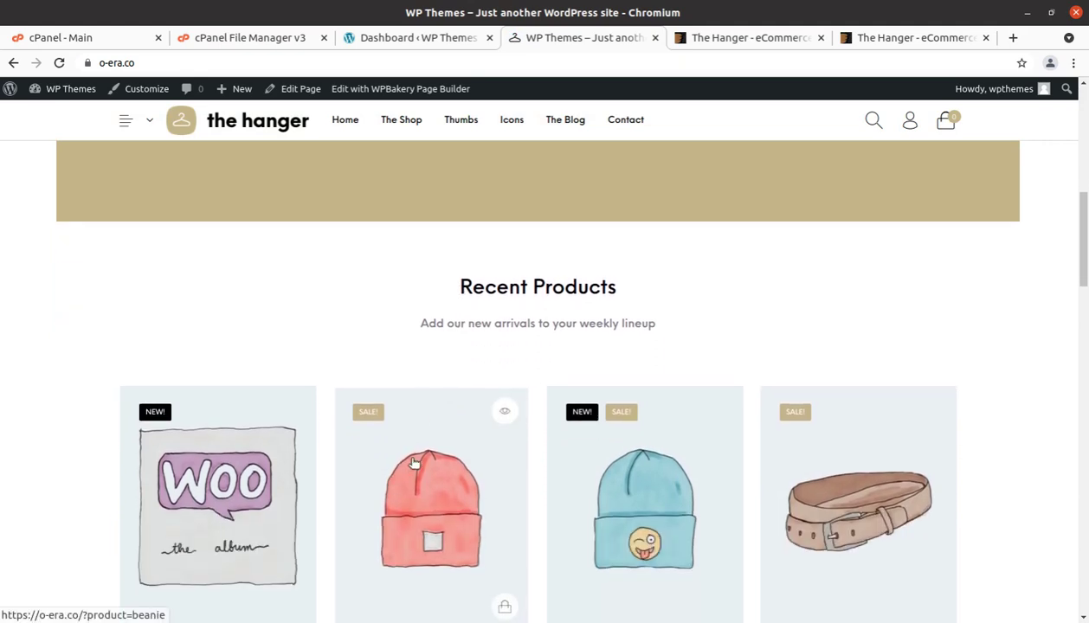
scroll(418, 414, "down", 2)
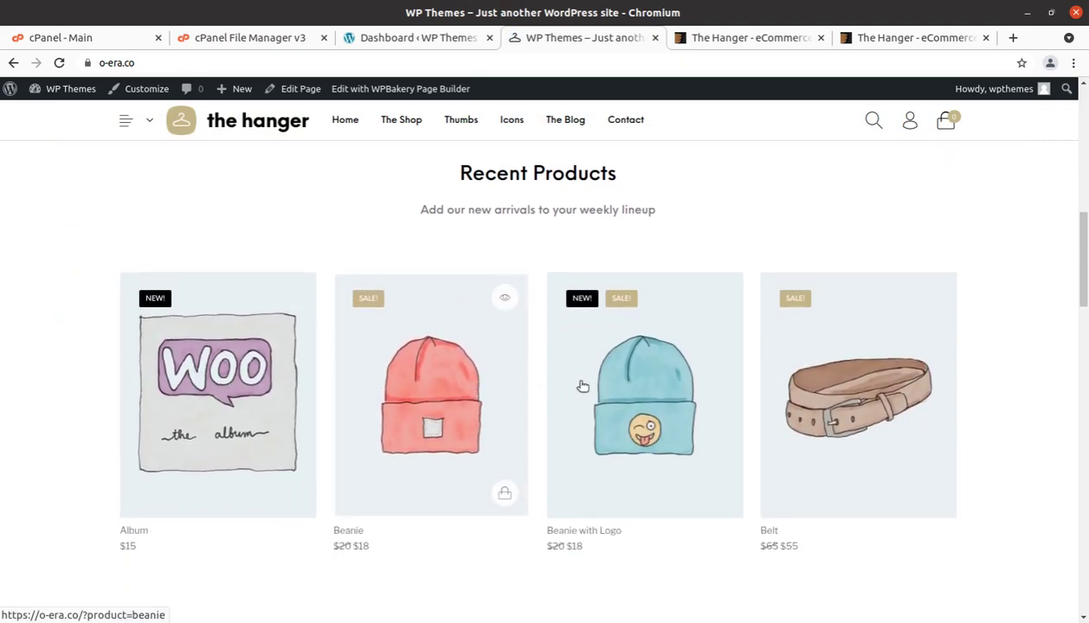
scroll(831, 381, "down", 2)
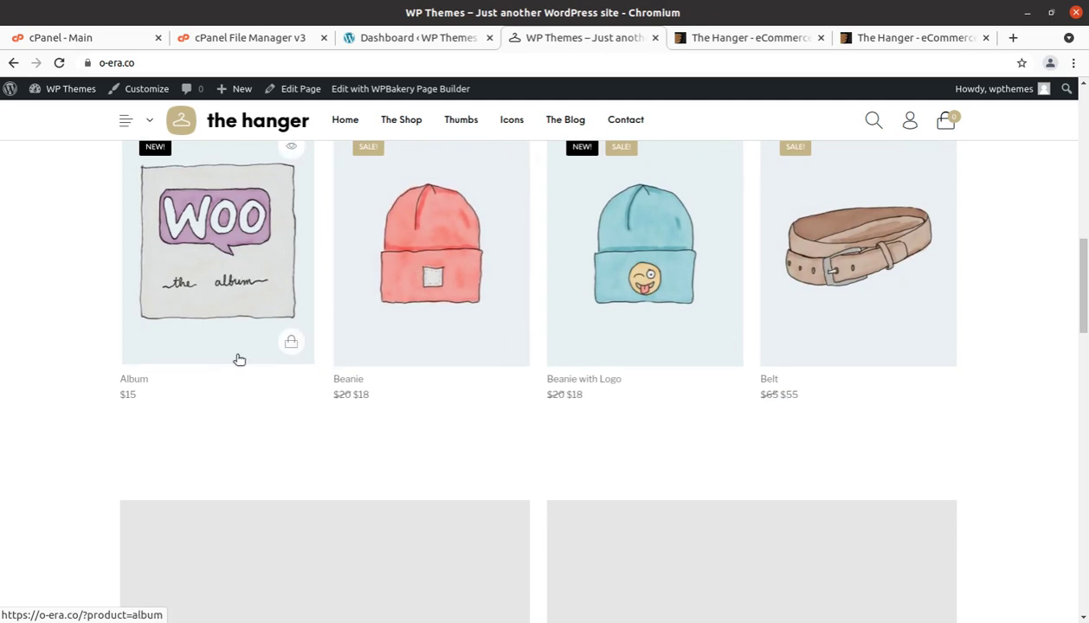
scroll(251, 359, "down", 2)
scroll(437, 366, "down", 5)
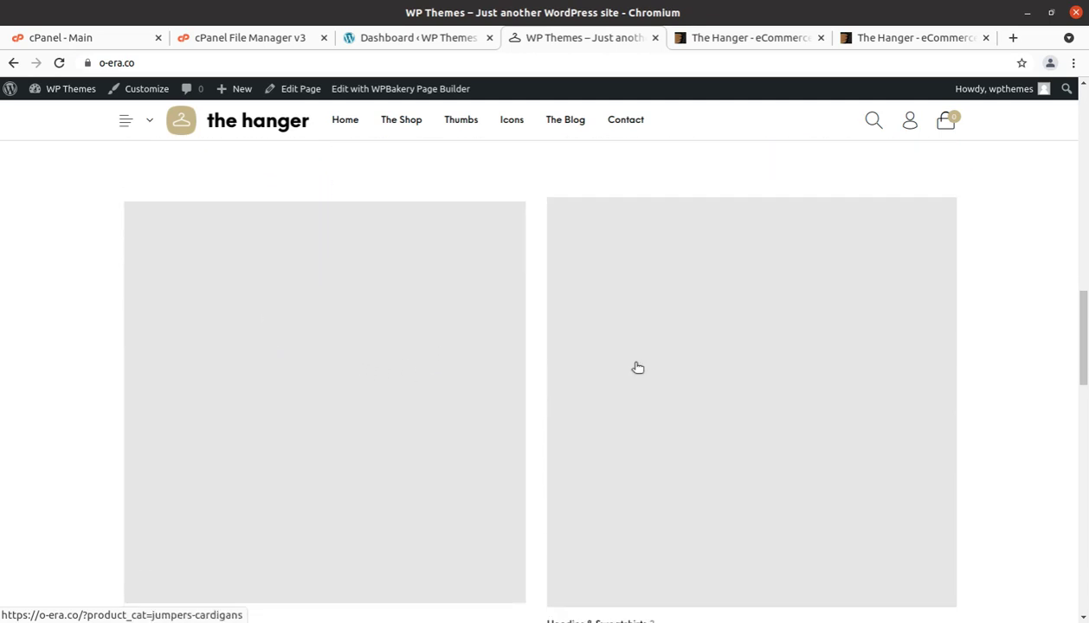
scroll(718, 399, "down", 4)
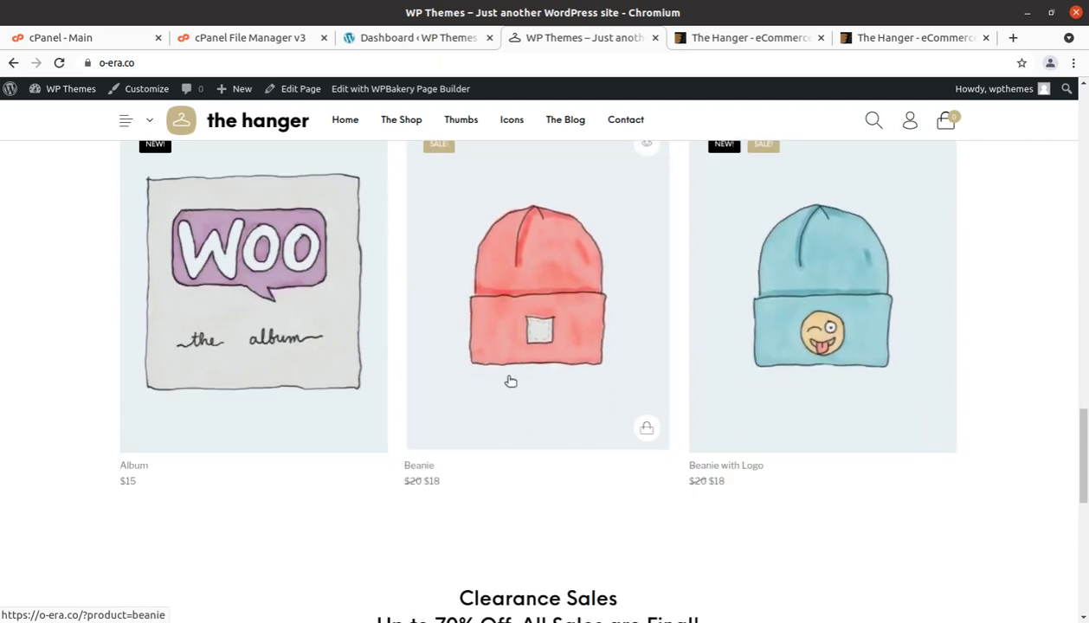
scroll(510, 380, "down", 4)
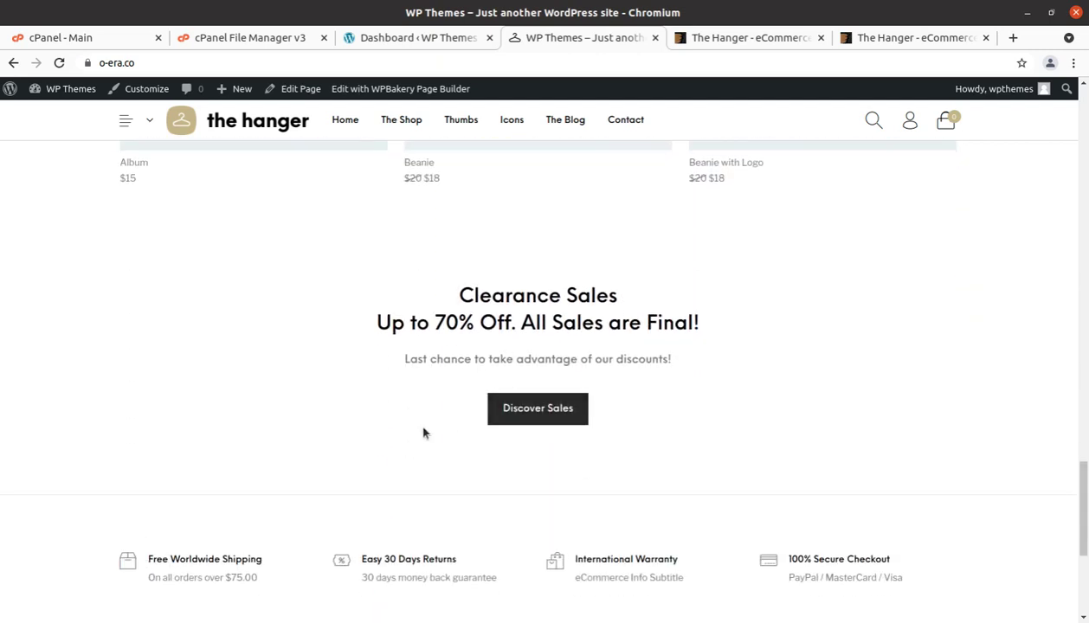
scroll(423, 433, "up", 12)
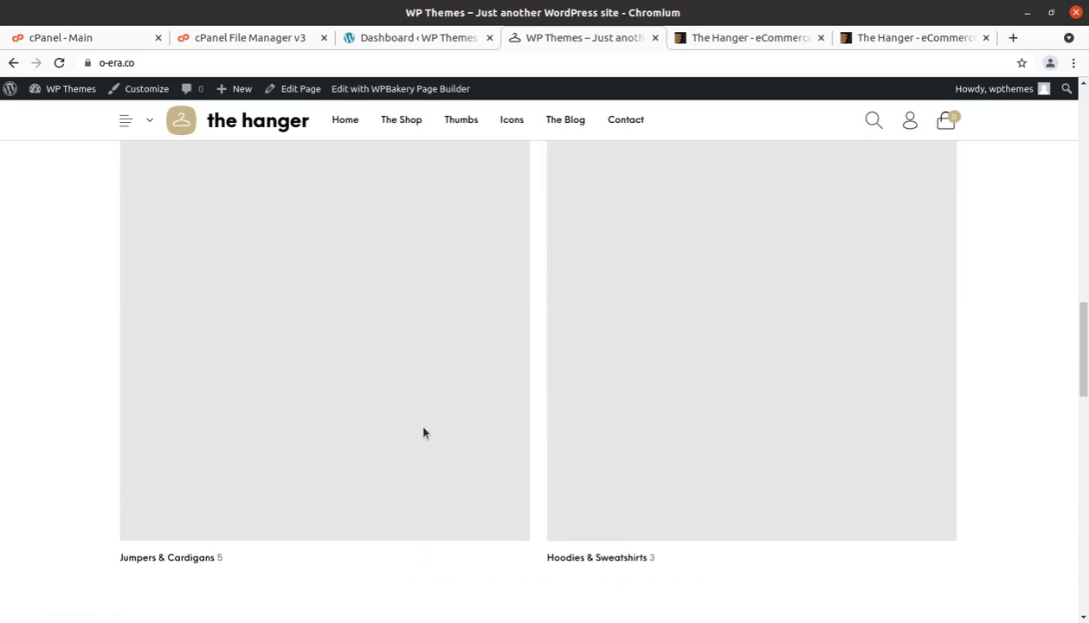
scroll(423, 432, "up", 7)
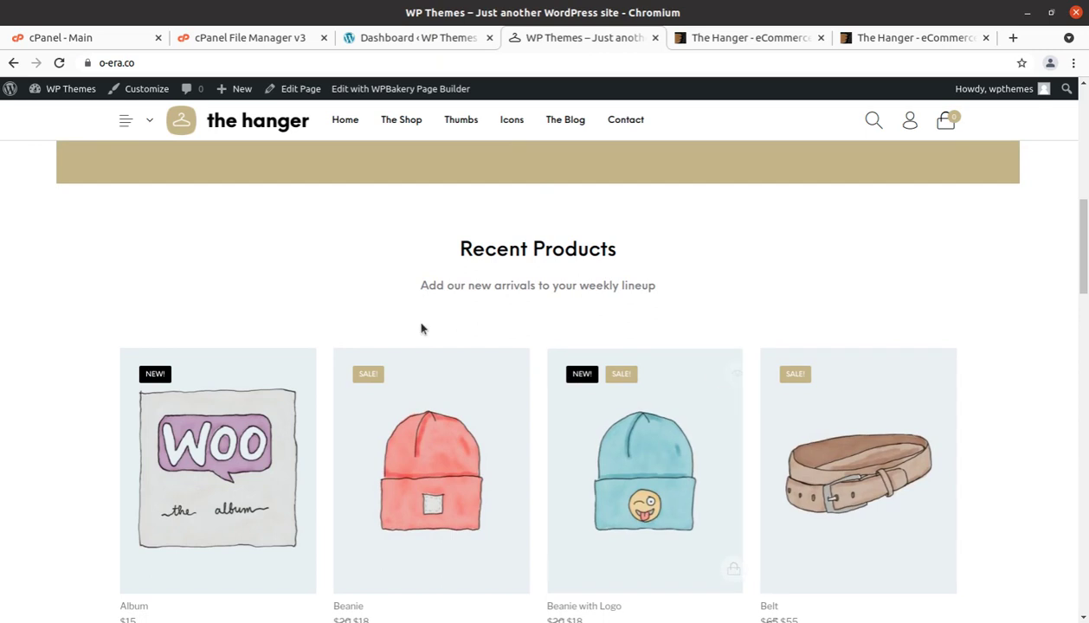
scroll(342, 322, "up", 6)
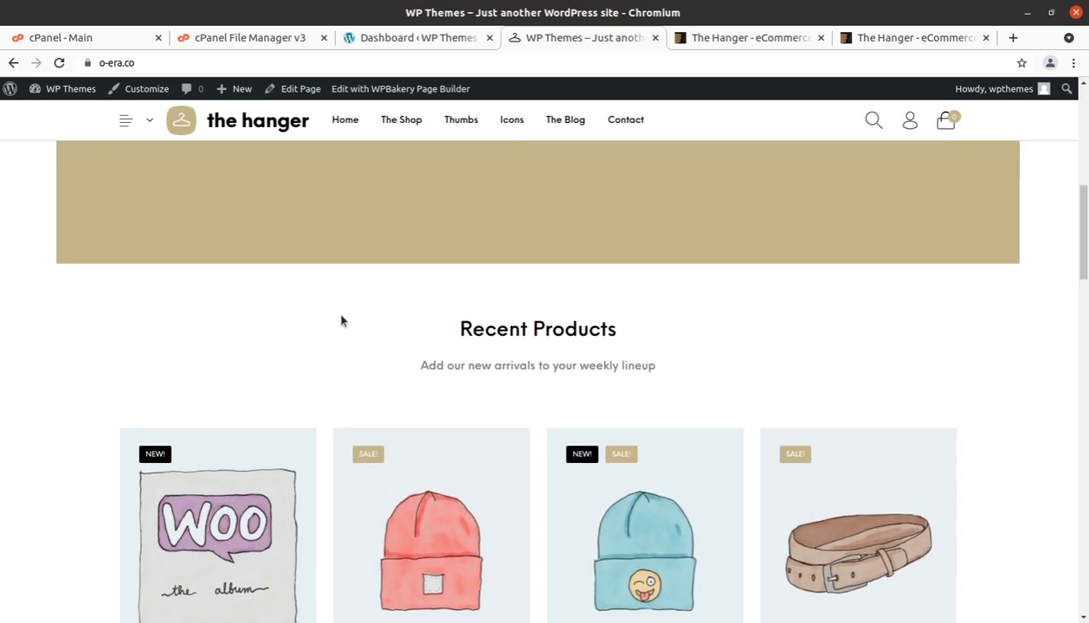